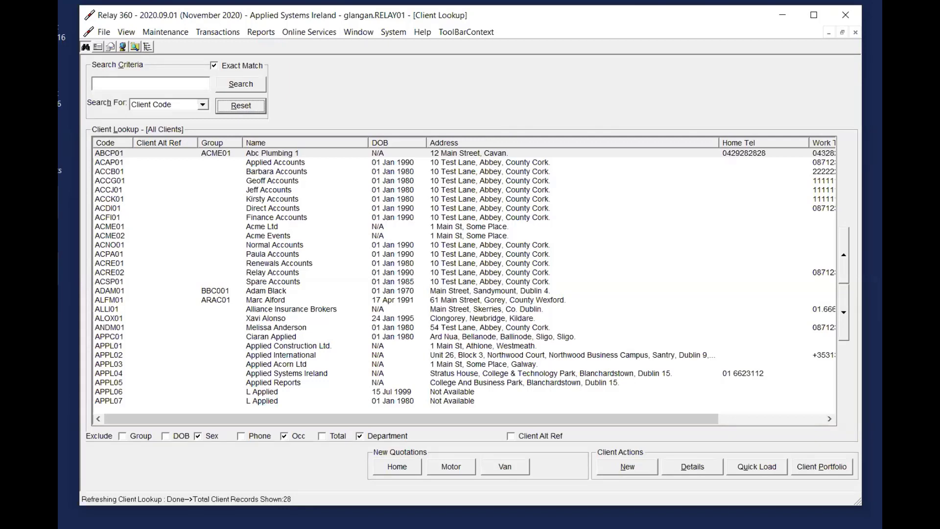
Open the fourth client in the recent clients list and start a premium posting for the Travel policy
left_click(104, 33)
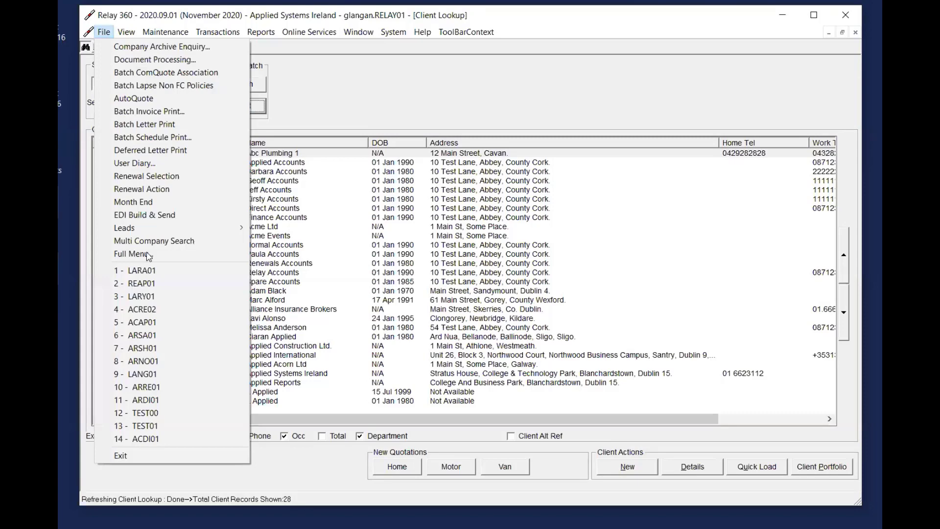
left_click(165, 314)
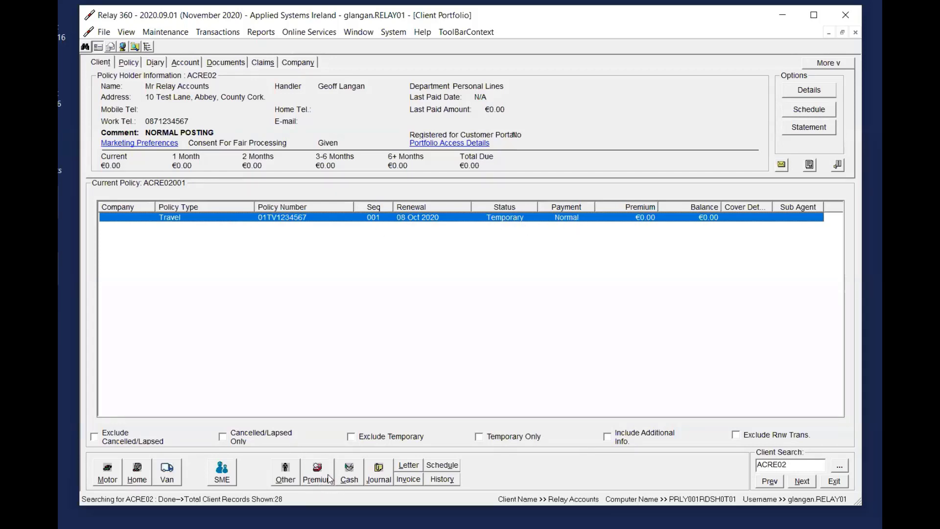
right_click(549, 224)
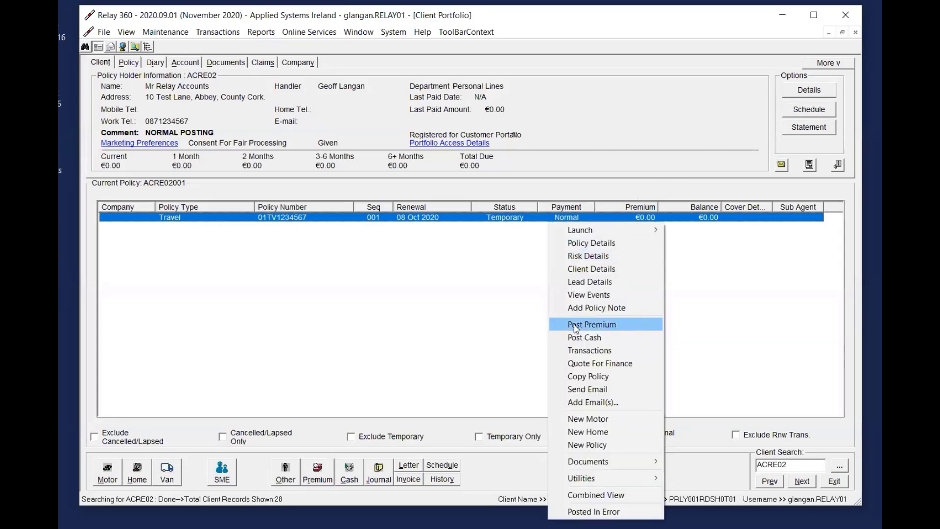
left_click(608, 326)
left_click_drag(531, 100, 657, 57)
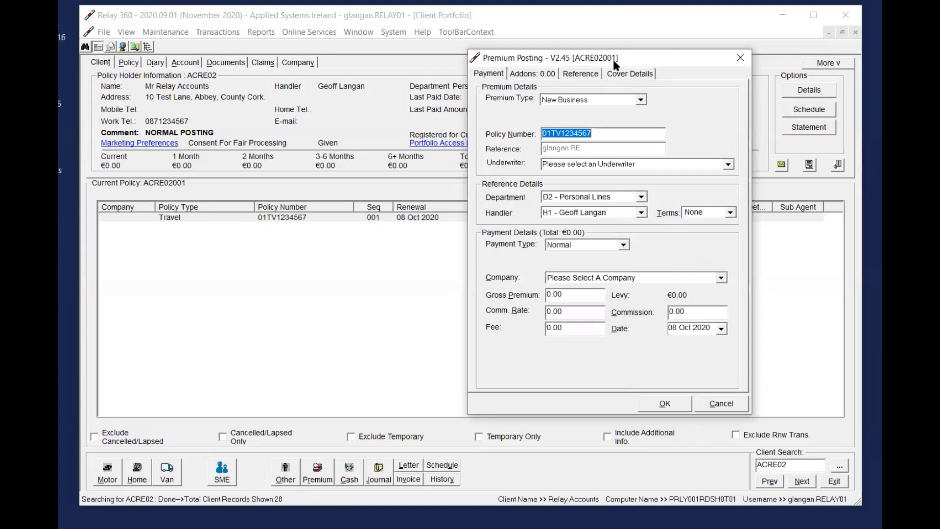
left_click_drag(615, 62, 679, 51)
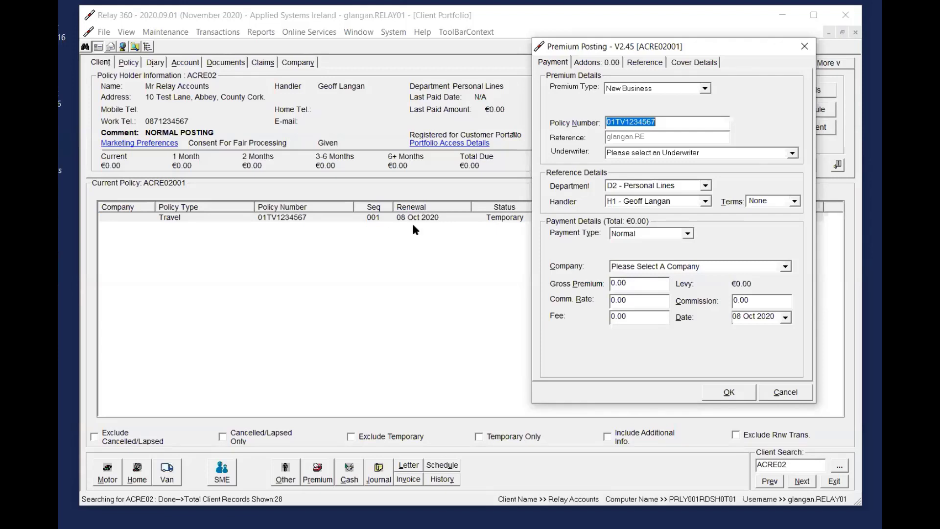
Select New Business as the premium type and Normal as the payment type, keeping the assigned handler
left_click(674, 89)
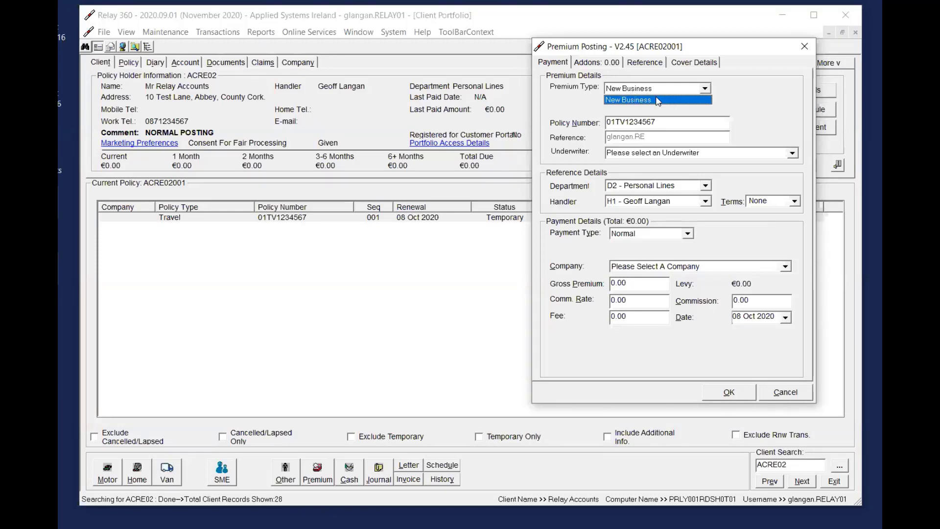
left_click(643, 100)
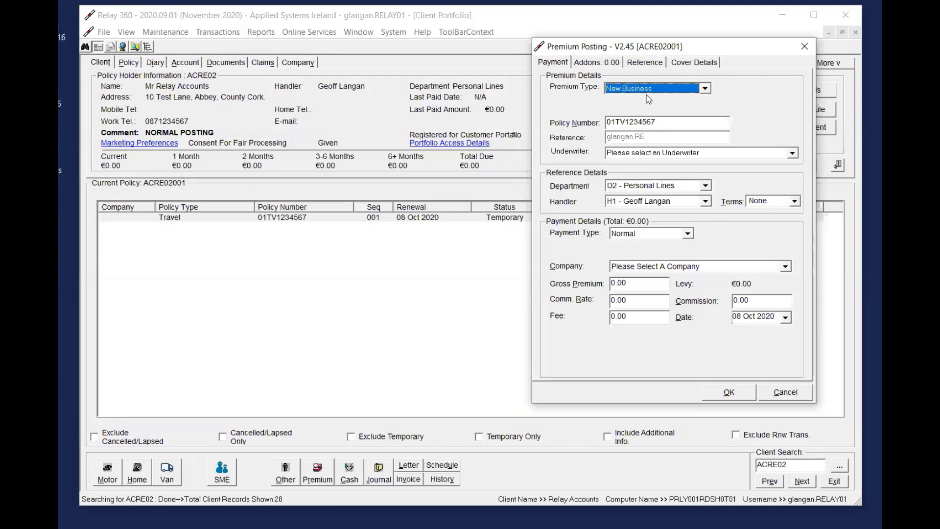
left_click(685, 122)
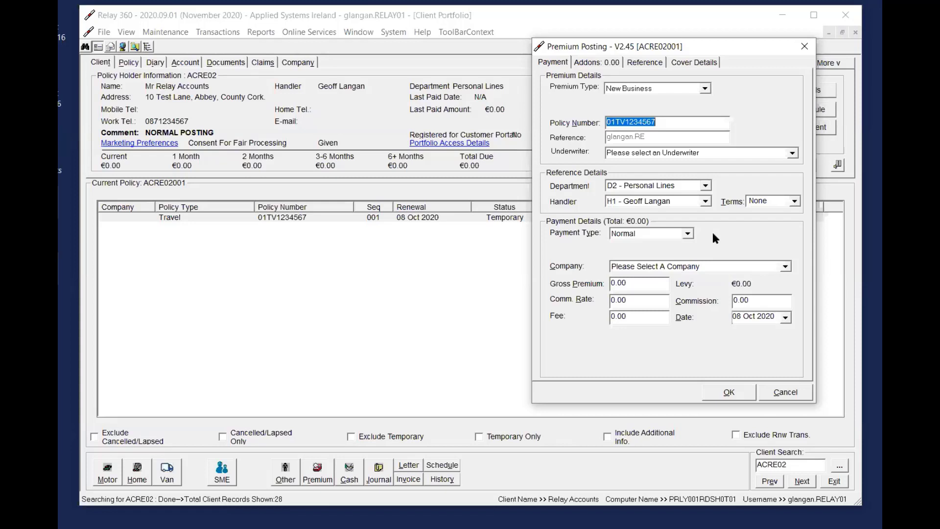
left_click(684, 205)
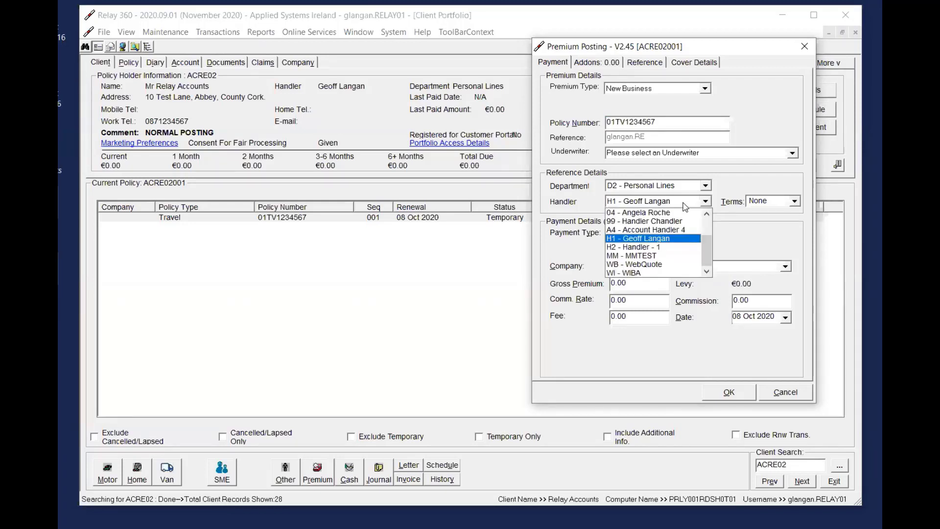
left_click(685, 204)
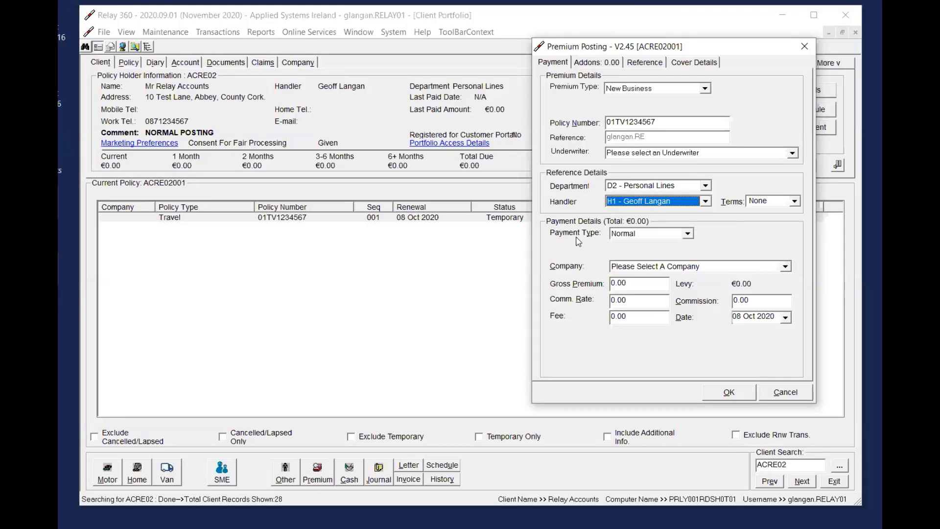
left_click(632, 235)
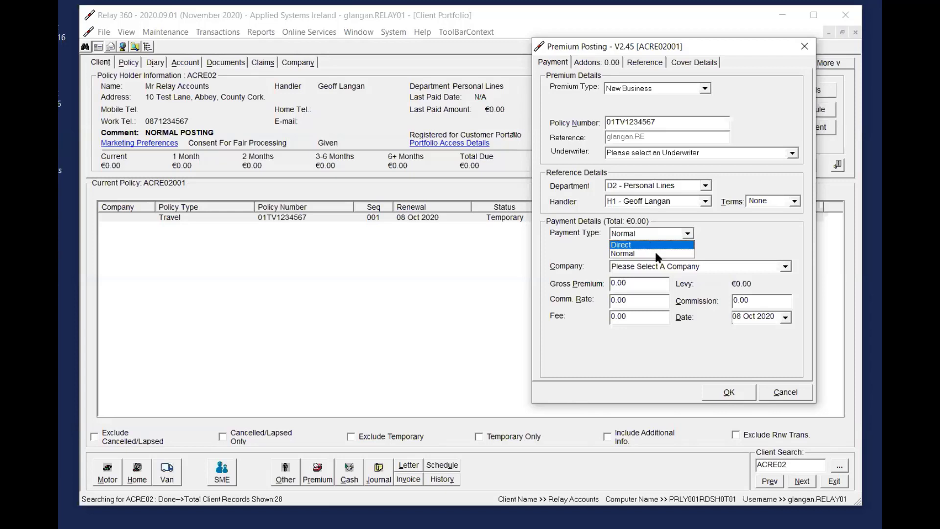
left_click(650, 254)
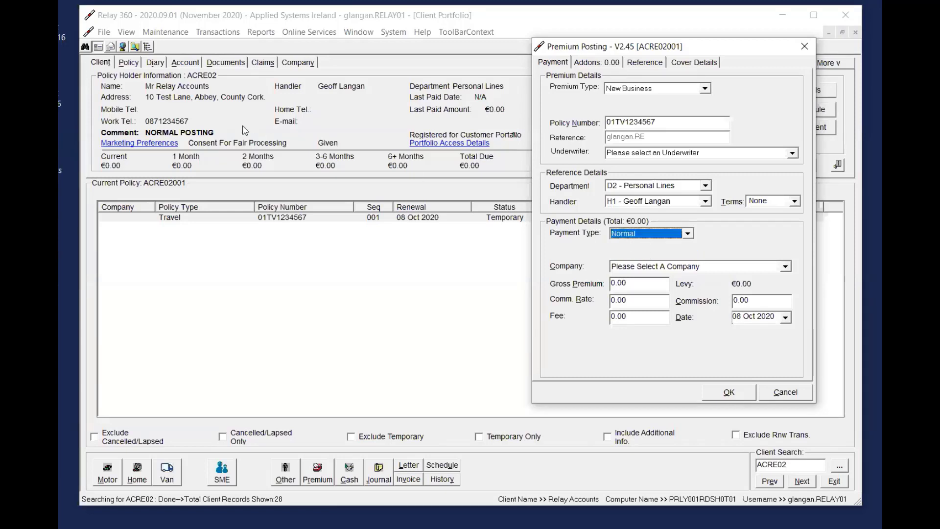
Select Zurich Insurance Ireland Ltd as the company for the premium posting
left_click(680, 266)
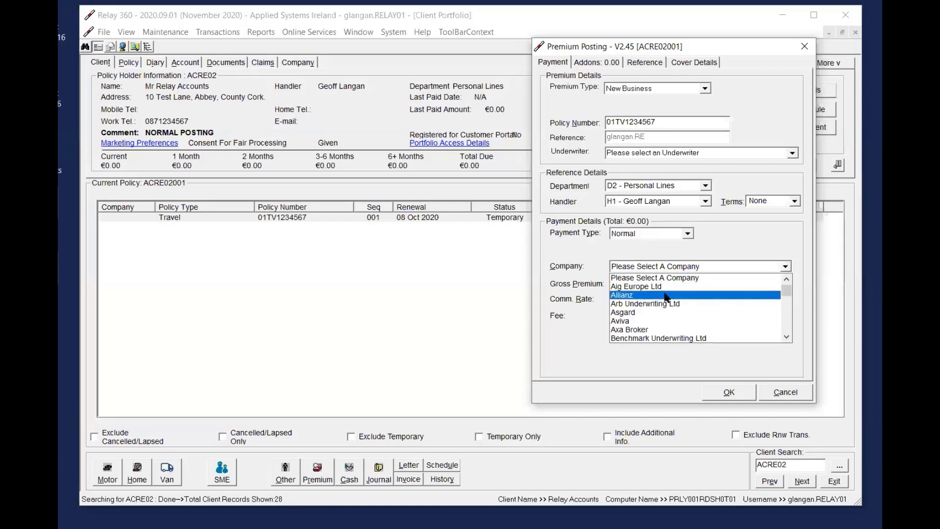
key("z")
key("Down")
key("Return")
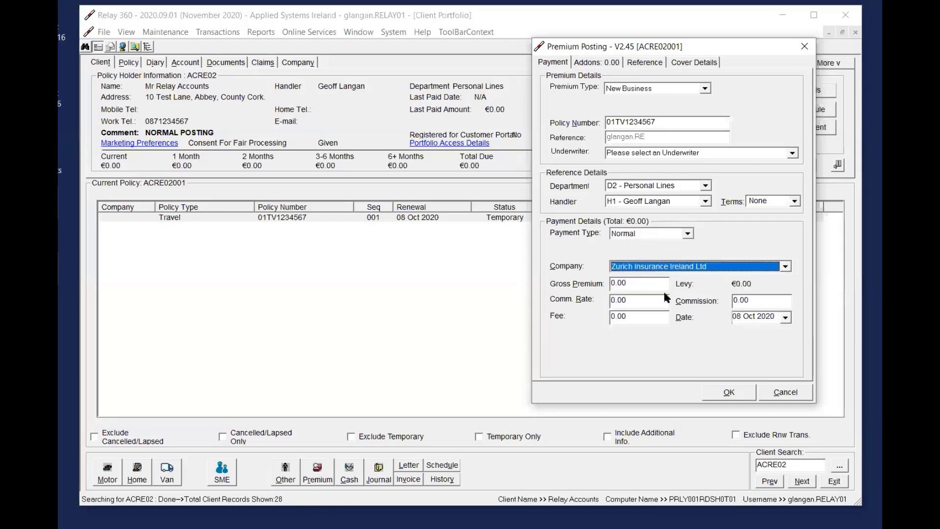
key("Tab")
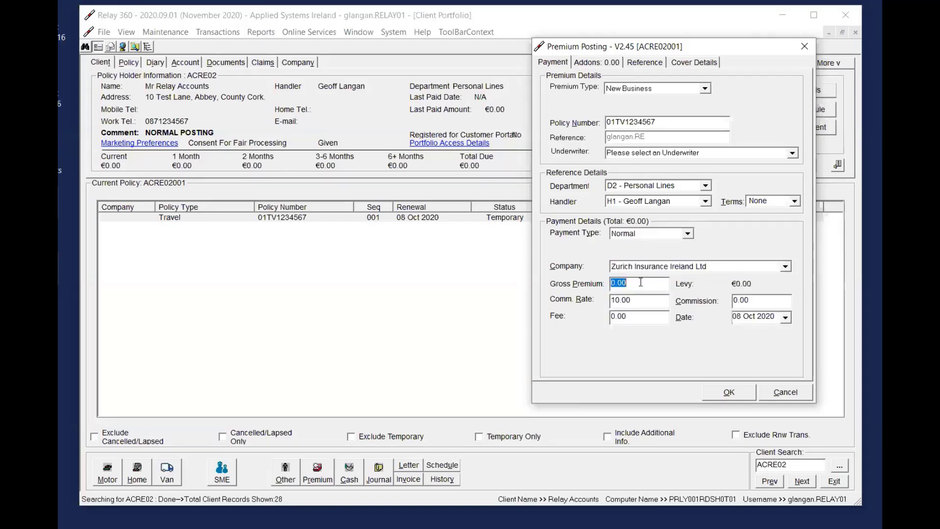
Set the gross premium to 300 and the fee to 25, keeping the calculated commission
type("300")
key("Tab")
key("Tab")
key("Tab")
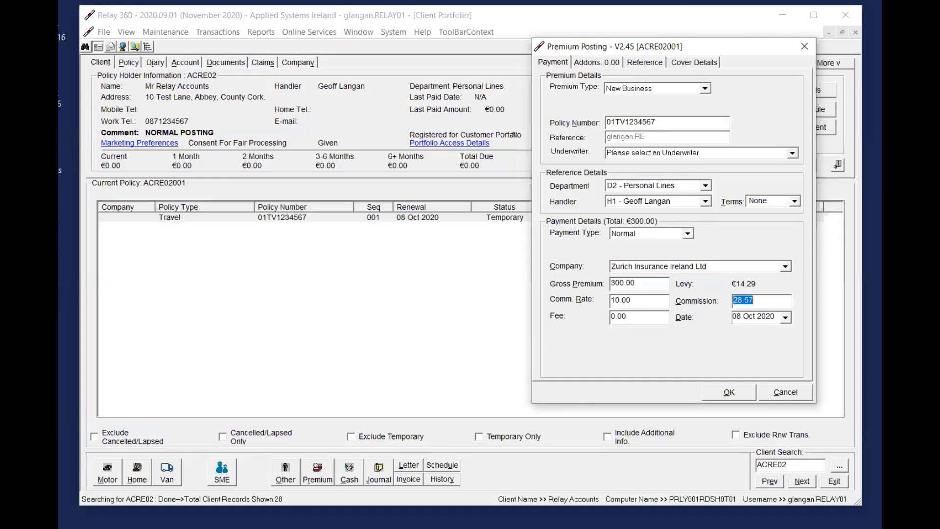
type("25")
key("Tab")
key("Tab")
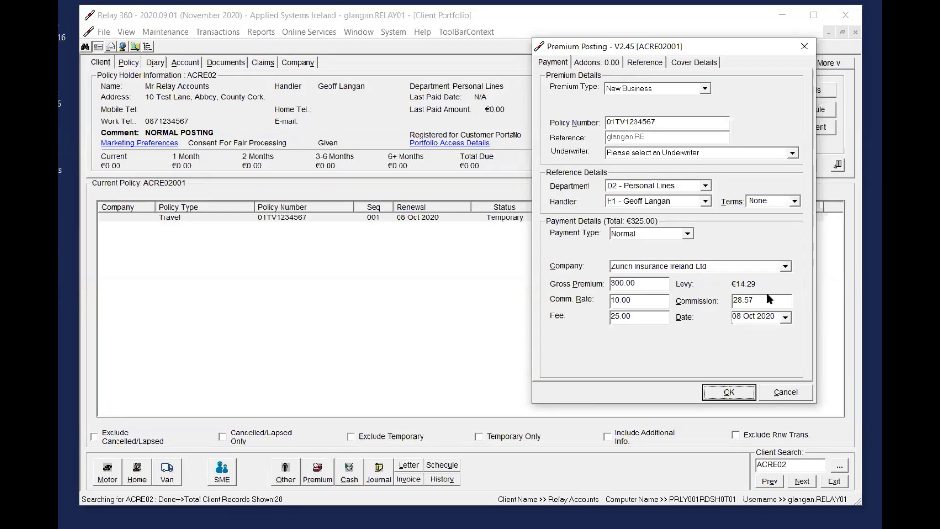
Try overriding the commission amount with 30
left_click(651, 305)
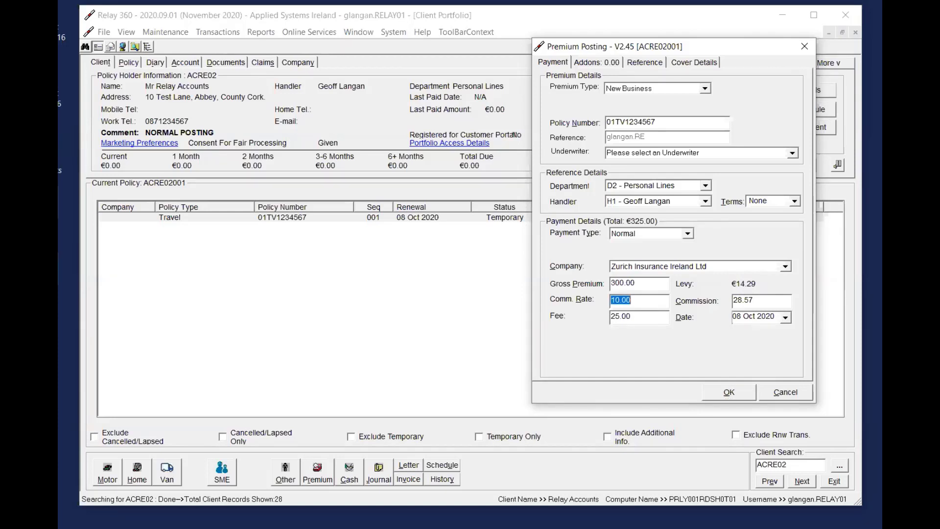
left_click(664, 301)
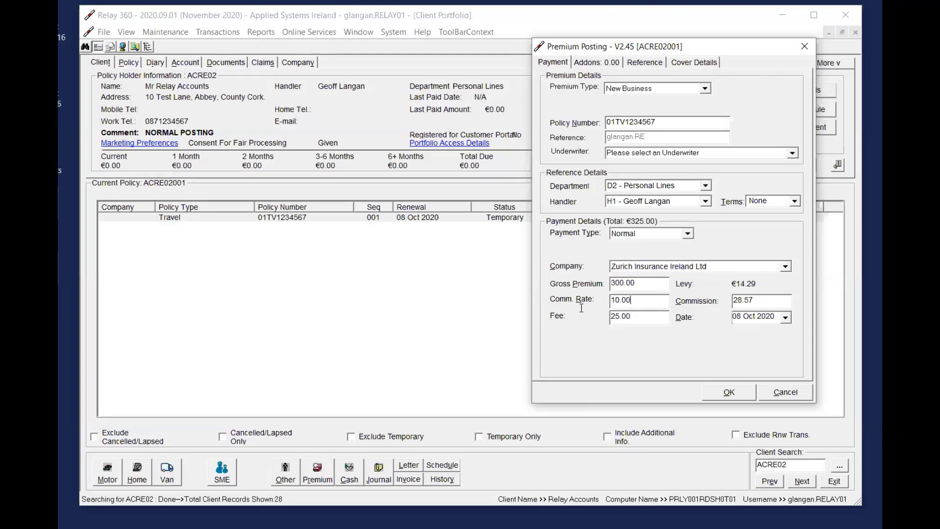
double_click(657, 305)
left_click(656, 304)
left_click_drag(760, 302, 710, 298)
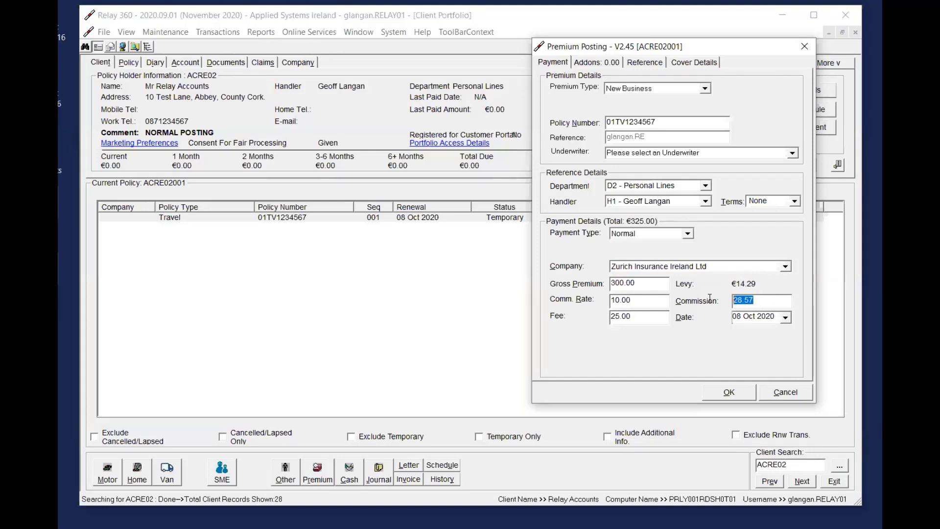
type("30")
key("Tab")
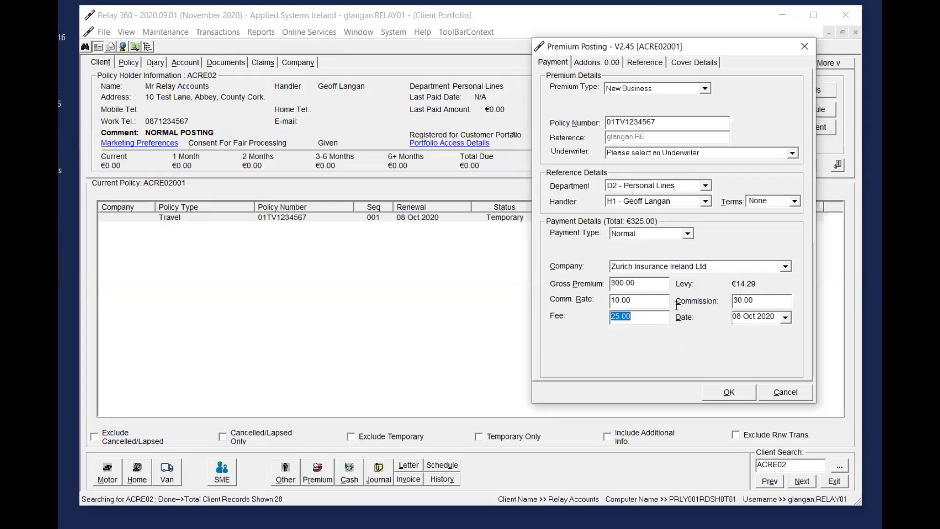
key("shift+Tab")
key("Tab")
left_click(661, 317)
left_click(765, 300)
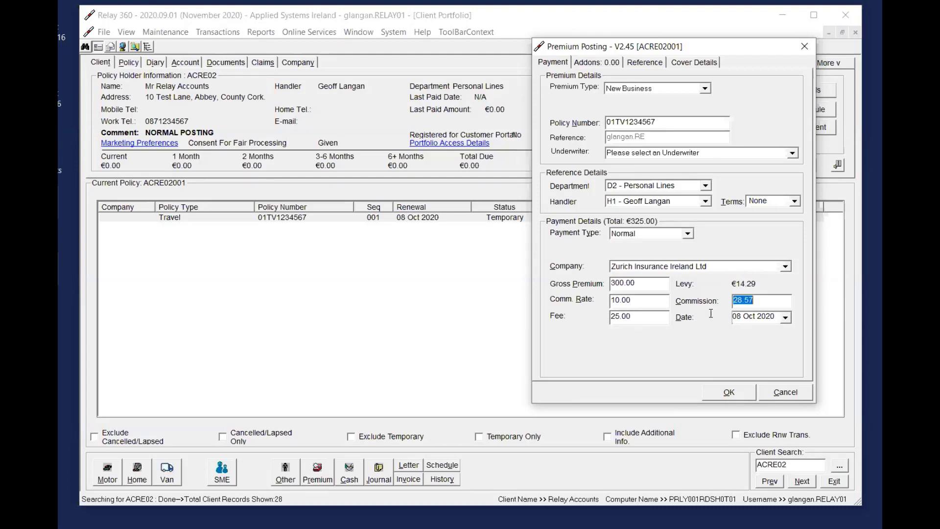
Post the premium and acknowledge the Month End notice
left_click(650, 318)
left_click(730, 392)
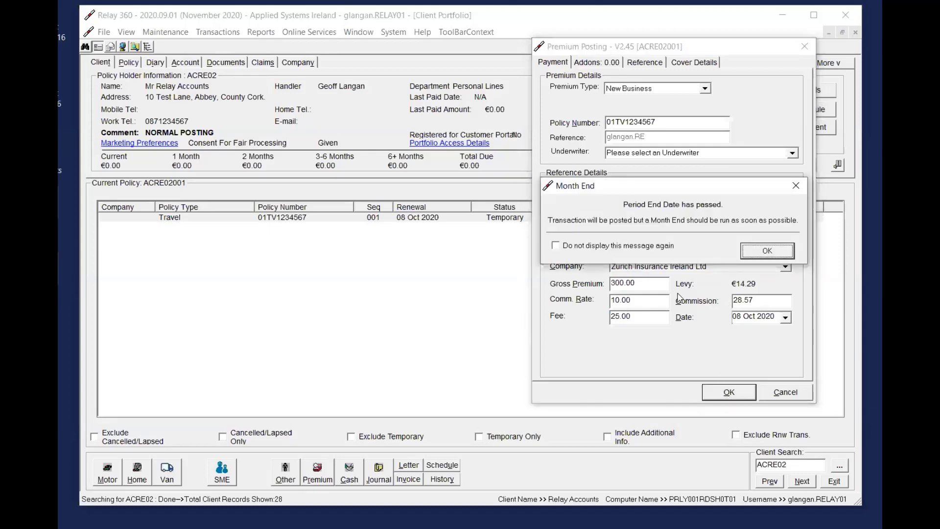
key("Return")
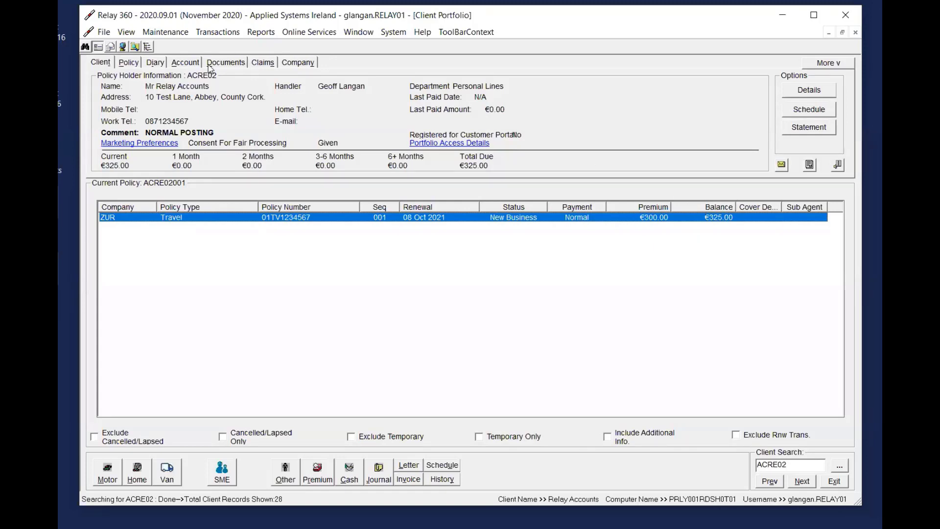
View the breakdown of the New Business entry in the client's account, and close it
left_click(187, 63)
left_click(494, 104)
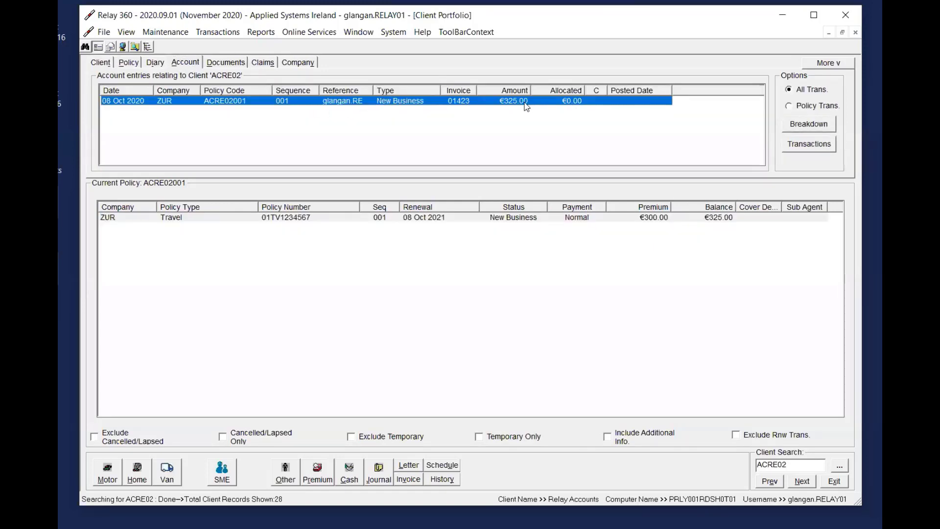
double_click(496, 102)
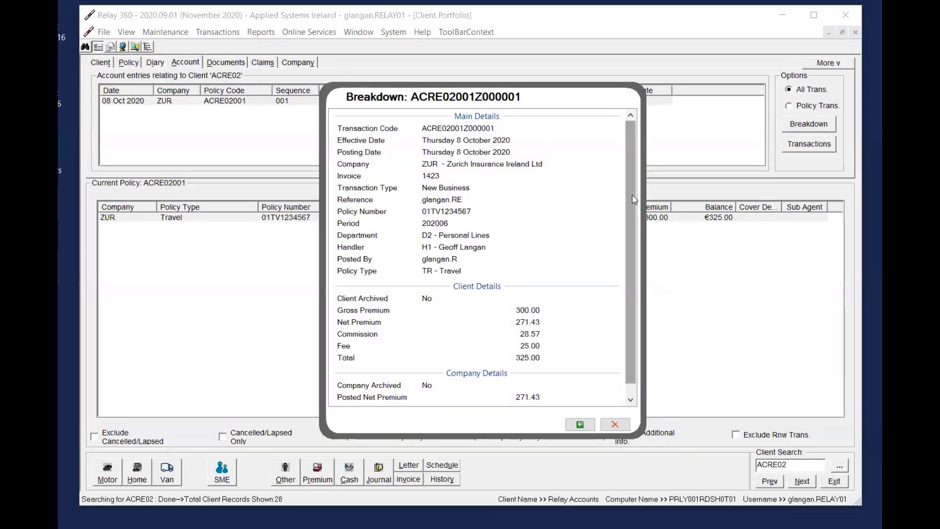
left_click(615, 424)
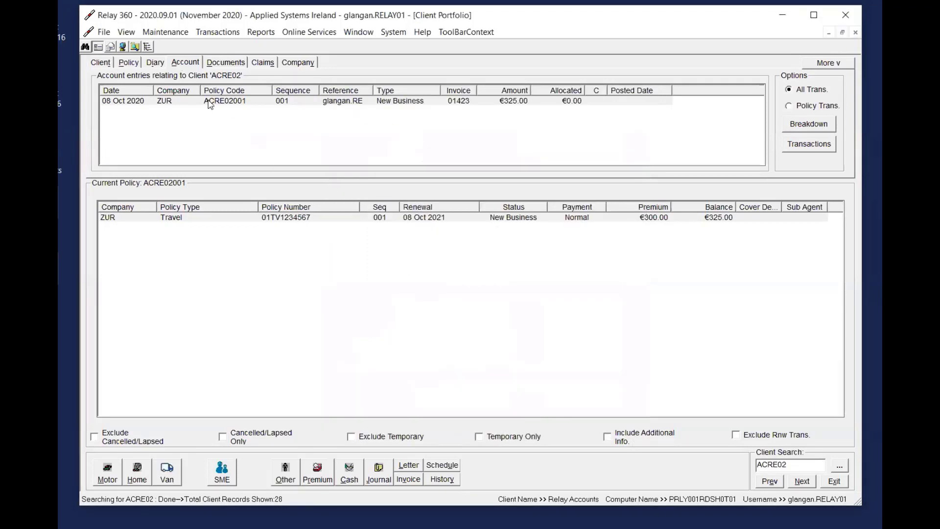
Review the client's transactions in the Account Enquiry, close it and reselect the New Business account entry
left_click(256, 101)
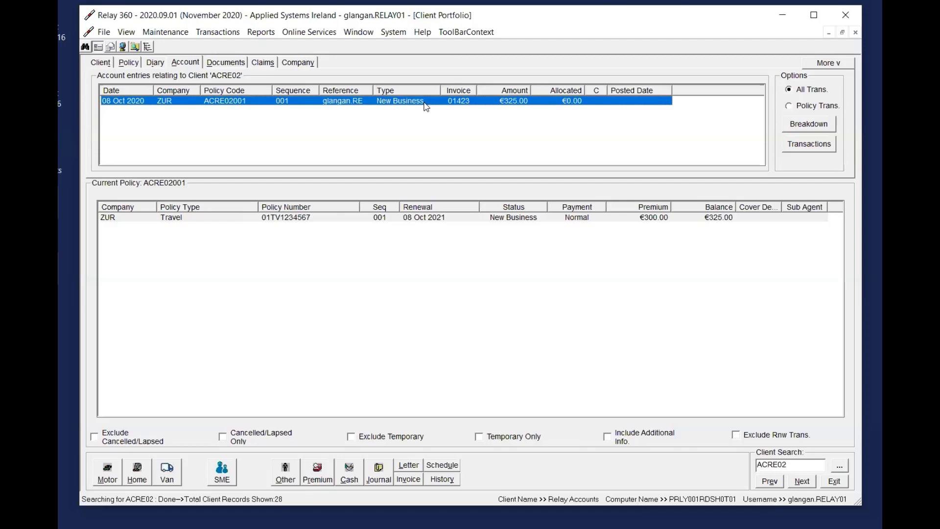
left_click(826, 151)
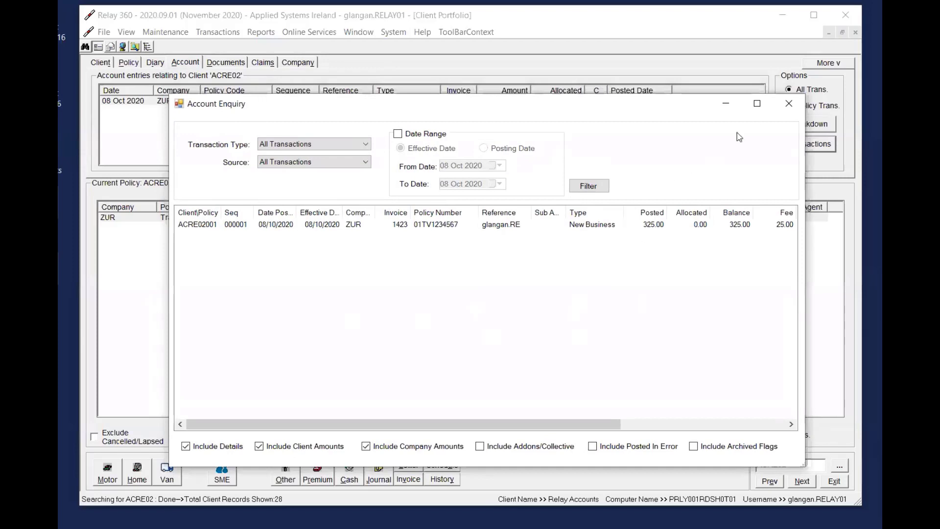
left_click(789, 103)
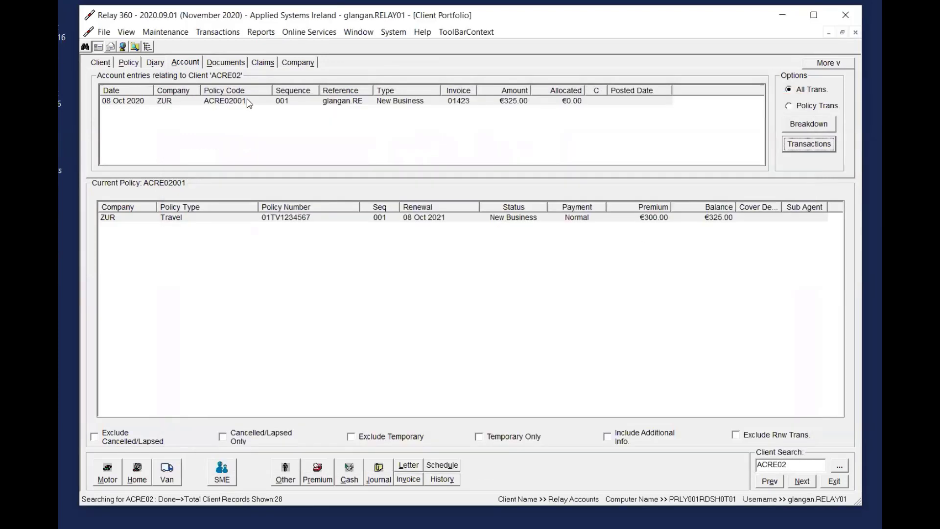
left_click(413, 101)
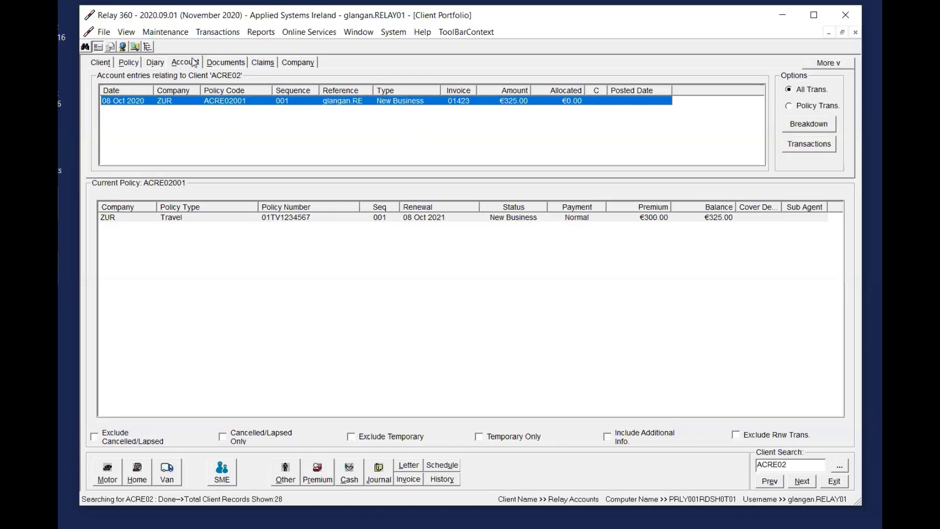
Compare the company account entries with the client account entries for the posted premium
left_click(297, 64)
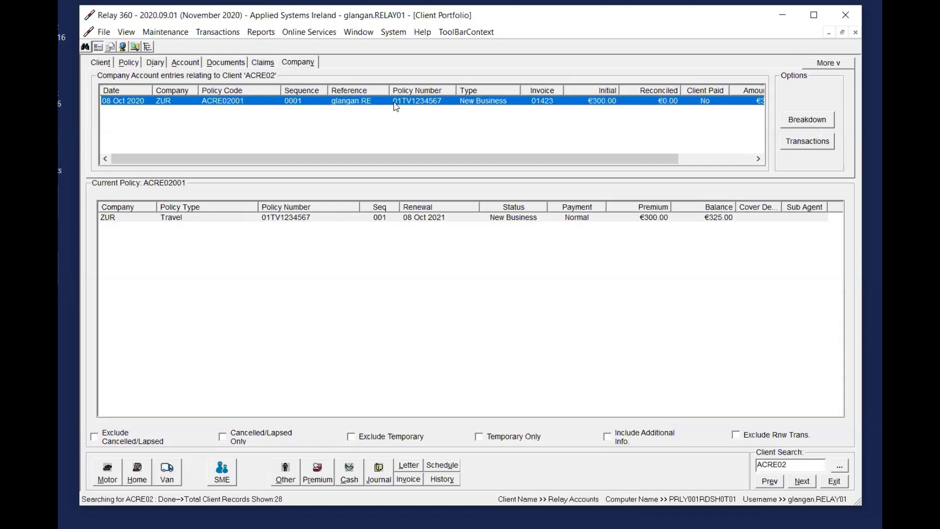
left_click(186, 63)
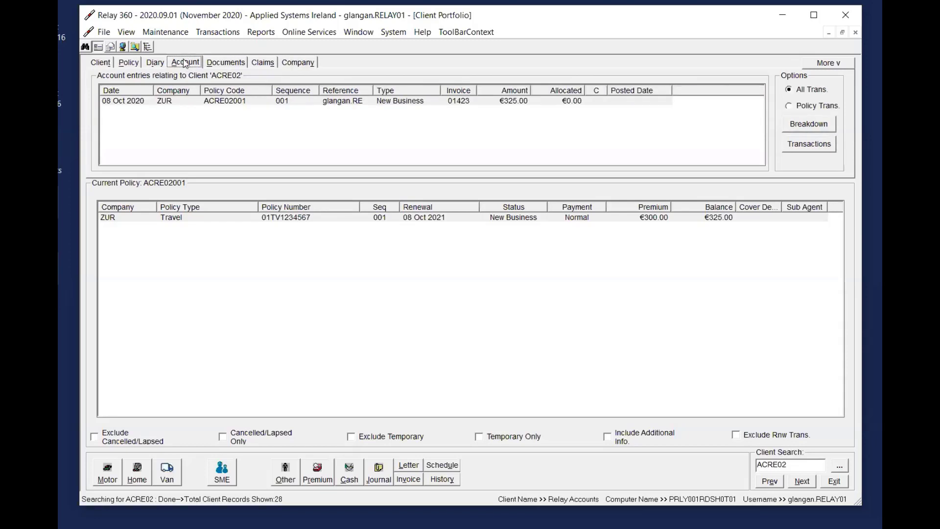
left_click(291, 64)
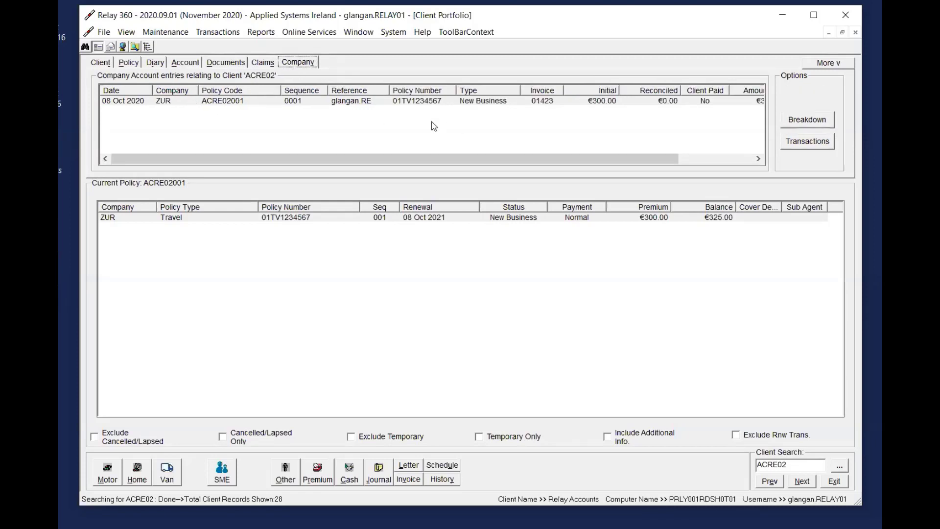
left_click(195, 65)
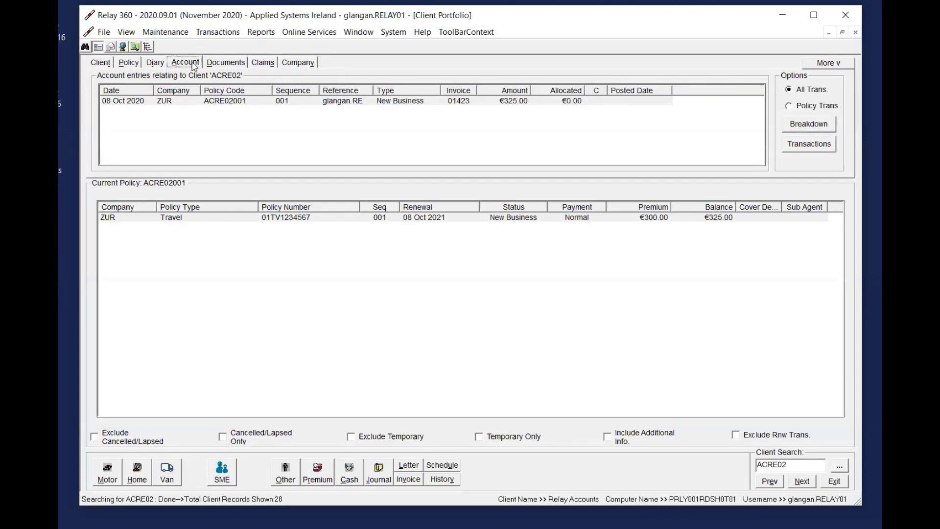
Review the client summary and Travel policy line, and check the New Business entry in the client and company accounts
left_click(99, 64)
left_click(321, 219)
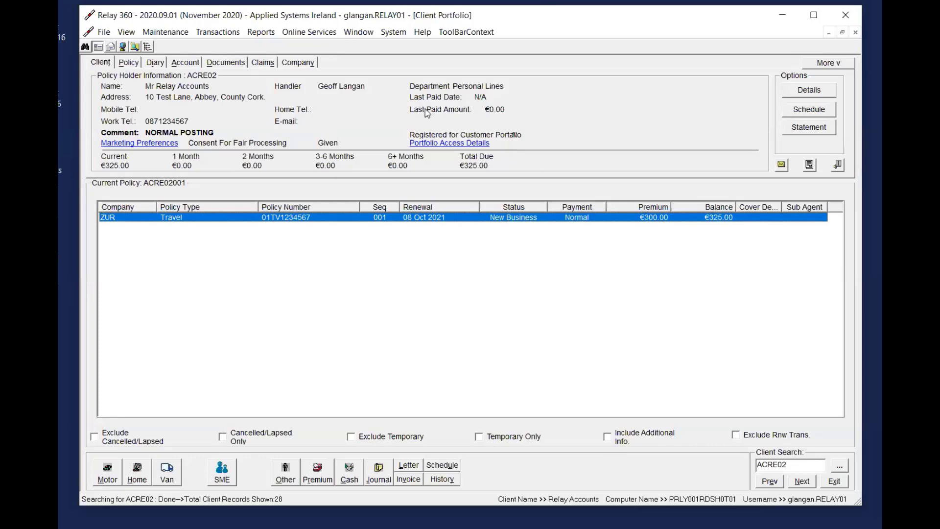
left_click(183, 63)
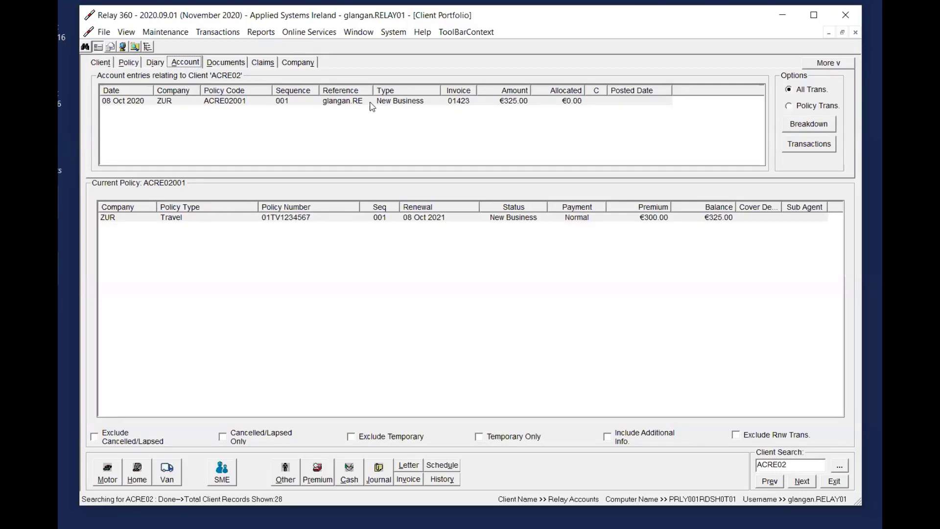
left_click(508, 107)
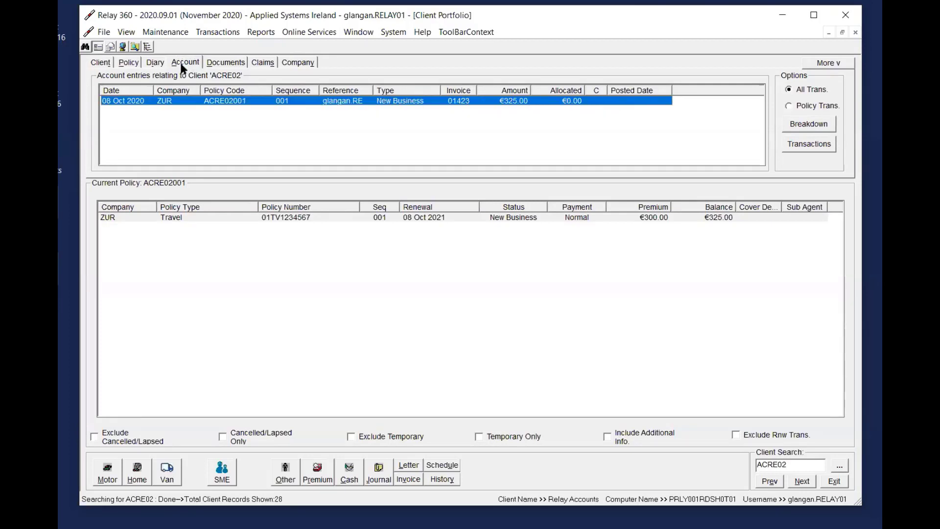
left_click(300, 63)
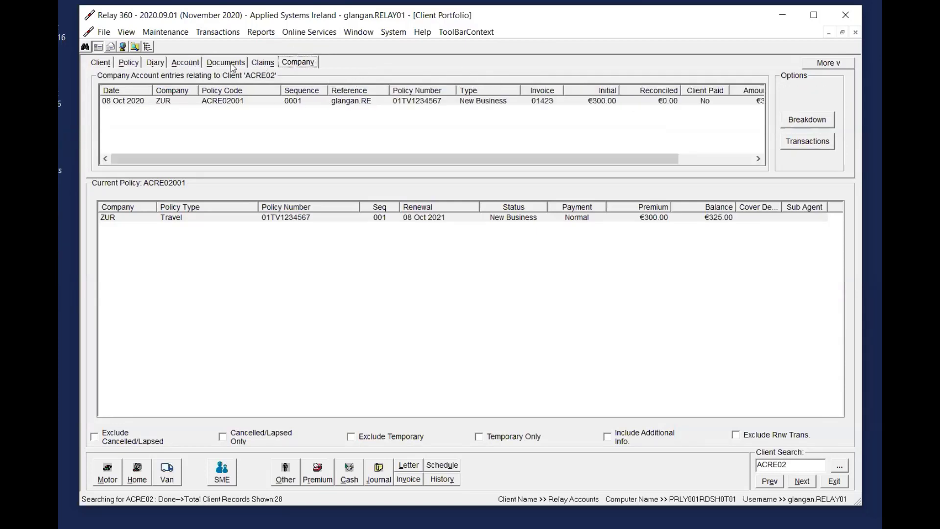
Reverse the client account's New Business entry as Posted In Error, inspect the reversing PostFix entry and return to the client summary
left_click(192, 63)
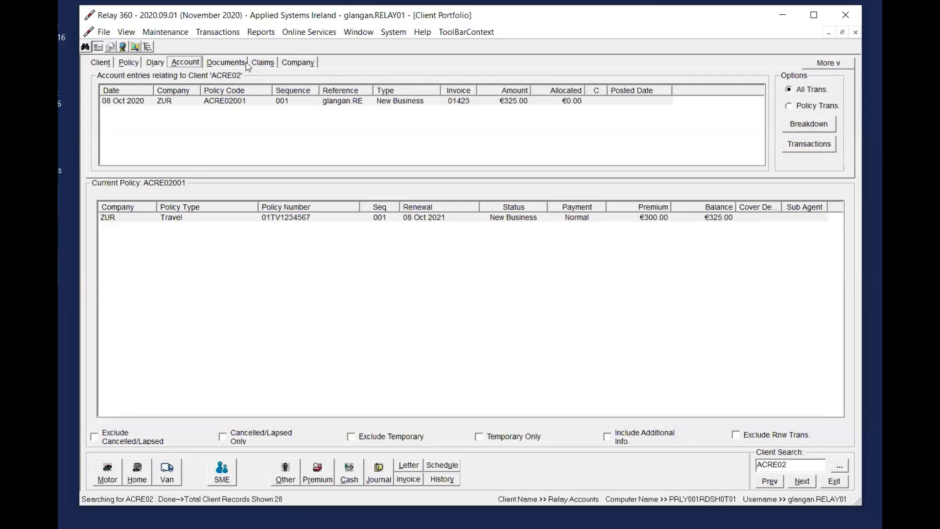
right_click(462, 106)
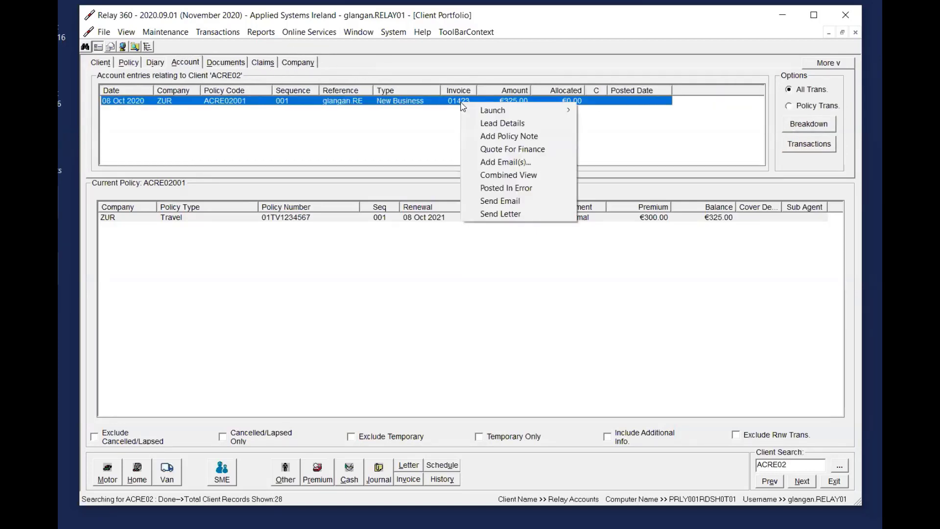
left_click(530, 189)
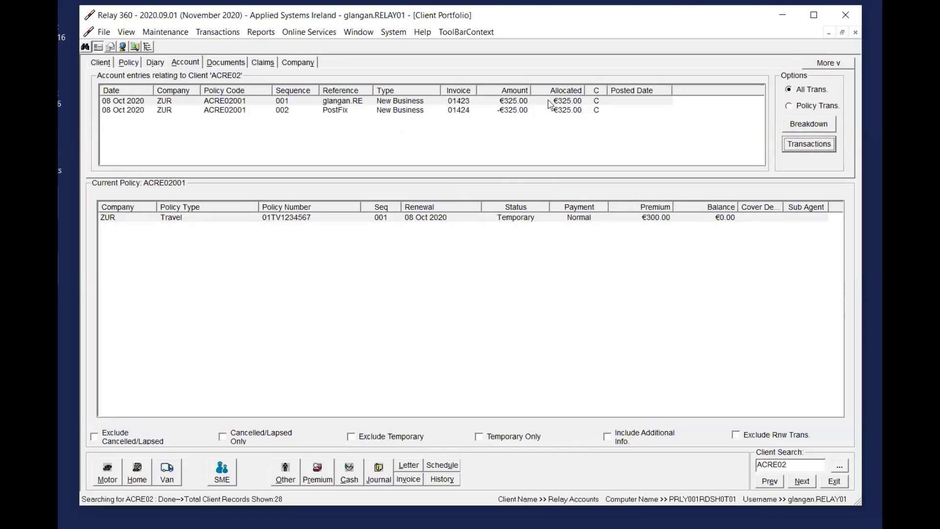
left_click(365, 111)
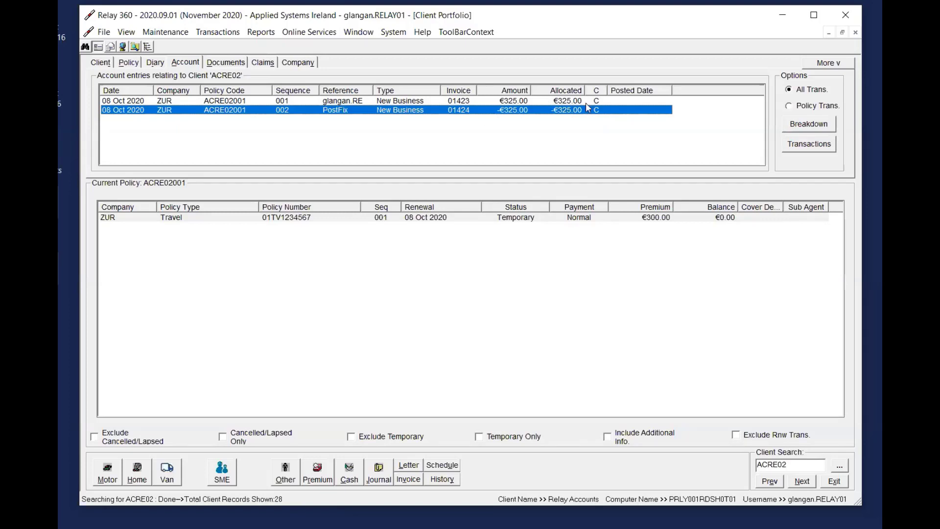
left_click(108, 64)
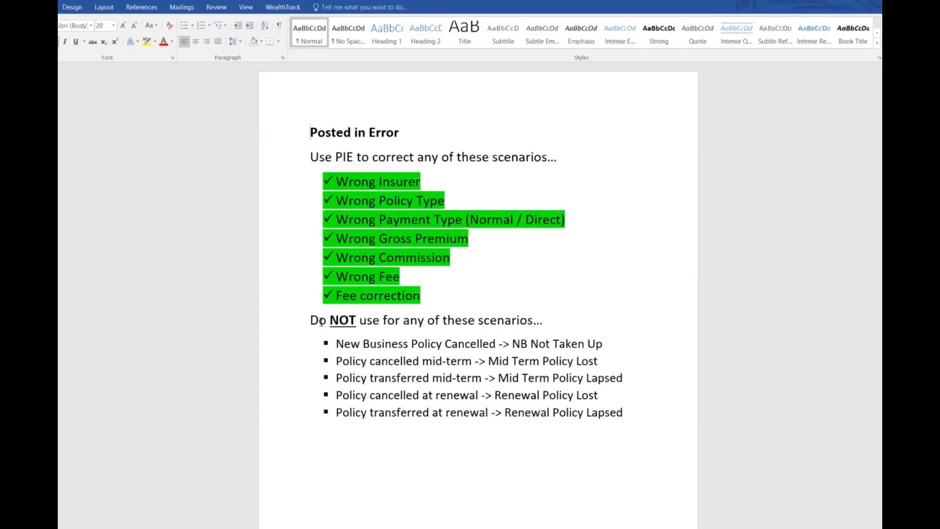
Switch to the Posted in Error document in Word and examine the scenarios it must not be used for and their alternatives
left_click_drag(316, 320, 655, 418)
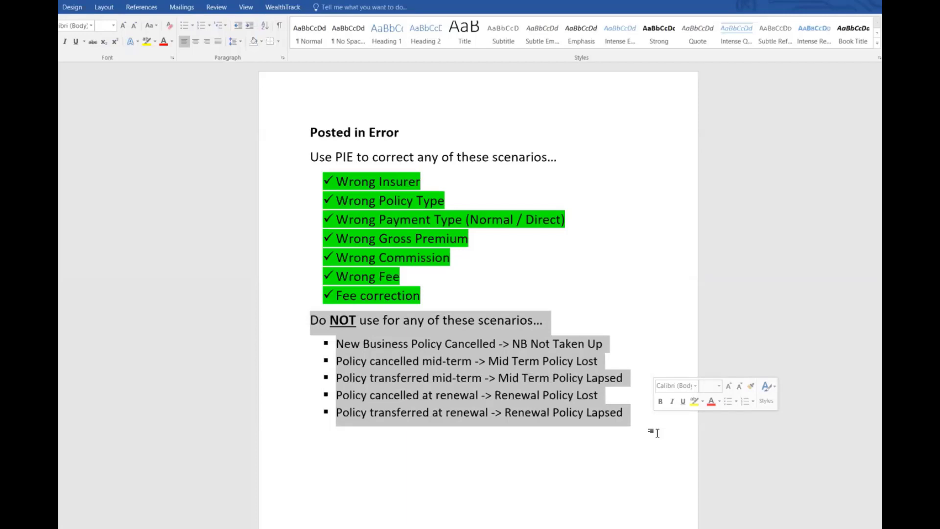
left_click(646, 367)
left_click_drag(333, 343, 633, 412)
left_click_drag(337, 344, 475, 346)
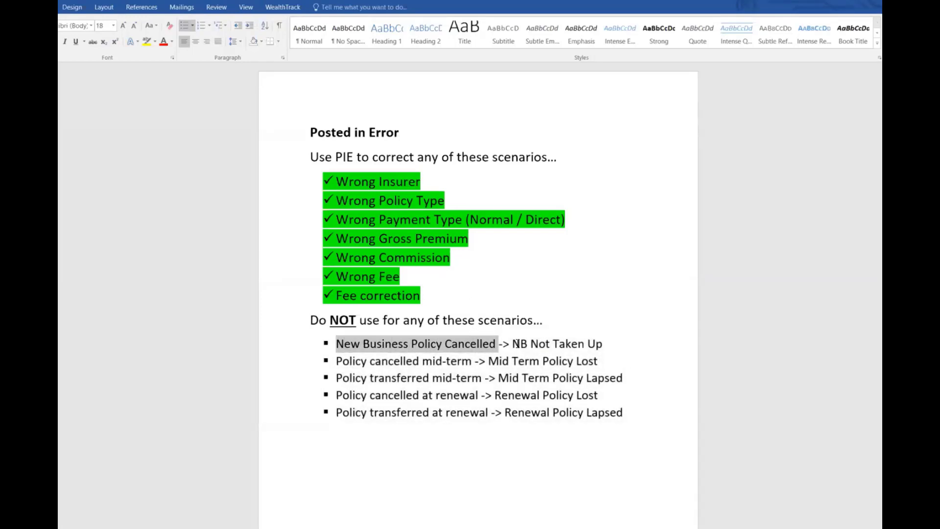
left_click_drag(512, 343, 604, 344)
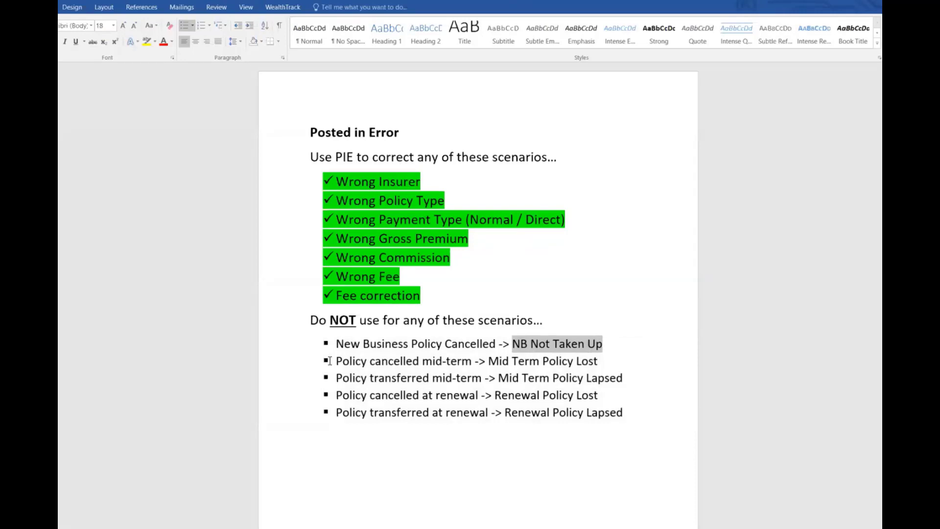
left_click_drag(335, 361, 593, 363)
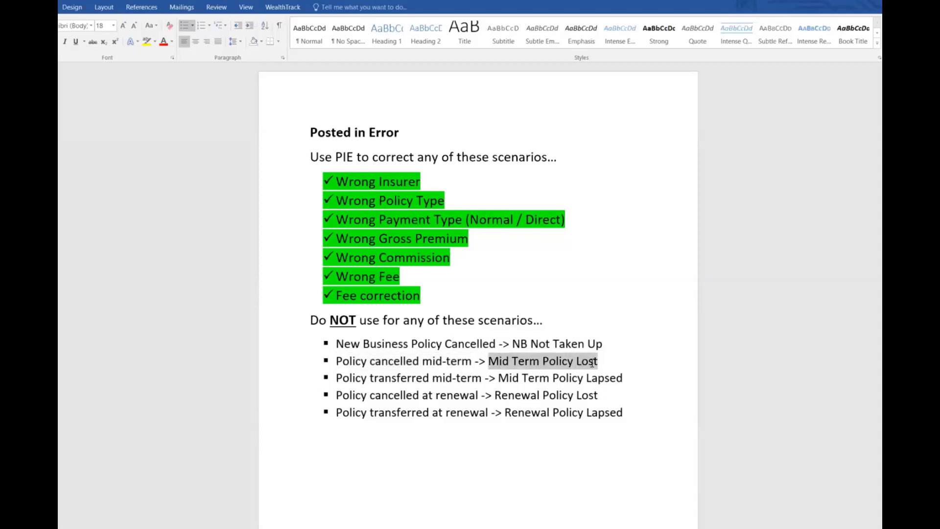
left_click(543, 433)
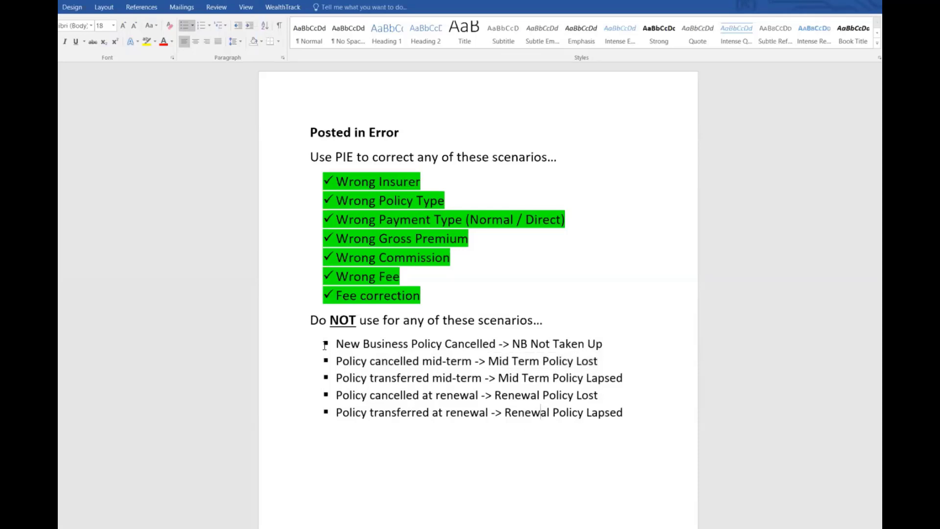
left_click_drag(336, 344, 619, 407)
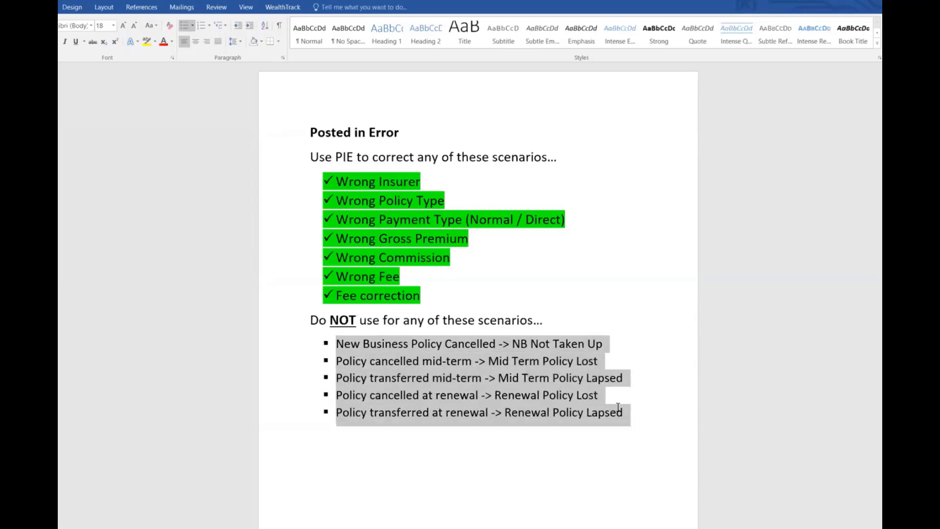
left_click(487, 447)
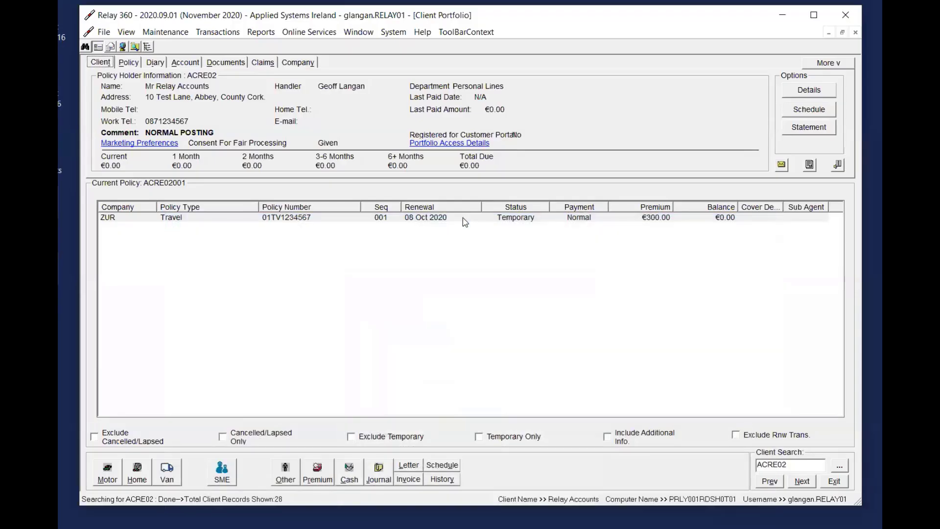
Switch back to Relay 360 and review the Travel policy, client summary and client account entries after the reversal
left_click(464, 218)
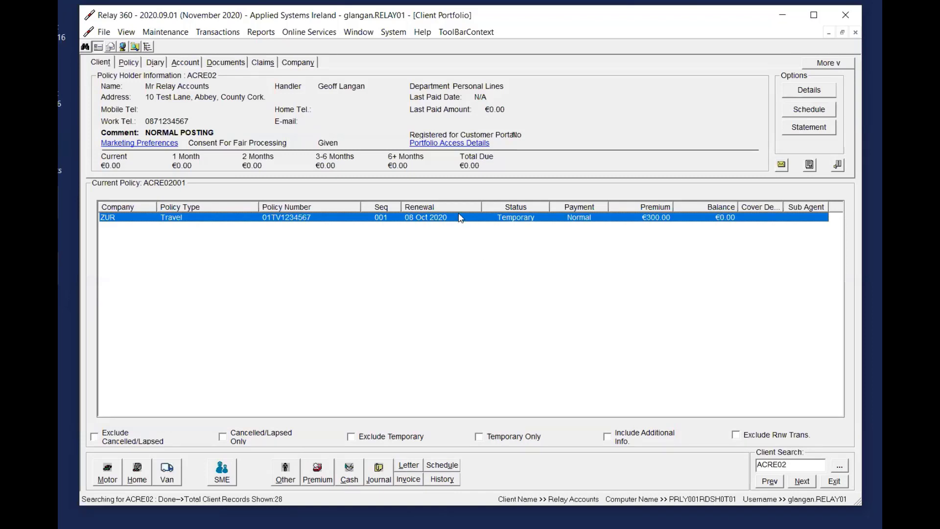
left_click(186, 62)
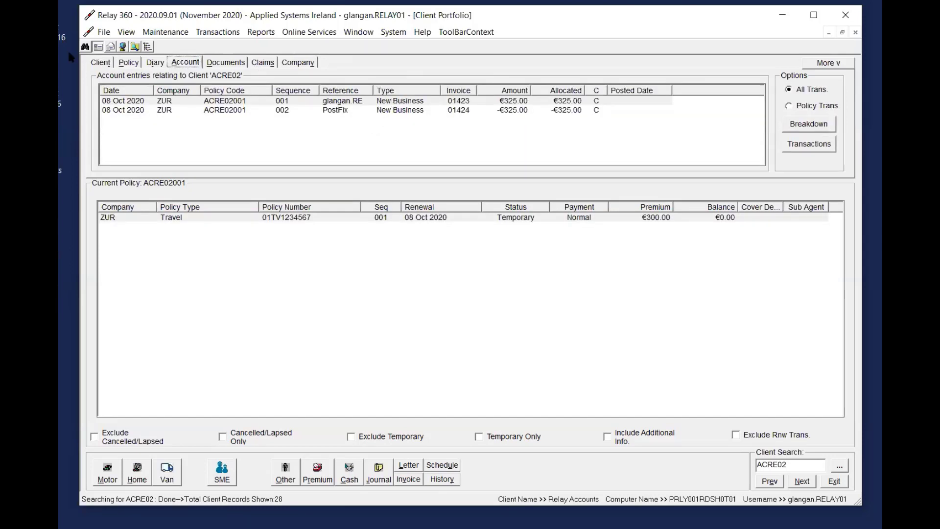
left_click(100, 63)
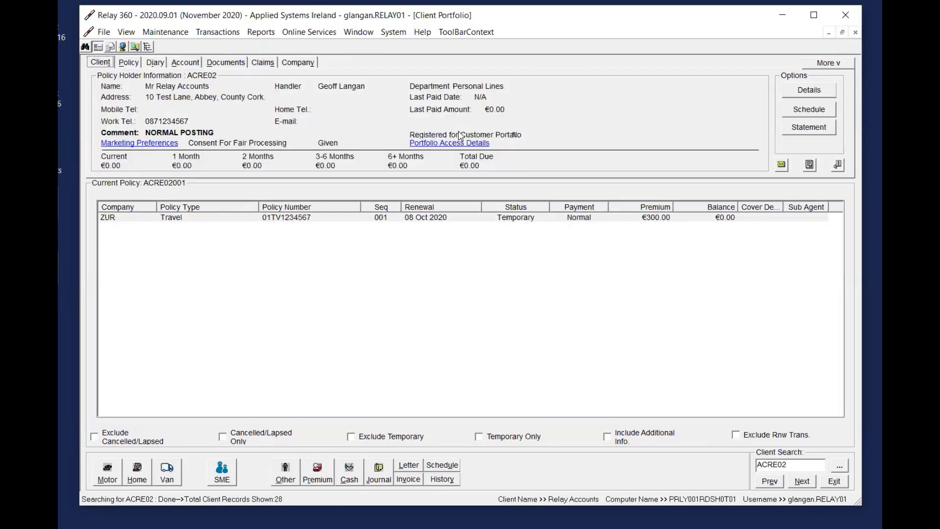
left_click(192, 64)
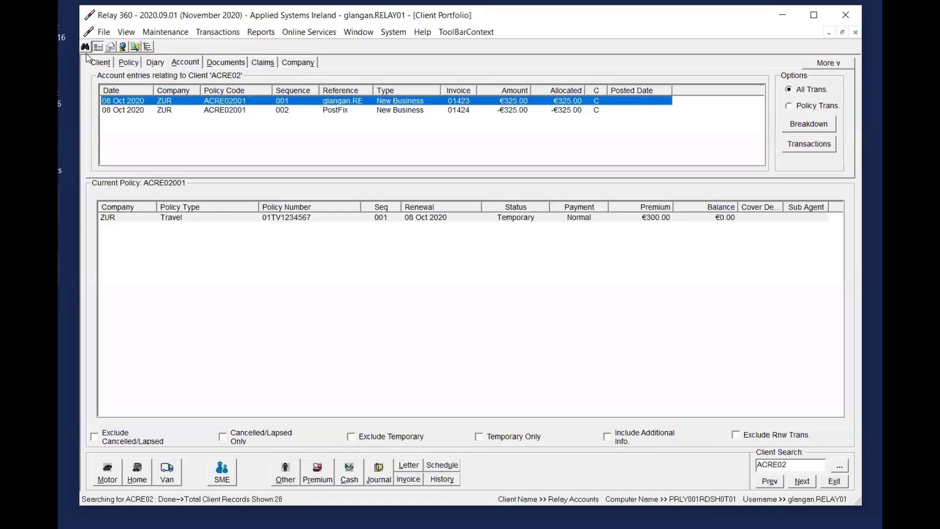
Post the Travel policy's New Business premium again with the fee set to 0.00, and acknowledge the Month End notice
left_click(88, 58)
left_click(481, 223)
right_click(481, 224)
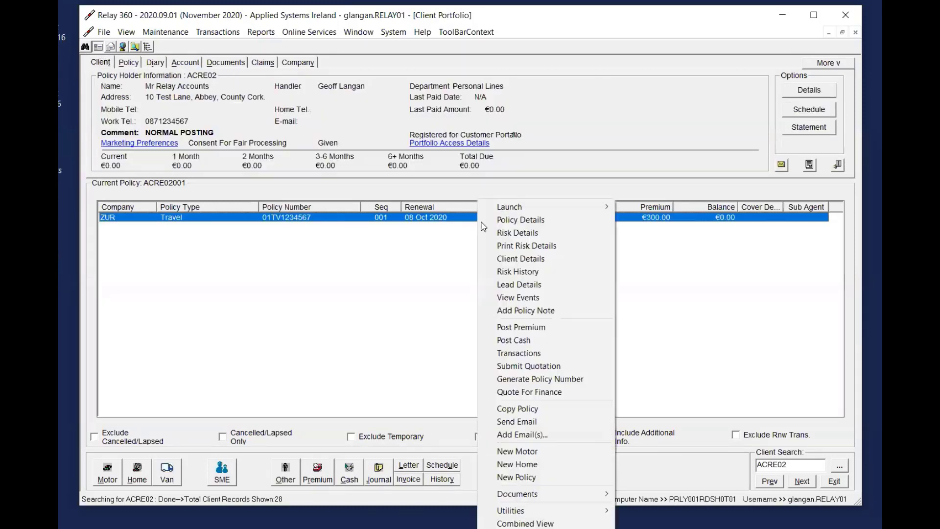
left_click(532, 328)
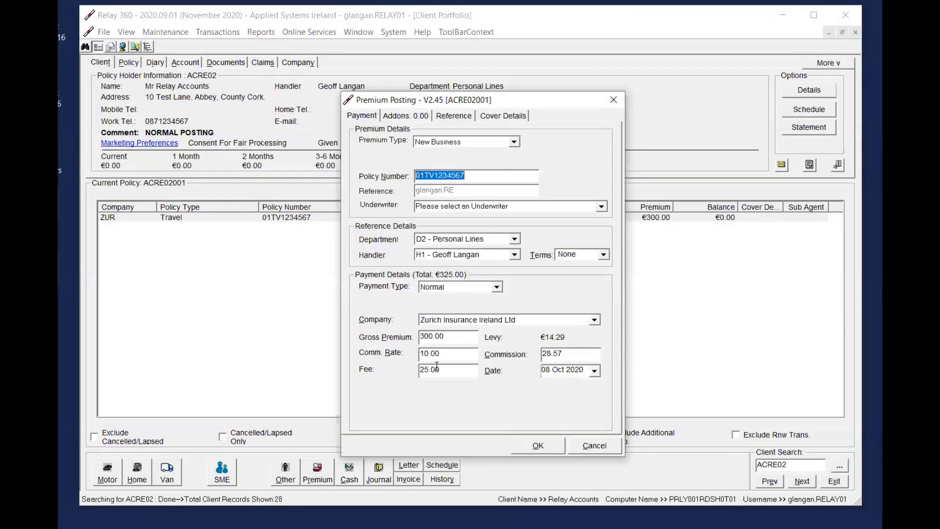
left_click(447, 371)
left_click_drag(446, 371, 387, 370)
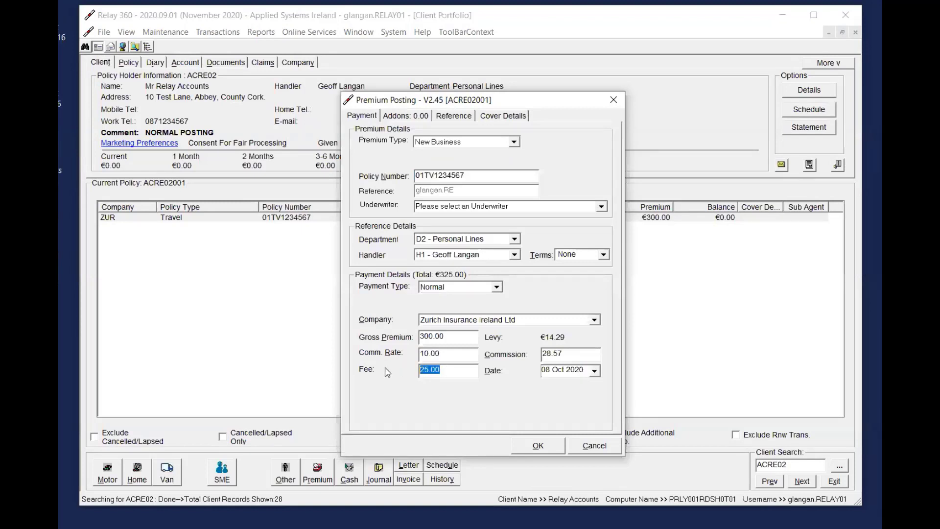
type("0.00")
key("Tab")
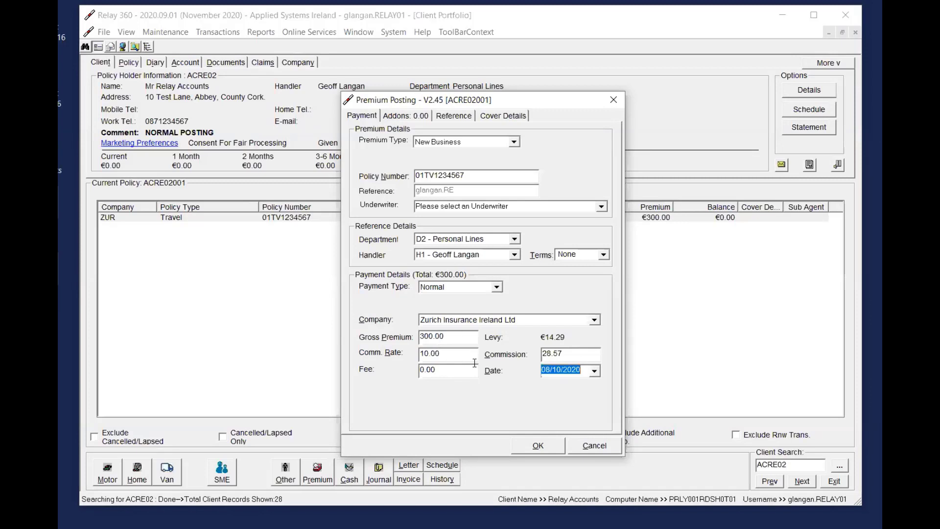
left_click(538, 446)
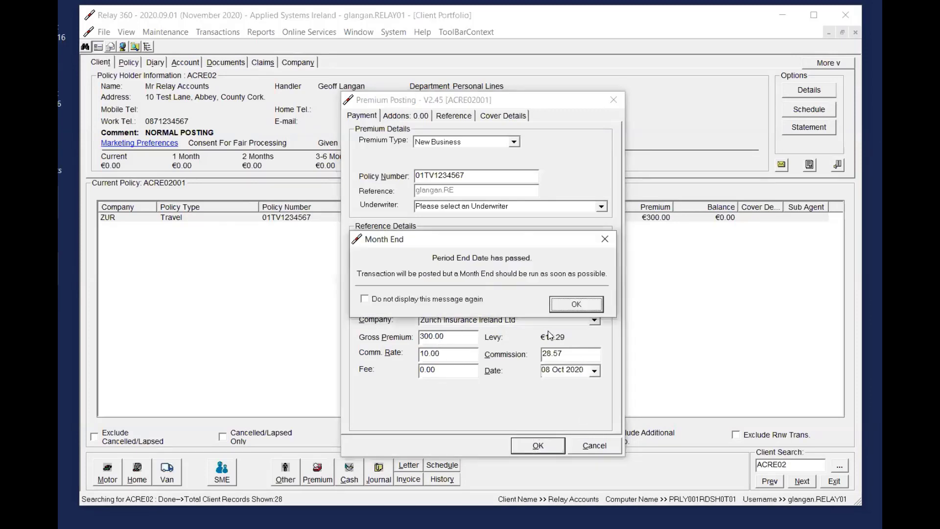
left_click(561, 305)
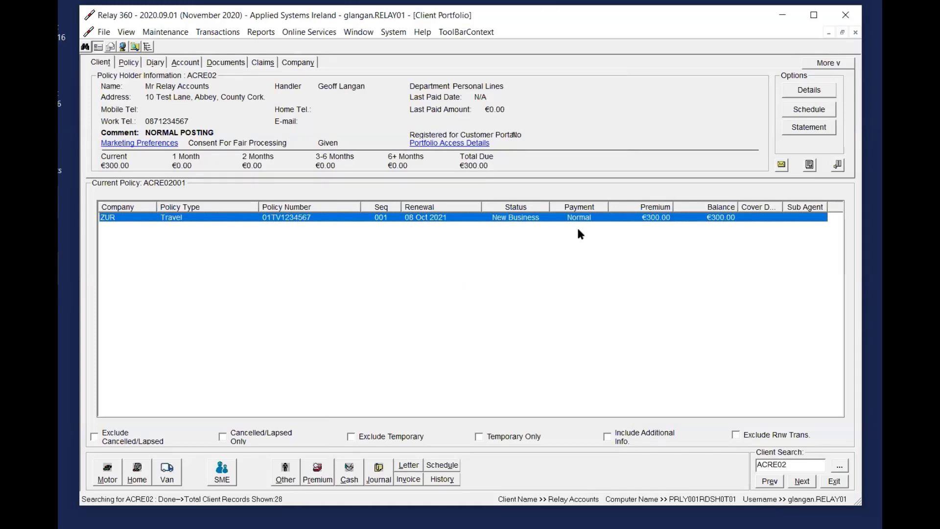
Check the client's account entries and the options available for the first entry, and return to the Travel policy
left_click(186, 62)
right_click(305, 102)
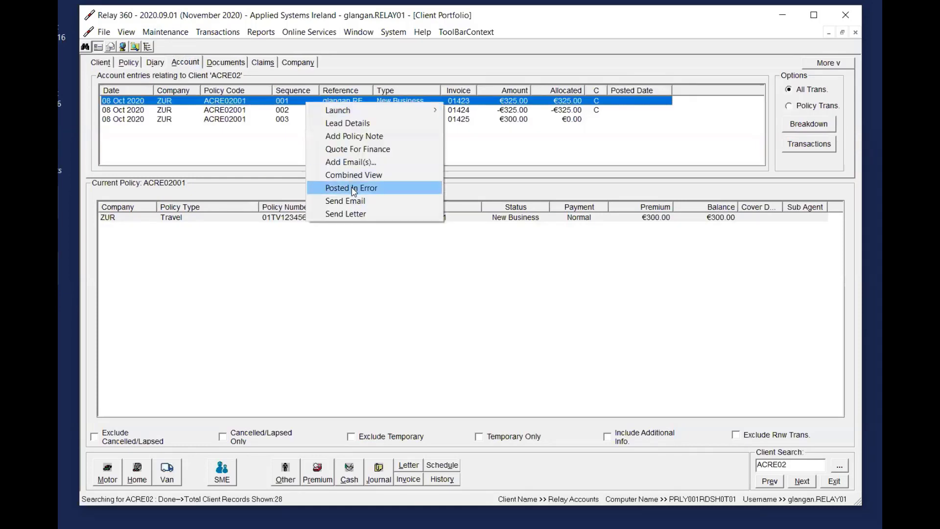
left_click(101, 62)
left_click(380, 217)
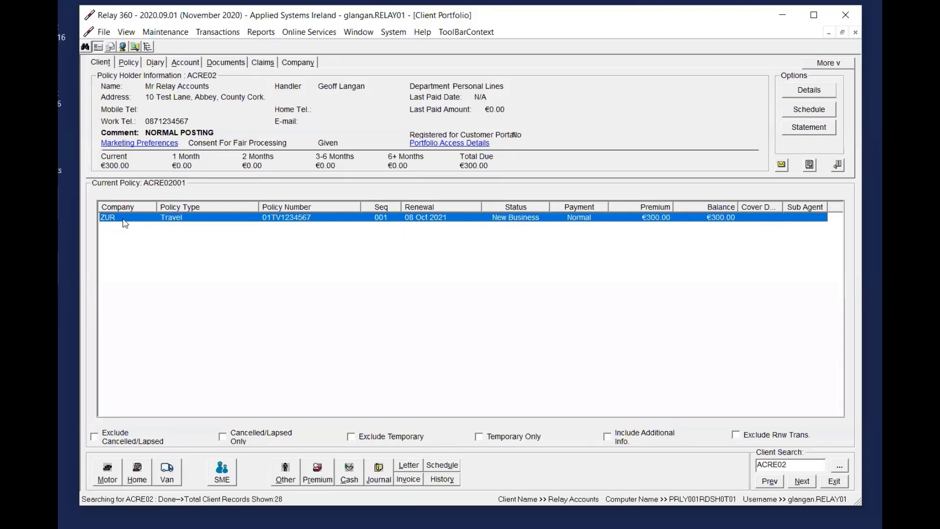
View the Travel policy's details, inspect the company and payment type choices, and close without saving
double_click(446, 217)
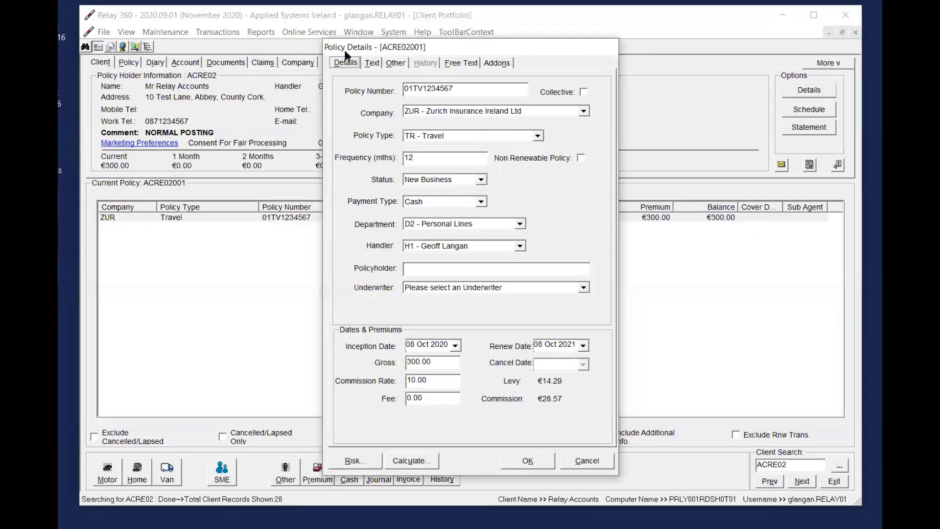
left_click(480, 112)
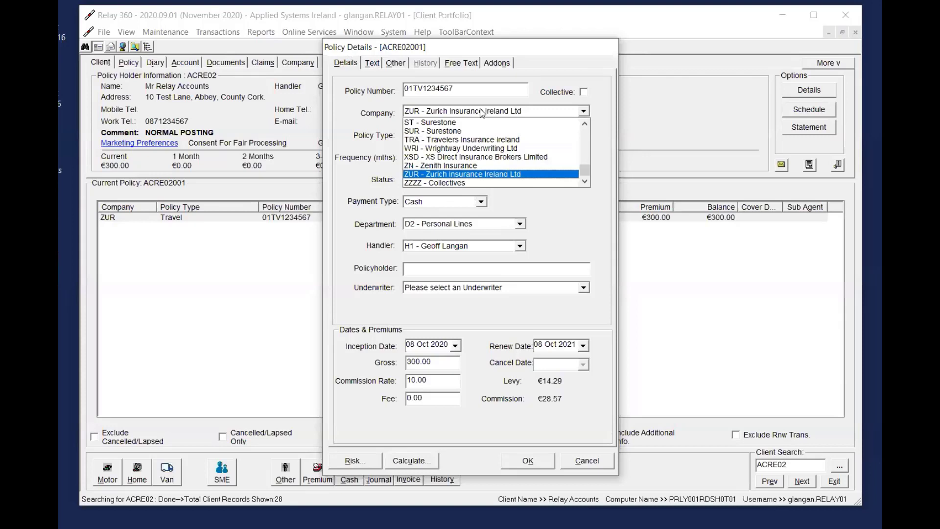
left_click(482, 112)
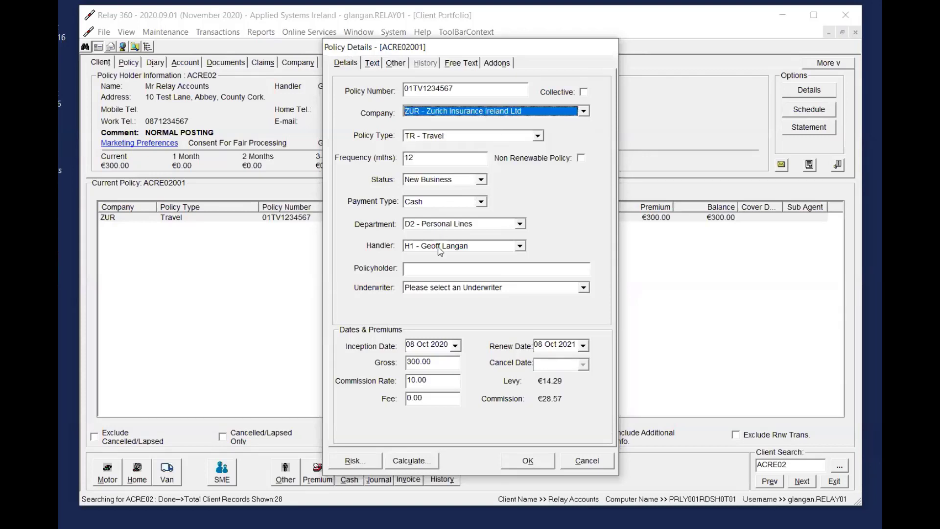
left_click(443, 203)
left_click(442, 202)
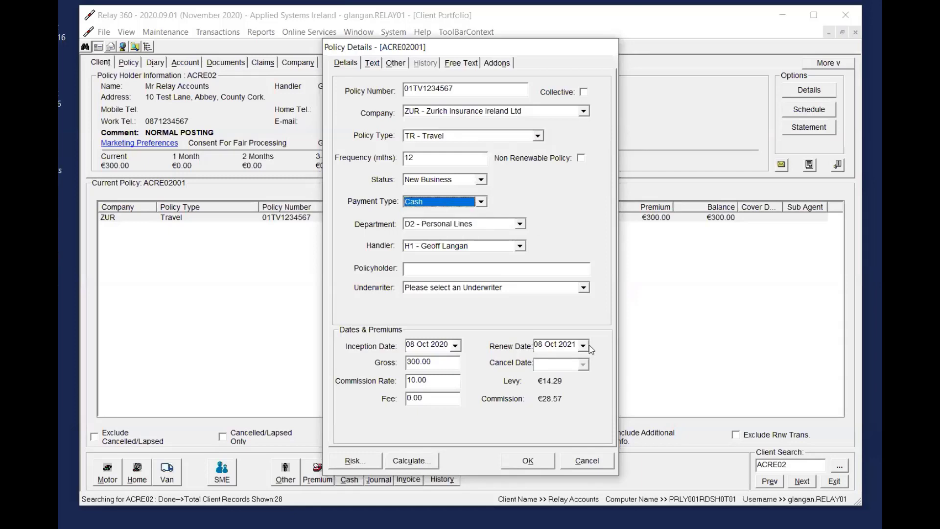
left_click(587, 461)
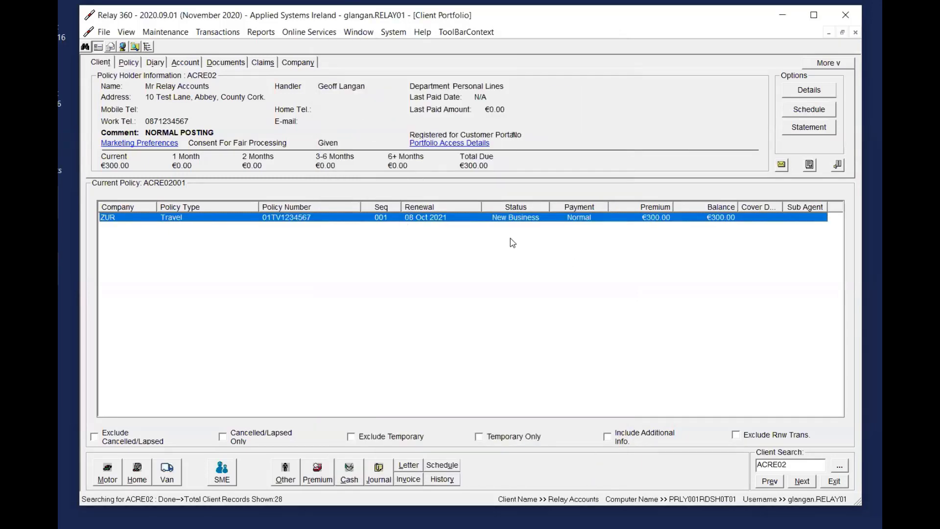
Look for Company Reconciliation among the transaction functions, and view the Travel policy's details without saving
left_click(226, 33)
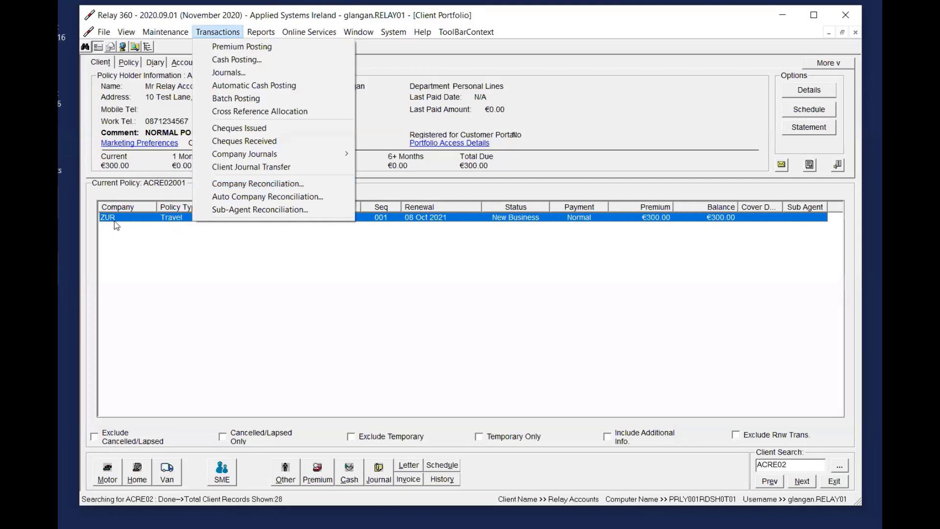
left_click(239, 189)
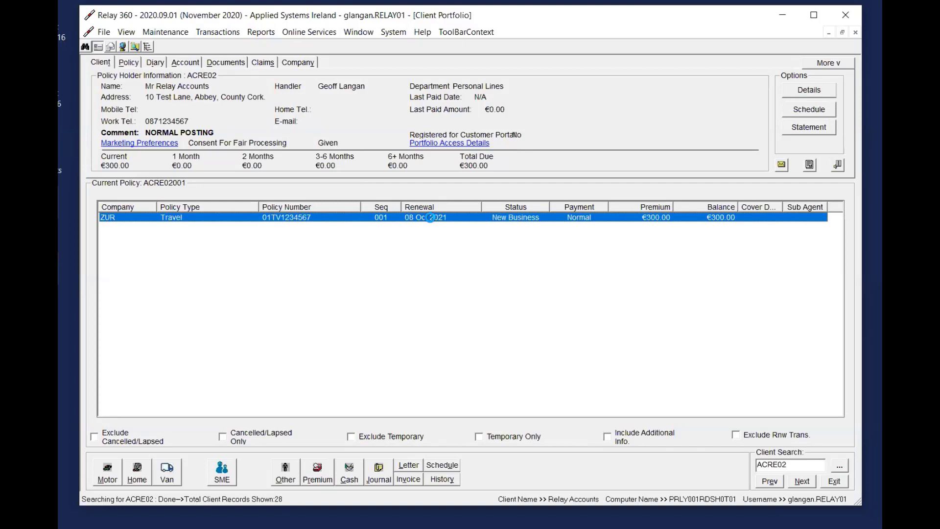
double_click(433, 218)
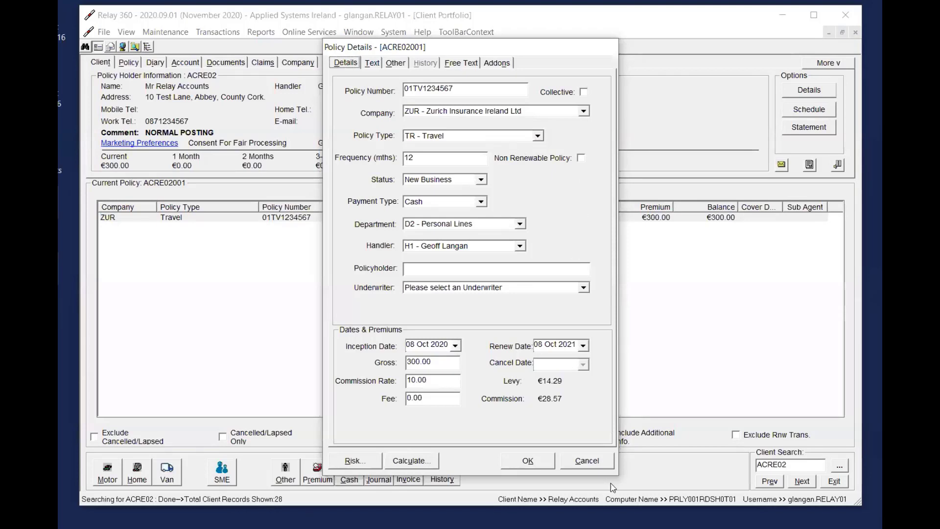
left_click(588, 460)
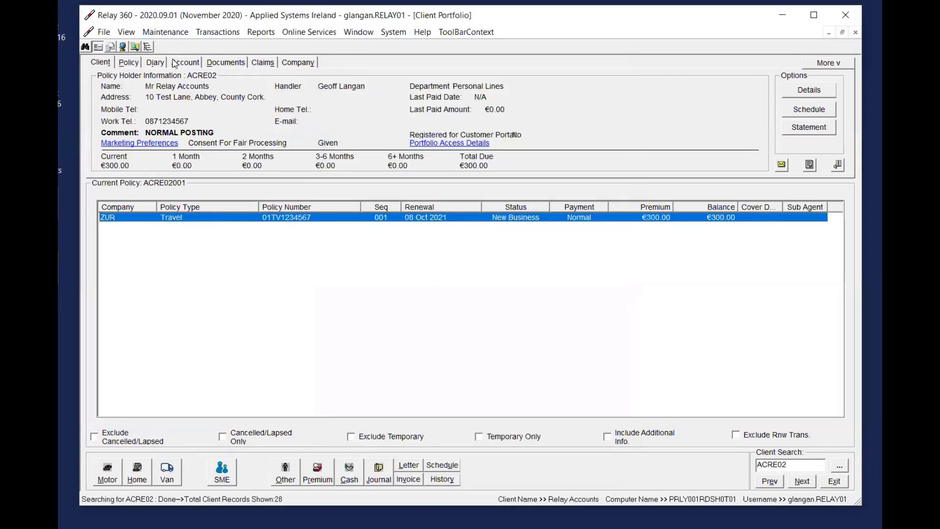
Check the client's account entries, and inspect the status and company choices in the Travel policy's details without saving
right_click(354, 101)
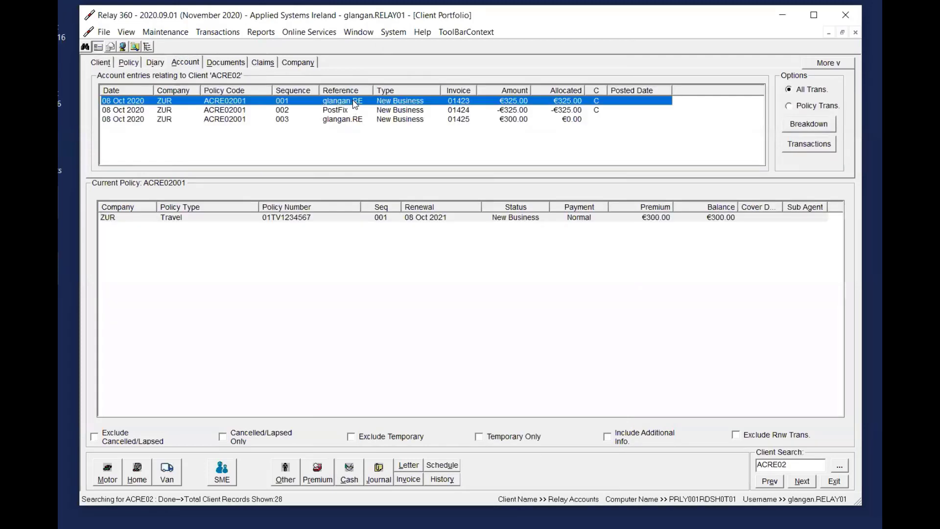
left_click(103, 63)
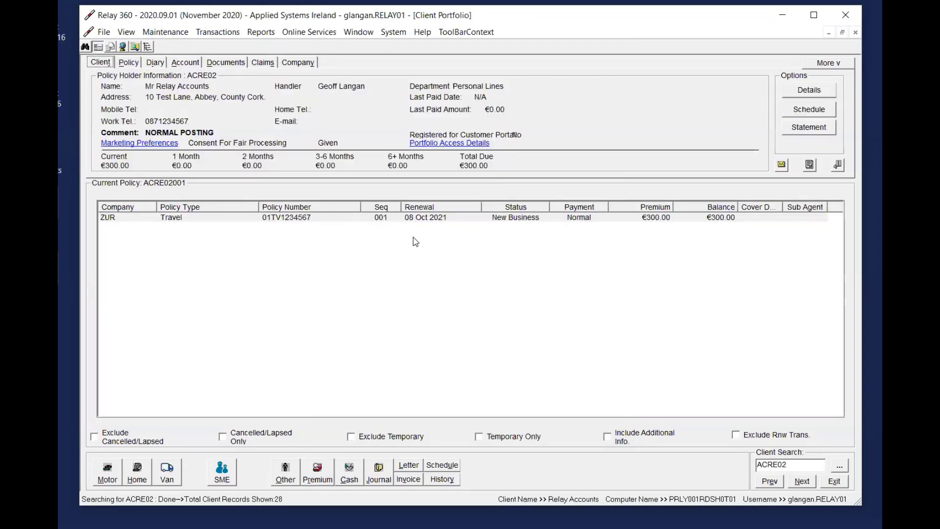
left_click(407, 223)
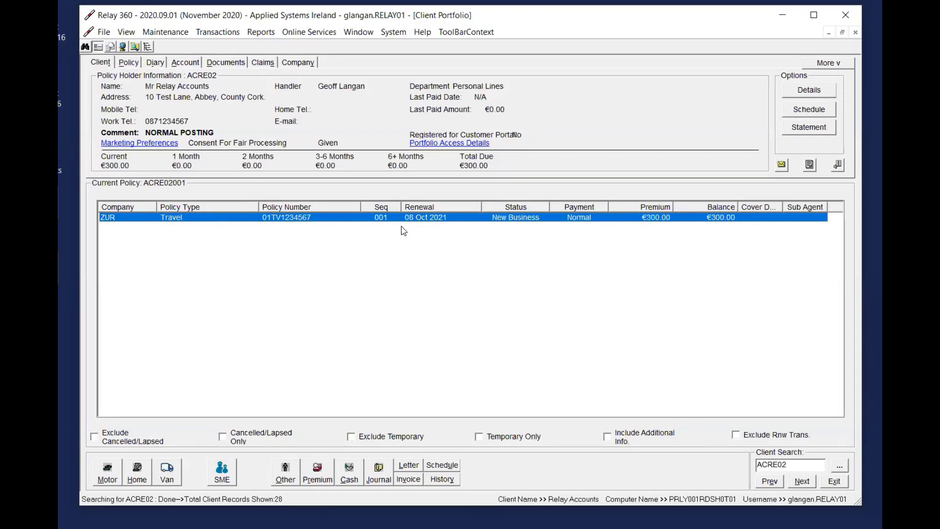
double_click(401, 224)
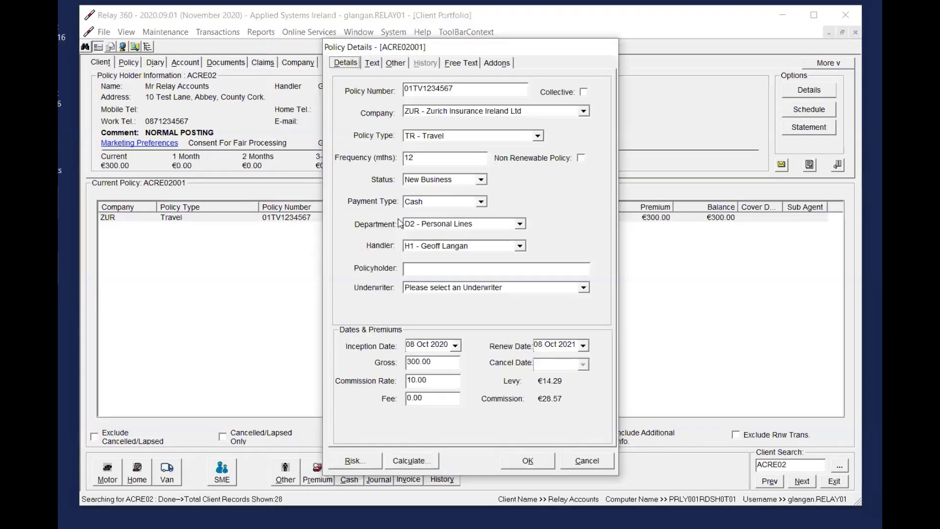
left_click(439, 181)
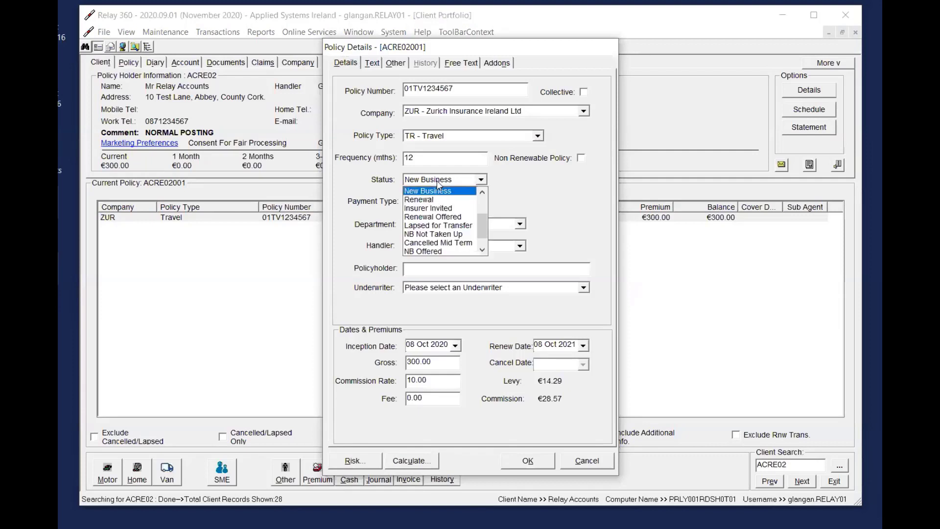
left_click(438, 182)
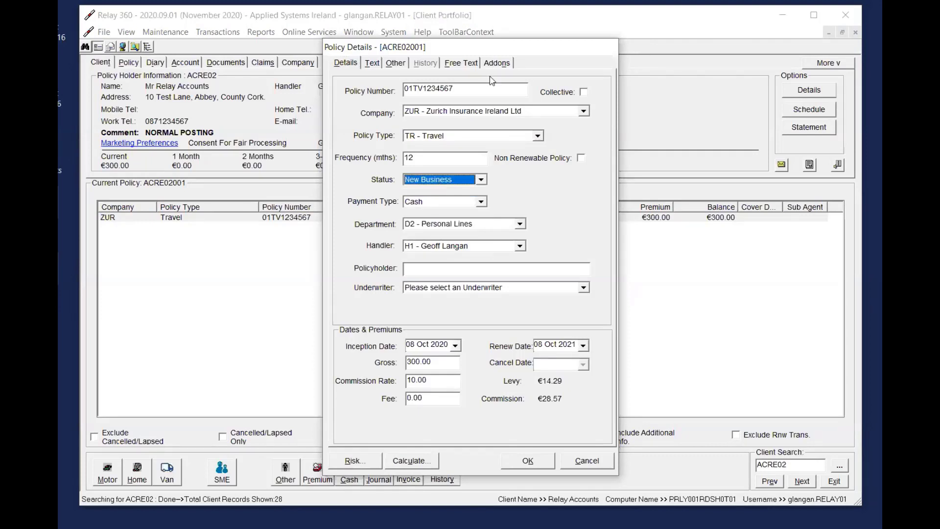
left_click(492, 112)
left_click(553, 217)
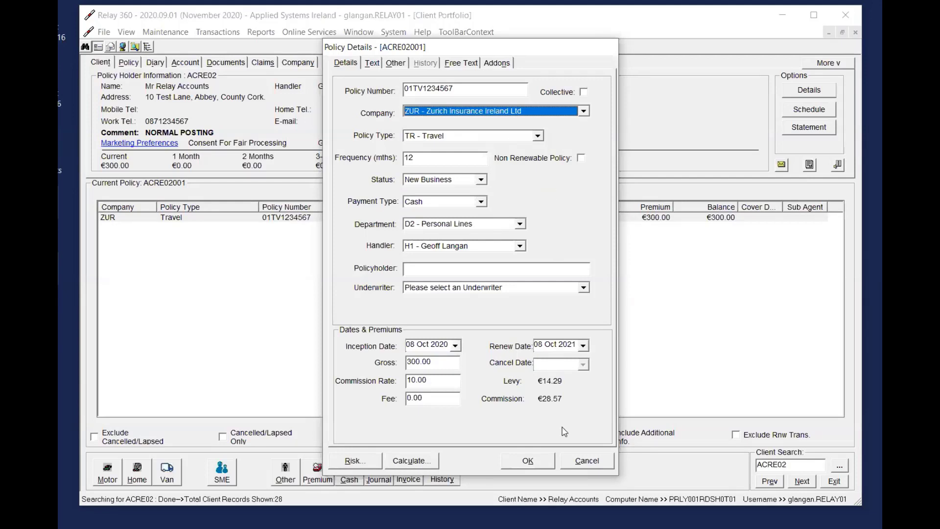
left_click(591, 463)
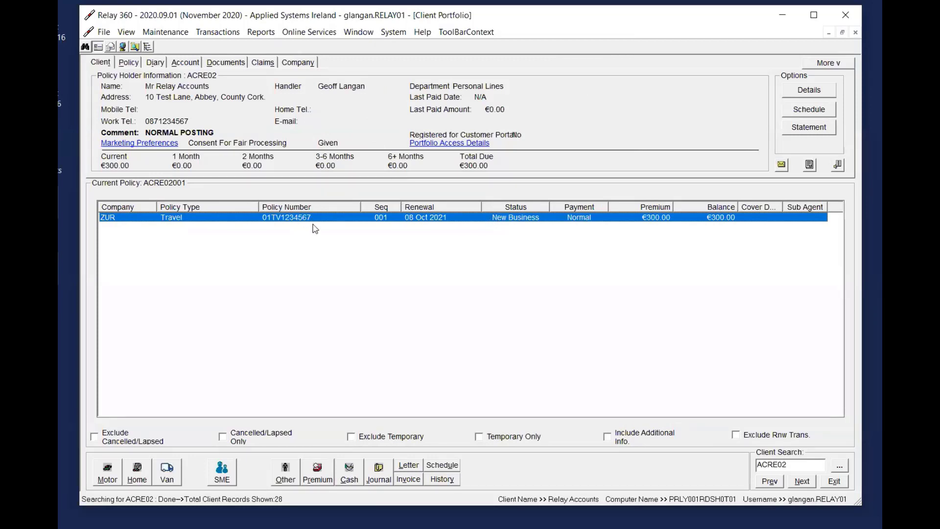
Review the client's account entries, including the reposted New Business entry with sequence 003
left_click(184, 65)
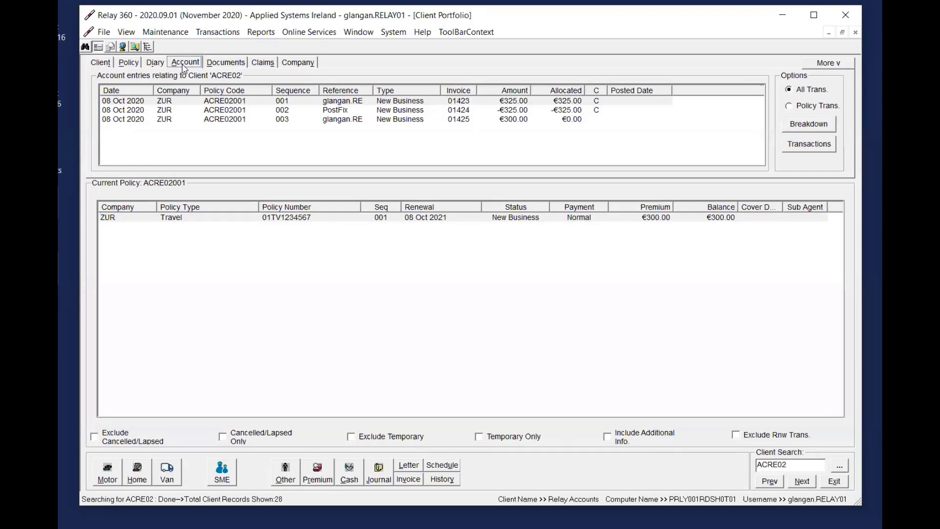
double_click(362, 120)
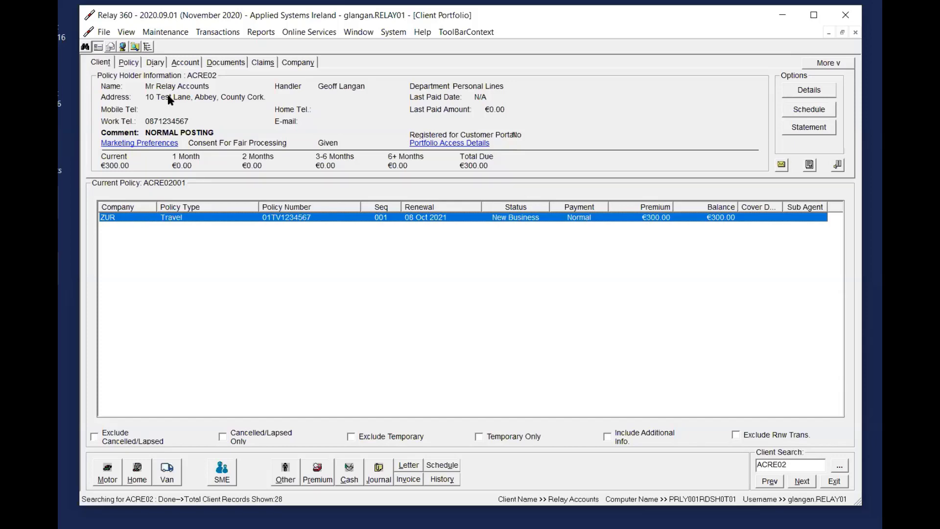
Open Company Reconciliation and list the transactions for ZUR - Zurich Insurance Ireland Ltd
left_click(221, 35)
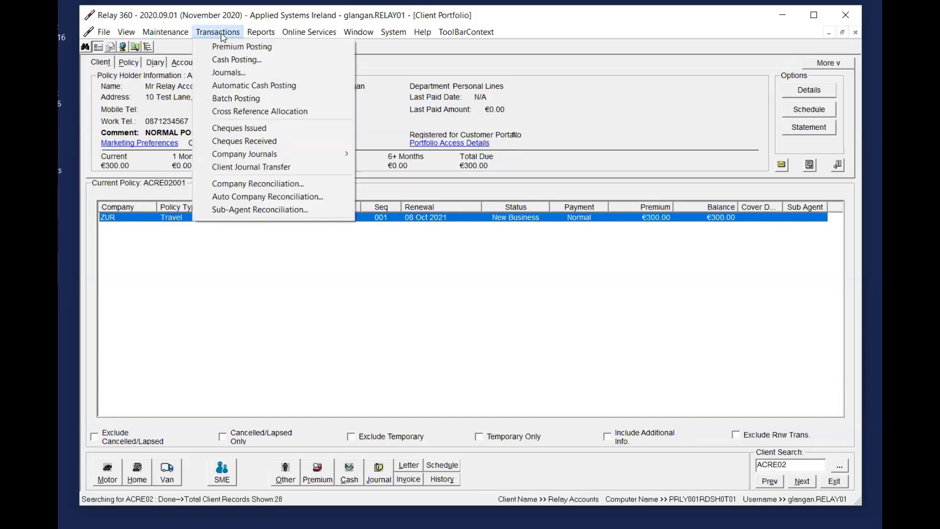
left_click(268, 185)
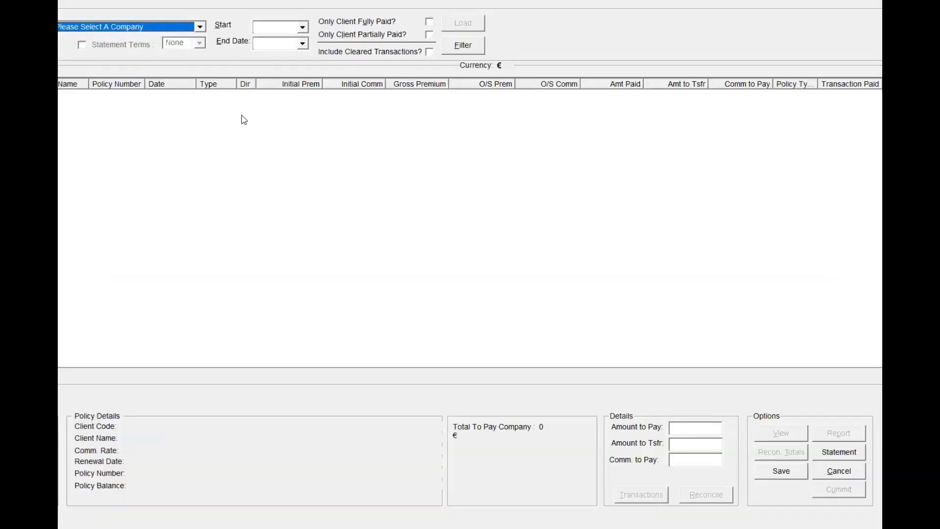
left_click(117, 26)
key("z")
key("z")
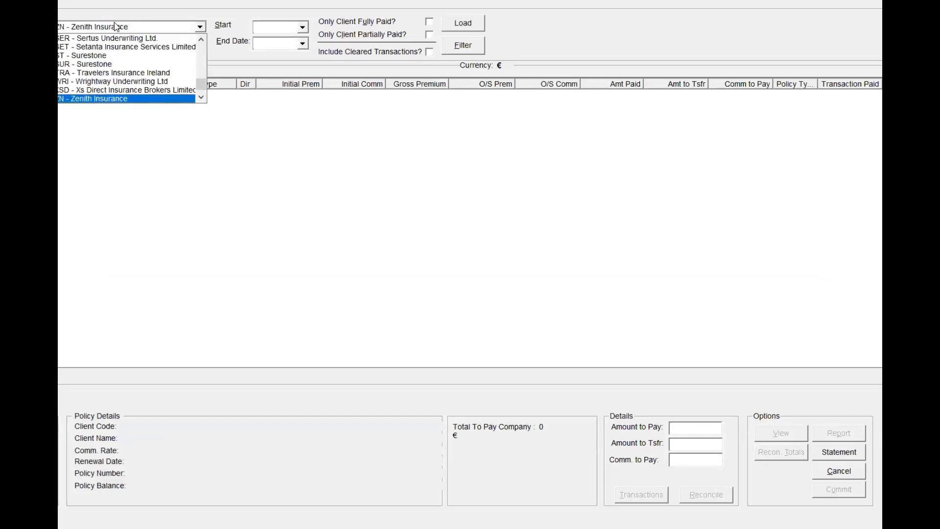
left_click(116, 26)
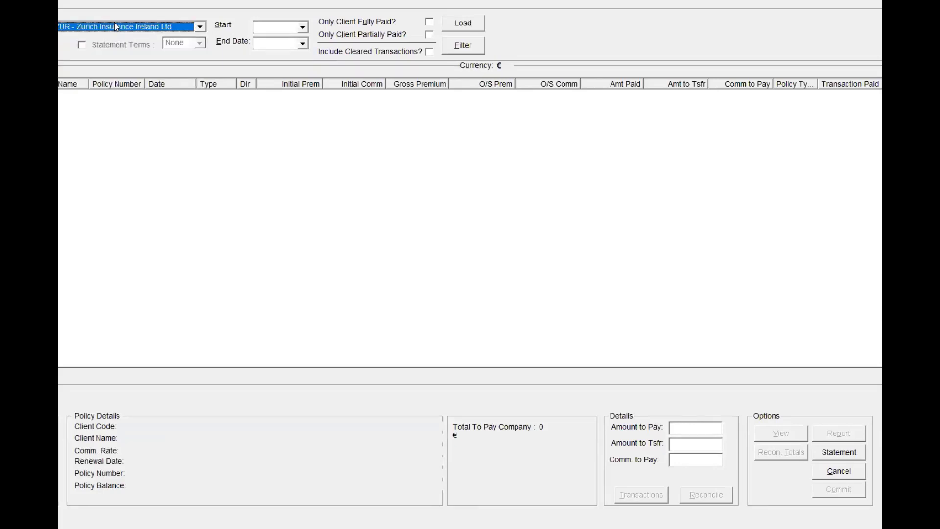
left_click(459, 45)
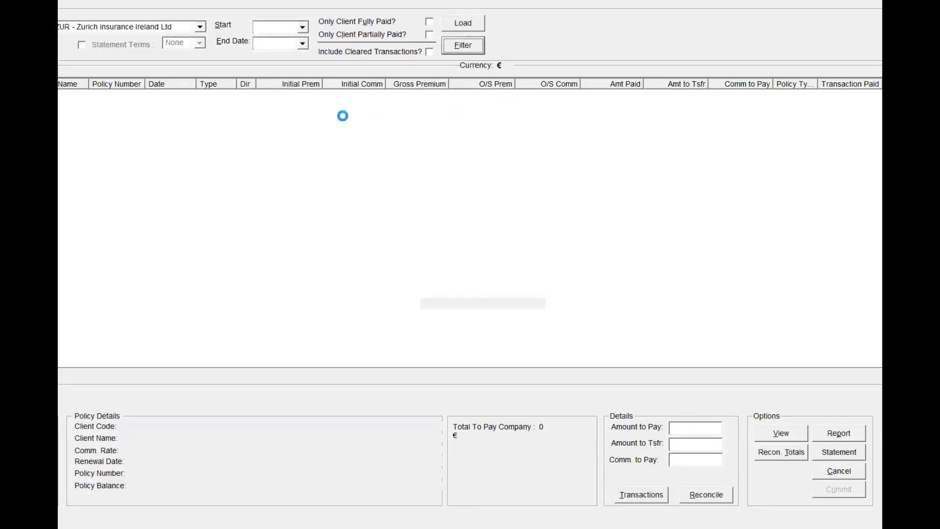
Sort the reconciliation transactions by date with the newest first, and widen the Name and Type columns
left_click(161, 84)
left_click(166, 121)
left_click(147, 105)
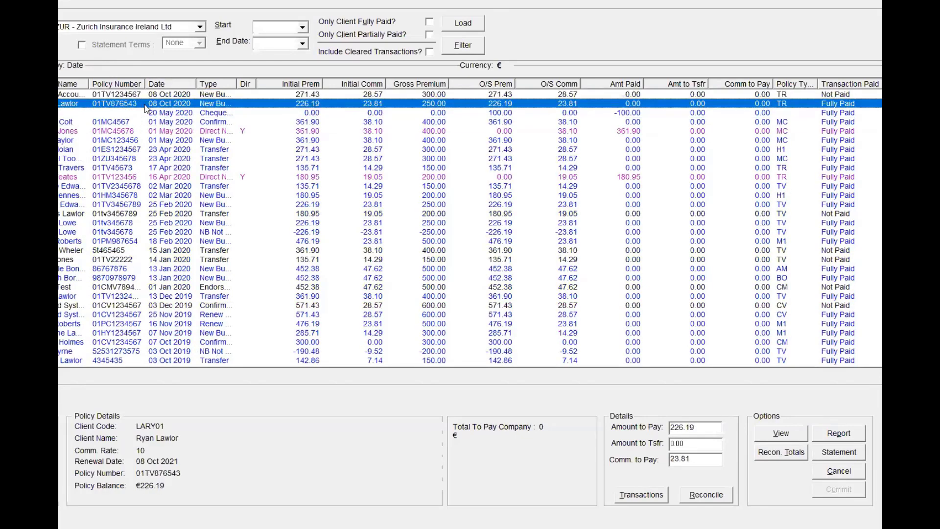
left_click_drag(88, 86, 108, 85)
left_click_drag(216, 84, 296, 84)
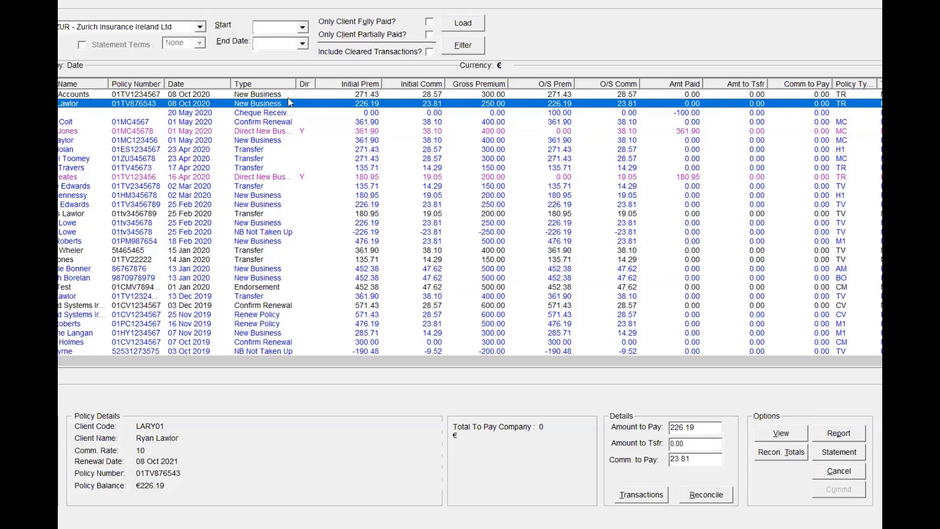
Inspect the Amount to Pay and Comm. to Pay for the newest Travel transaction with a 300.00 gross premium
left_click(240, 96)
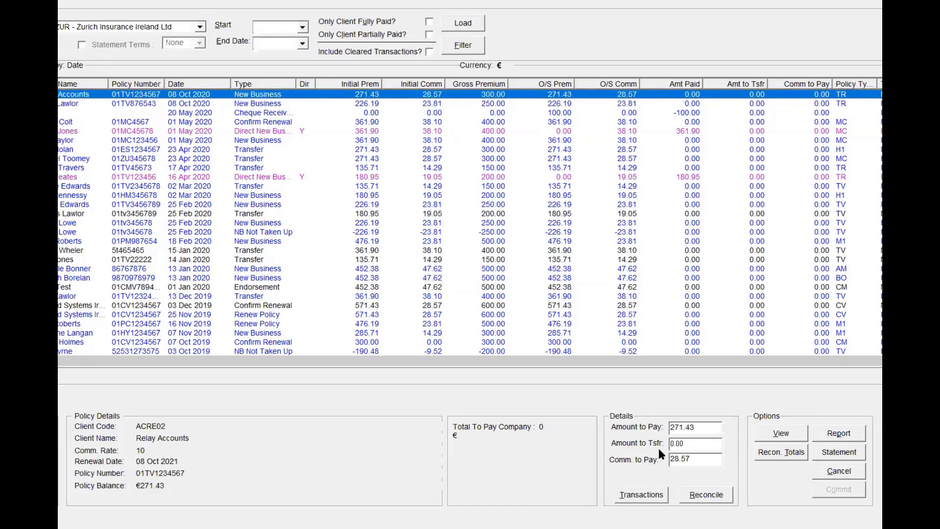
left_click(695, 428)
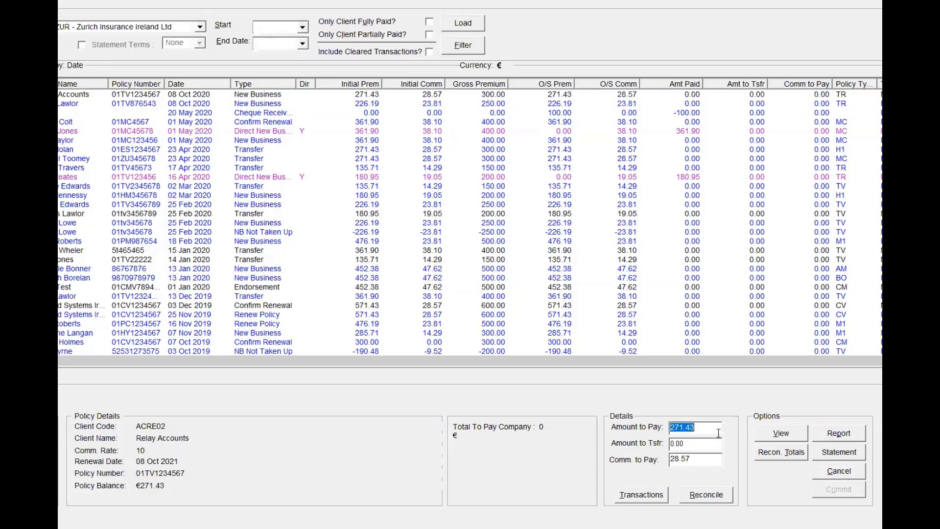
left_click(707, 463)
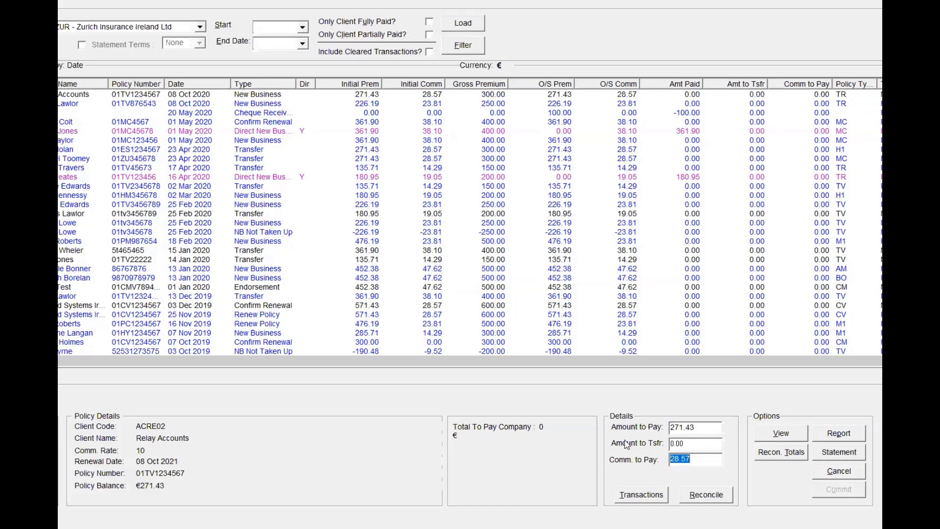
left_click(696, 426)
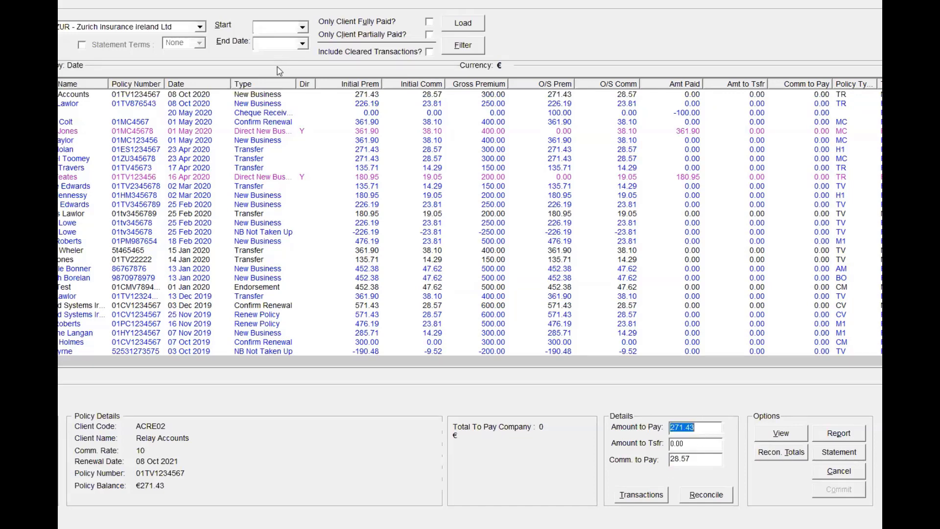
left_click(260, 98)
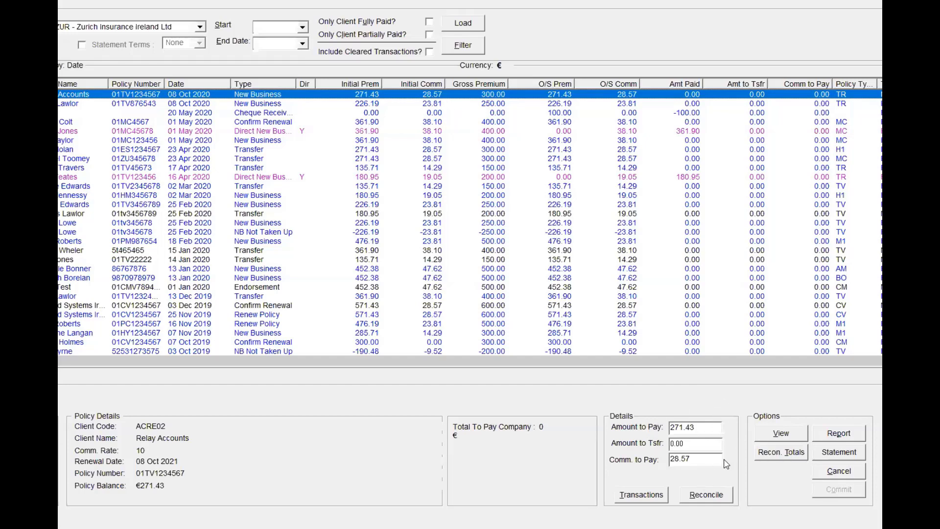
Try an Amount to Pay of 270.00 on the Travel transaction, check its commission, and reselect the transaction to discard the change
double_click(708, 427)
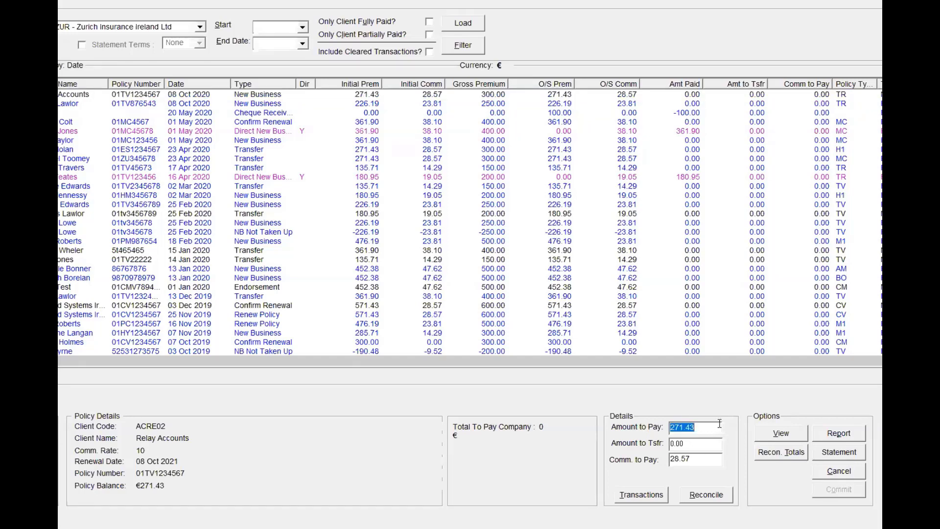
type("270")
key("Tab")
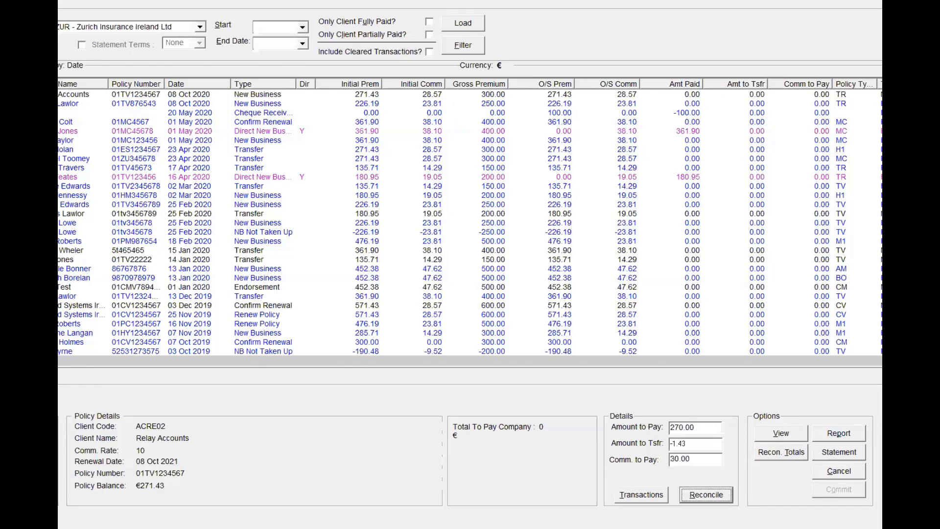
double_click(711, 462)
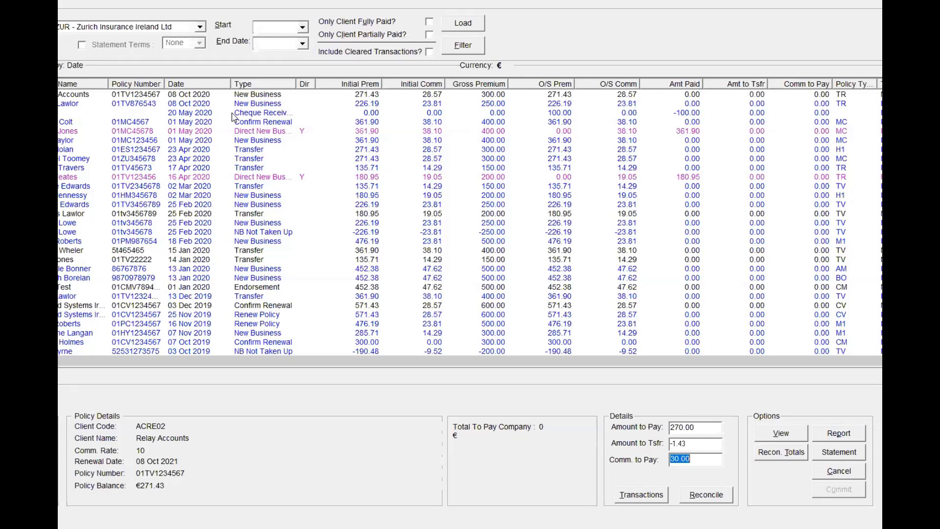
left_click(414, 94)
Compare the Travel transaction's payable amount with the other 08 Oct 2020 New Business transaction, and cancel out of Company Reconciliation
left_click(709, 424)
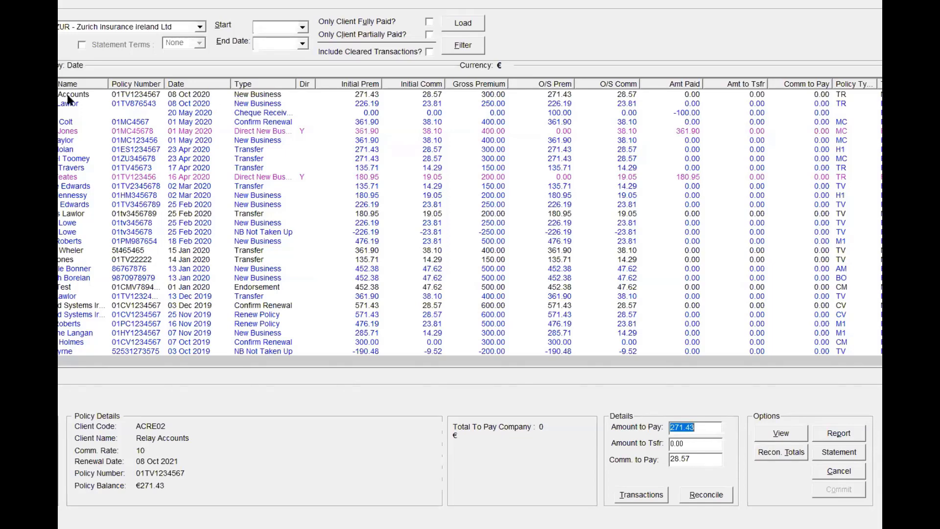
left_click(177, 104)
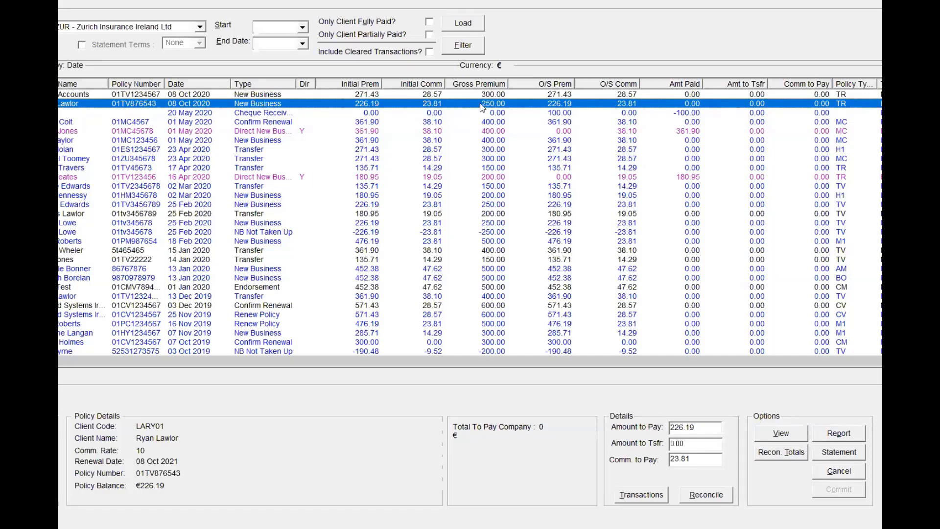
left_click(848, 471)
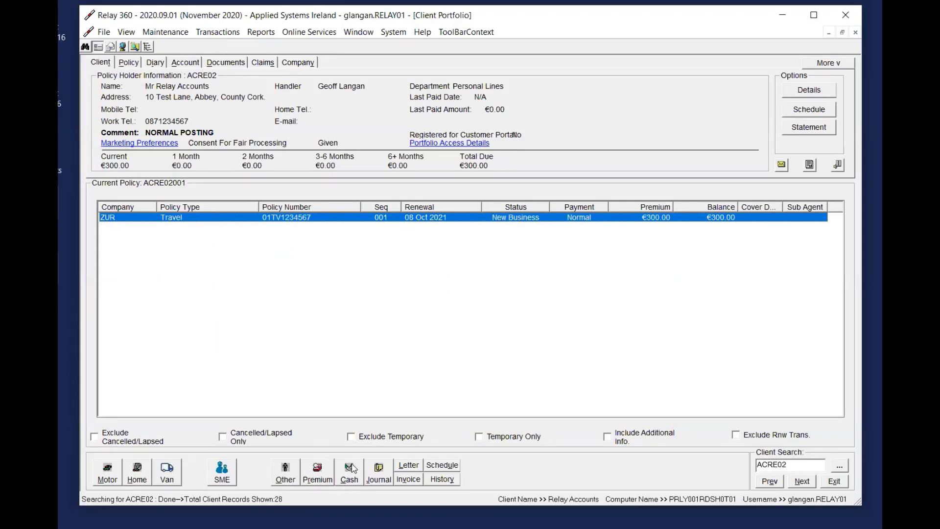
Open a cash posting for the Travel policy and enter an amount of 300.00
right_click(536, 220)
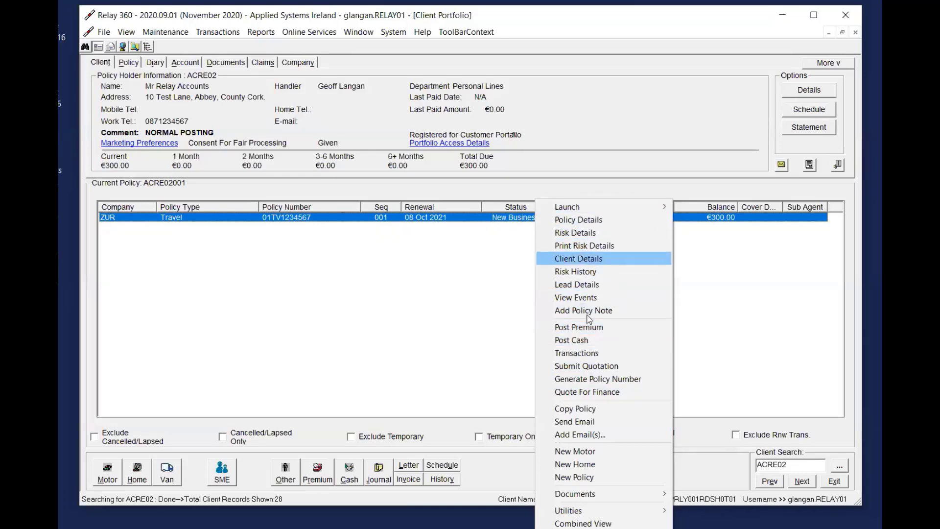
left_click(581, 341)
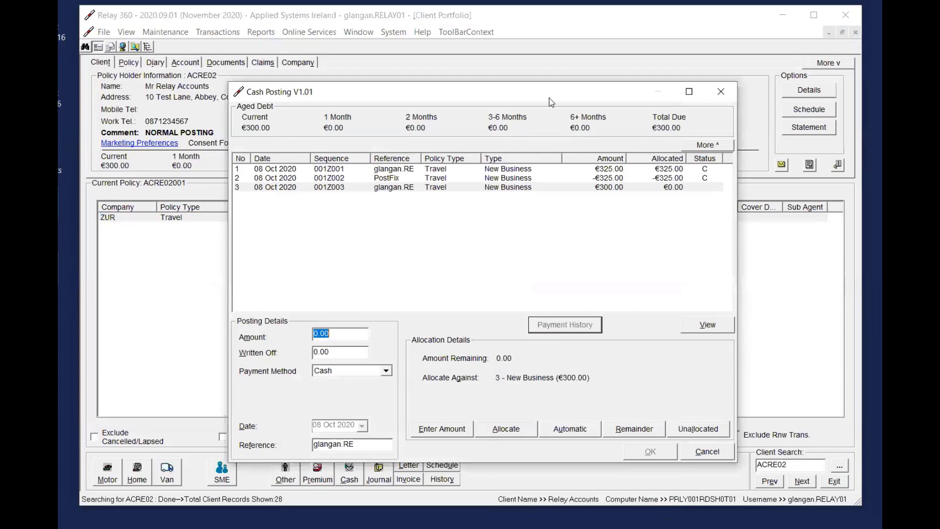
left_click_drag(549, 97, 549, 74)
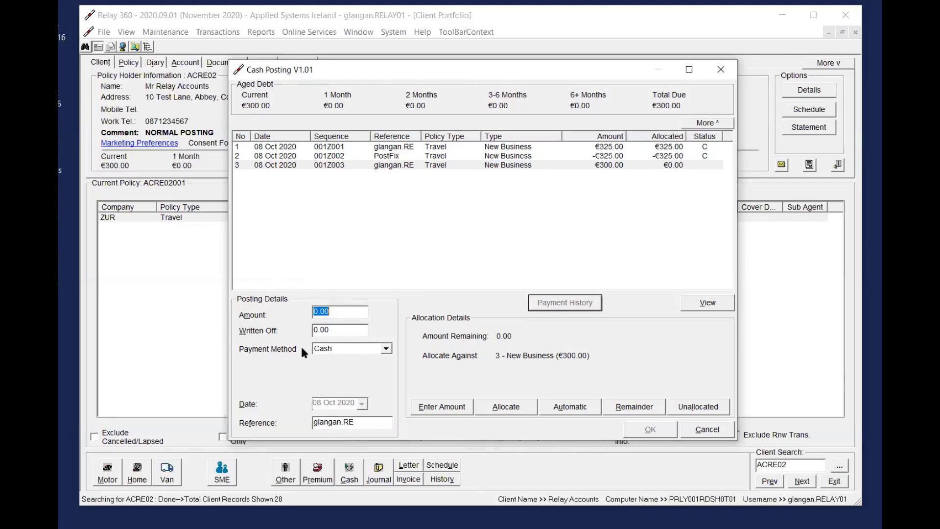
left_click(350, 313)
type("300")
key("BackSpace")
key("BackSpace")
key("BackSpace")
key("BackSpace")
key("BackSpace")
key("BackSpace")
key("BackSpace")
type("300.00")
key("Tab")
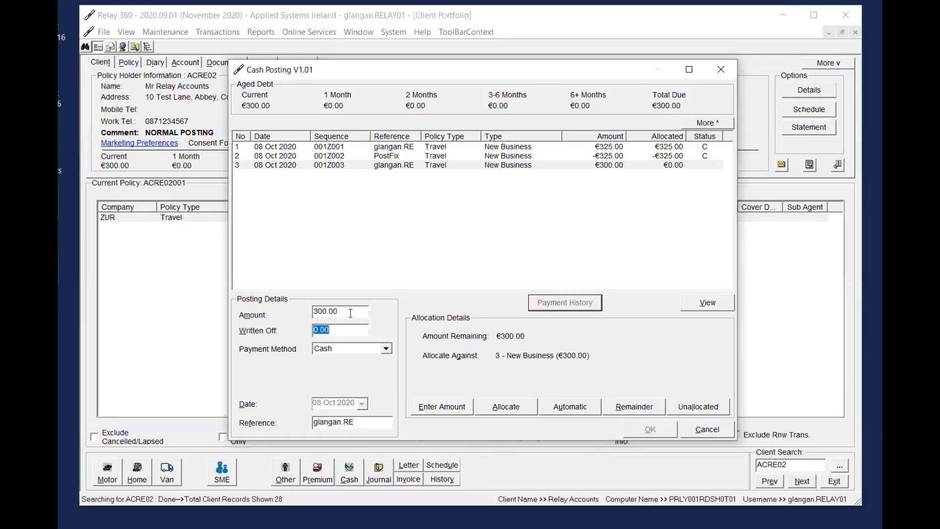
Review the payment methods, keep Cash, try allocating the 300.00 to the open New Business transaction, and cancel the posting
left_click(361, 349)
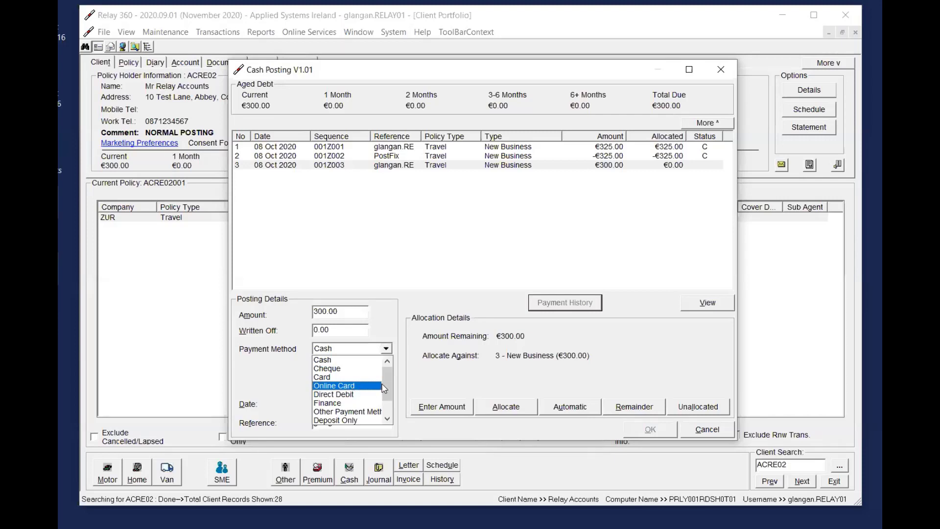
scroll(365, 411, "down", 1)
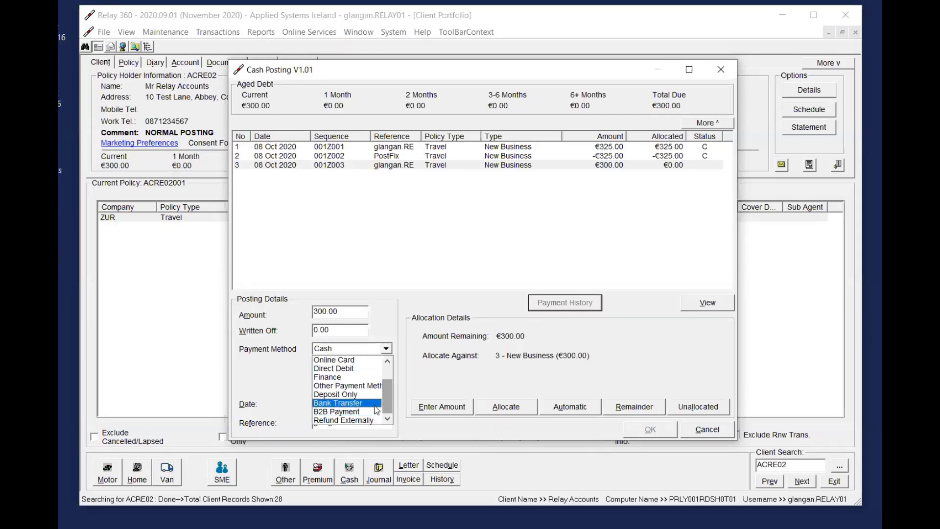
left_click_drag(387, 391, 382, 380)
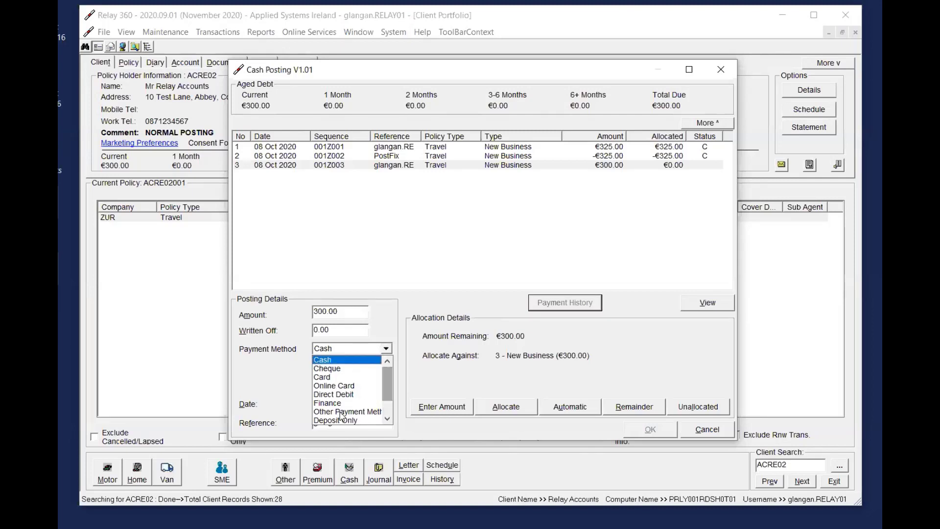
left_click(406, 374)
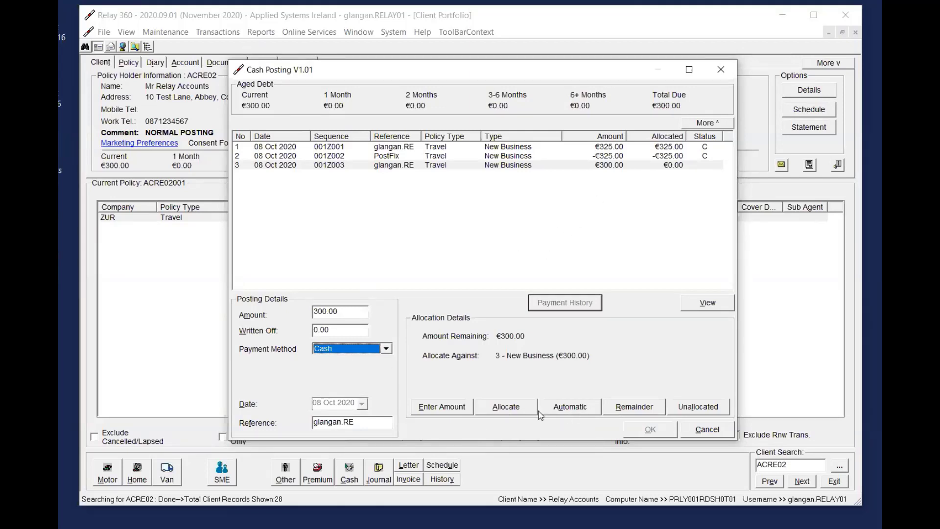
left_click(508, 408)
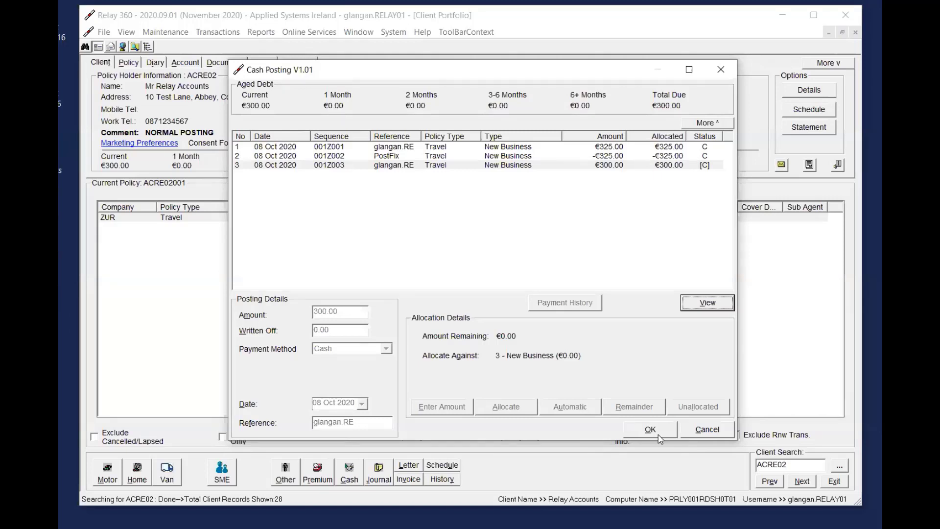
left_click(699, 438)
Return to the client details, select the Travel policy, and start another cash posting with an amount of 150.00
left_click(226, 63)
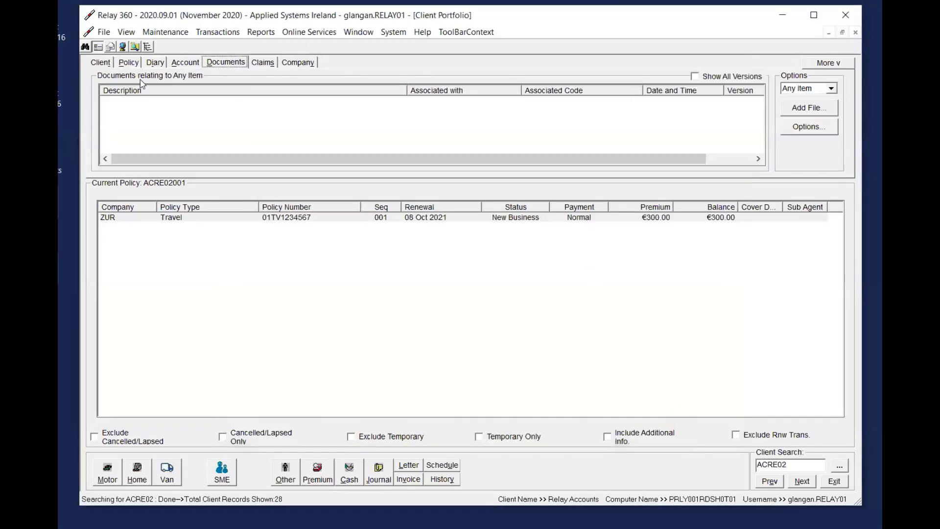
left_click(105, 67)
left_click(423, 218)
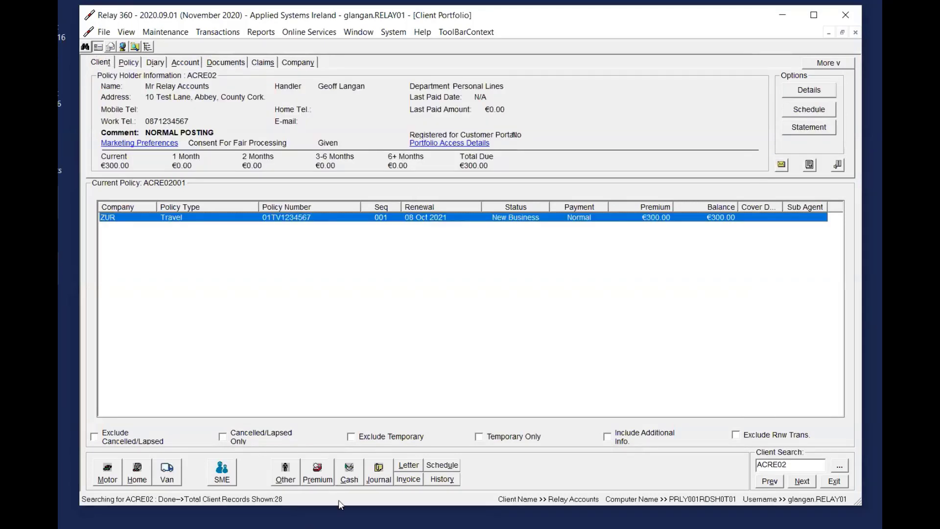
left_click(346, 474)
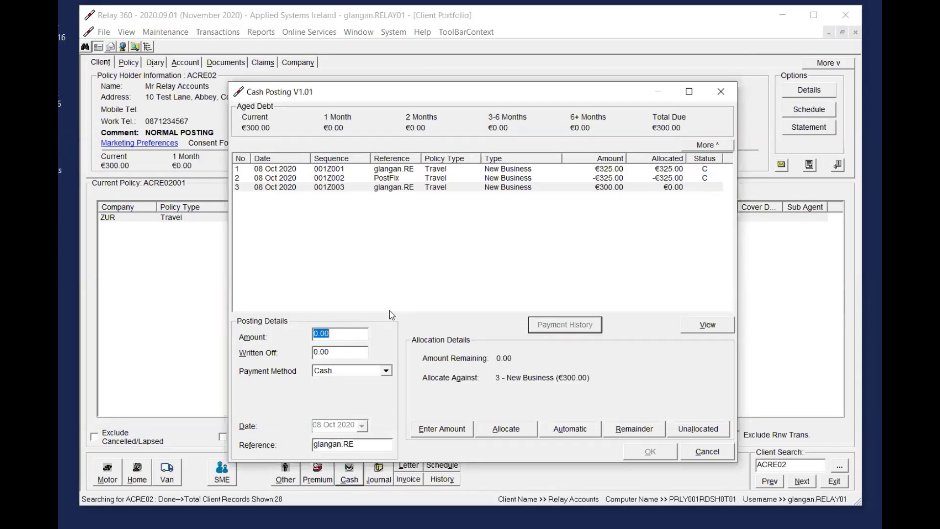
type("150")
key("Tab")
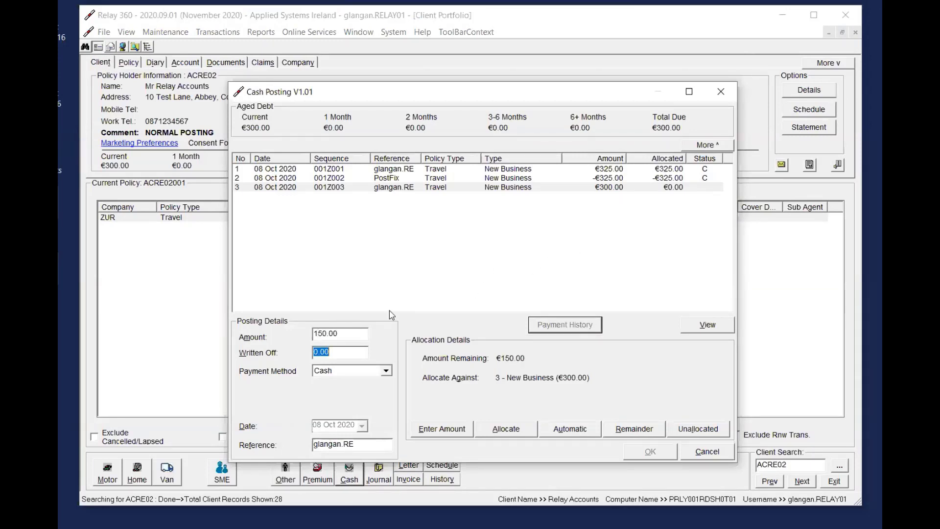
Keep Cash as the payment method, try the Remainder allocation of the 150.00 against the New Business transaction, and cancel the posting
left_click(364, 336)
left_click_drag(365, 336, 312, 340)
left_click(360, 372)
left_click(360, 381)
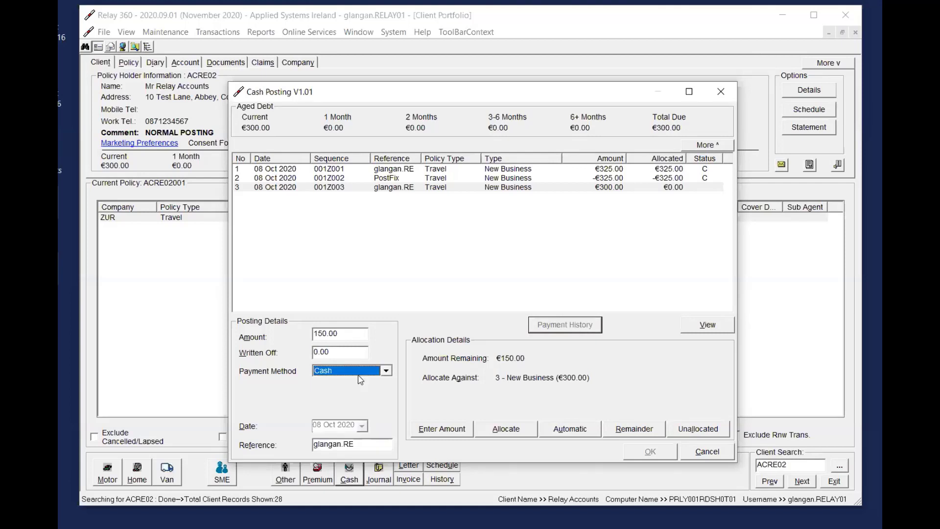
left_click(356, 334)
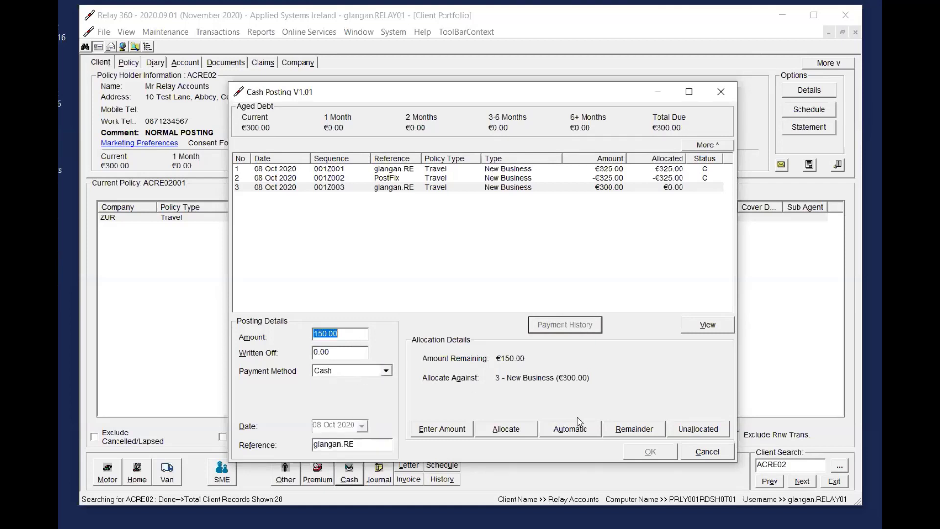
left_click(637, 431)
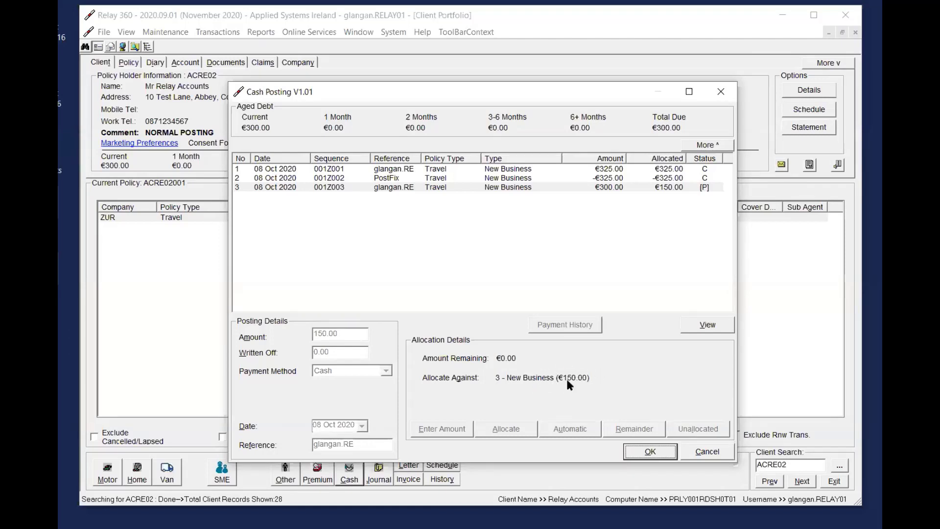
left_click(710, 453)
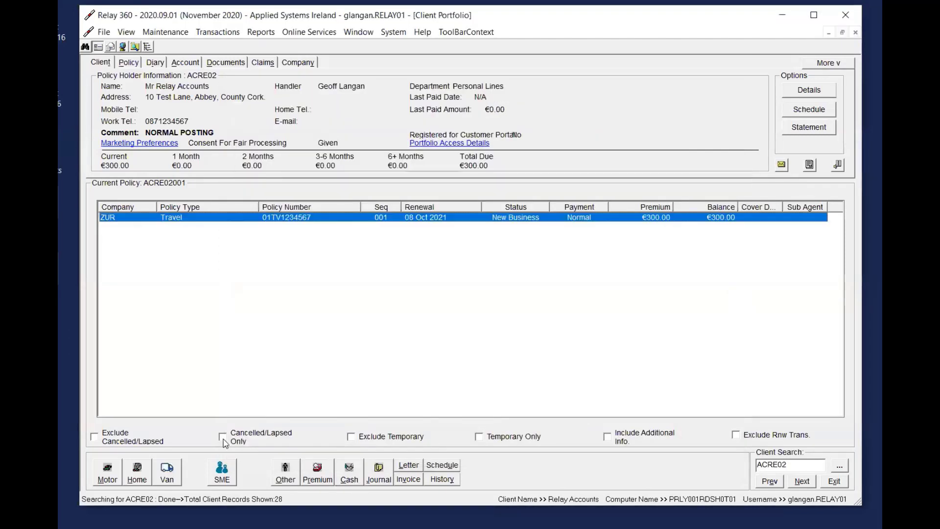
Try a cash posting of 299.00 with 1.00 written off, allocated to the New Business transaction, and cancel it
left_click(361, 474)
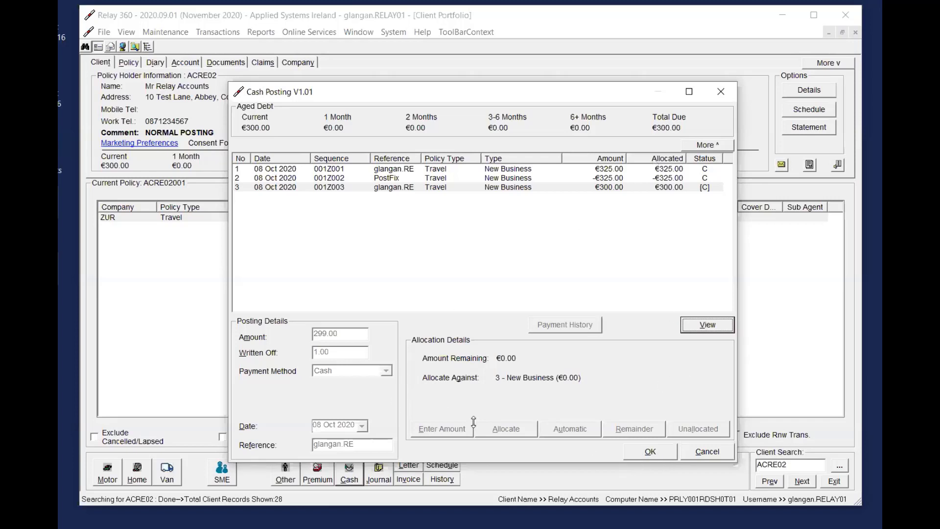
left_click(720, 451)
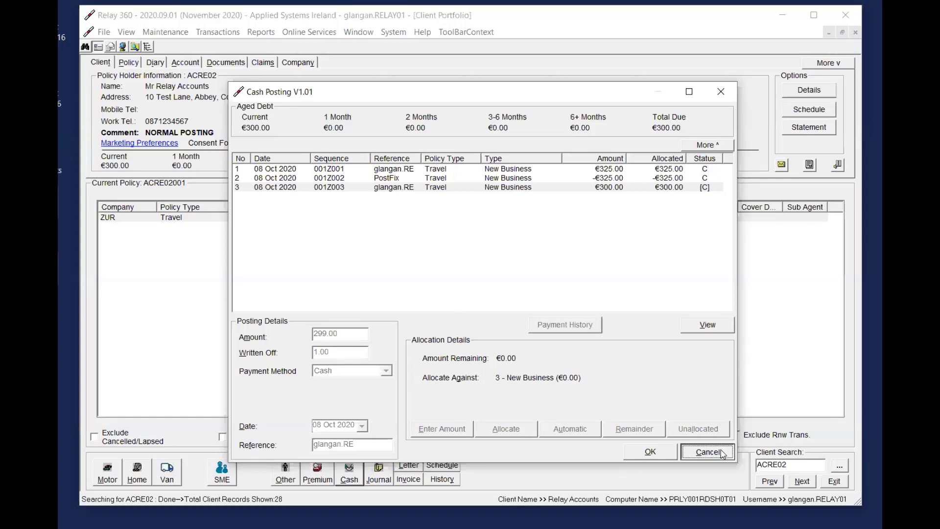
Try a 300.00 cash posting with a manually entered allocation of 50 against the New Business transaction, and cancel it
left_click(358, 468)
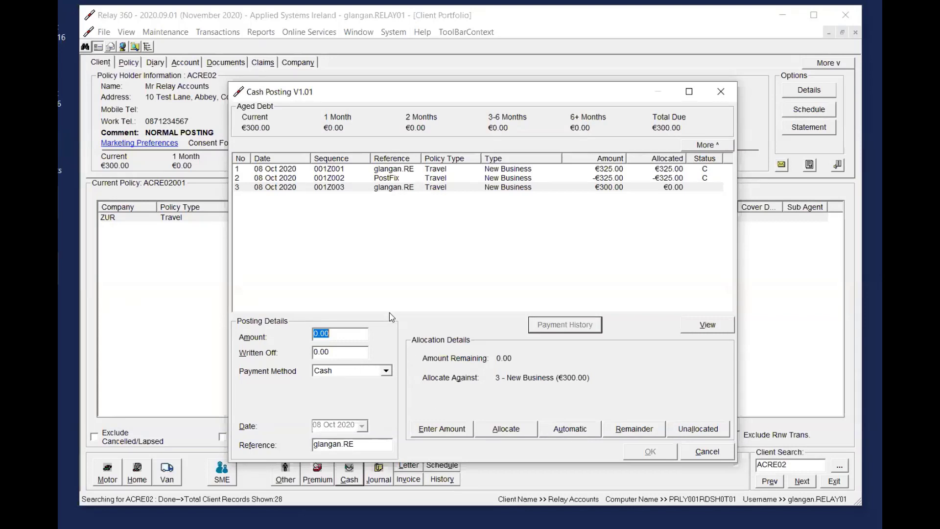
type("300")
key("Tab")
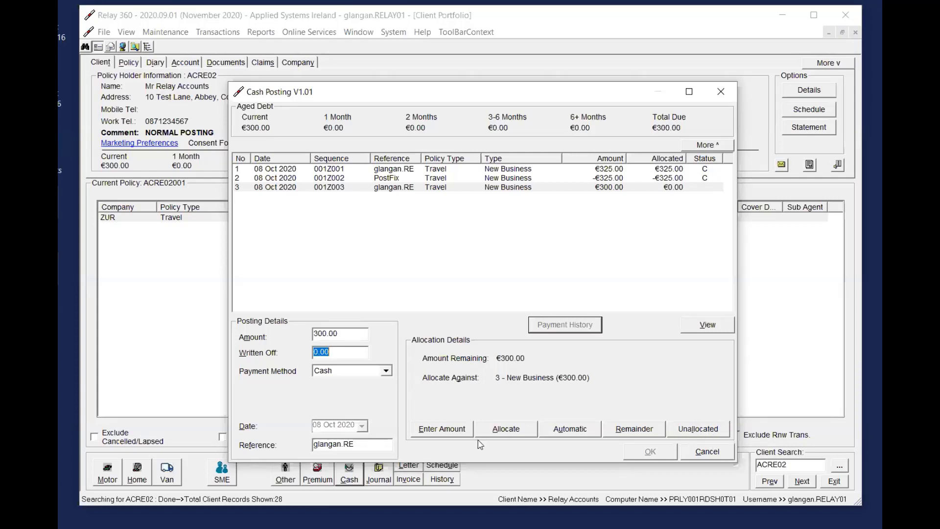
left_click(430, 430)
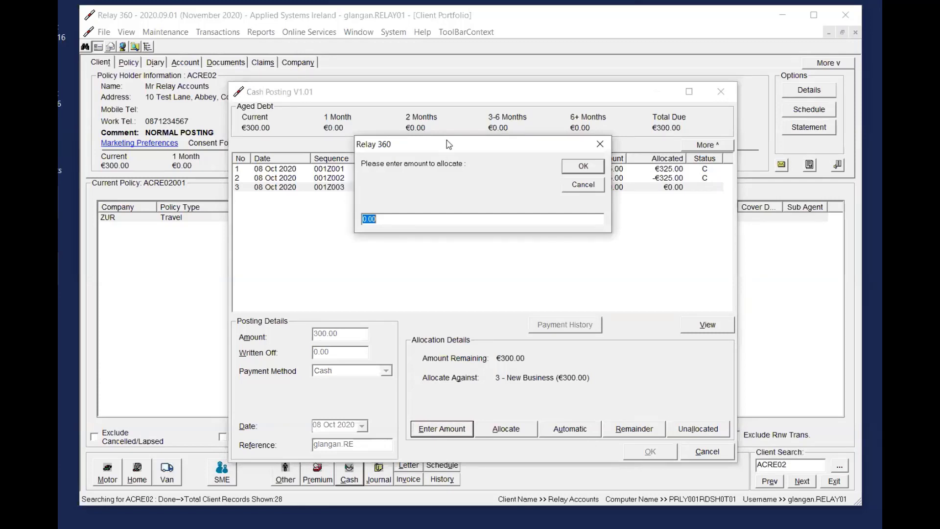
left_click_drag(446, 139, 659, 232)
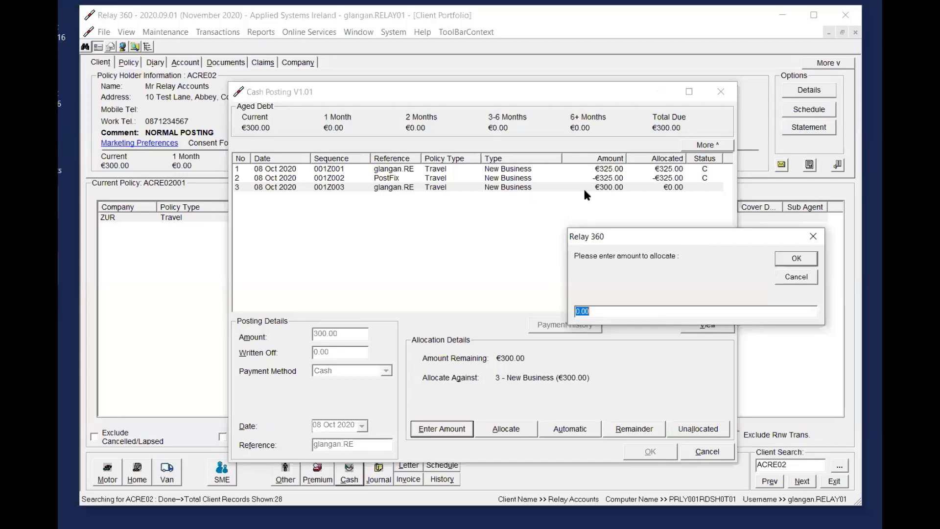
left_click_drag(608, 315, 558, 317)
type("50")
left_click(797, 265)
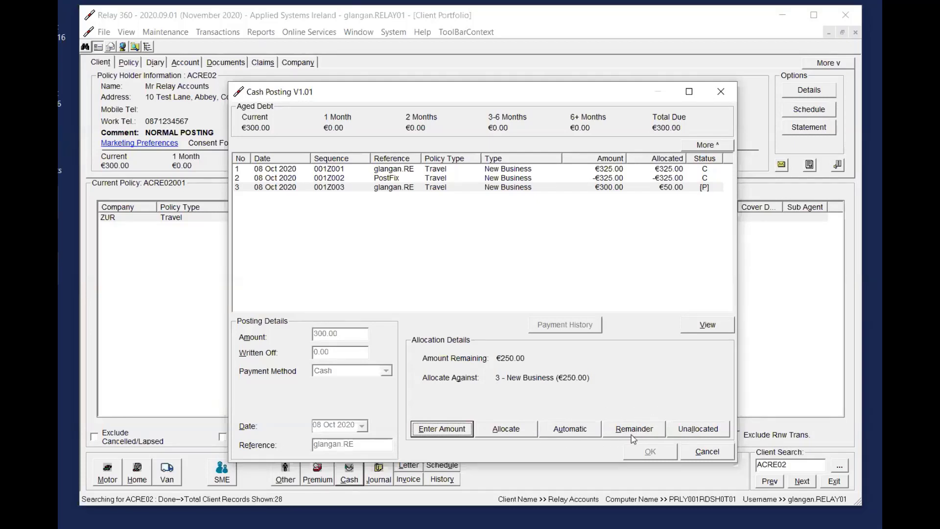
left_click(697, 450)
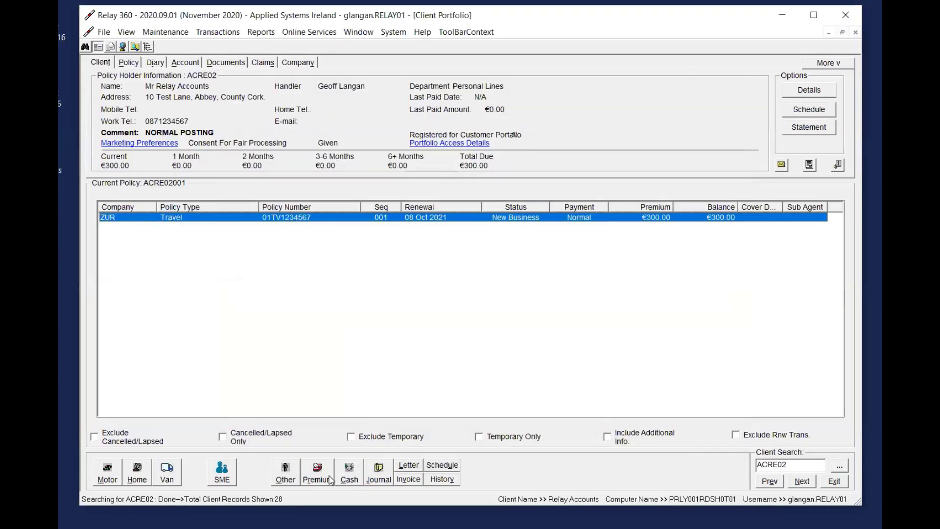
Post 300.00 by Cash on the Travel policy, allocating it to the open New Business transaction, and confirm the posting
left_click(349, 473)
type("300")
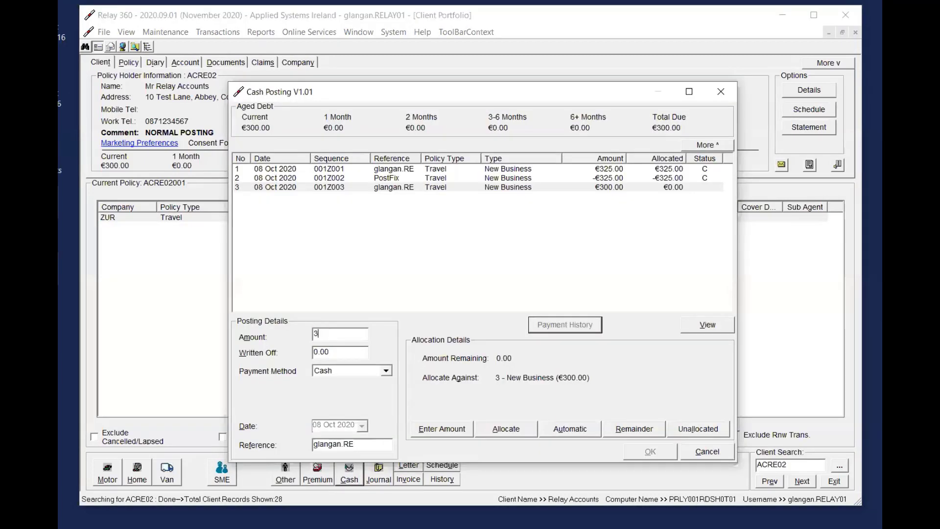
key("Tab")
left_click(525, 429)
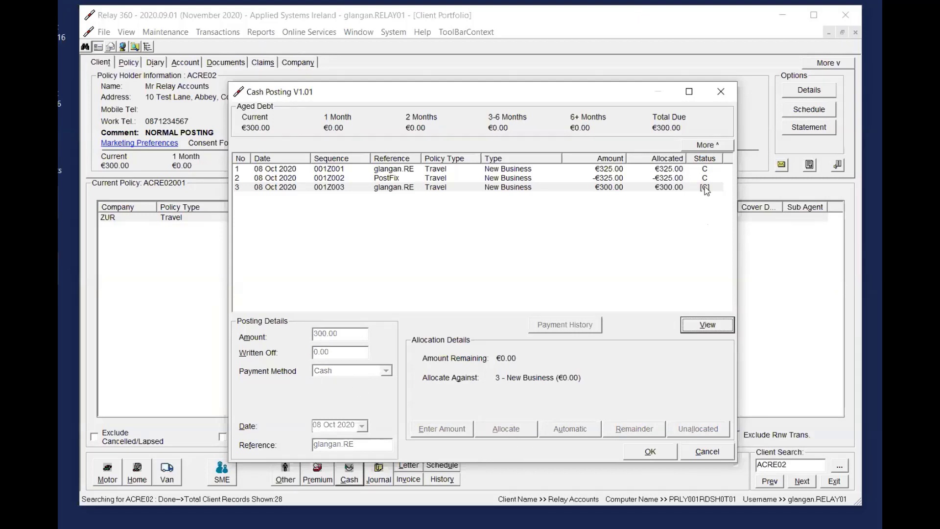
left_click(651, 452)
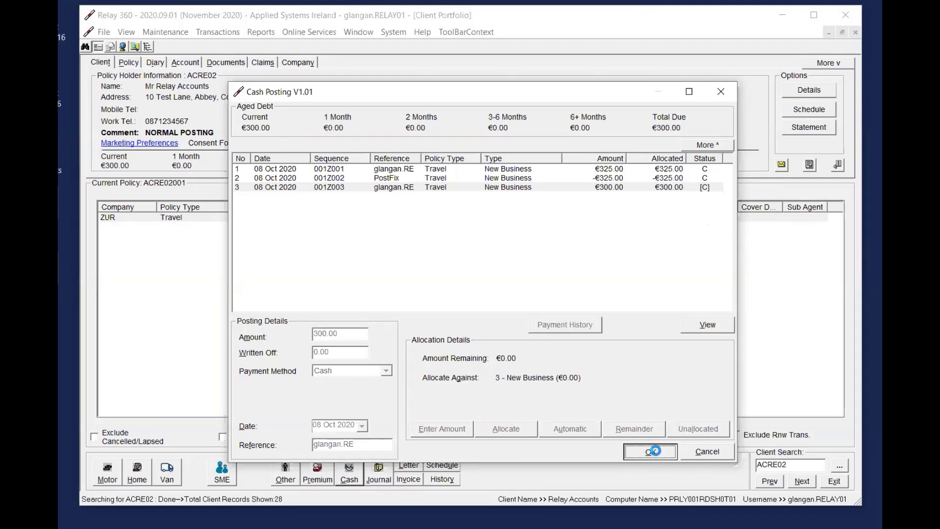
left_click(537, 314)
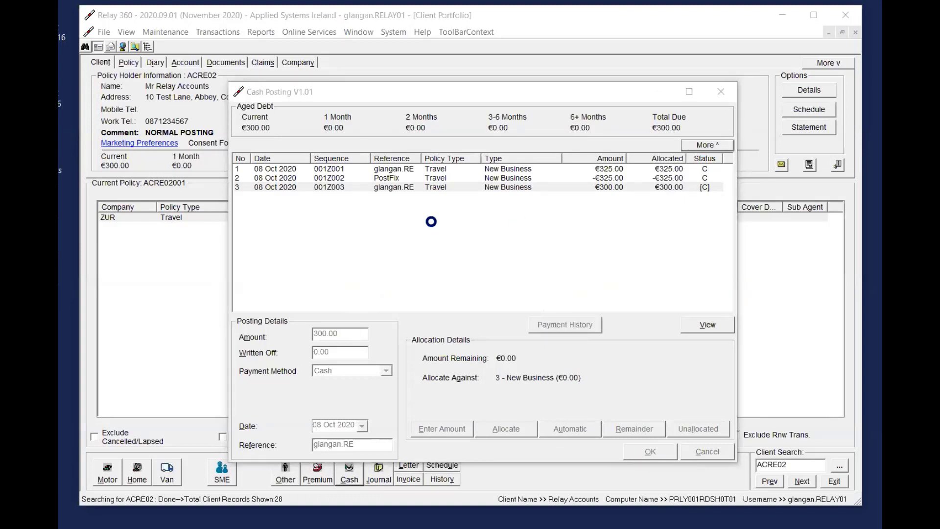
Start an email from the Travel policy and attach the cash receipt from the client's documents
left_click(220, 65)
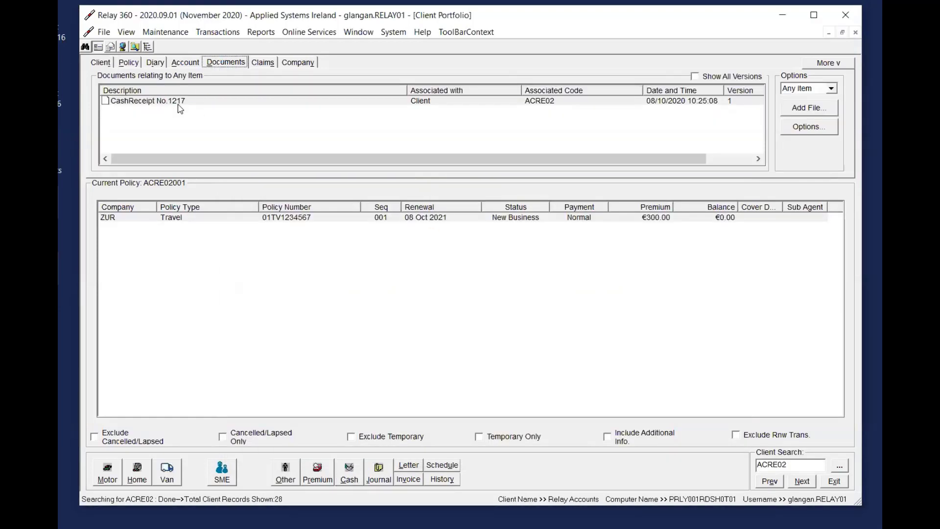
right_click(420, 217)
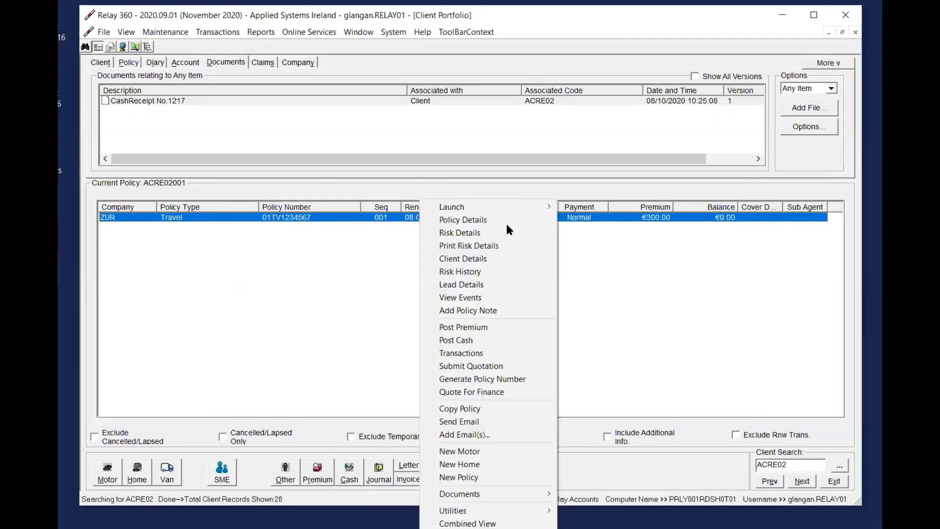
left_click(491, 422)
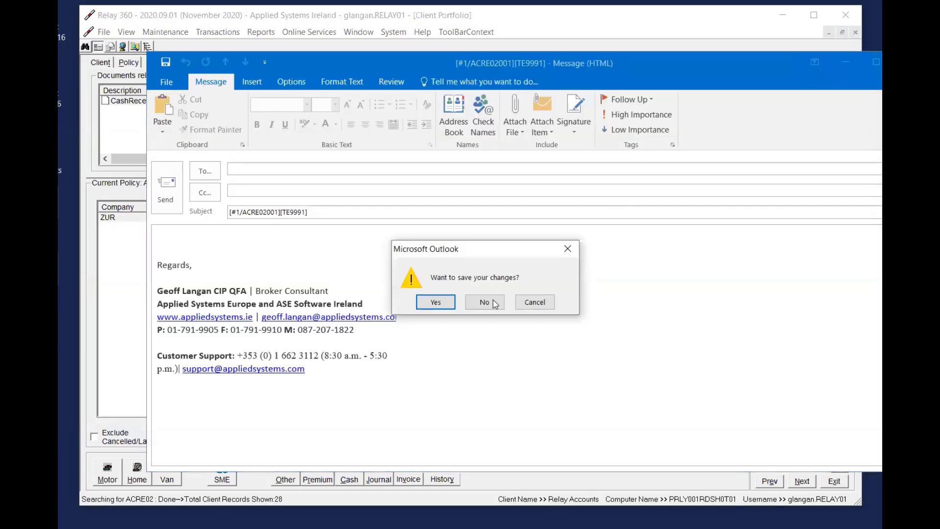
left_click(539, 301)
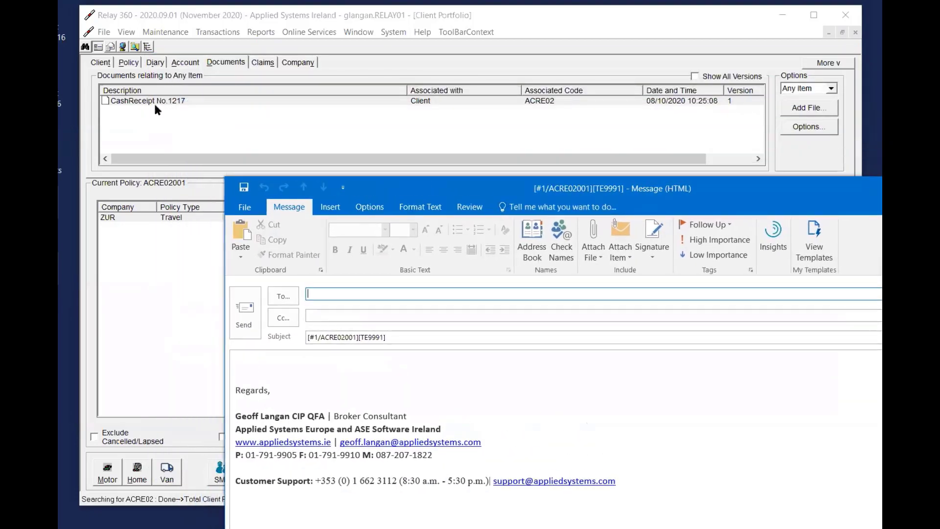
left_click(153, 103)
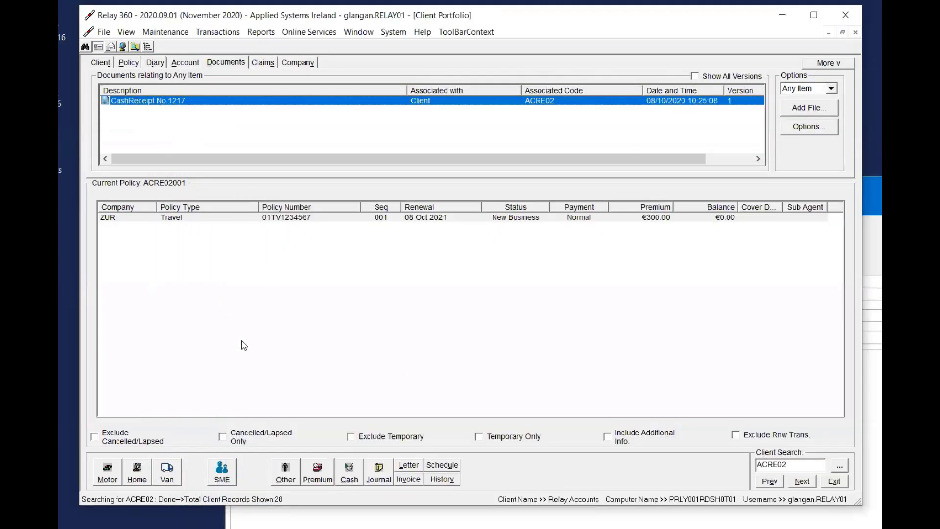
left_click_drag(169, 527, 509, 382)
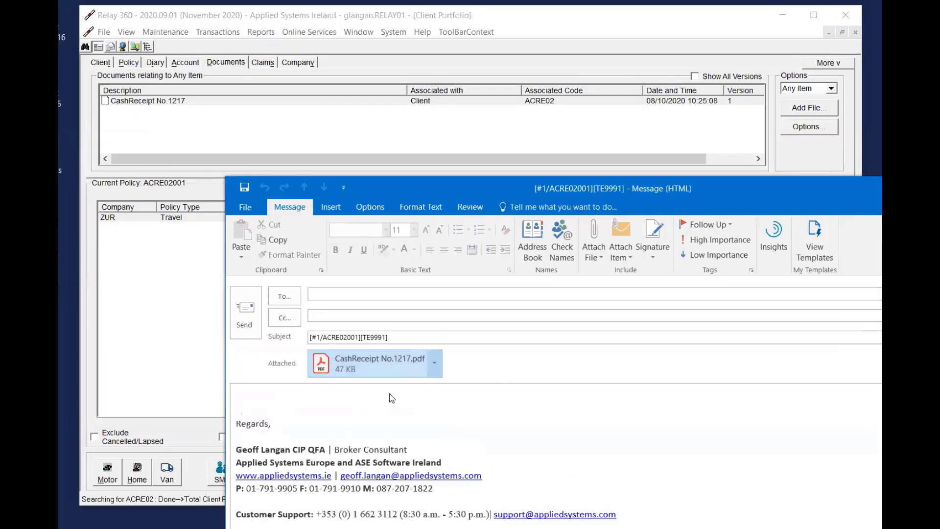
Close the cash receipt email draft without saving it
left_click_drag(746, 195, 705, 95)
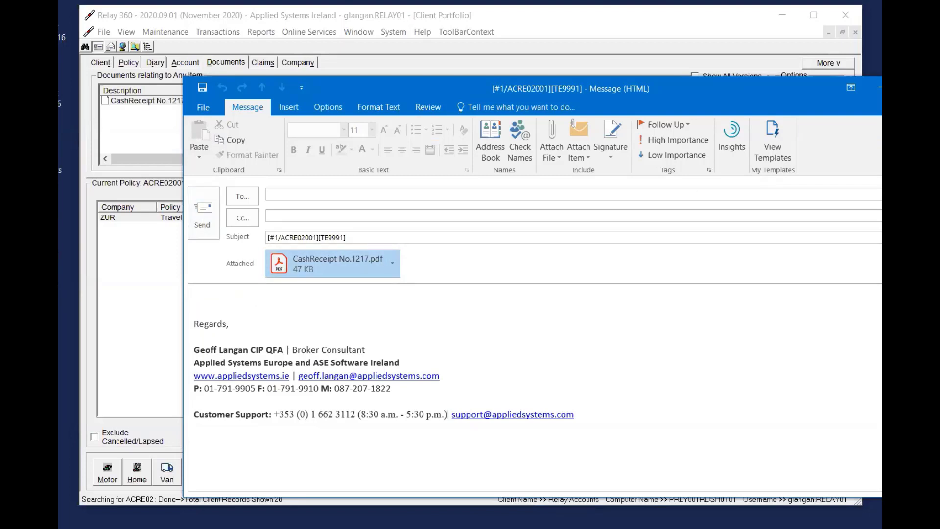
key("Escape")
left_click(475, 303)
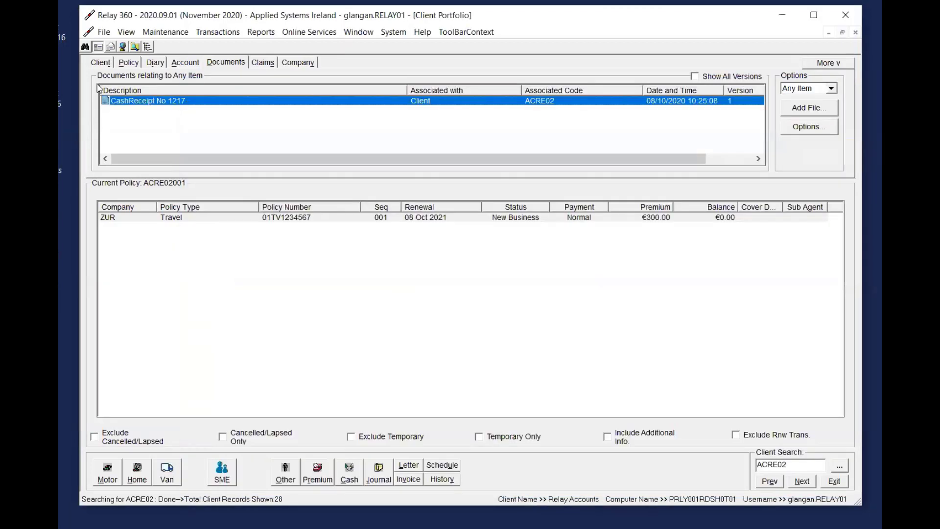
Open Company Reconciliation and load the transactions of Zurich Insurance Ireland Ltd
left_click(99, 63)
left_click(409, 219)
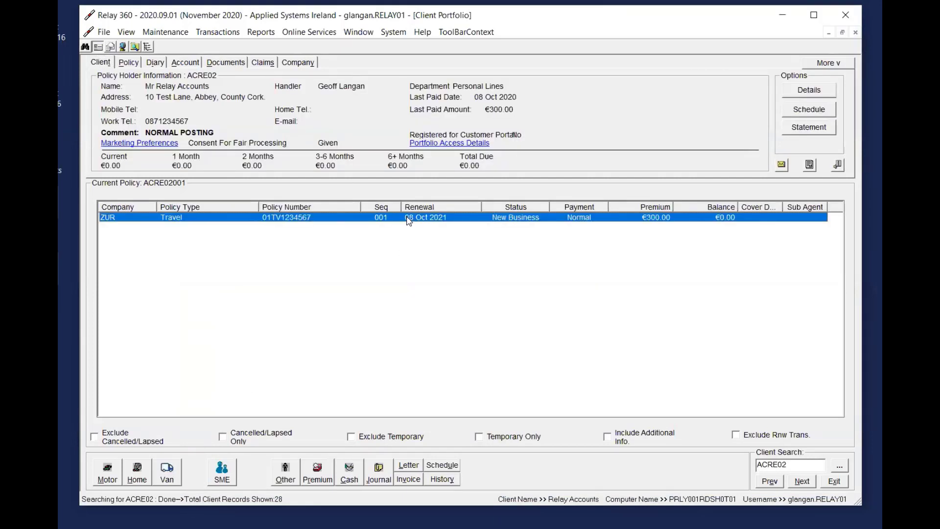
left_click(218, 32)
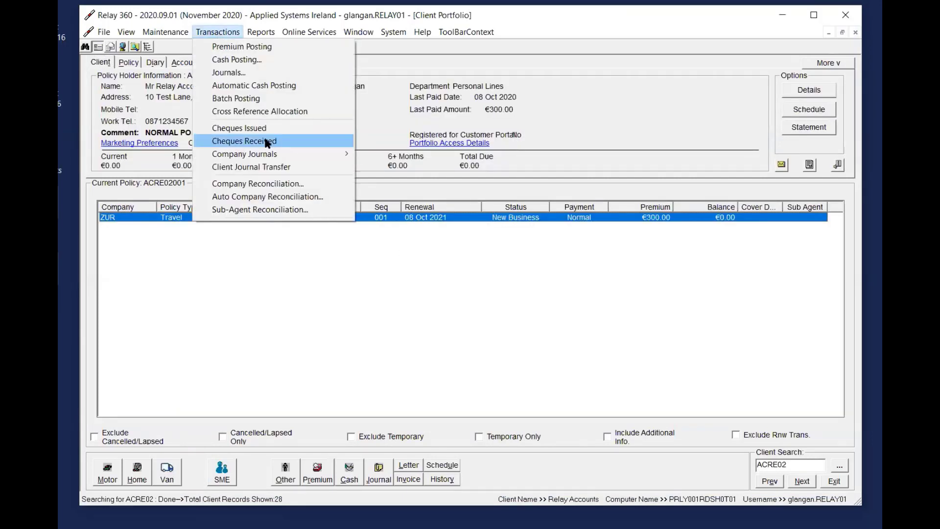
left_click(255, 184)
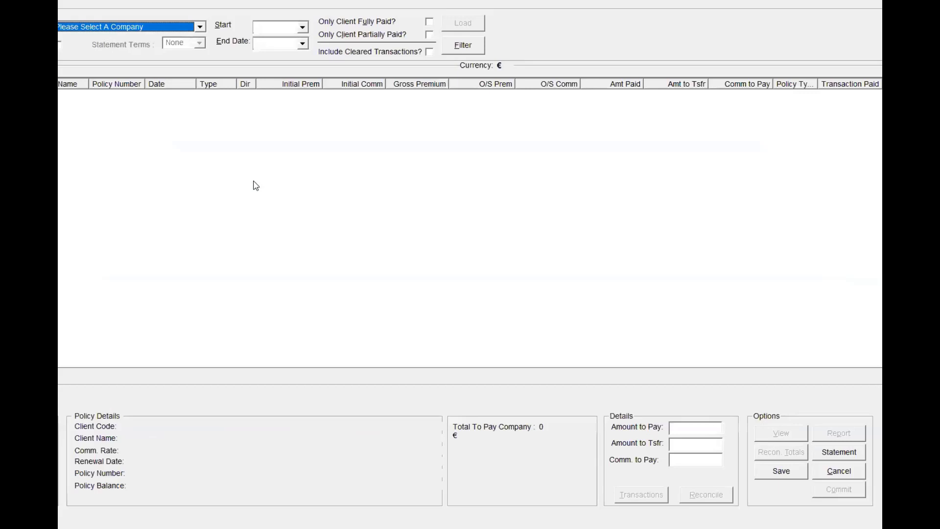
left_click(120, 27)
key("z")
key("Down")
key("Down")
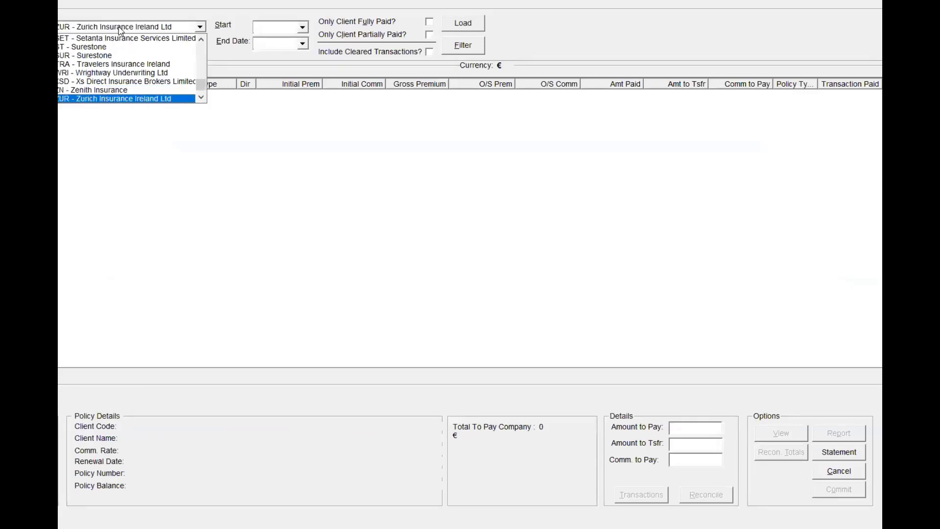
key("Up")
key("Return")
left_click(463, 48)
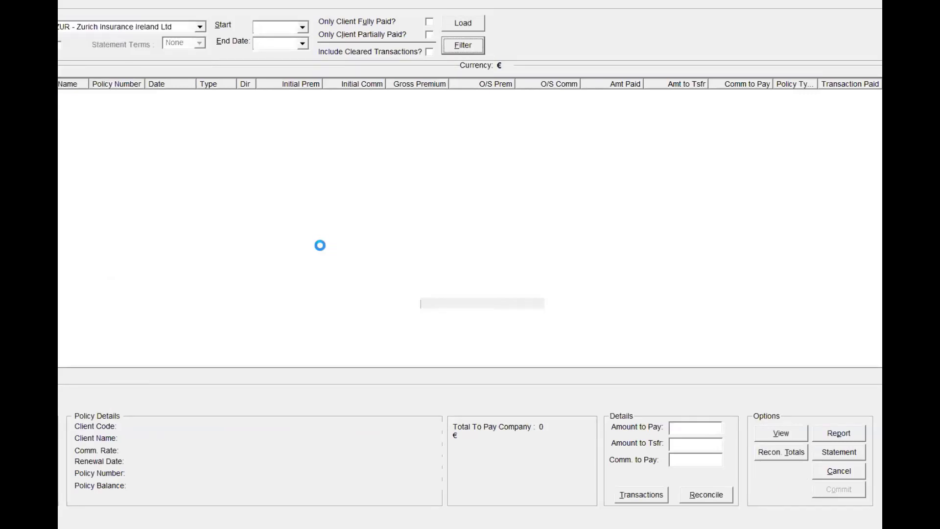
Sort the reconciliation transactions by date and widen the Name and Type columns to read their full contents
left_click(187, 85)
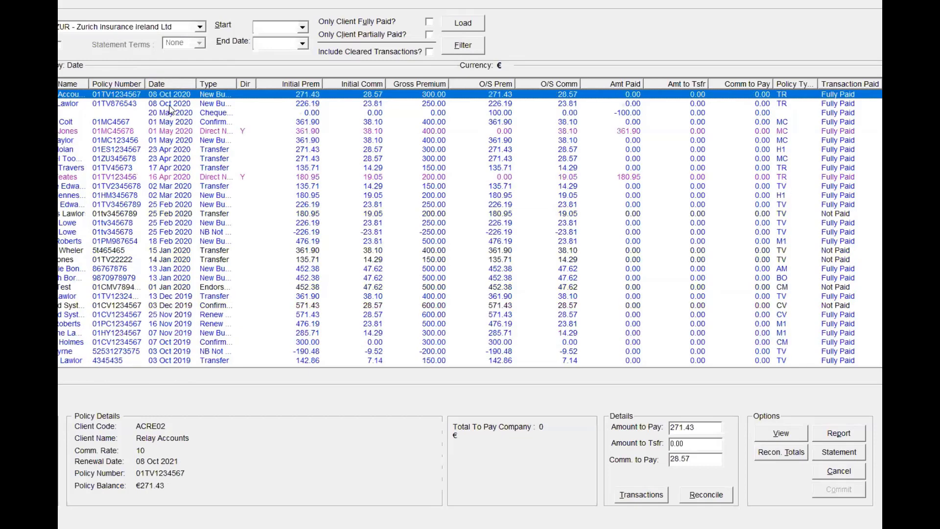
left_click(71, 106)
left_click_drag(88, 84, 113, 84)
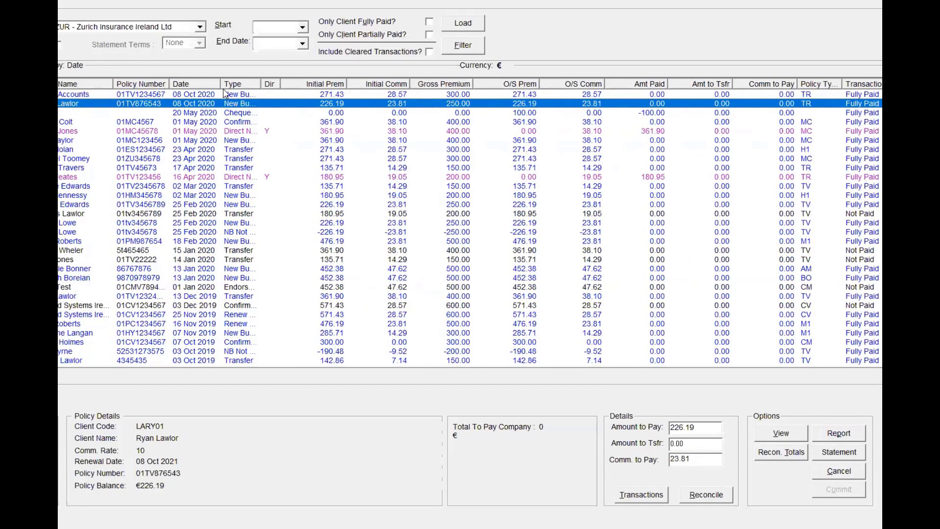
left_click_drag(221, 84, 229, 84)
double_click(268, 85)
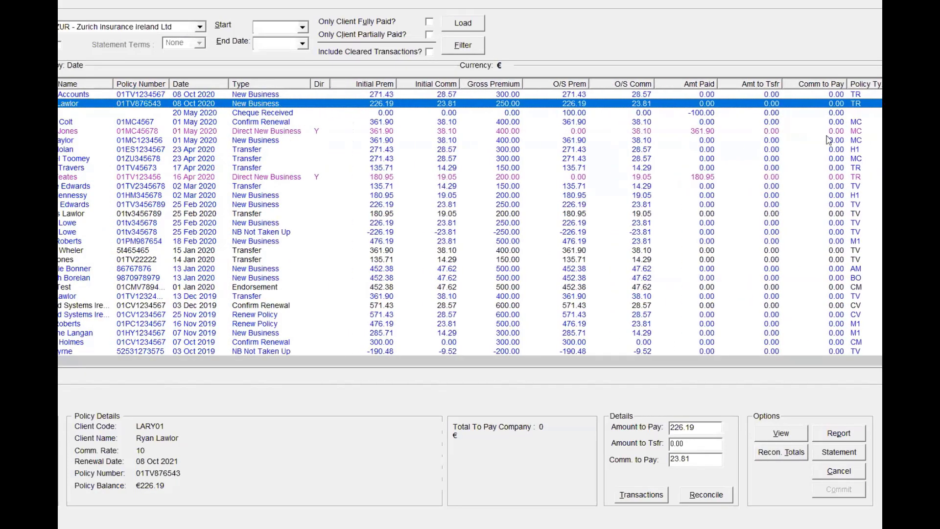
Try reconciling the 300.00 New Business transaction of 08 Oct 2020 with 275.00 as the amount to pay, and cancel without saving the reconciliation
left_click(305, 94)
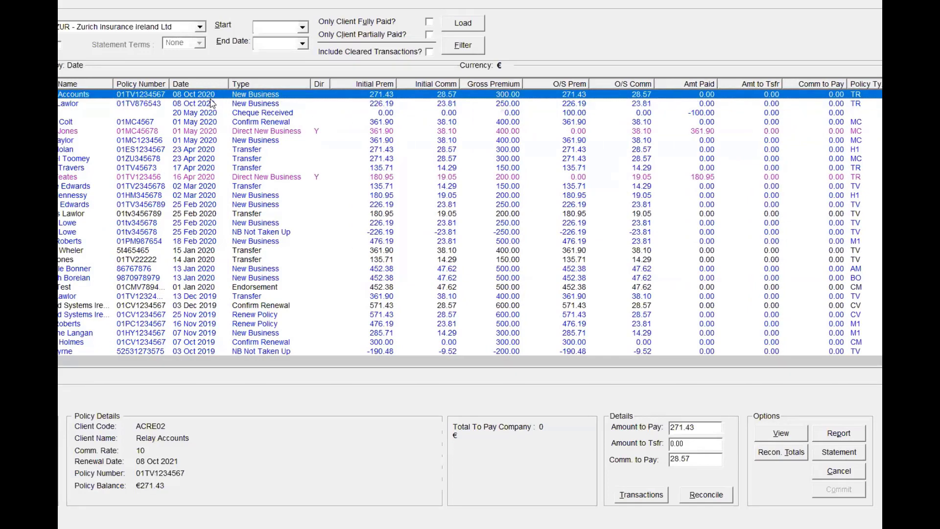
left_click(707, 430)
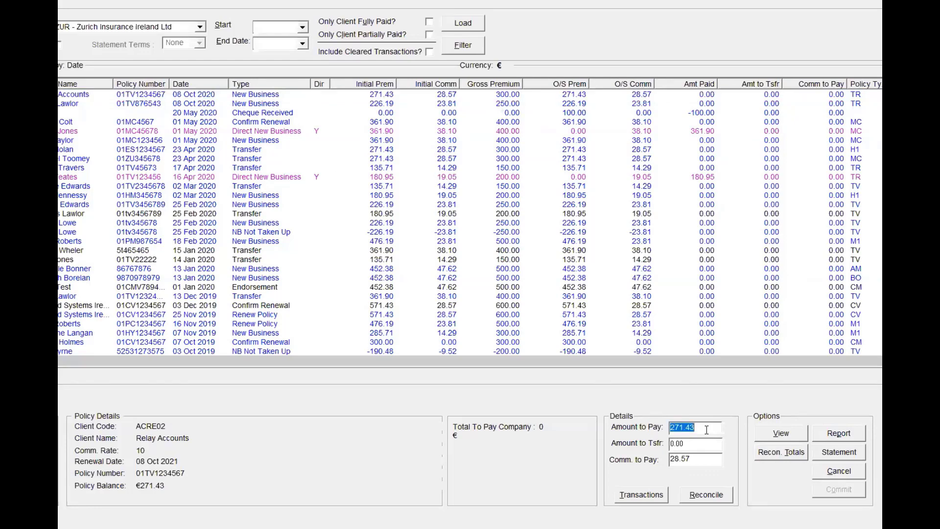
left_click(713, 429)
left_click_drag(665, 428, 707, 429)
type("275")
key("Tab")
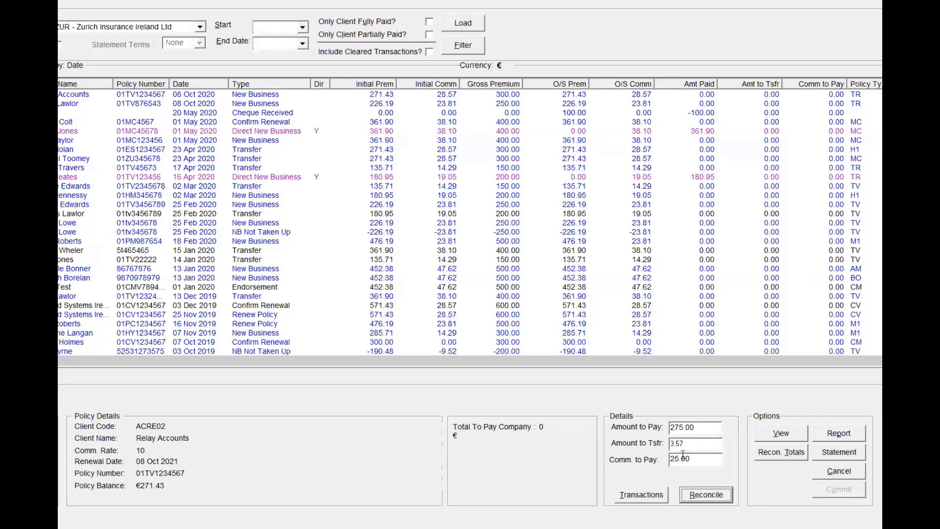
left_click(706, 496)
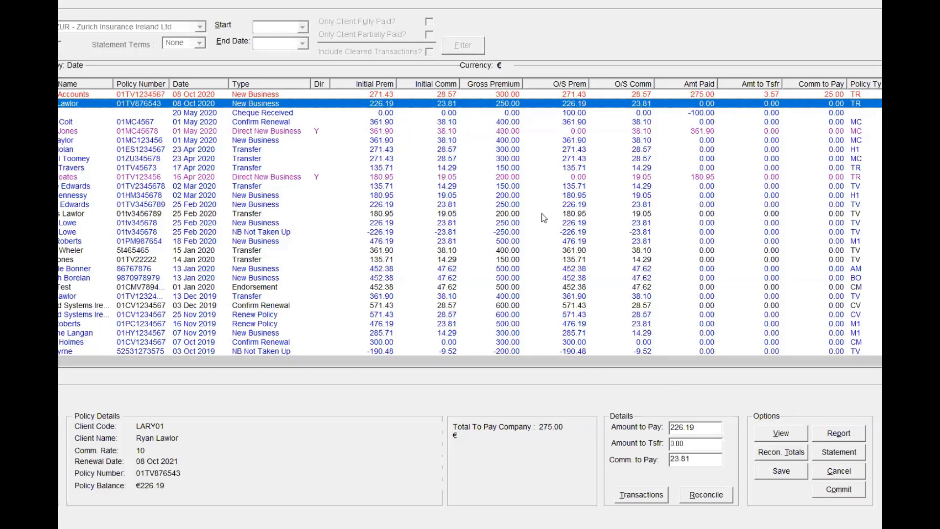
left_click(849, 470)
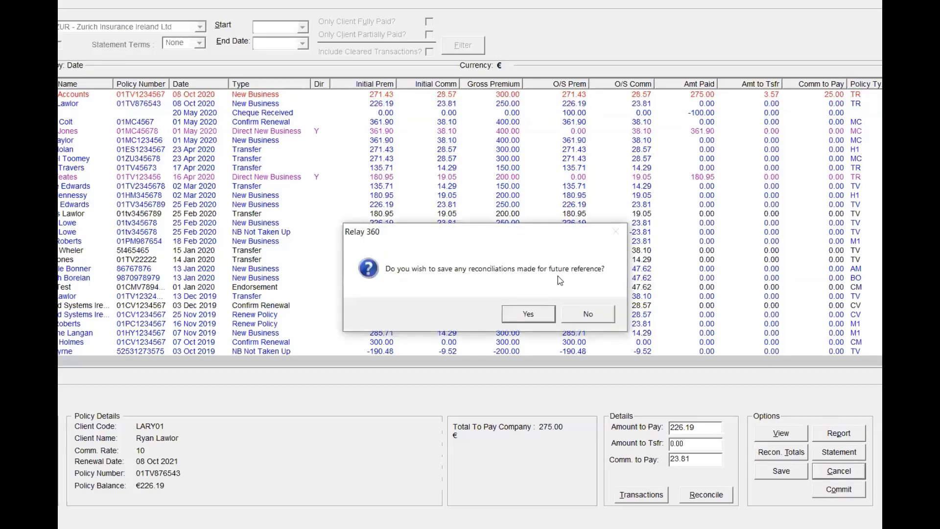
left_click(609, 319)
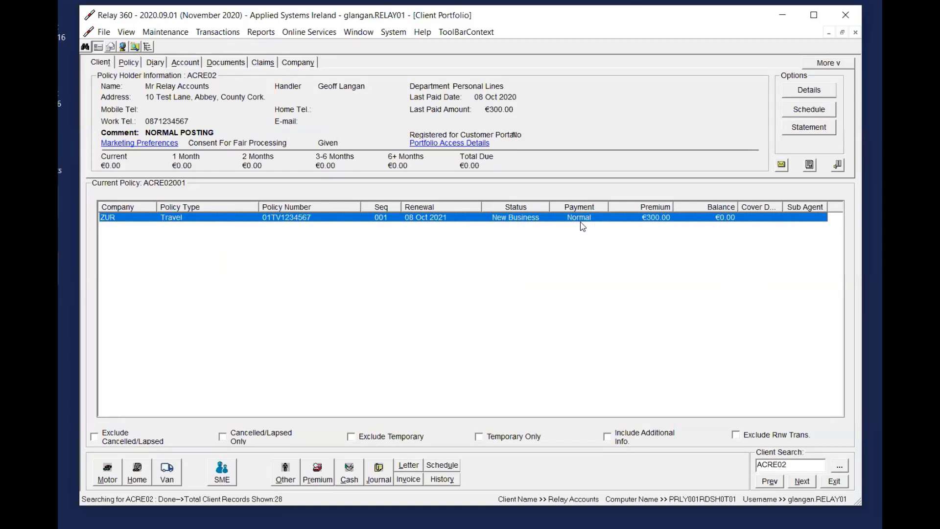
Review the client's account entries and the actions available for the first New Business entry, then return to the client's Travel policy
left_click(185, 62)
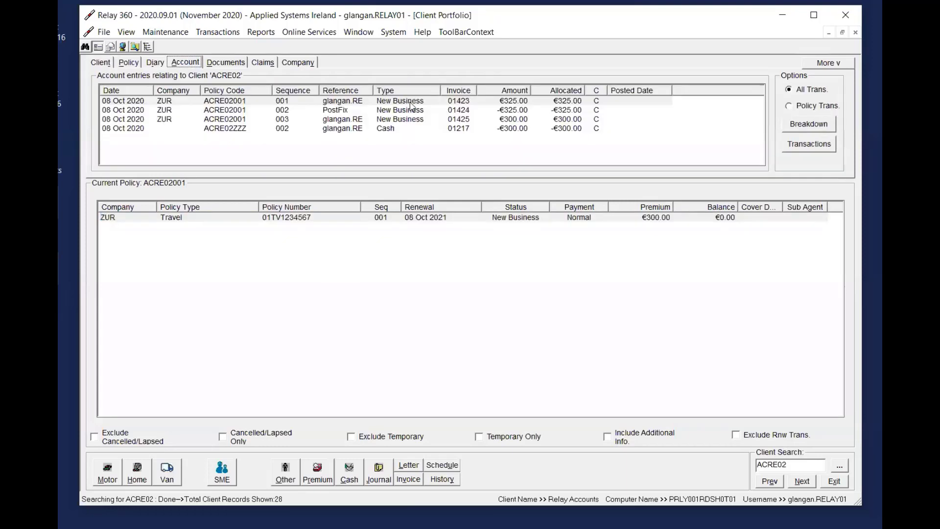
right_click(411, 102)
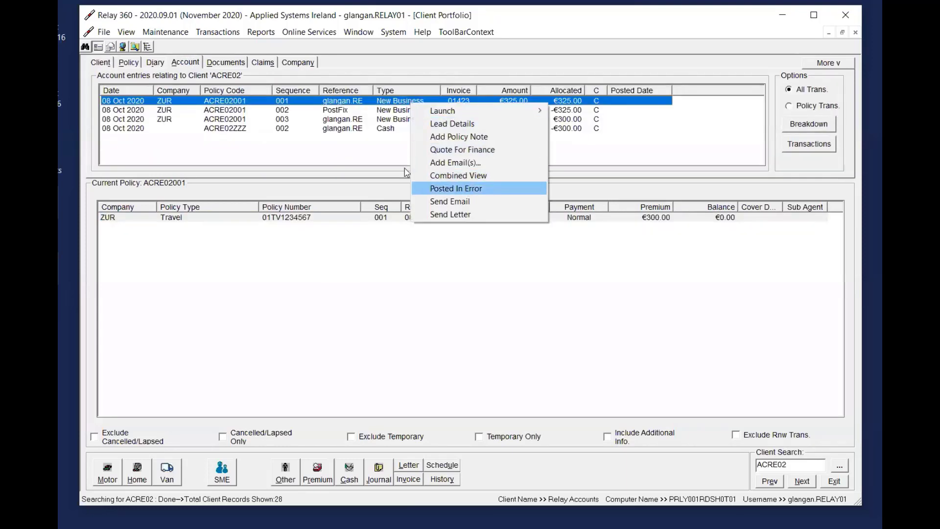
left_click(106, 63)
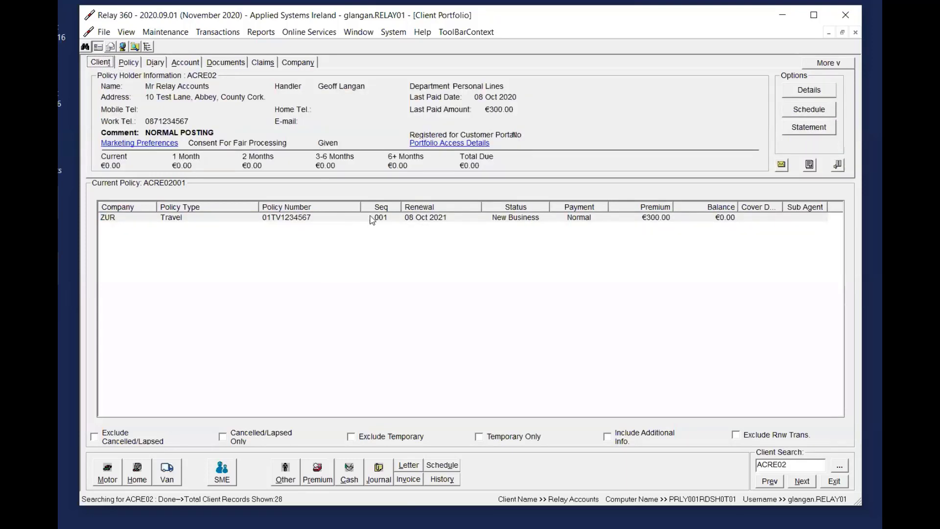
left_click(370, 219)
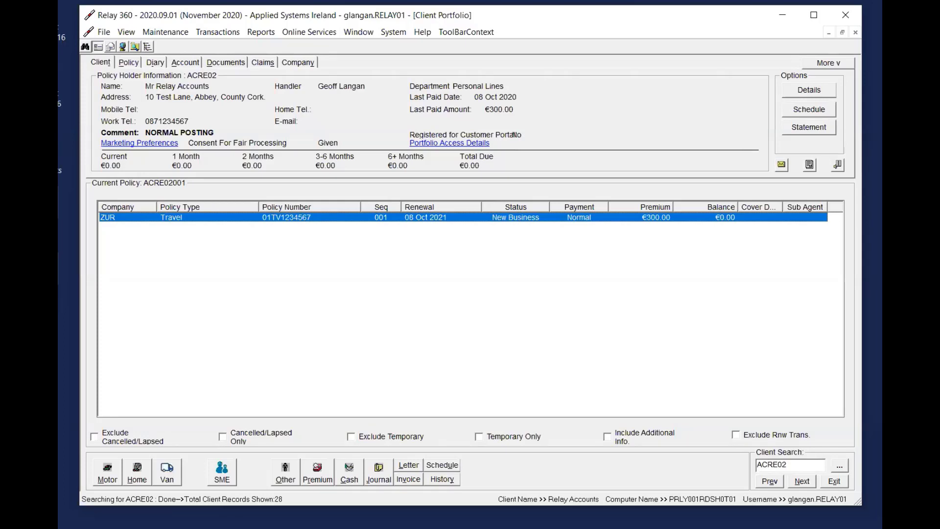
Look up the client commented DIRECT POSTING by client code and select the temporary Travel policy
left_click(803, 464)
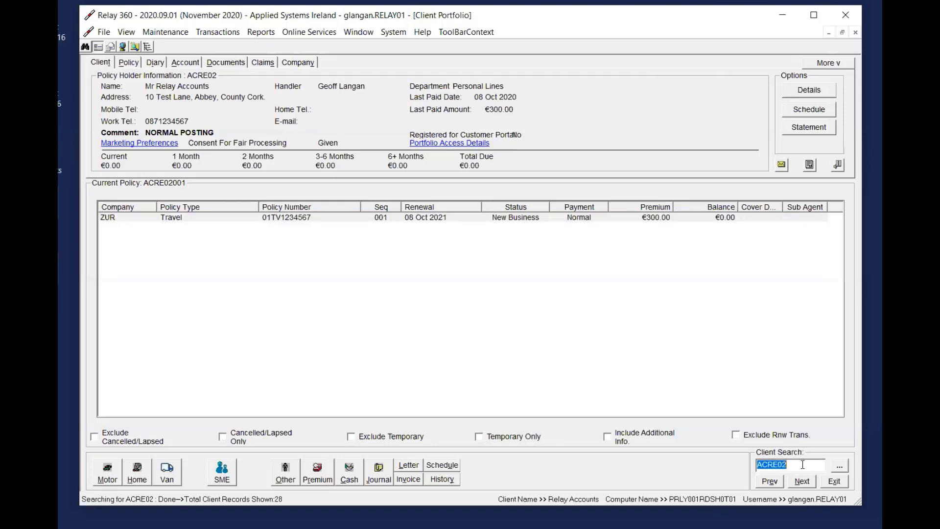
type("ACAP01")
key("Return")
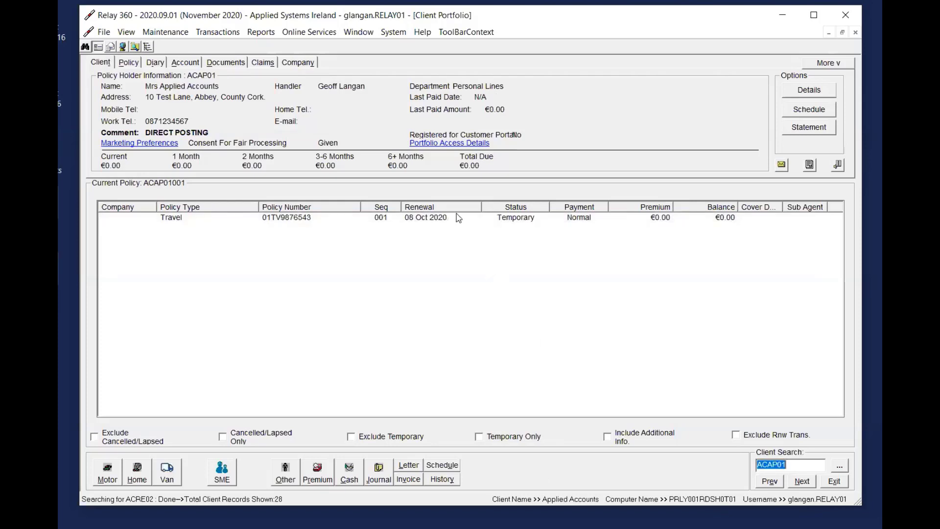
left_click(458, 218)
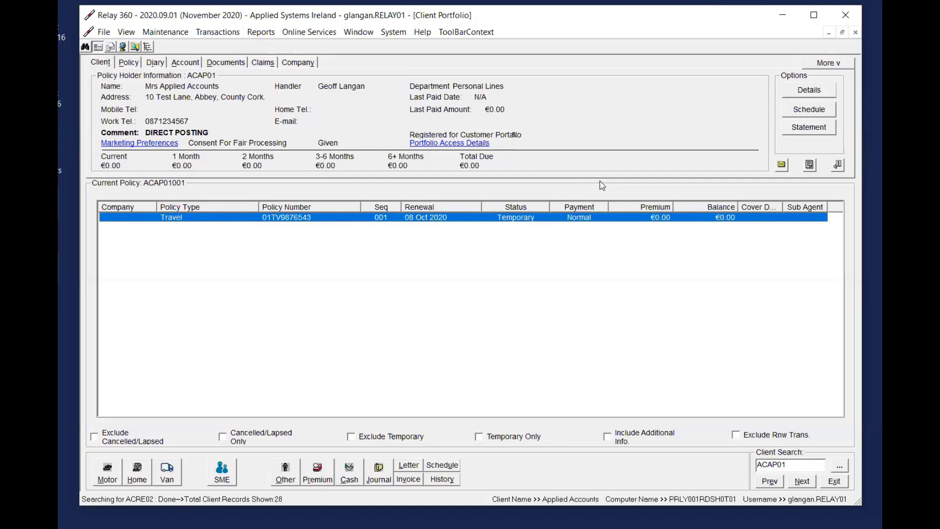
Start a New Business premium posting on the Travel policy with payment type Direct and company Aig Europe Ltd
left_click(318, 477)
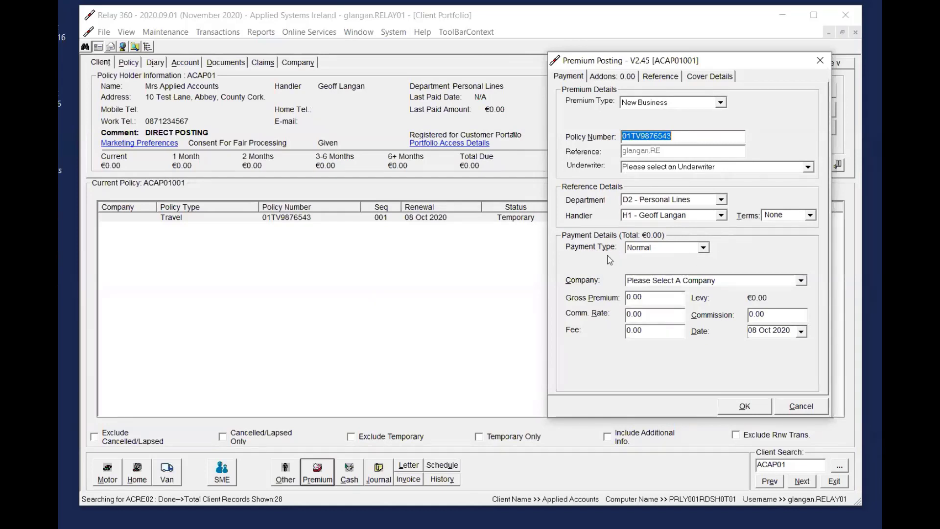
left_click(660, 248)
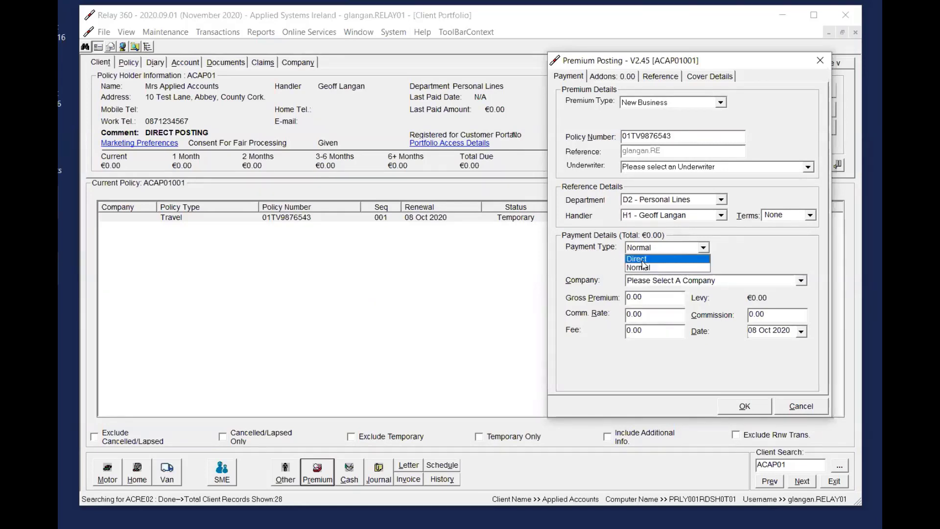
left_click(642, 260)
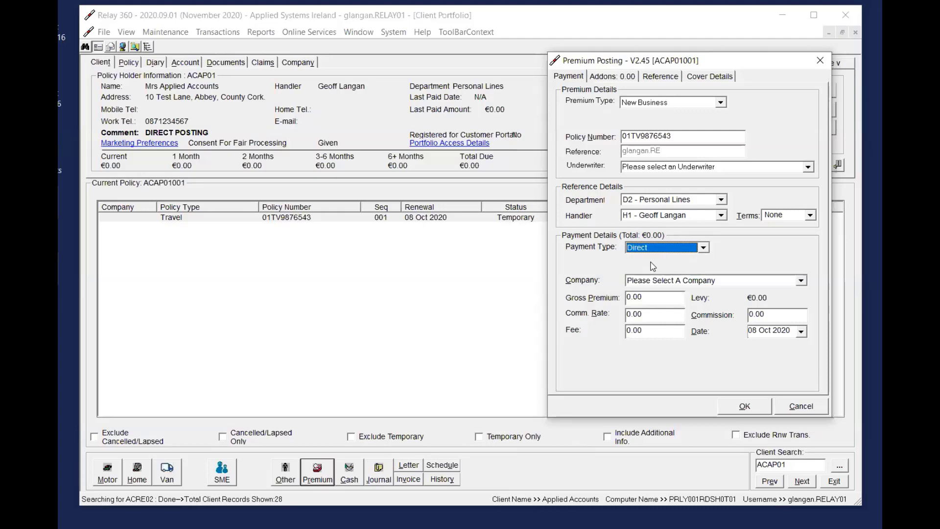
left_click(744, 283)
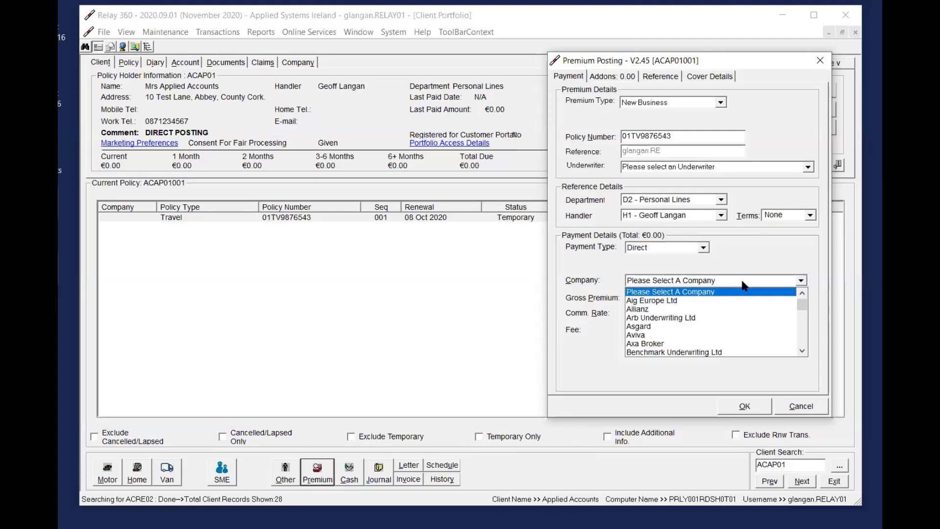
left_click(677, 301)
Set the gross premium to 300.00 and the fee to 25.00, and post the direct premium
left_click(664, 297)
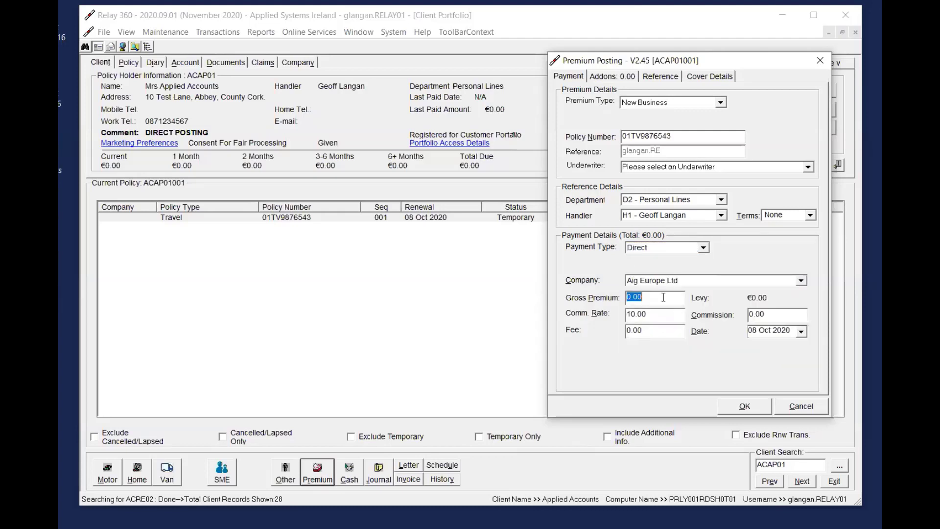
type("300")
key("Tab")
key("Tab")
key("Tab")
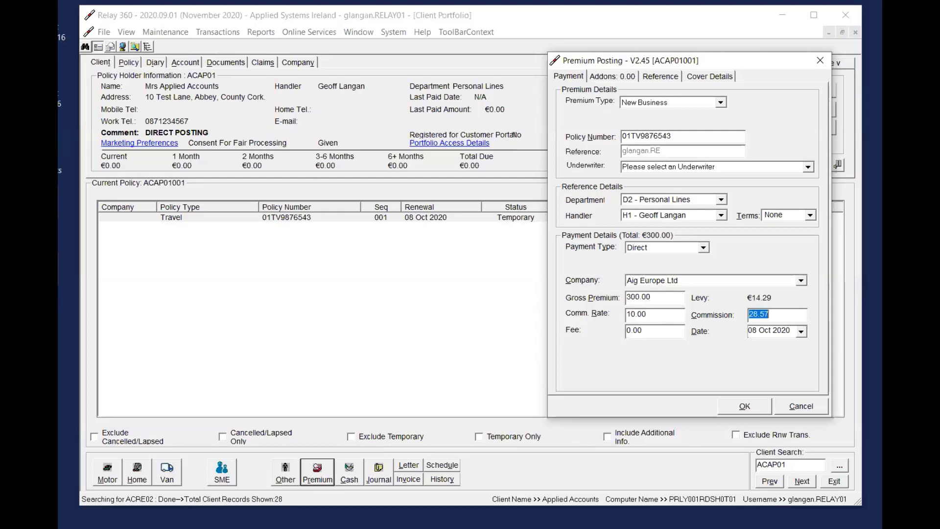
key("Tab")
key("Tab")
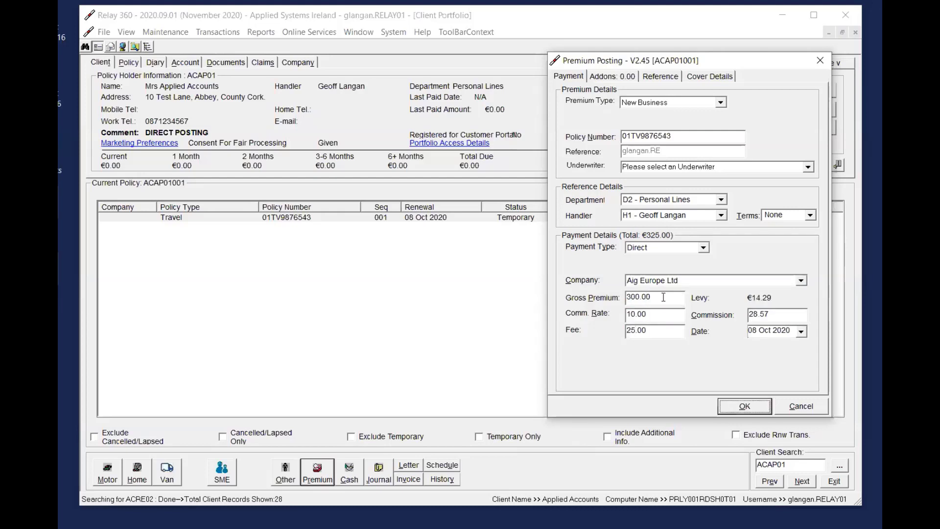
left_click(745, 406)
left_click(783, 265)
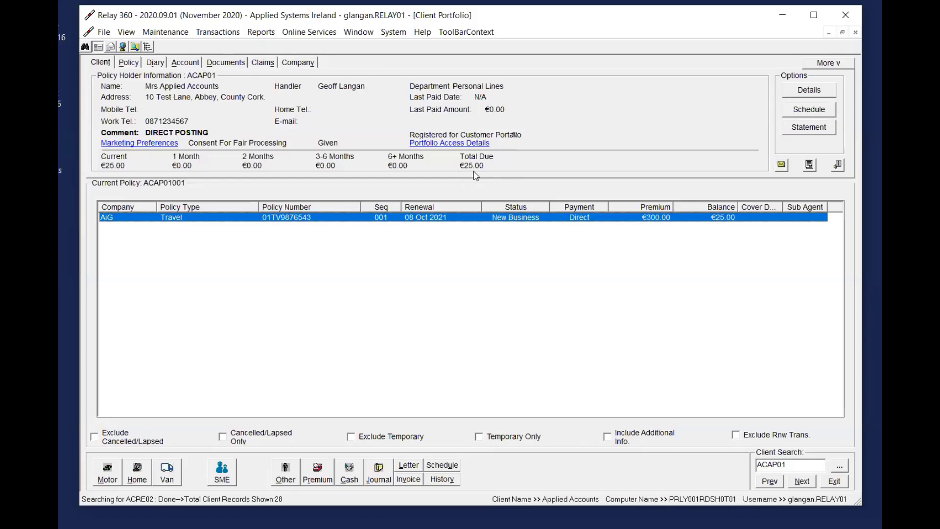
Review the Fees entry in the client's account and the breakdown of the company account's Direct New Business transaction
left_click(185, 62)
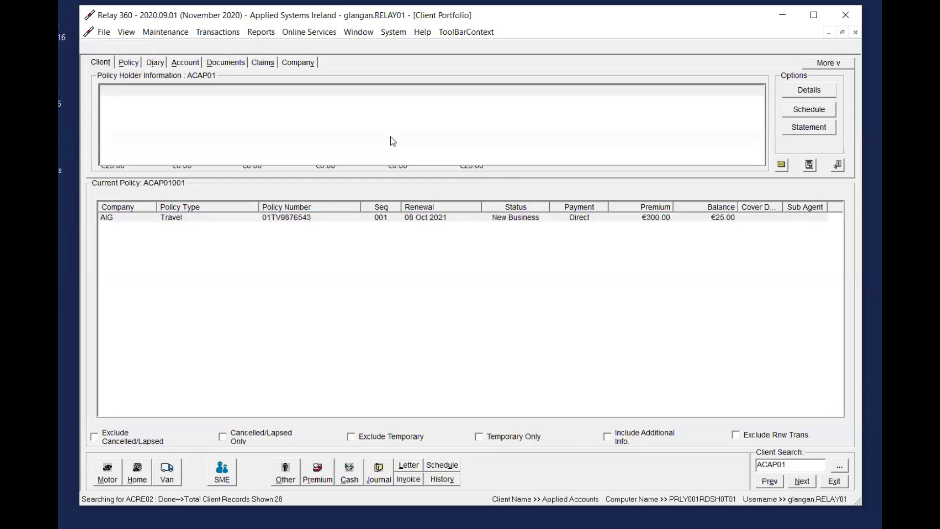
left_click(409, 104)
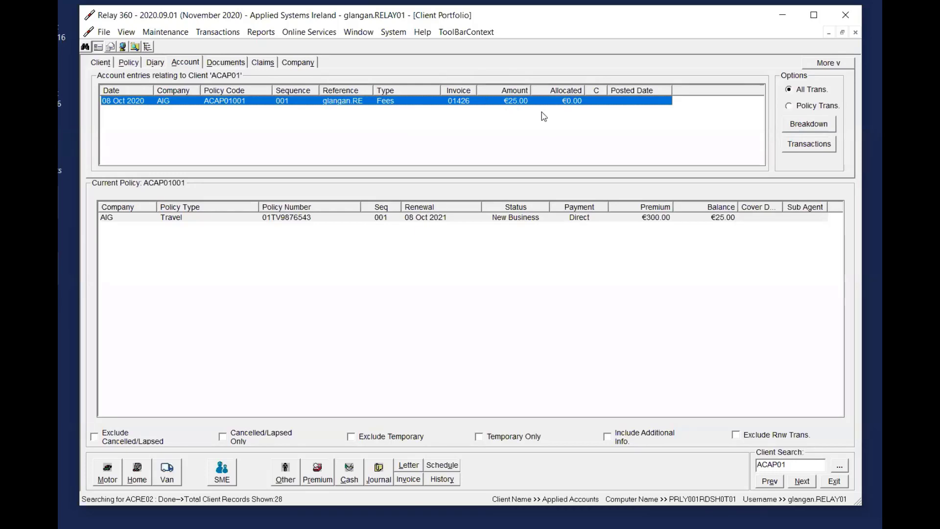
left_click(300, 63)
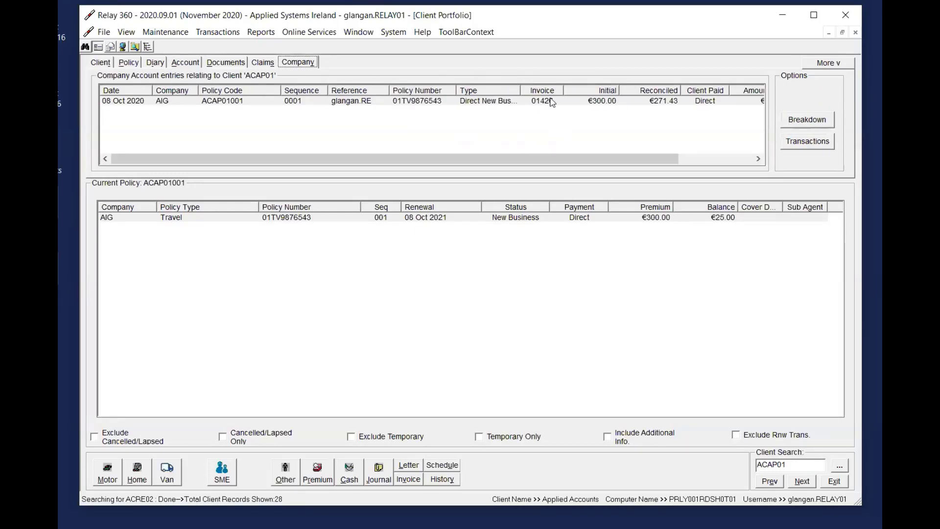
double_click(521, 100)
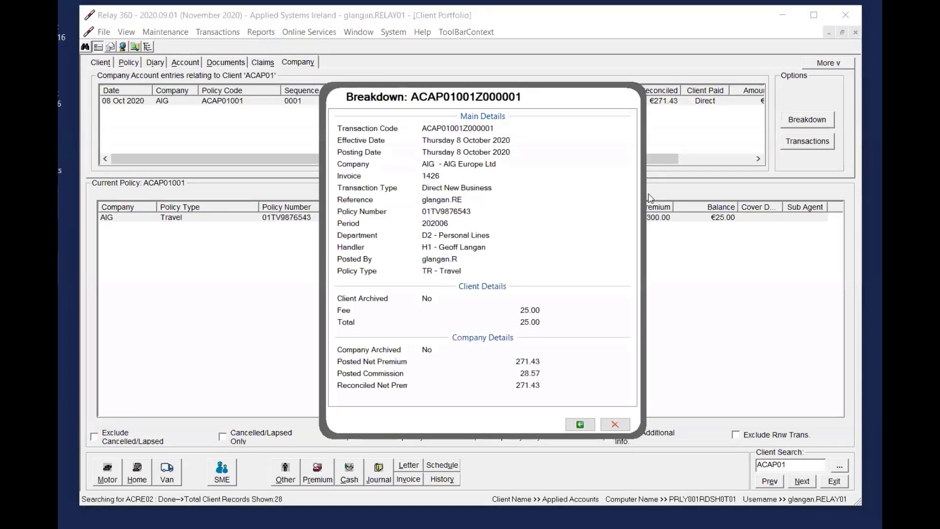
Close the breakdown and examine the reconciled, client paid and outstanding columns of the company account's Direct New Business entry
left_click(618, 425)
left_click(542, 105)
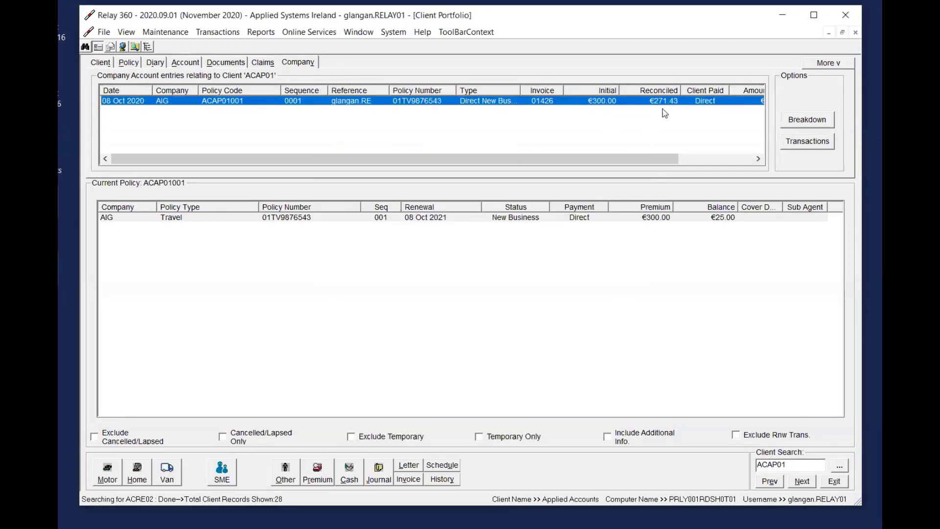
left_click_drag(616, 166, 490, 161)
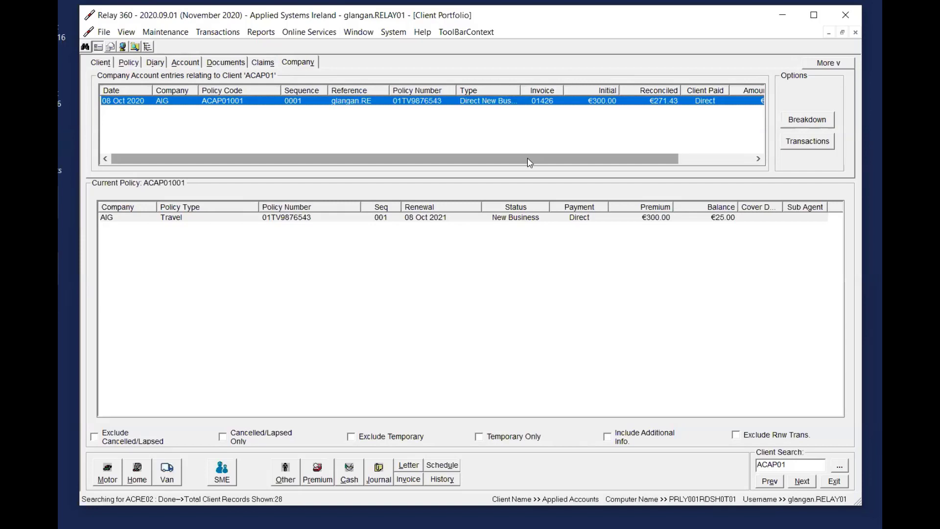
left_click_drag(530, 162, 605, 163)
left_click(218, 32)
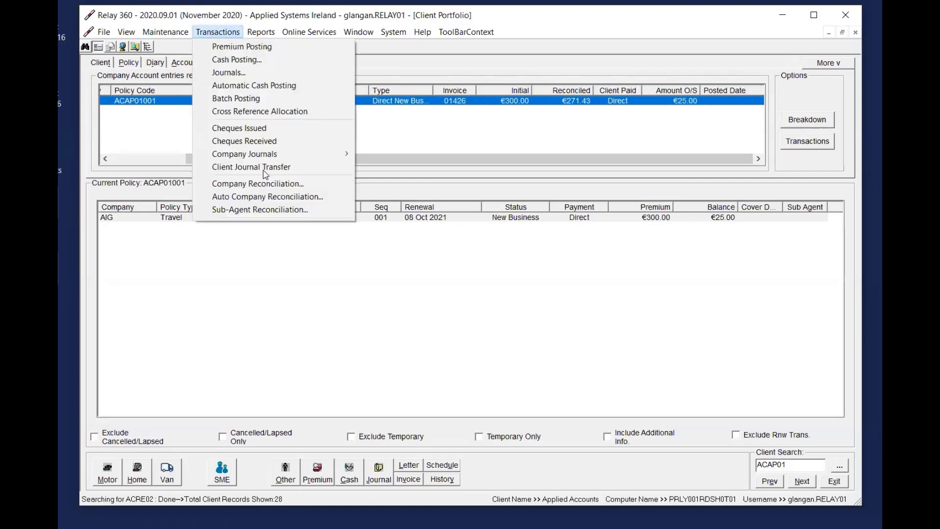
left_click(475, 151)
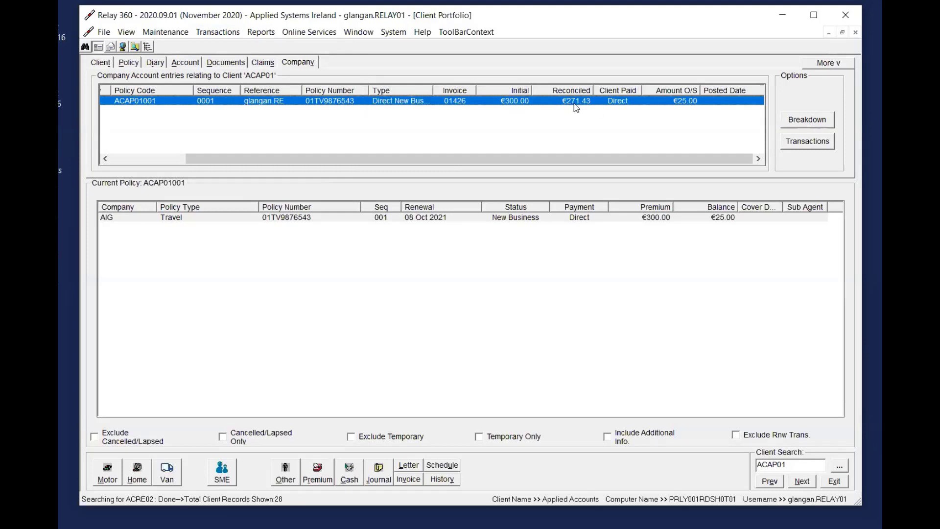
left_click_drag(533, 164, 147, 166)
Check the client's aged balances and total due, and inspect the Fees entry in the client's account
left_click(192, 65)
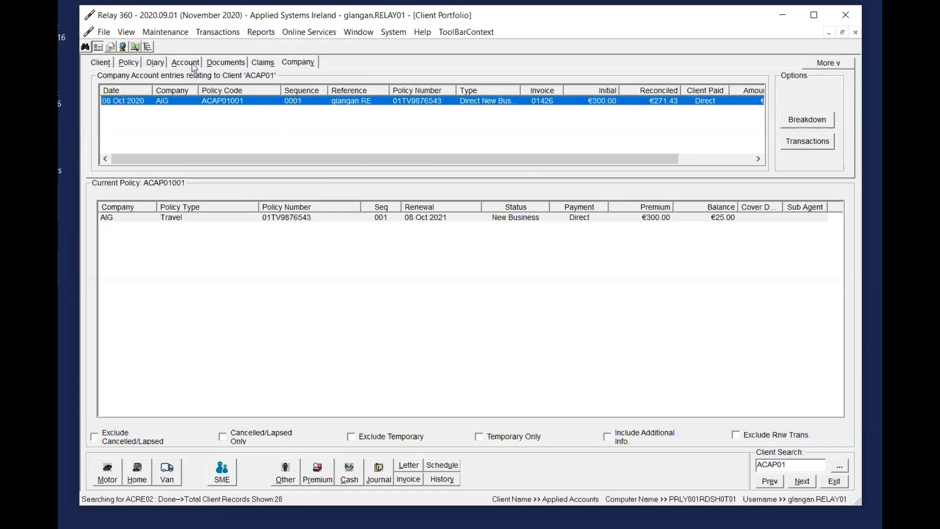
left_click(103, 64)
left_click(475, 217)
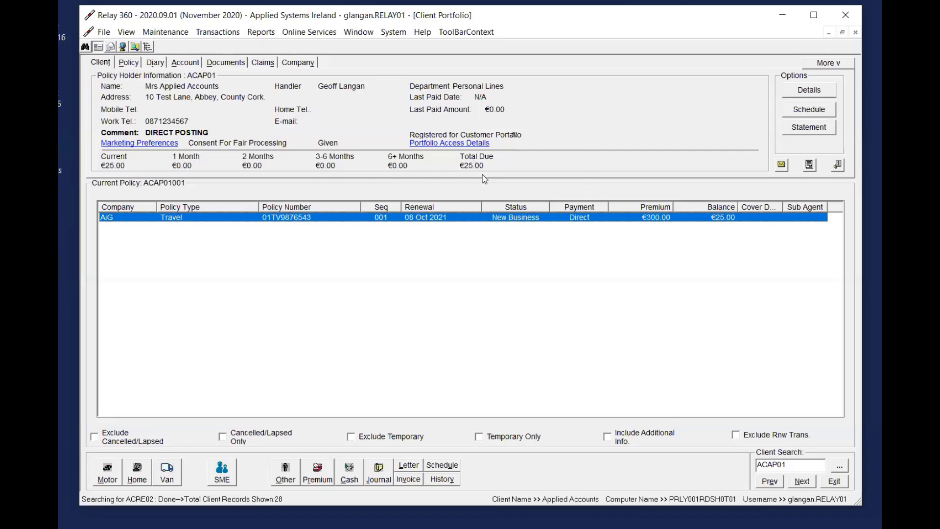
left_click(192, 63)
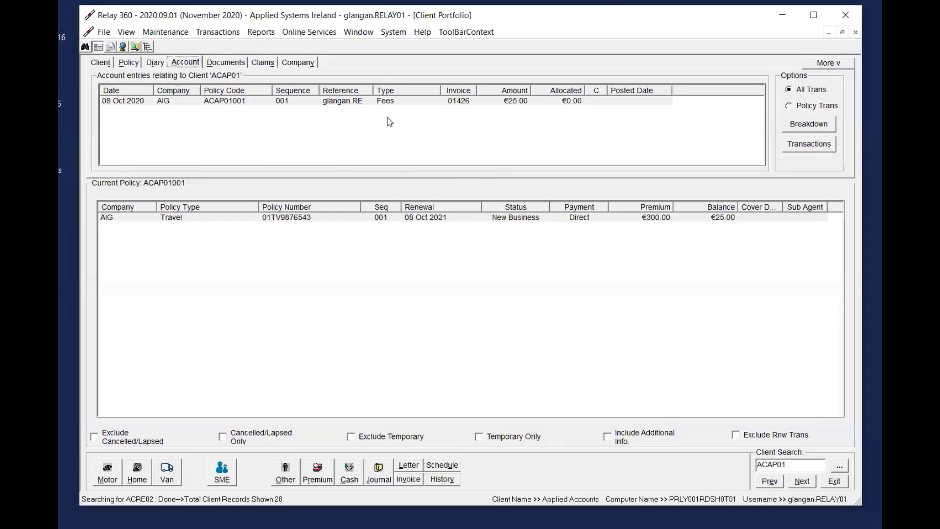
left_click(548, 103)
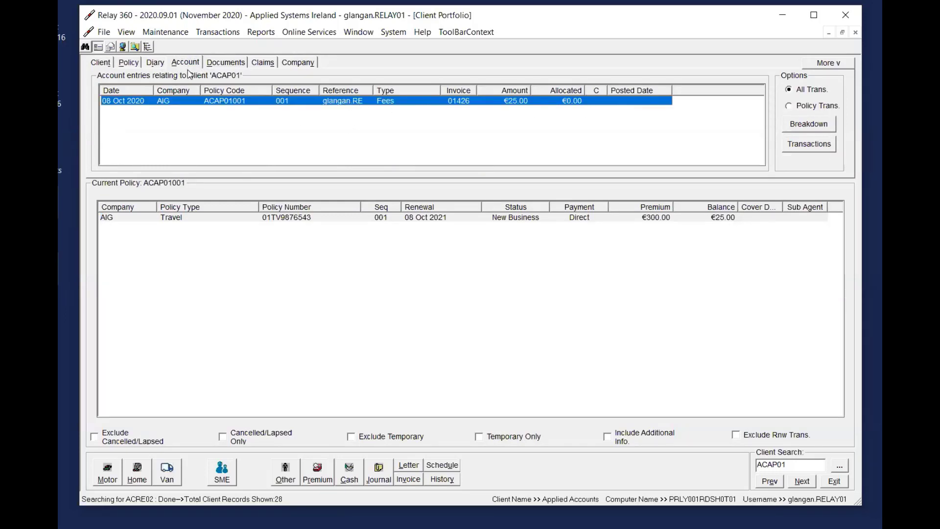
Inspect the Direct New Business entry in the company account and the actions available for it, such as Posted In Error
left_click(295, 63)
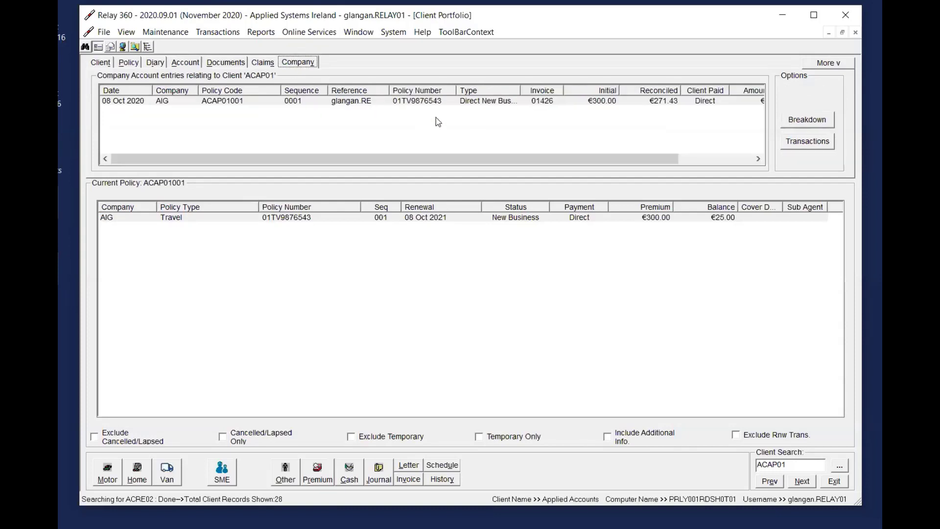
left_click(495, 100)
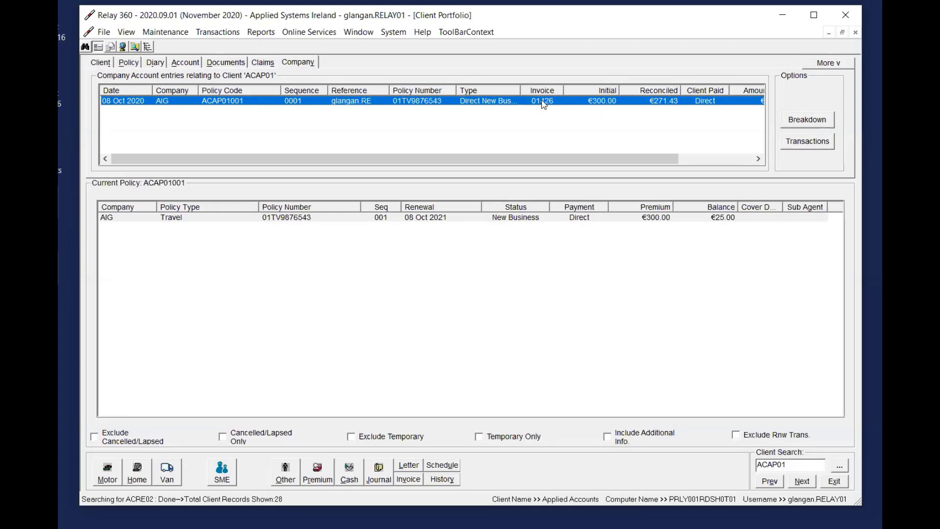
right_click(579, 111)
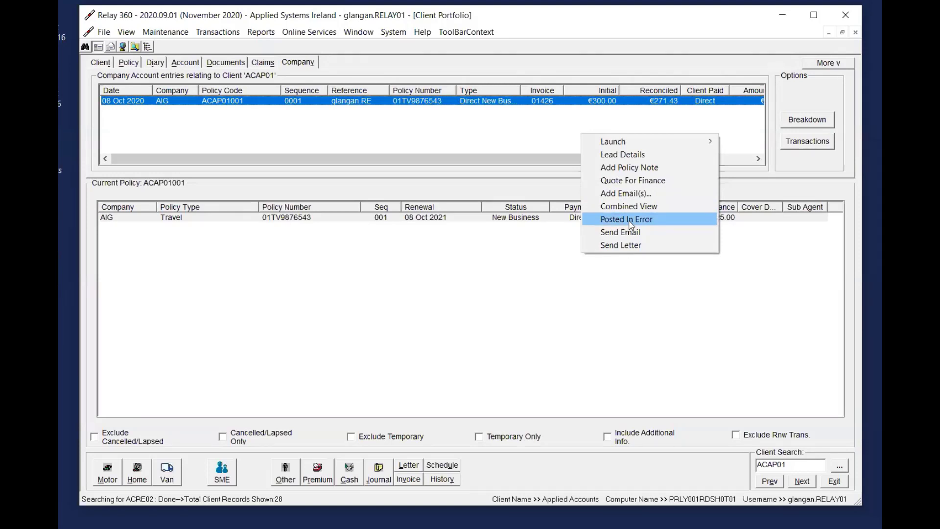
left_click(449, 122)
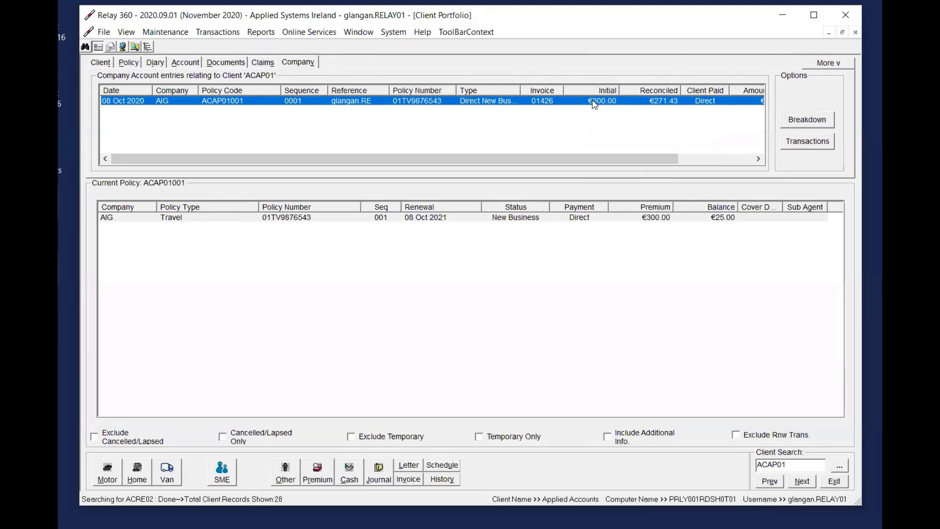
left_click(319, 106)
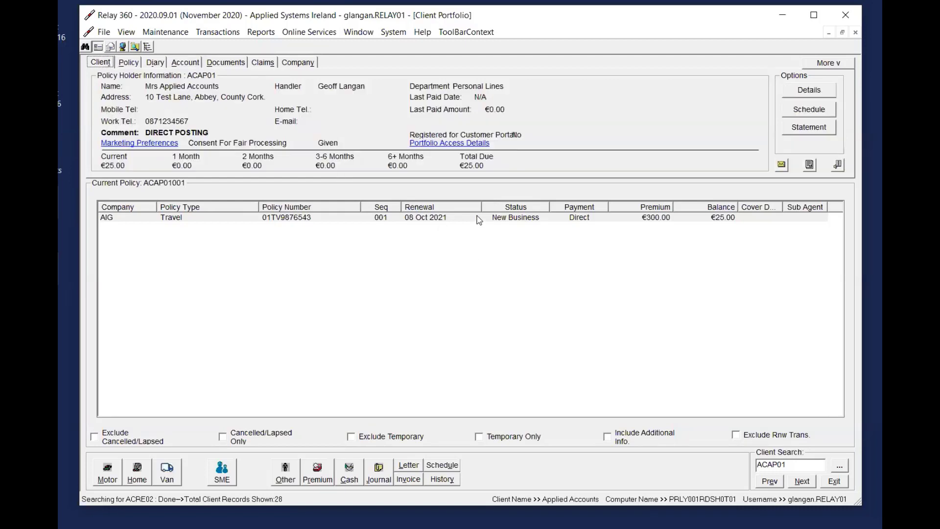
Start a cash posting on the client's Travel policy with an amount of 55.00 and payment method Cash
left_click(478, 216)
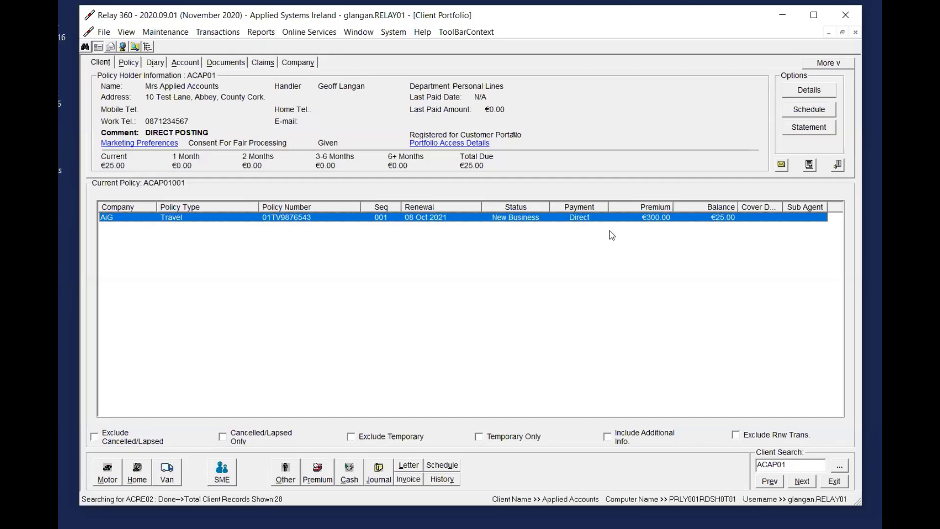
left_click(349, 473)
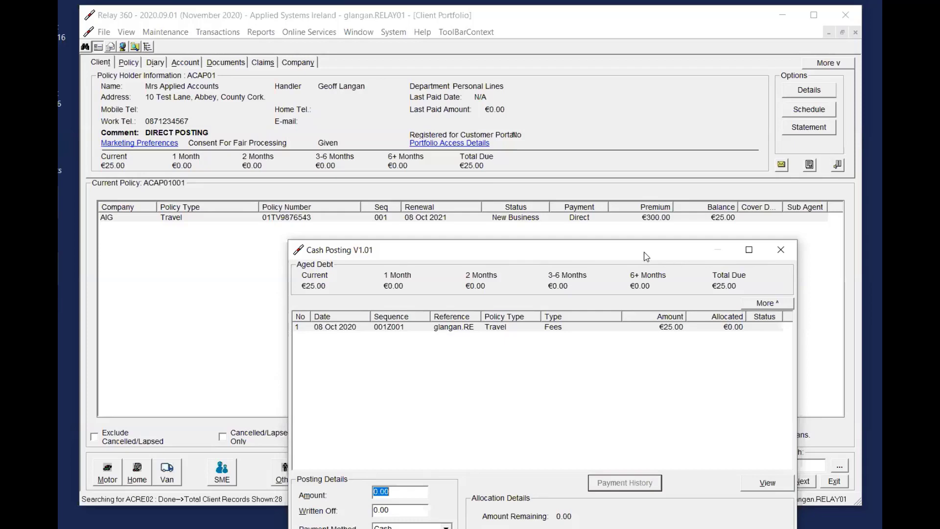
left_click_drag(647, 256, 540, 65)
left_click(329, 304)
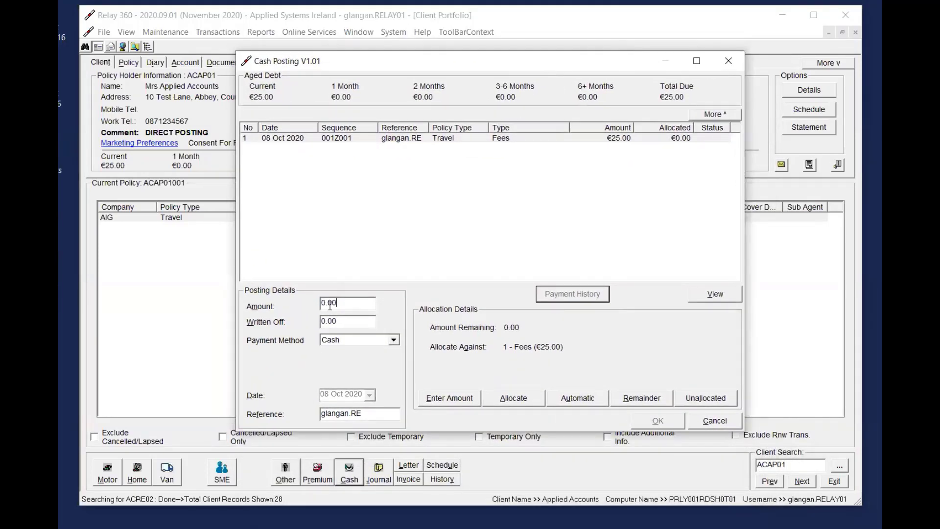
left_click_drag(350, 301, 291, 299)
type("55.00")
key("Tab")
left_click_drag(576, 66, 634, 345)
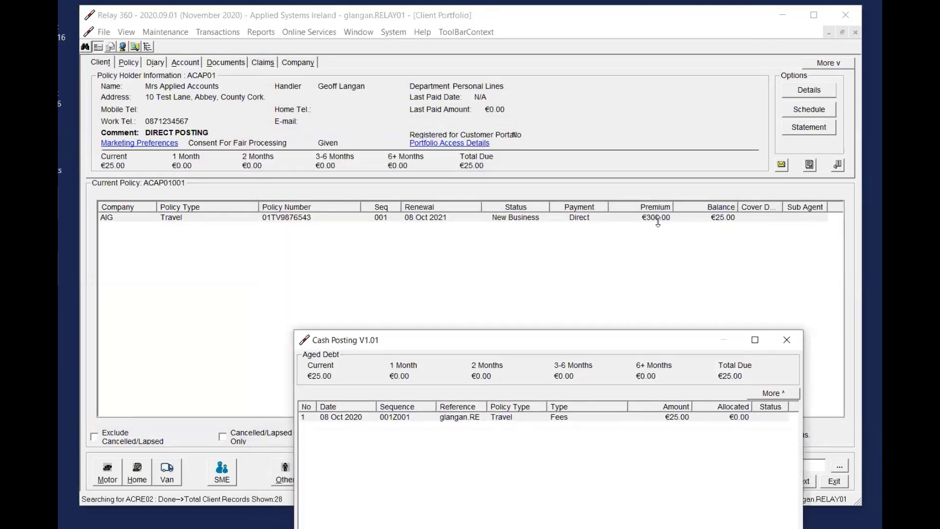
left_click_drag(623, 340, 594, 54)
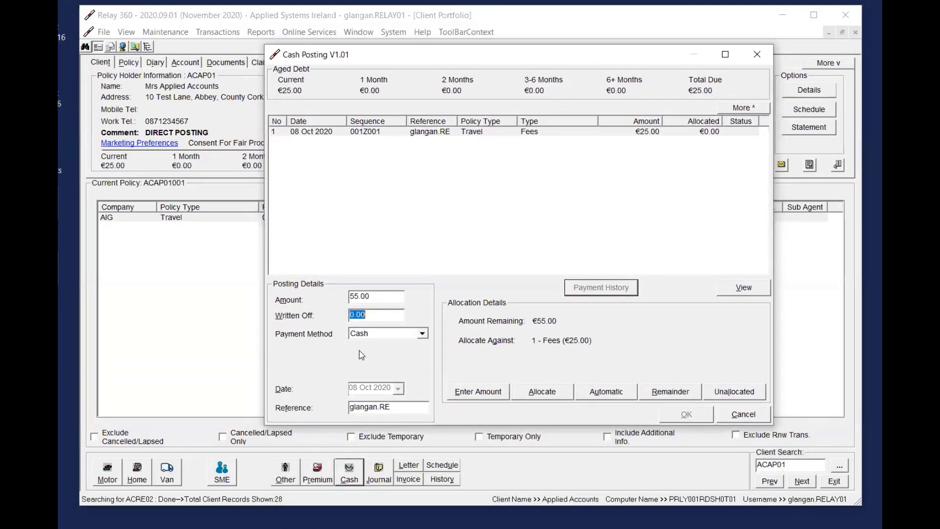
left_click(381, 335)
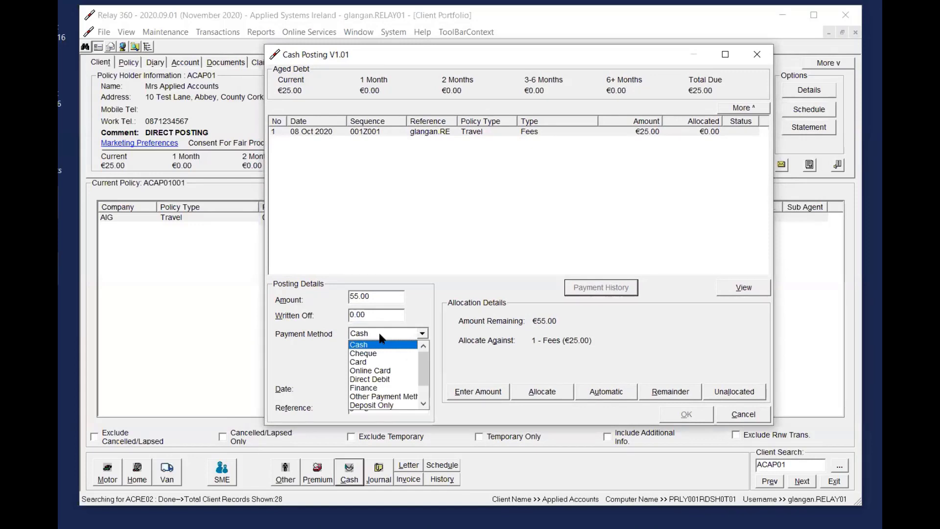
left_click(381, 336)
Allocate the cash to the Fees entry, leave the remainder unallocated with the reason "DD Deposit to Insurer", and post the receipt
left_click(652, 134)
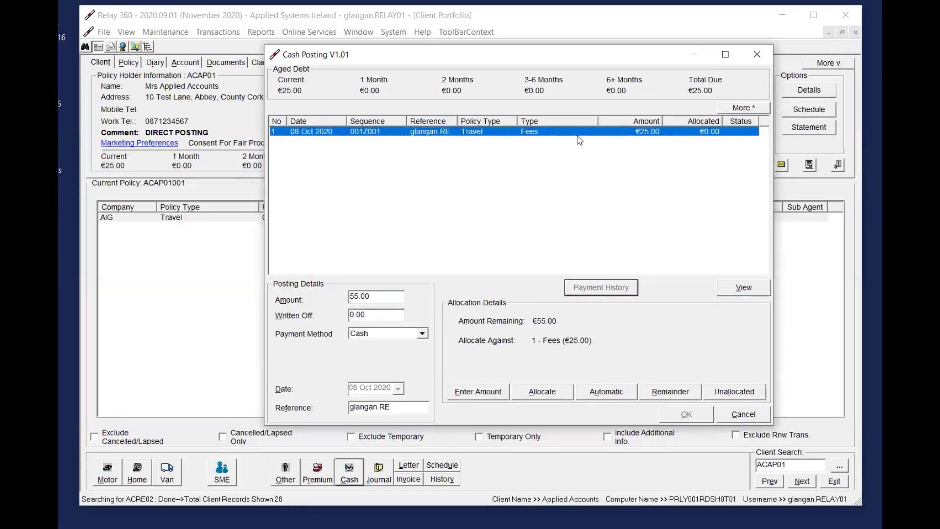
left_click(543, 391)
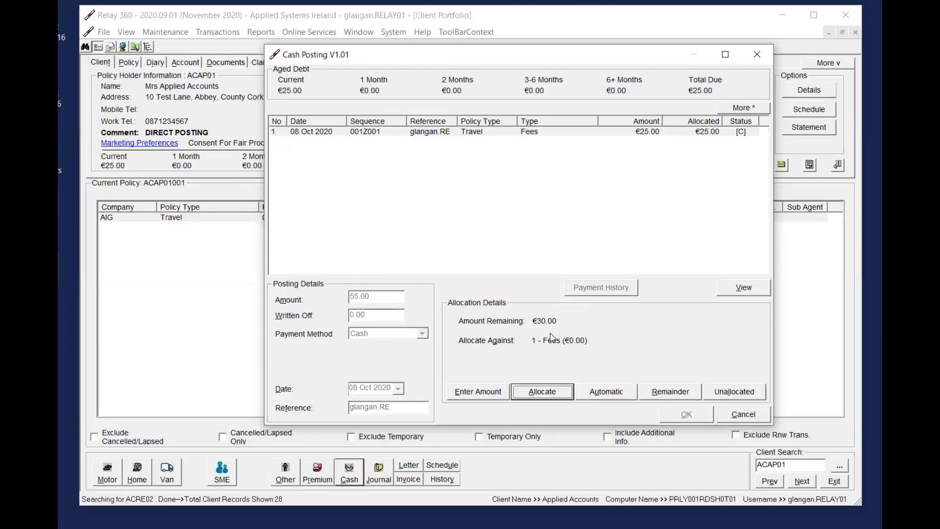
left_click(736, 396)
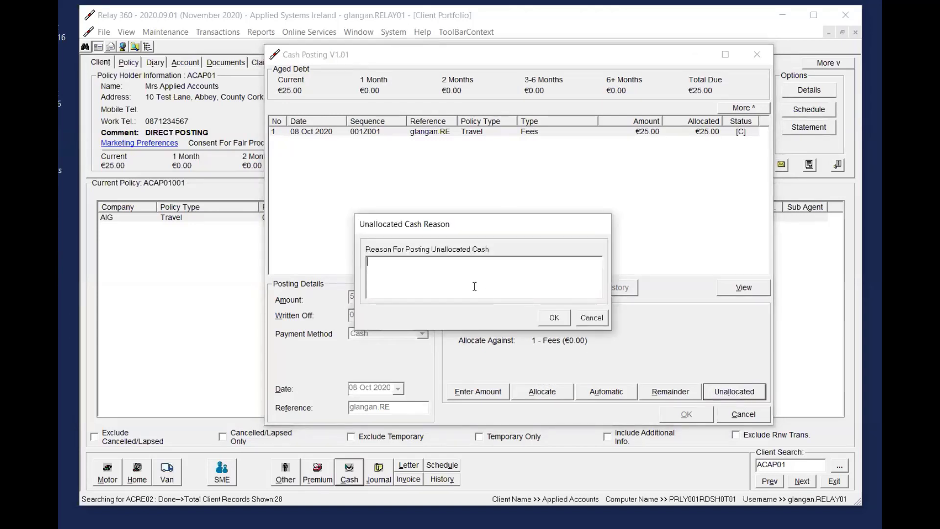
type("DD Deposit to Ins")
type("urer")
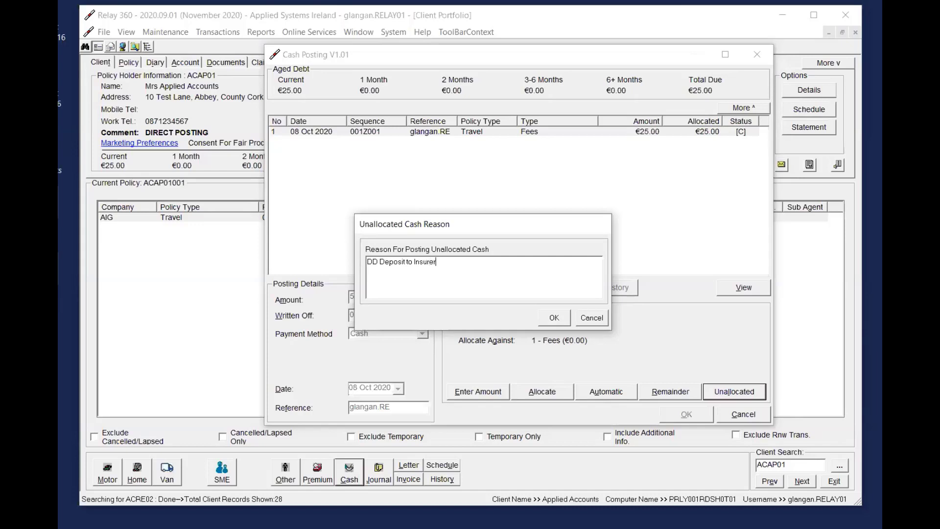
left_click(554, 317)
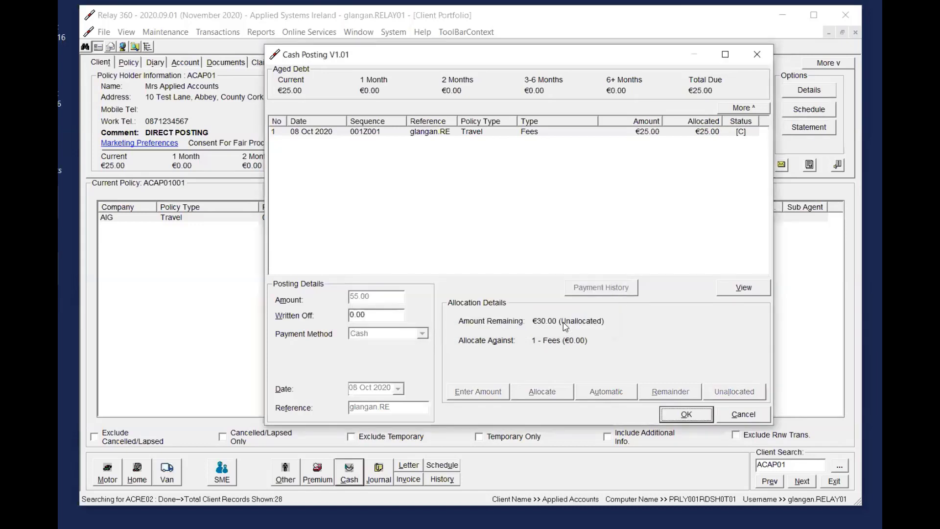
left_click(701, 415)
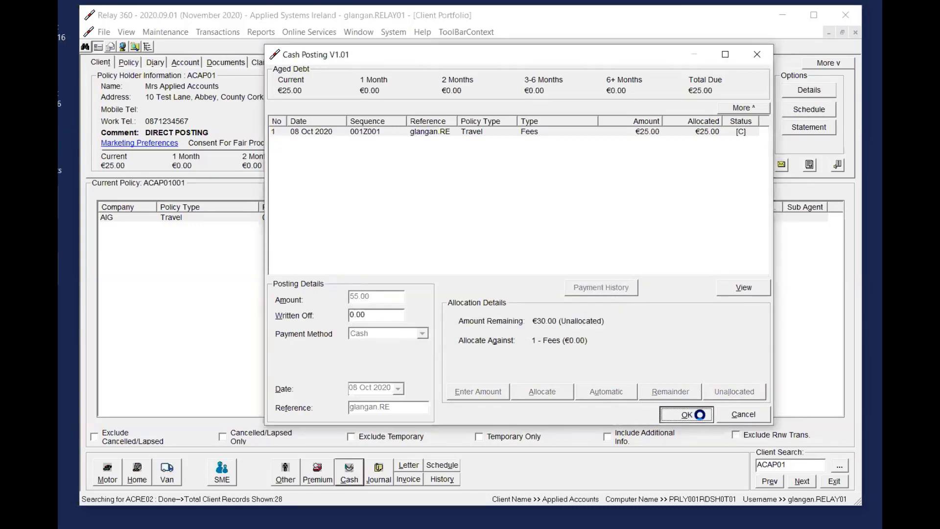
left_click(536, 315)
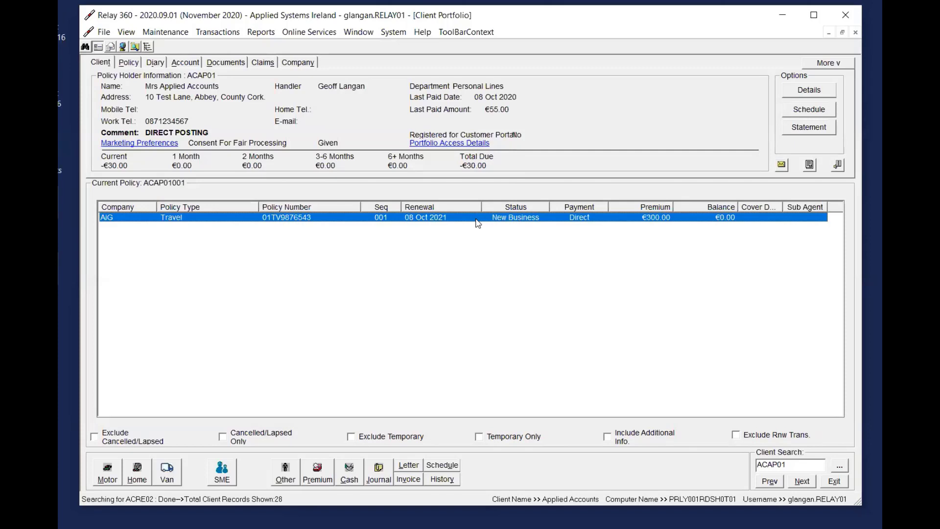
Post a Direct Debit Deposit To Insurer journal of 30.00 on the Travel policy
left_click(378, 472)
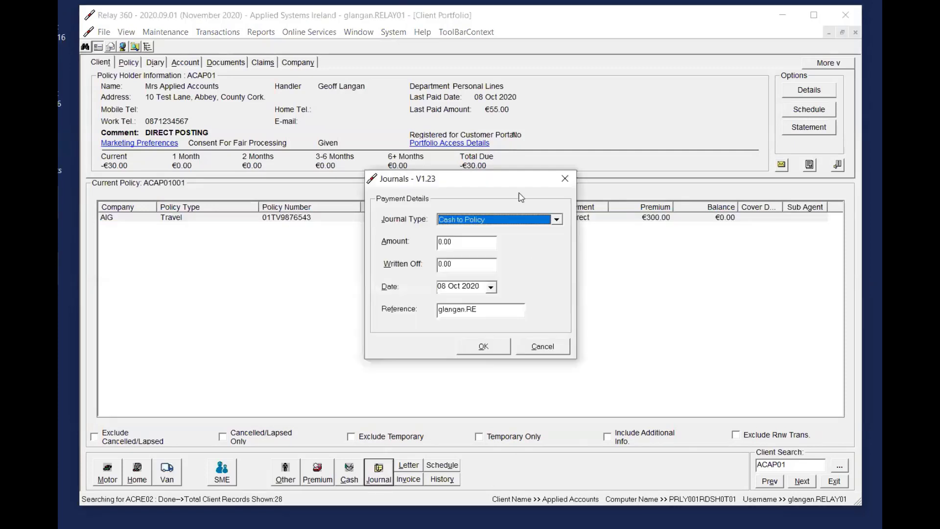
left_click_drag(513, 176, 780, 135)
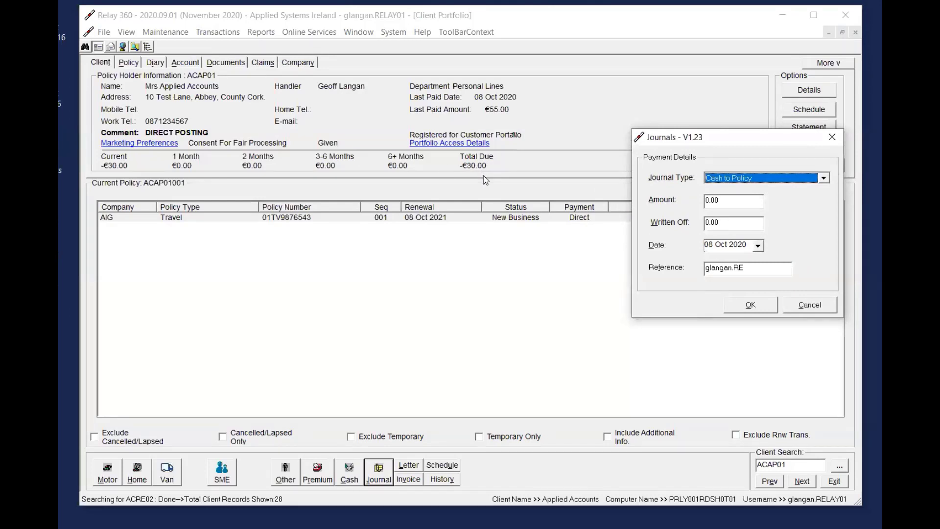
left_click(765, 178)
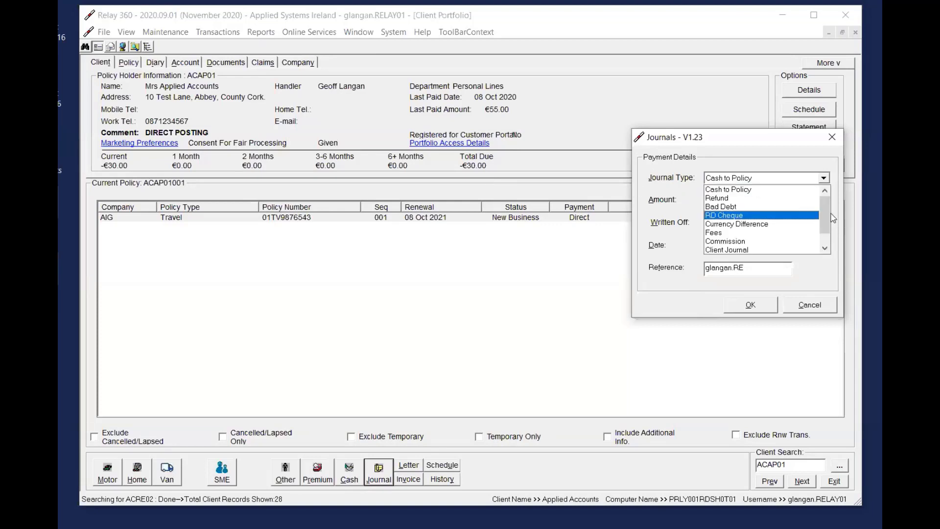
left_click_drag(827, 216, 826, 244)
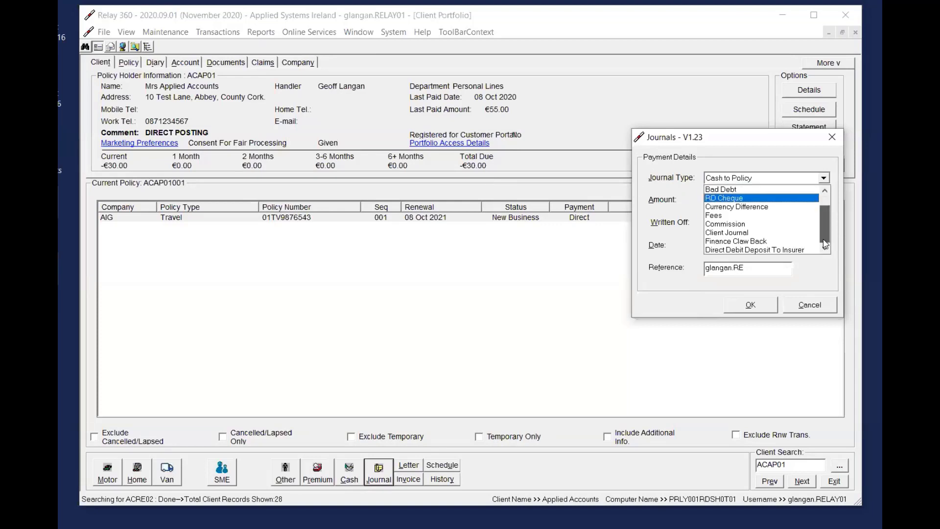
left_click(783, 251)
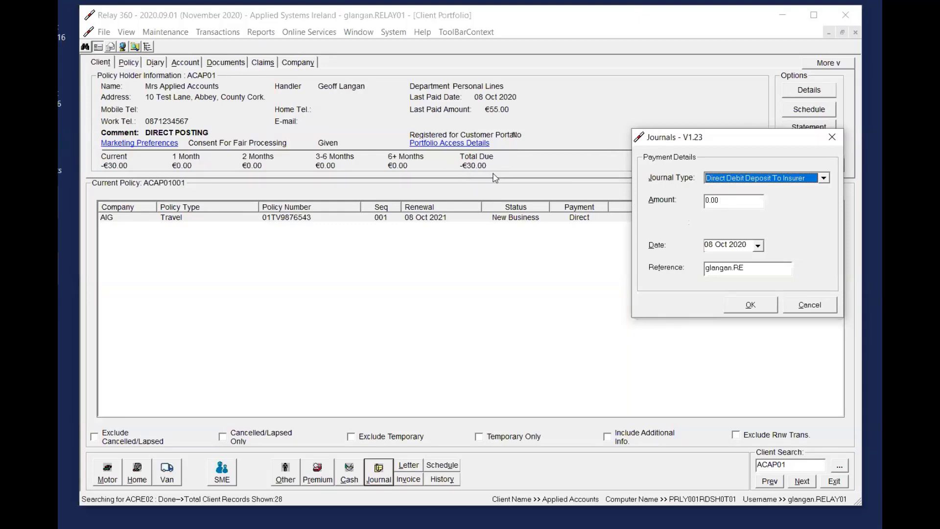
left_click_drag(737, 142, 719, 169)
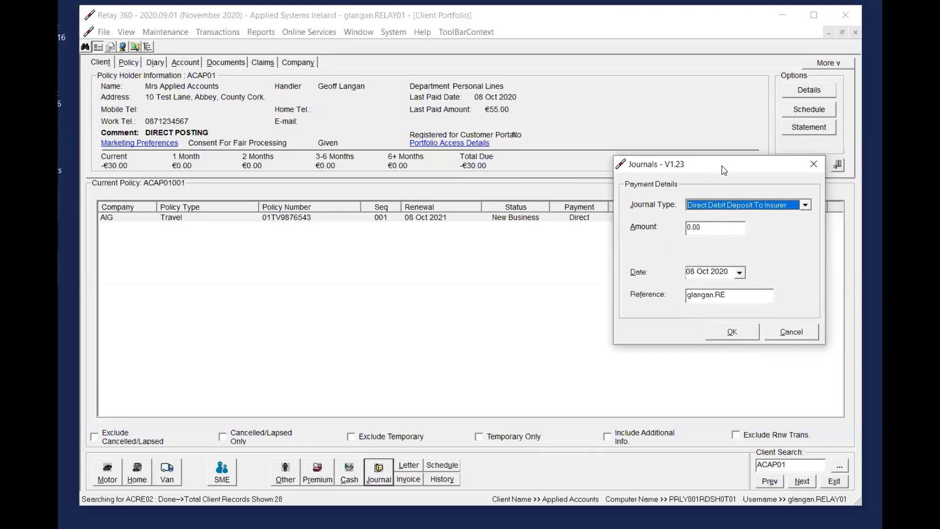
left_click(724, 231)
type("30")
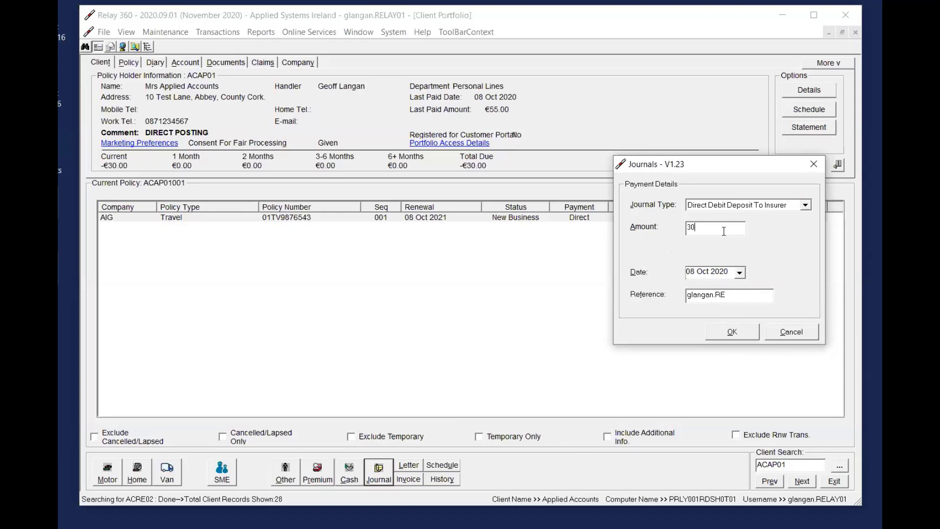
key("Tab")
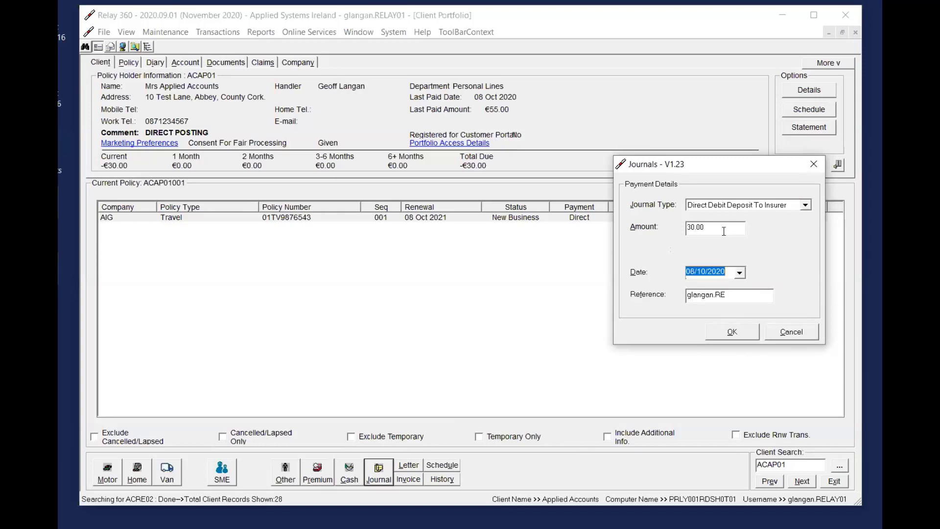
left_click(736, 333)
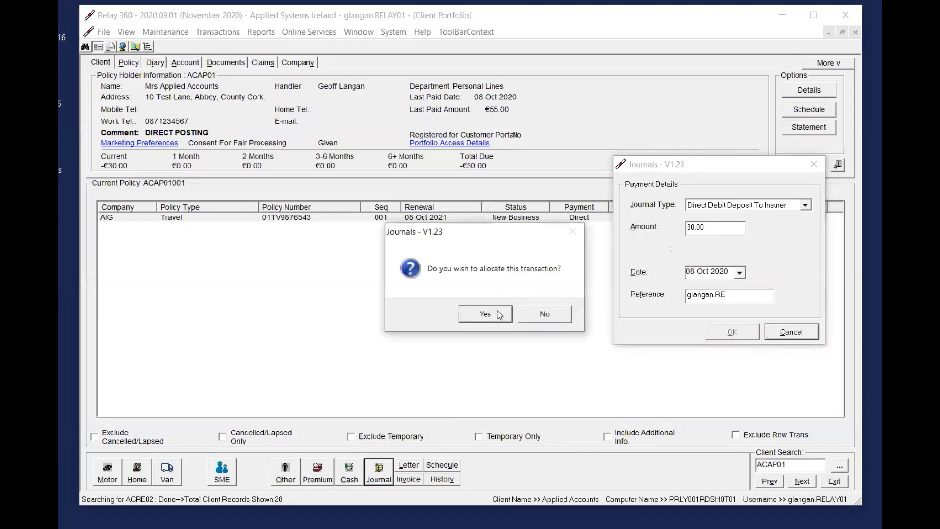
Allocate the direct debit deposit journal automatically against the unallocated cash and confirm the allocation
left_click(498, 312)
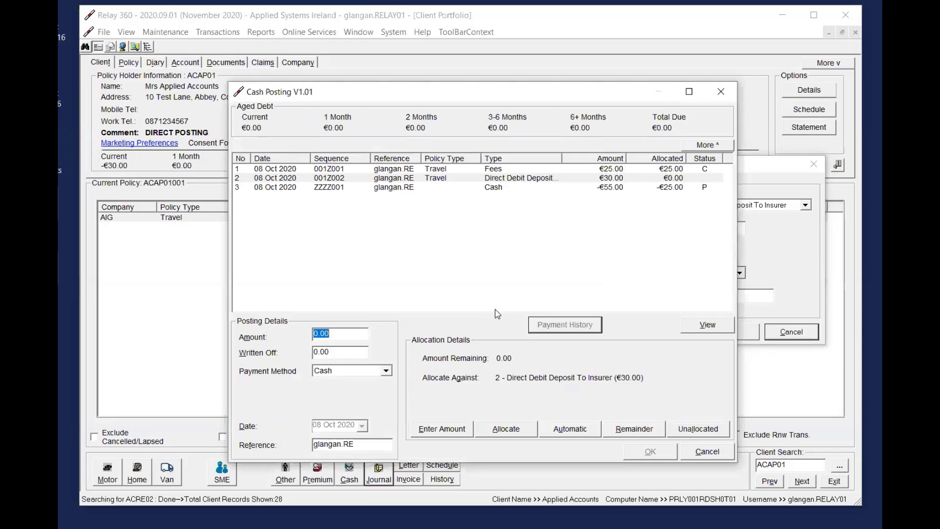
left_click(579, 438)
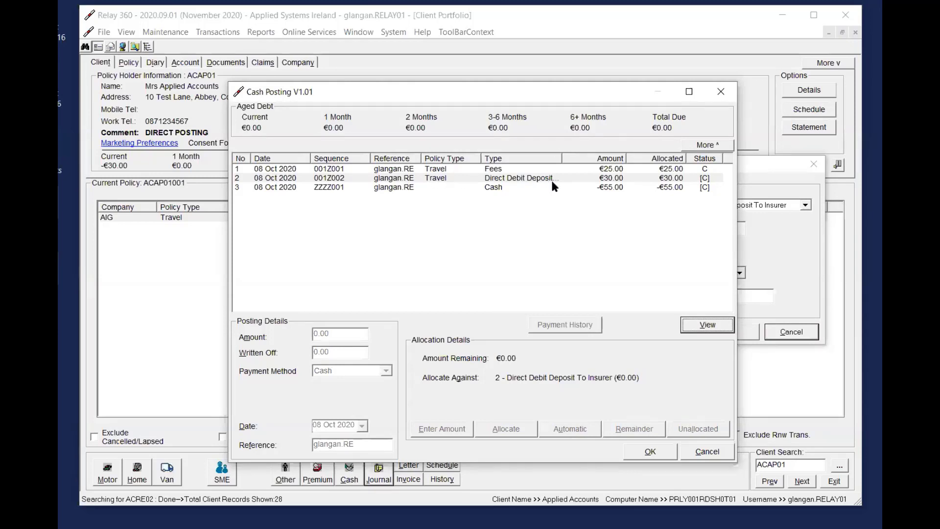
left_click(651, 453)
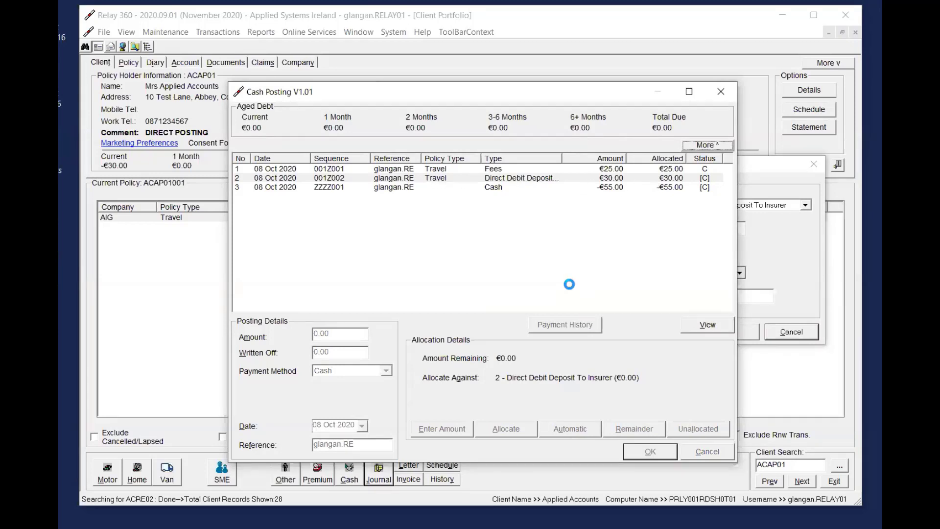
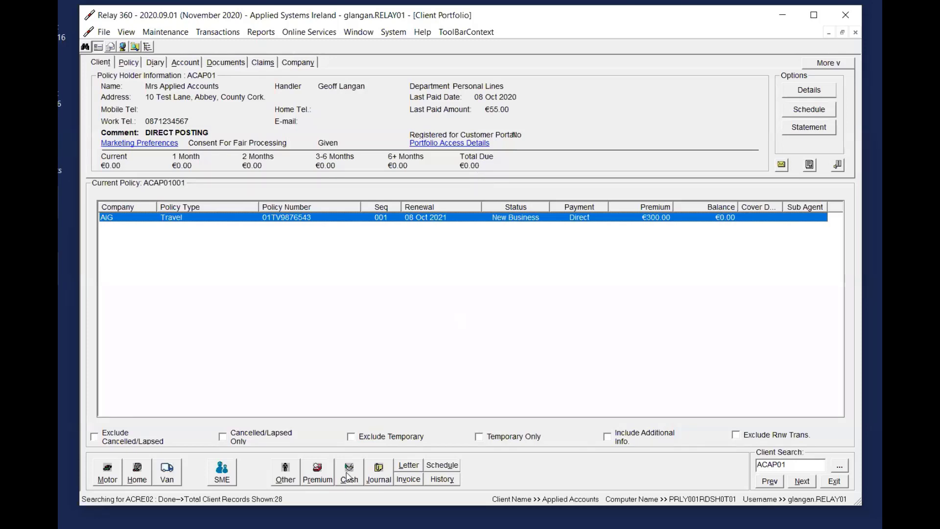
Review the journal types available for the client's Travel policy and close the journal without posting
left_click(379, 473)
left_click_drag(512, 179, 812, 166)
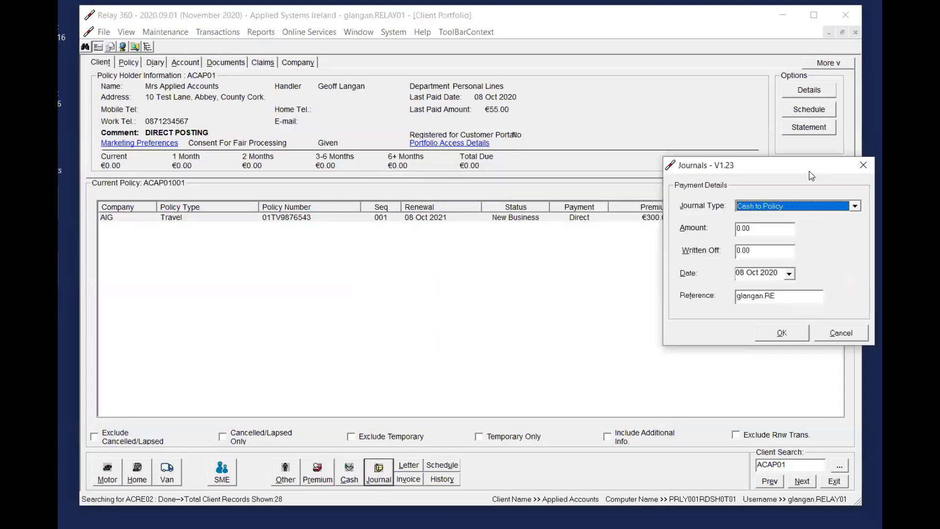
left_click(822, 208)
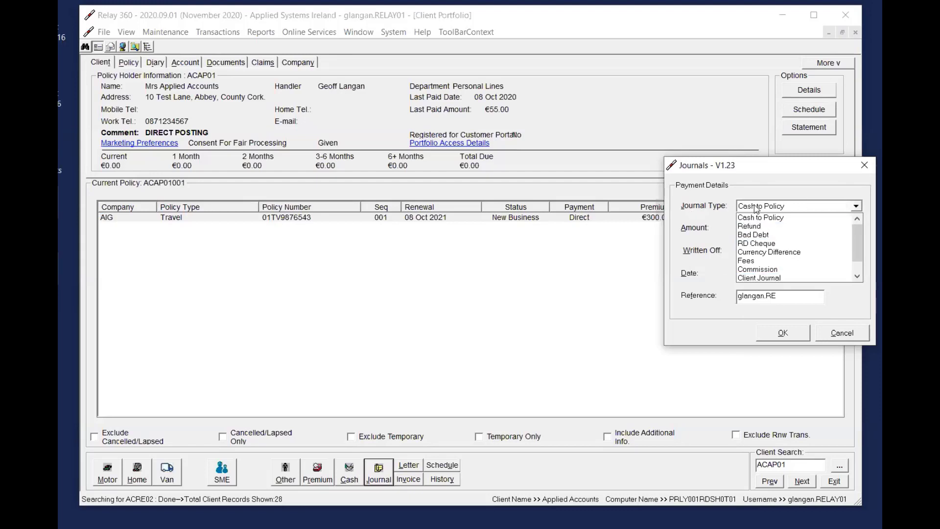
left_click(864, 165)
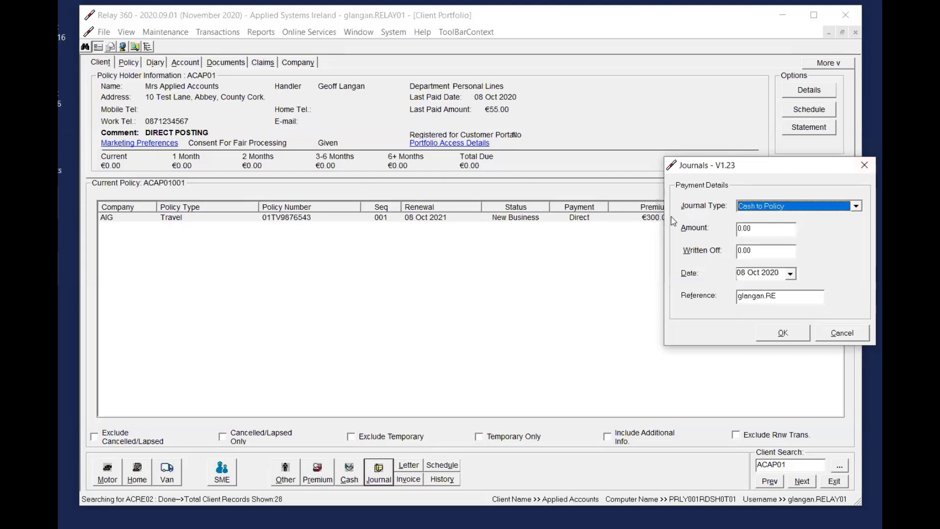
left_click(865, 165)
left_click(483, 216)
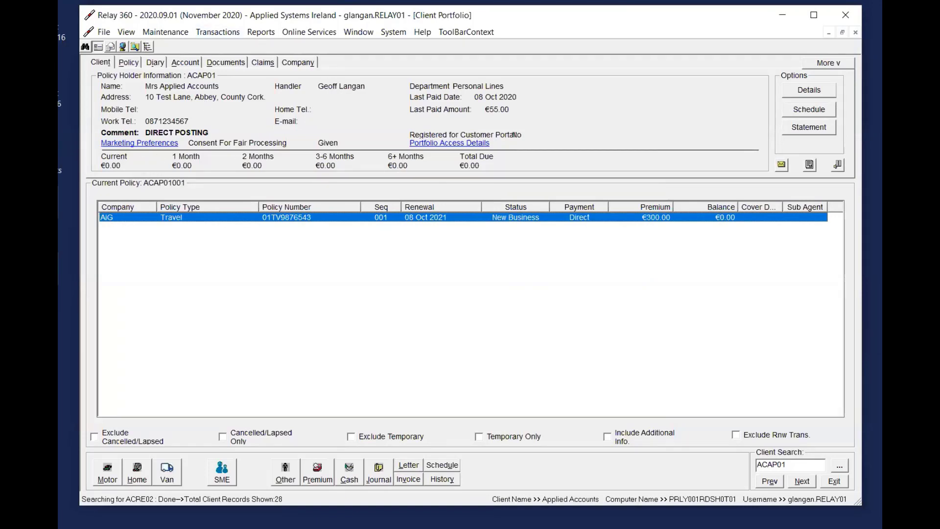
Start a company reconciliation for AIG - Aig Europe Ltd and load its filtered transactions
left_click(218, 31)
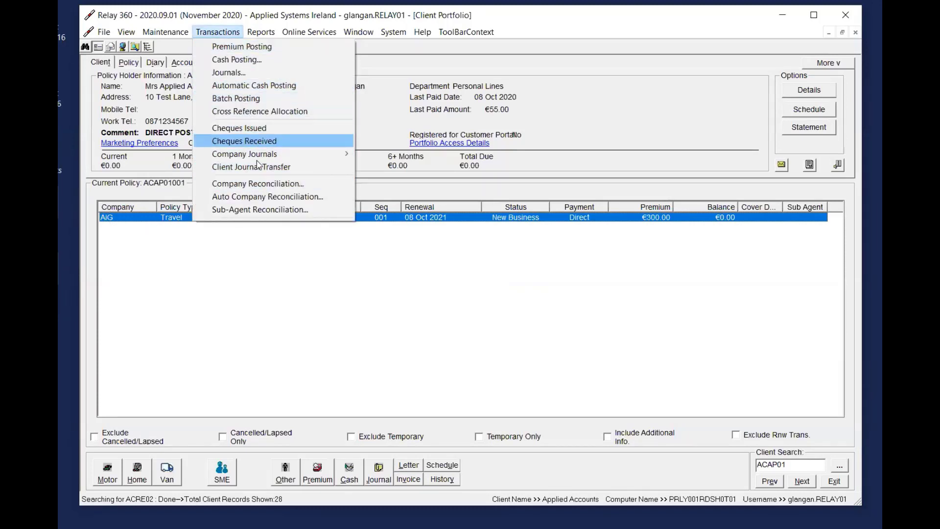
left_click(263, 186)
left_click(158, 25)
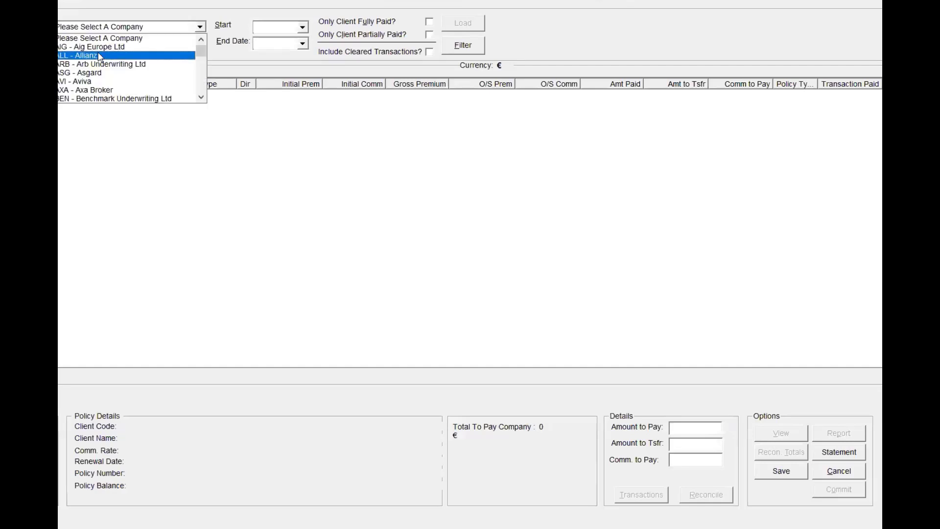
left_click(98, 47)
left_click(460, 46)
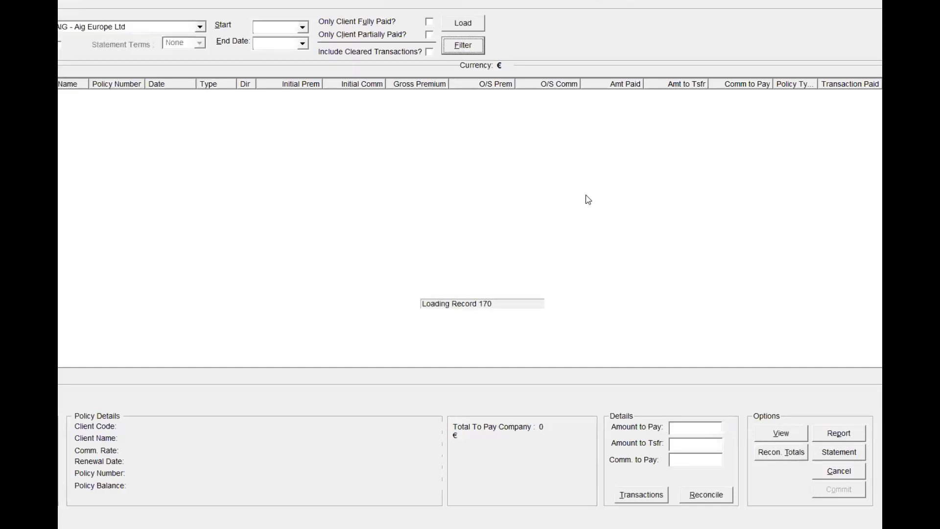
Widen the name and transaction type columns and select the Direct New Business transaction dated 08 Oct 2020
left_click_drag(88, 84, 97, 84)
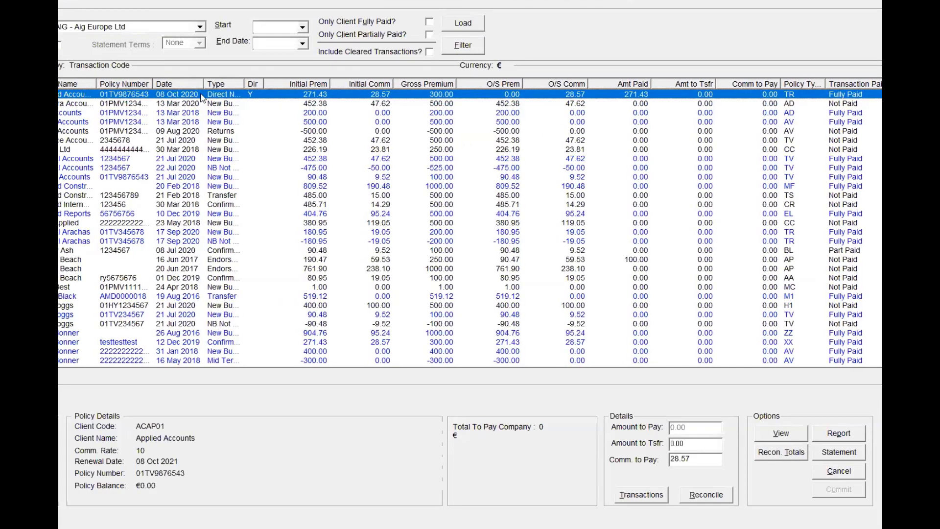
left_click(179, 112)
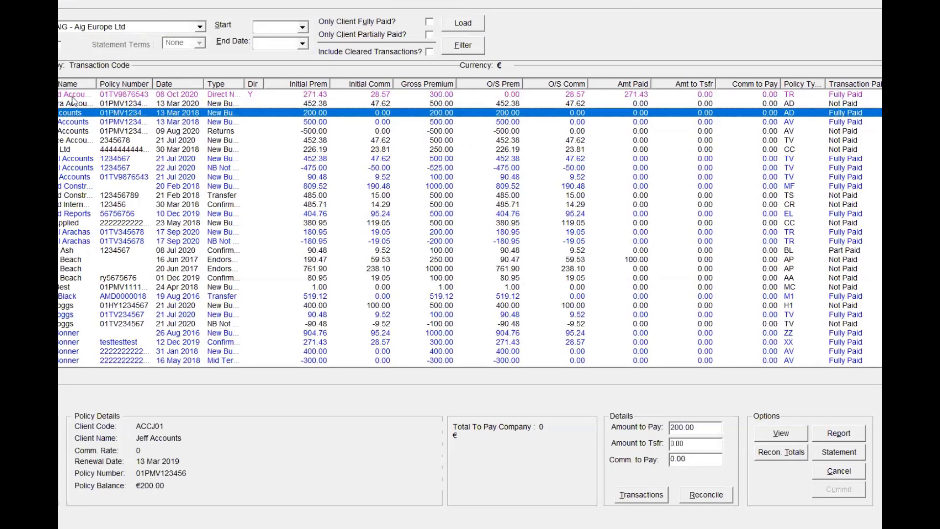
left_click(105, 104)
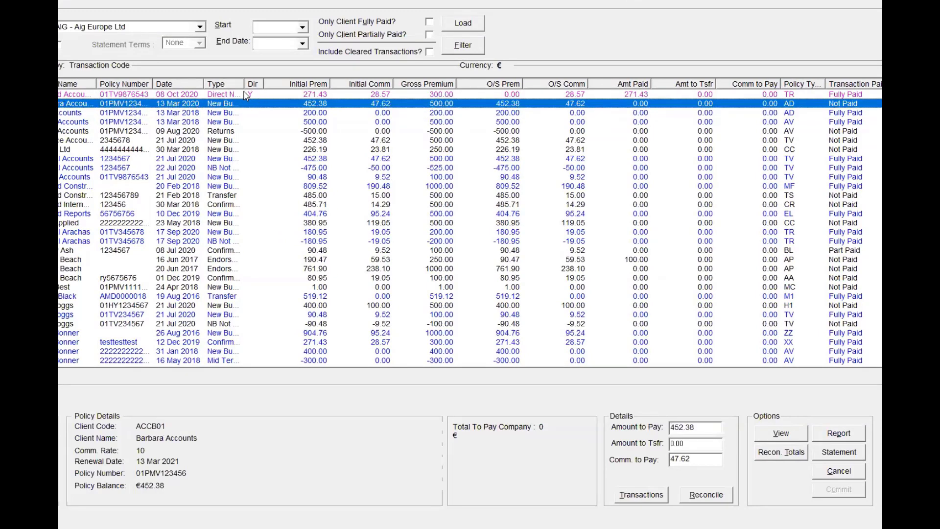
left_click_drag(244, 83, 269, 83)
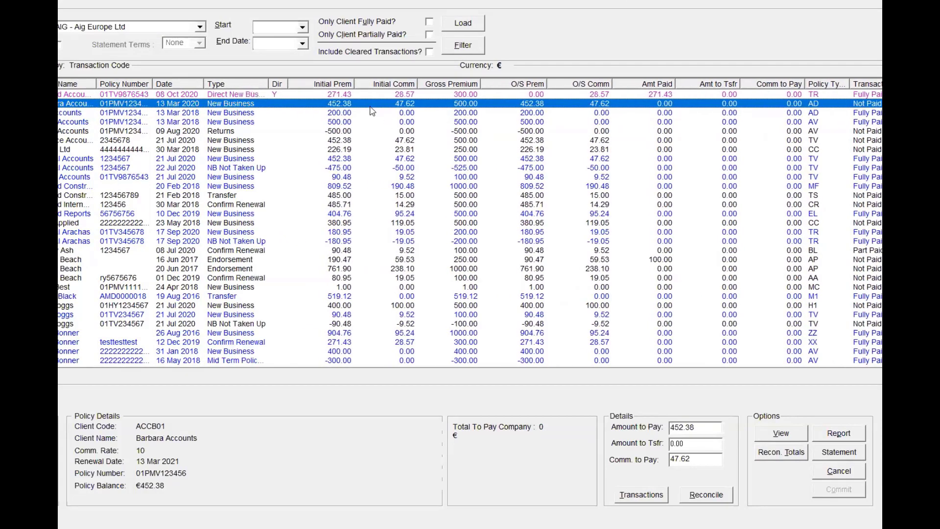
left_click(457, 94)
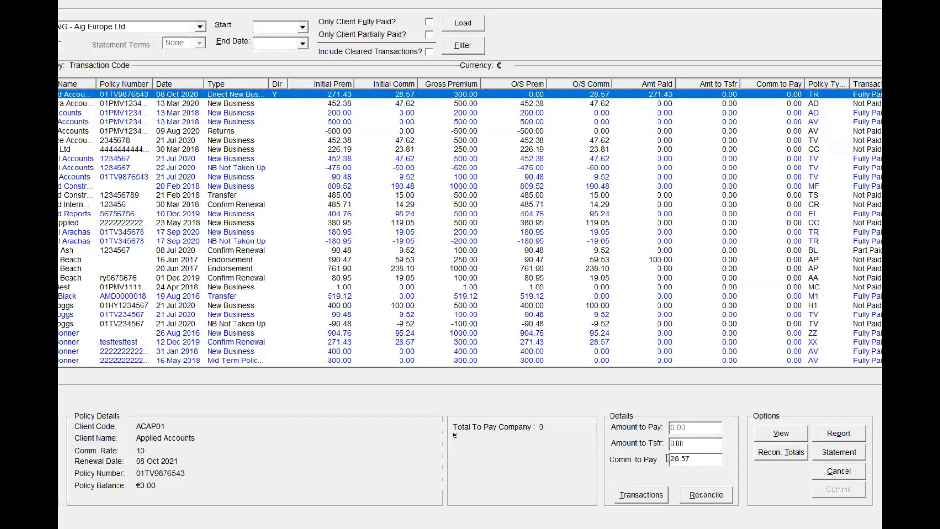
Set the direct transaction's amount to transfer to 0.57 and its commission to pay to 28.00
left_click(703, 440)
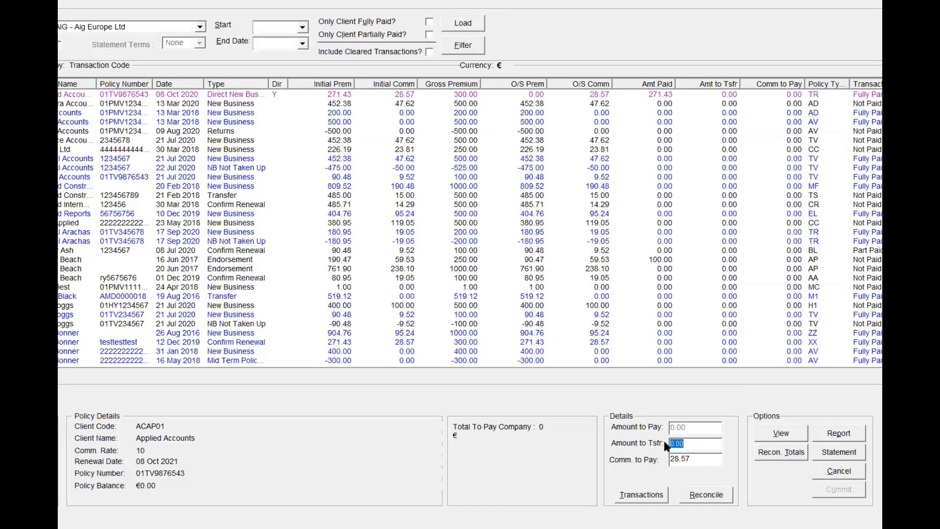
left_click(702, 447)
left_click(698, 461)
left_click(698, 443)
type("0.57")
key("Tab")
double_click(703, 445)
double_click(697, 459)
double_click(703, 446)
double_click(709, 459)
double_click(707, 446)
left_click(707, 444)
left_click(705, 459)
Reconcile the Direct New Business transaction and commit the AIG company reconciliation
left_click(710, 500)
left_click(426, 104)
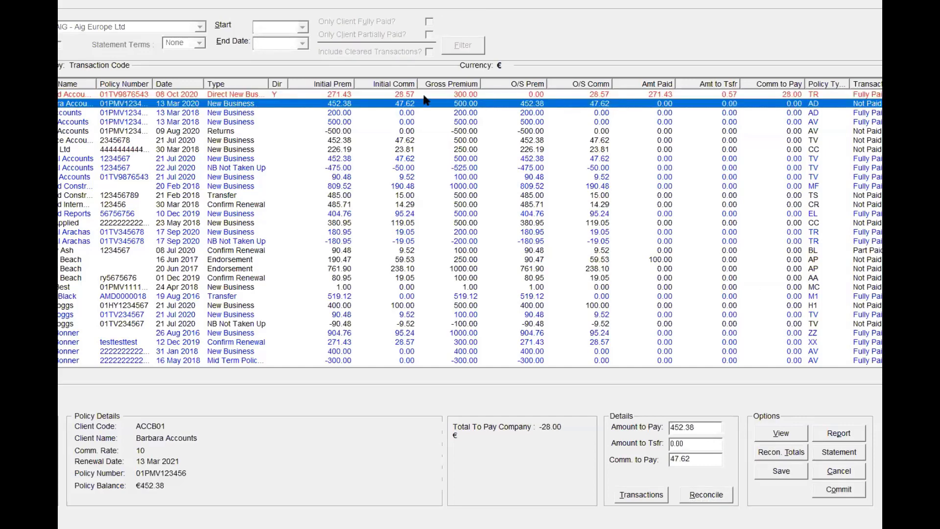
left_click(840, 490)
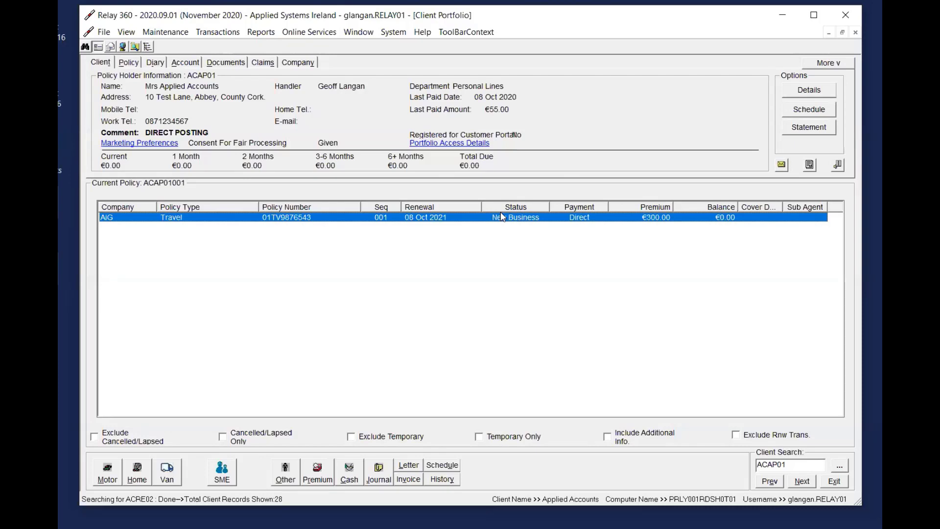
left_click(260, 32)
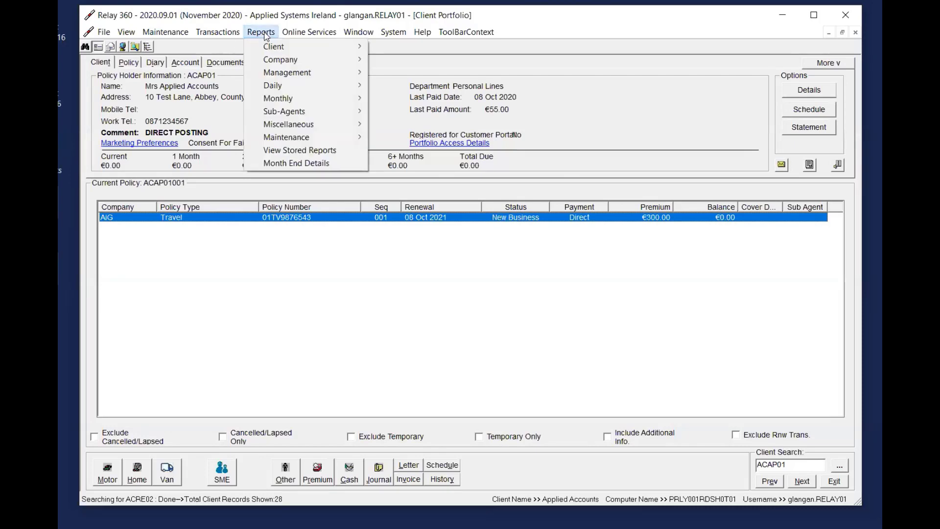
mouse_move(289, 85)
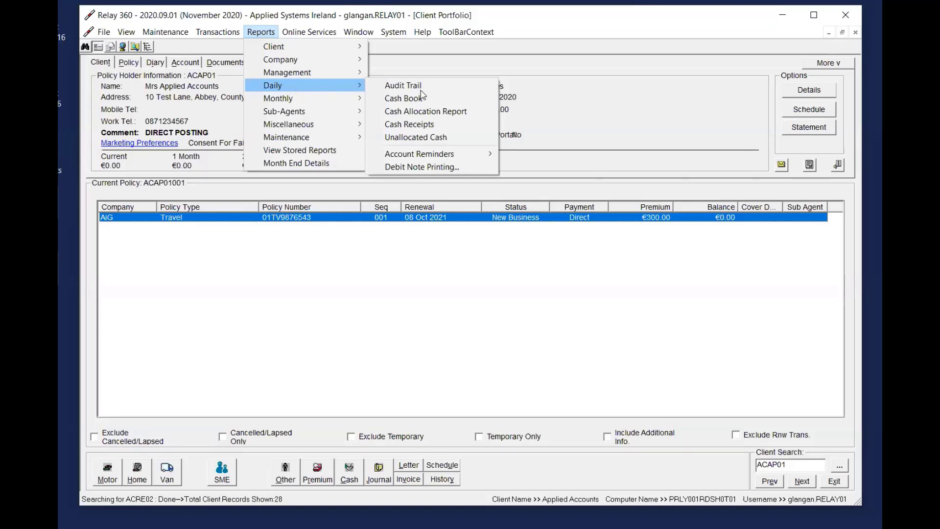
left_click(574, 109)
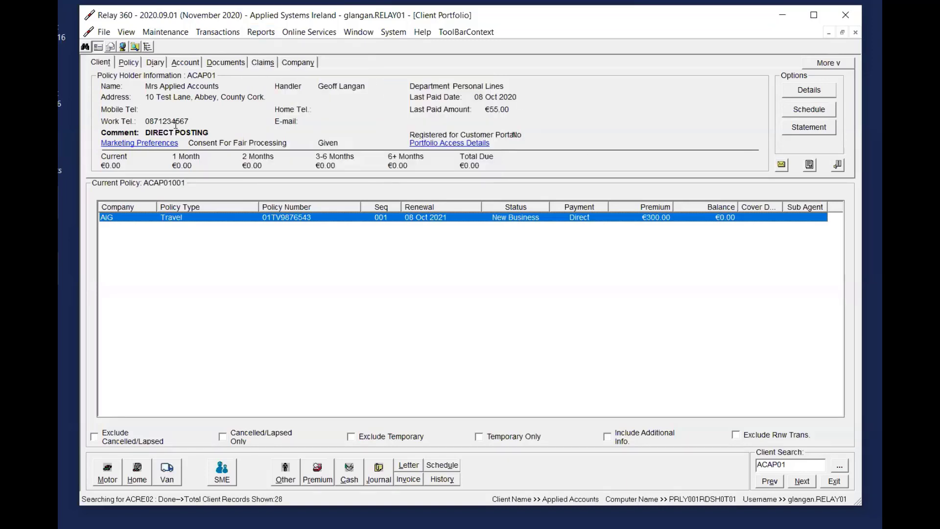
Check which users a new client diary entry can be assigned to, cancel it, and return to the client details
left_click(156, 63)
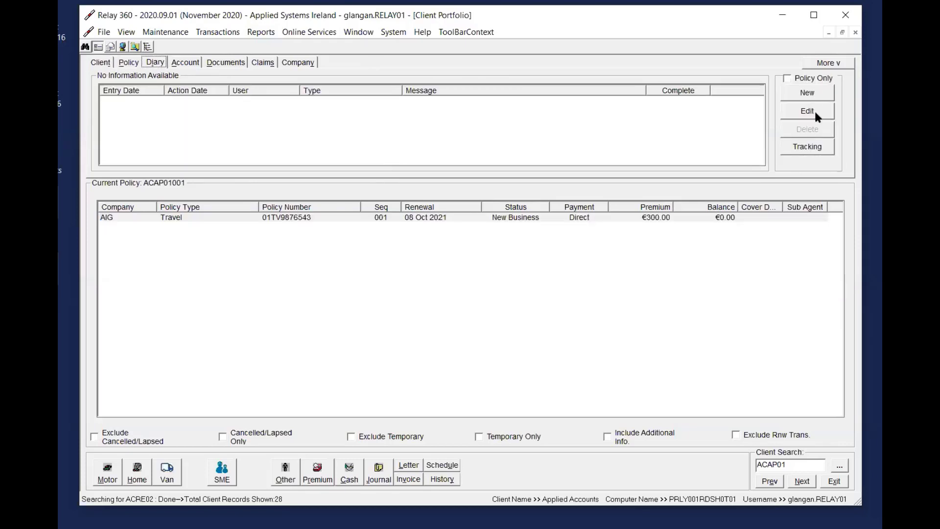
left_click(807, 94)
left_click(356, 154)
left_click(566, 188)
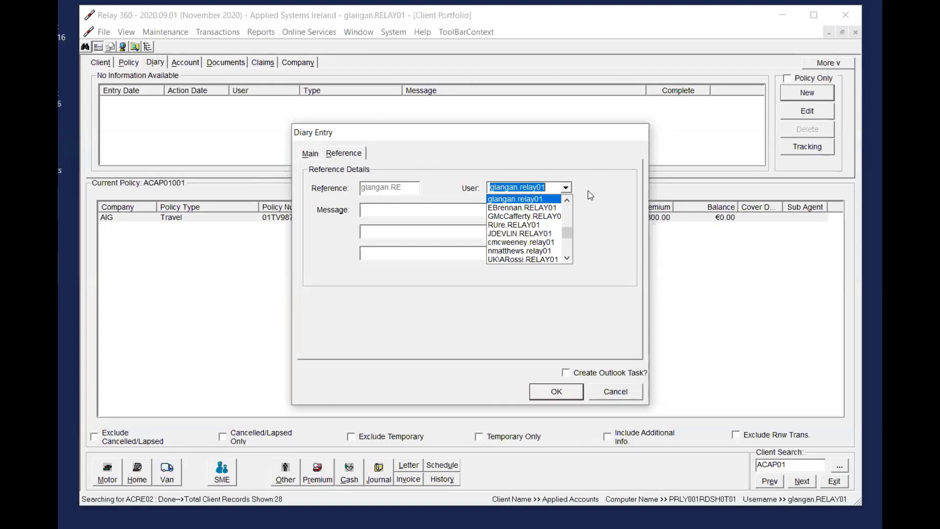
left_click(589, 191)
left_click(616, 392)
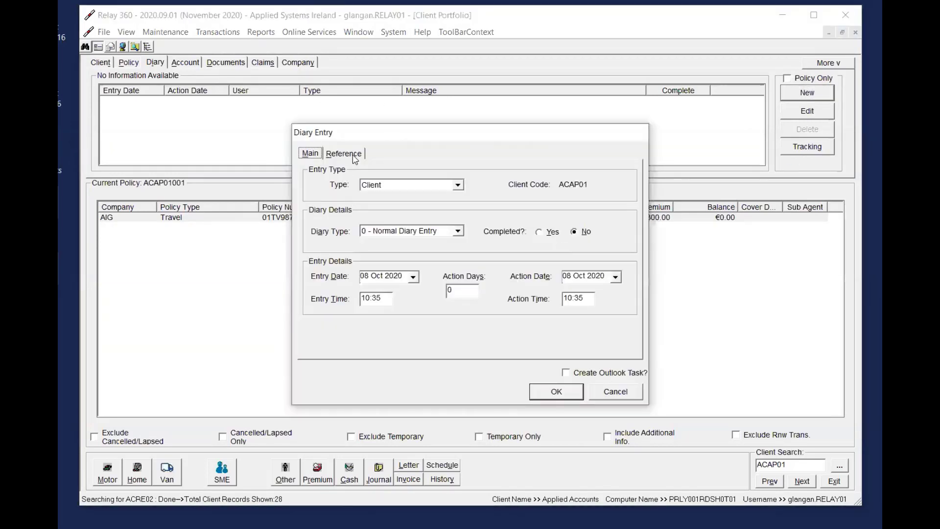
left_click(354, 155)
left_click(566, 187)
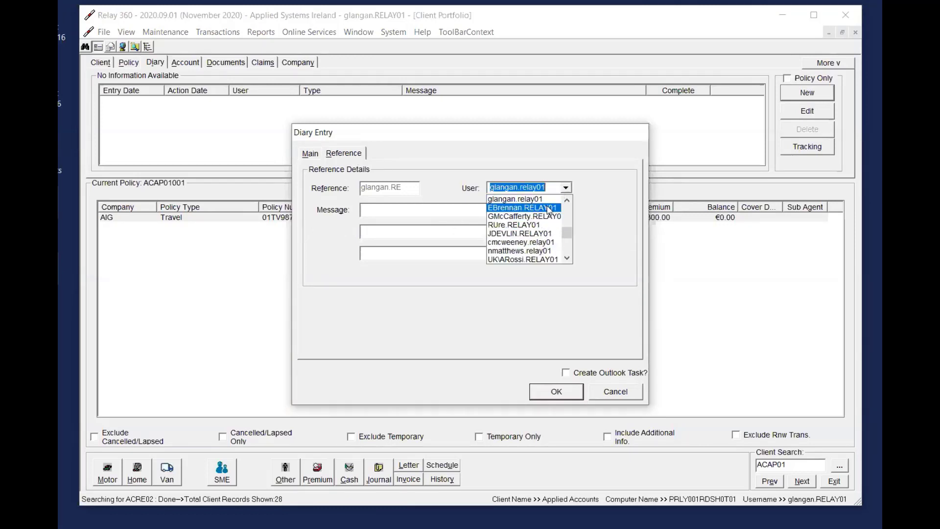
left_click(620, 395)
left_click(620, 395)
left_click(101, 63)
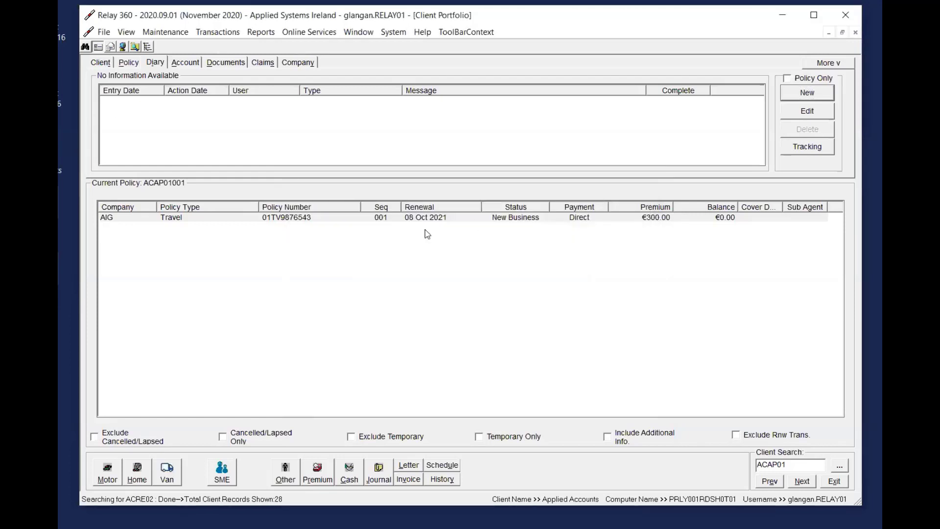
Open the recent client with the comment "NORMAL POSTING" and display their account entries
left_click(443, 219)
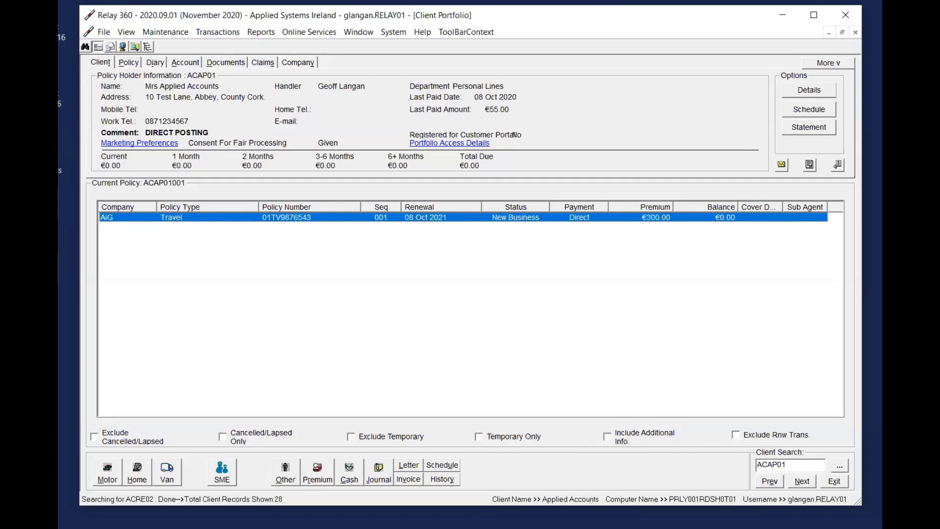
left_click(103, 33)
left_click(142, 282)
left_click(382, 219)
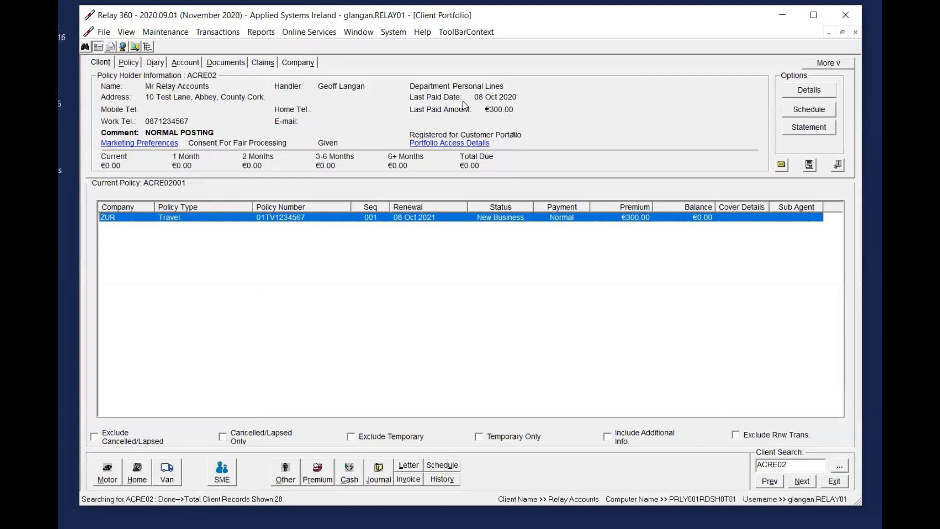
left_click(186, 63)
Try to mark the client's Cash account entry as Posted In Error
left_click(388, 128)
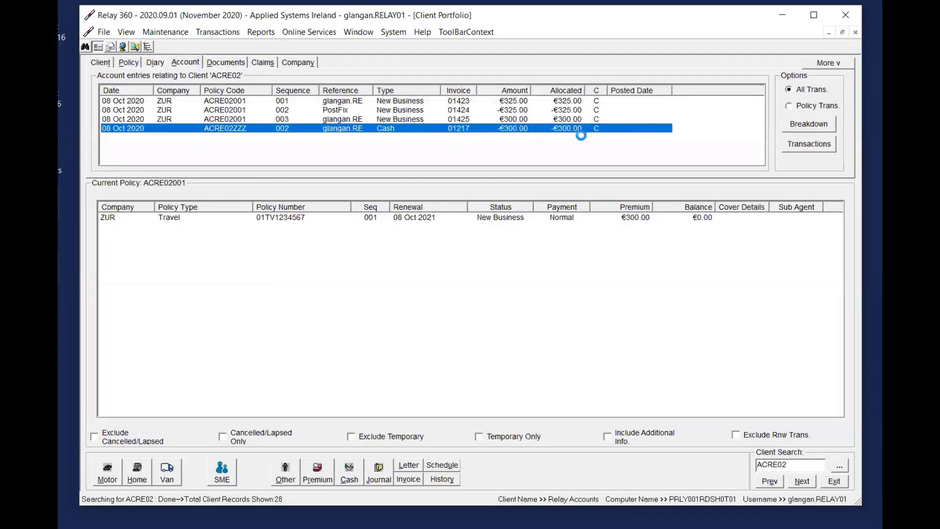
right_click(406, 129)
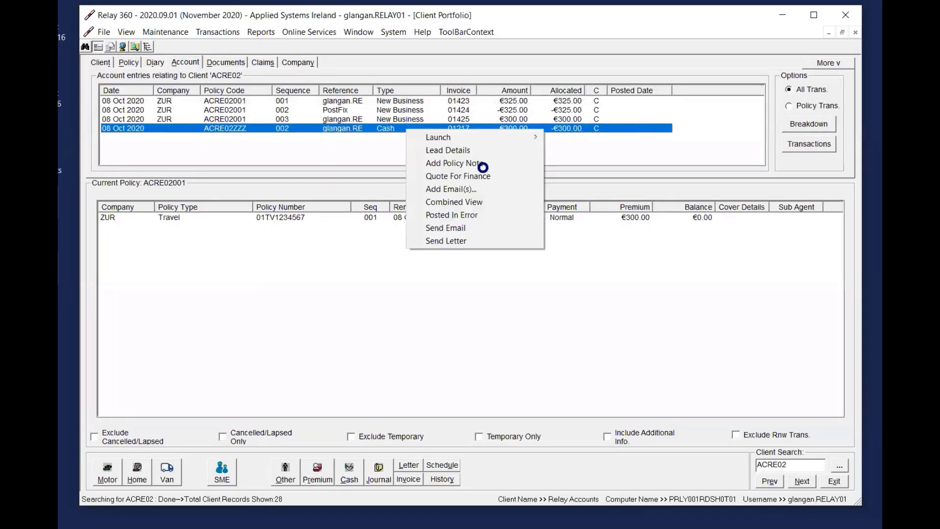
left_click(456, 213)
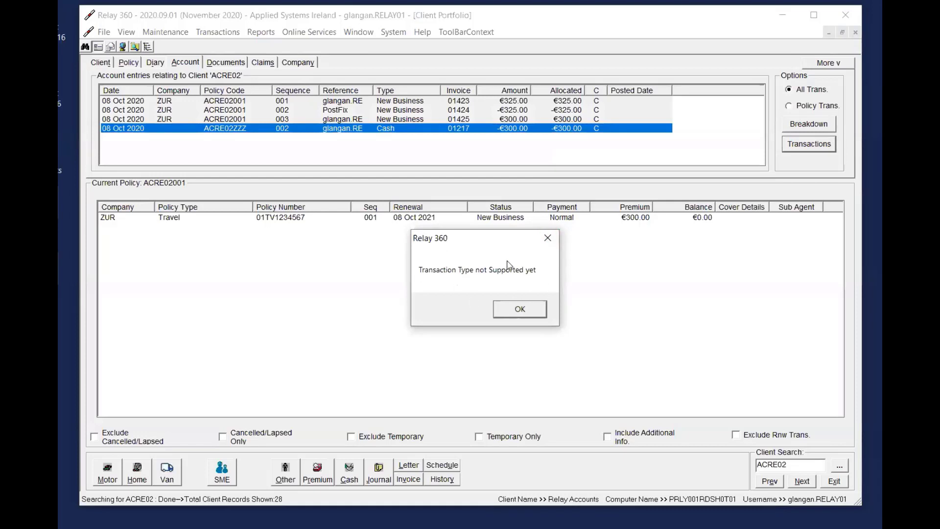
left_click(533, 310)
left_click(416, 130)
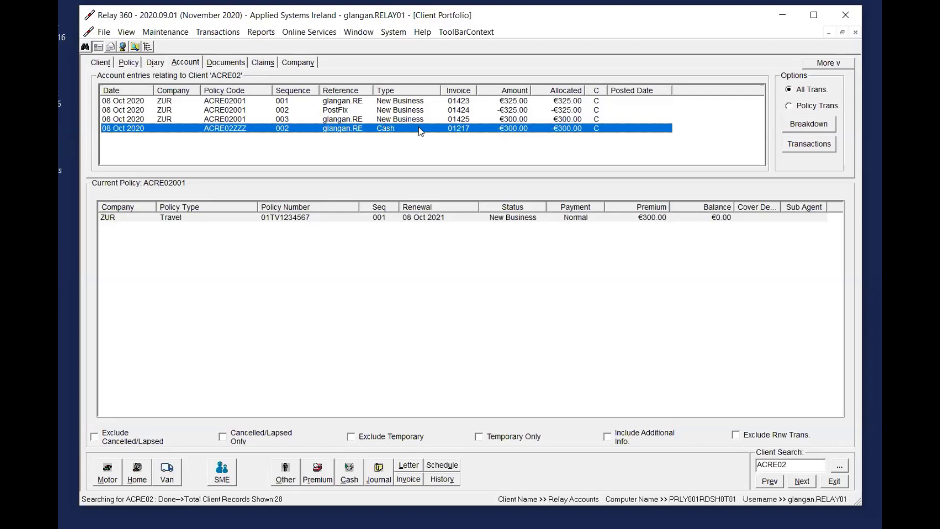
left_click(404, 102)
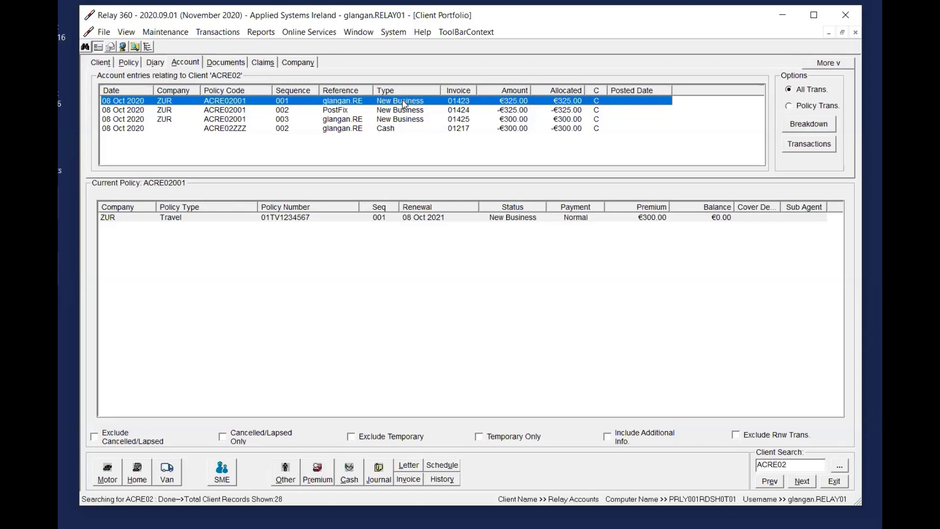
left_click(401, 129)
right_click(415, 129)
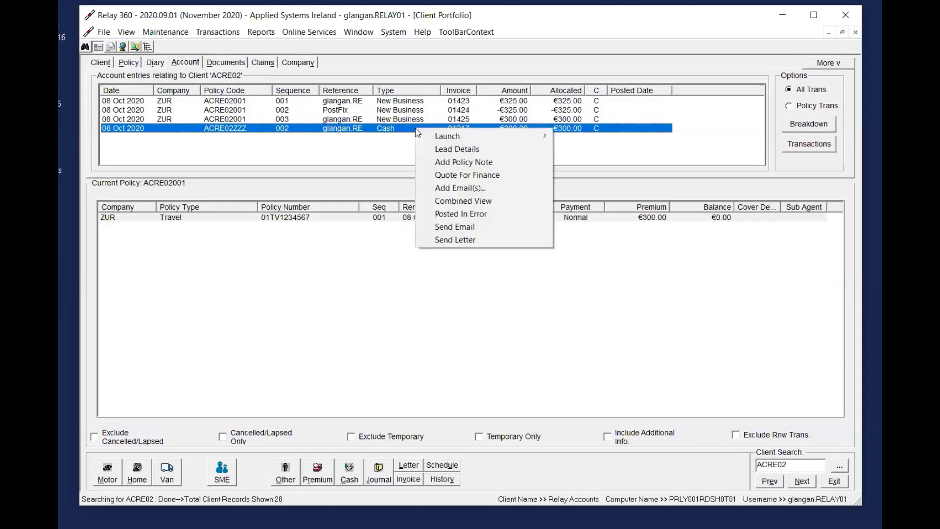
left_click(473, 214)
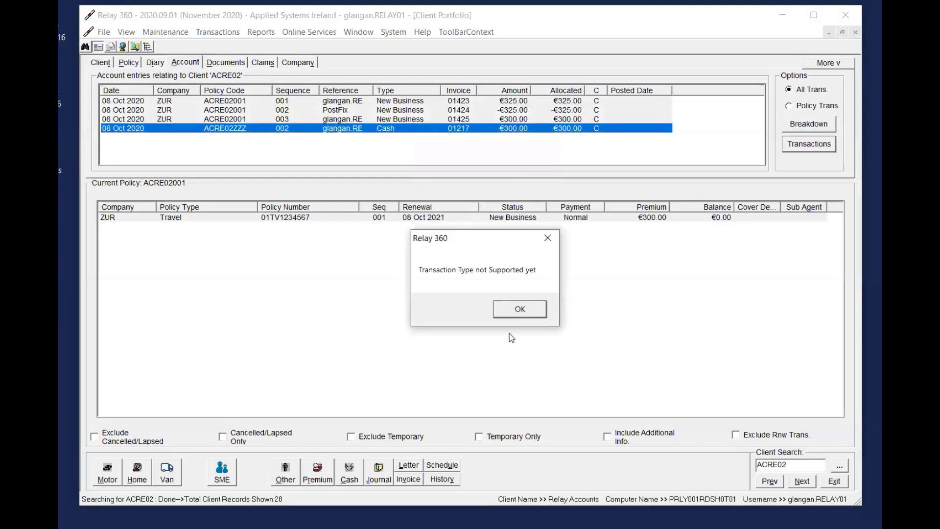
left_click(518, 309)
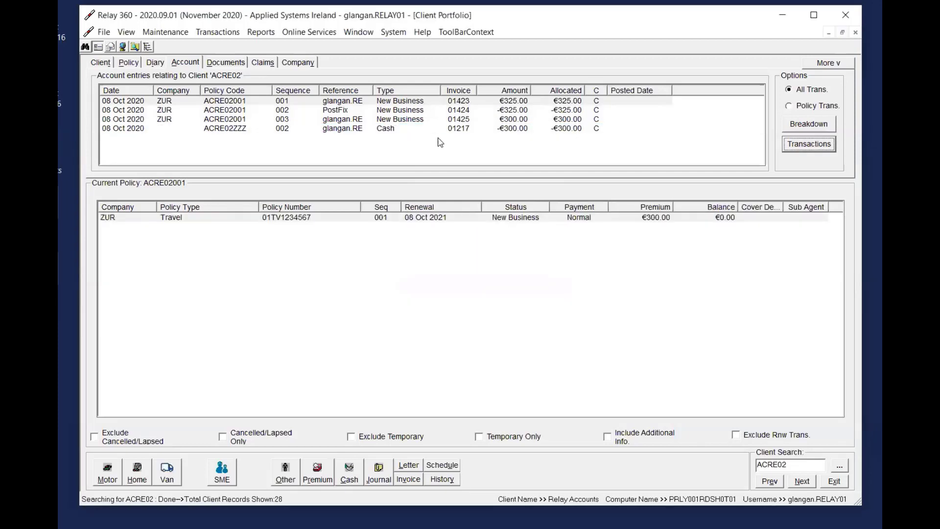
Preview the daily Cash Book report with full details for transactions posted on 08/10/2020, read its totals and close it
left_click(396, 122)
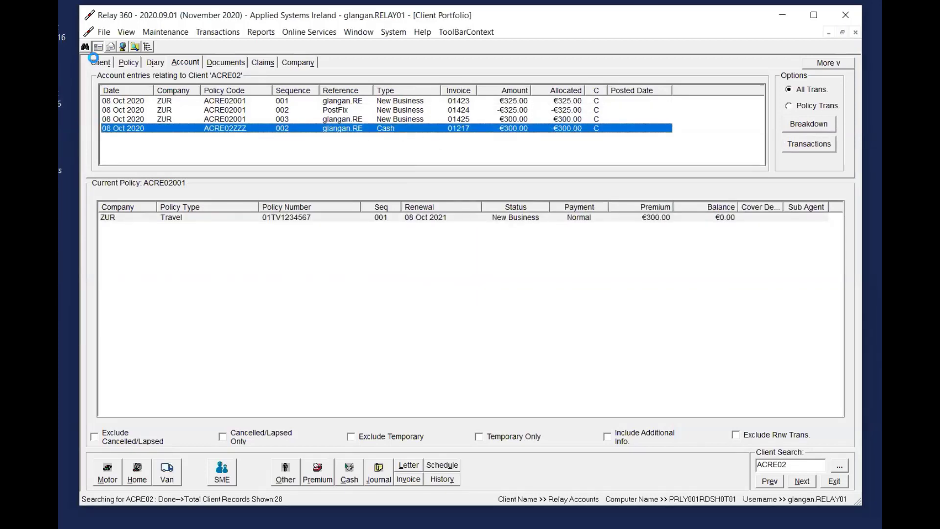
left_click(101, 62)
left_click(261, 31)
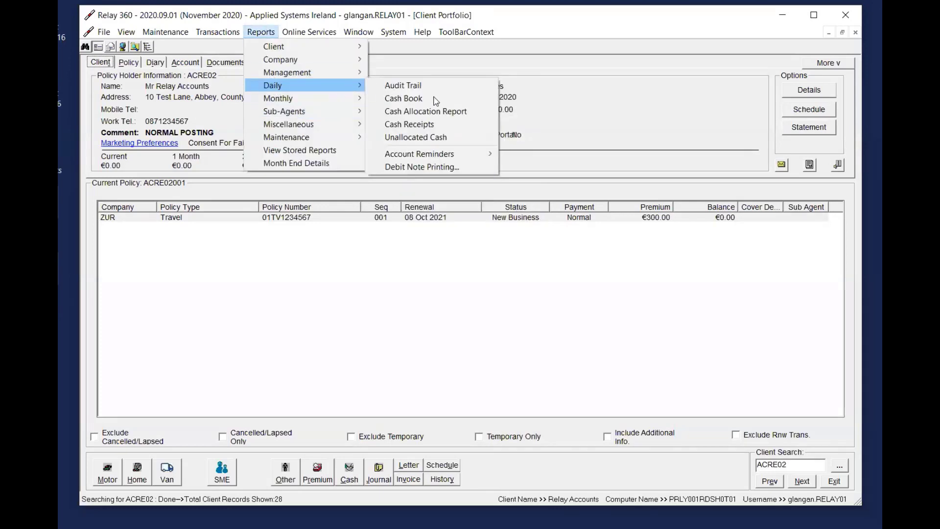
left_click(414, 98)
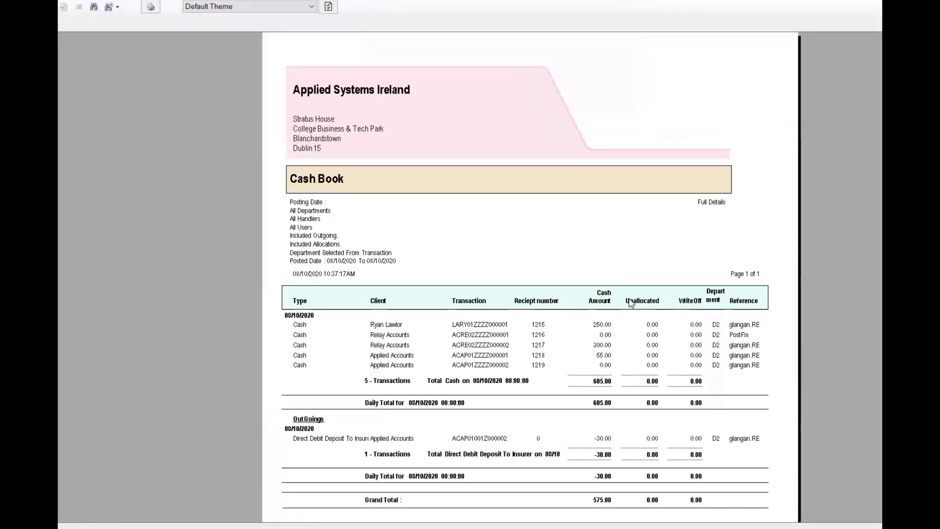
scroll(552, 294, "down", 3)
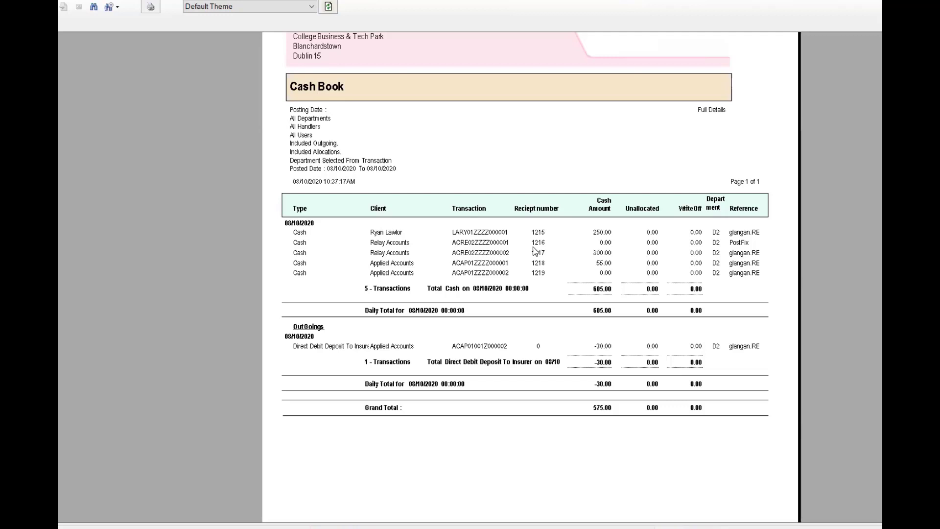
left_click(874, 1)
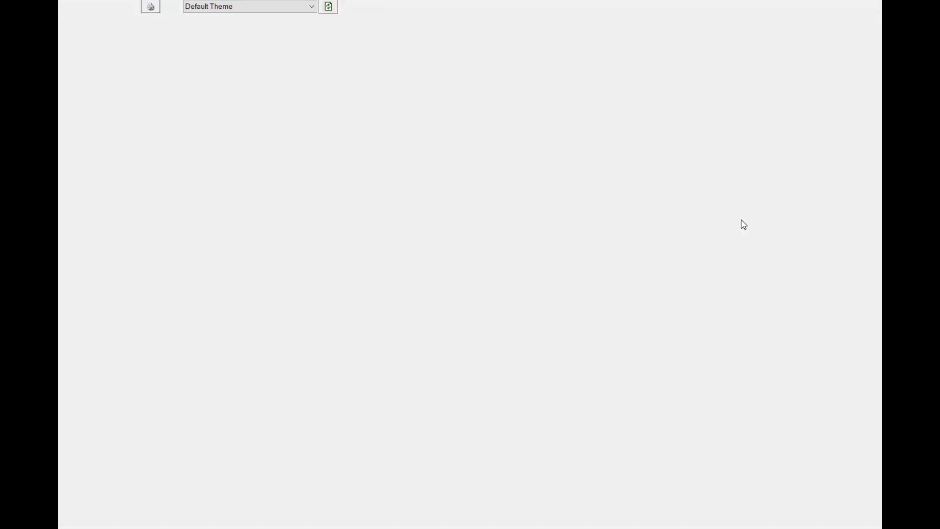
left_click(695, 118)
Check the client's Cash entry in the account entries and return to the client details
left_click(464, 218)
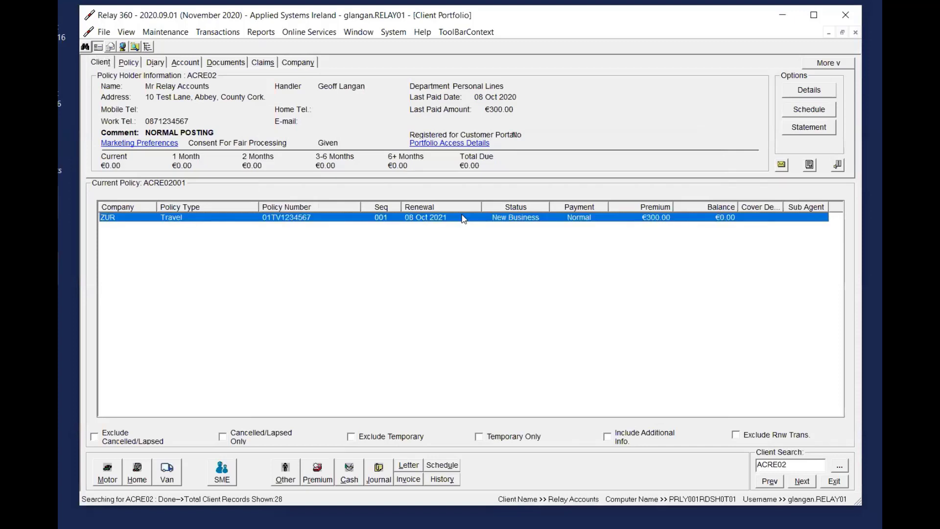
left_click(180, 57)
left_click(491, 128)
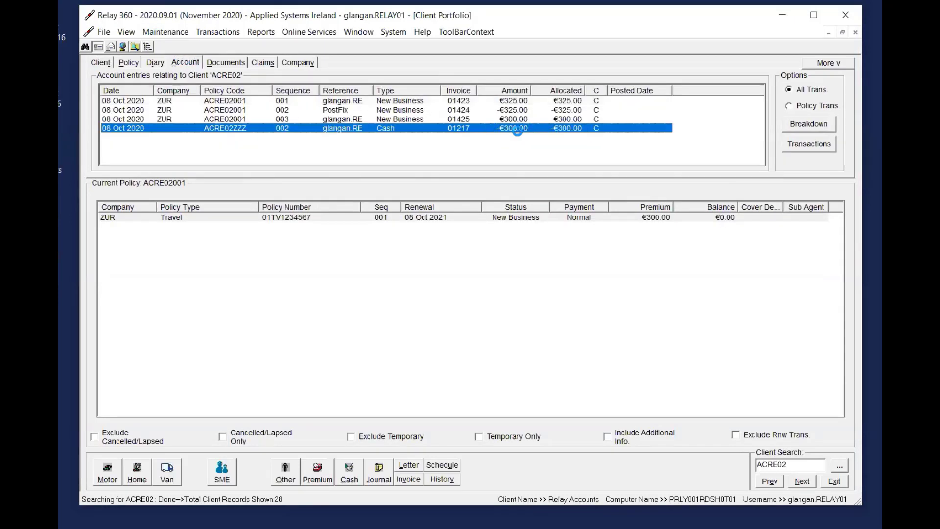
left_click(100, 62)
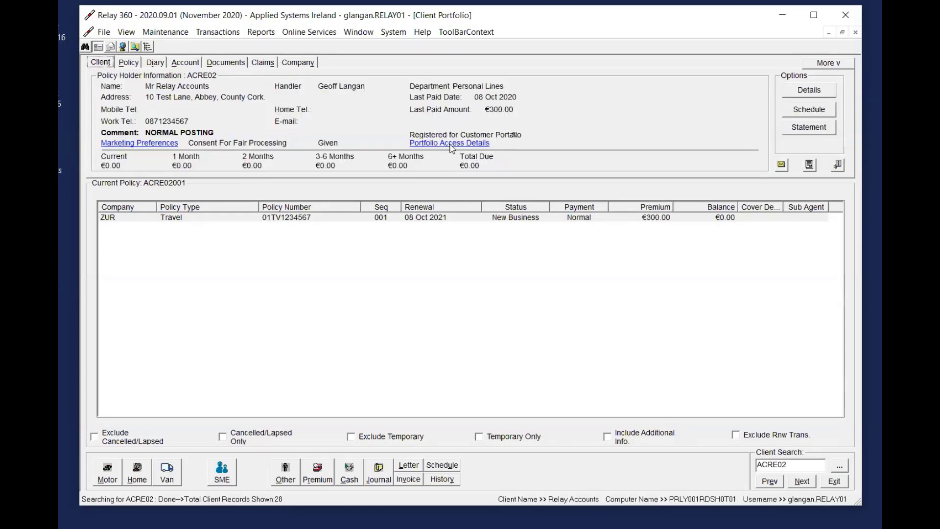
Start a batch cash posting for the current client, entering the client code and an amount of -300.00
left_click(212, 33)
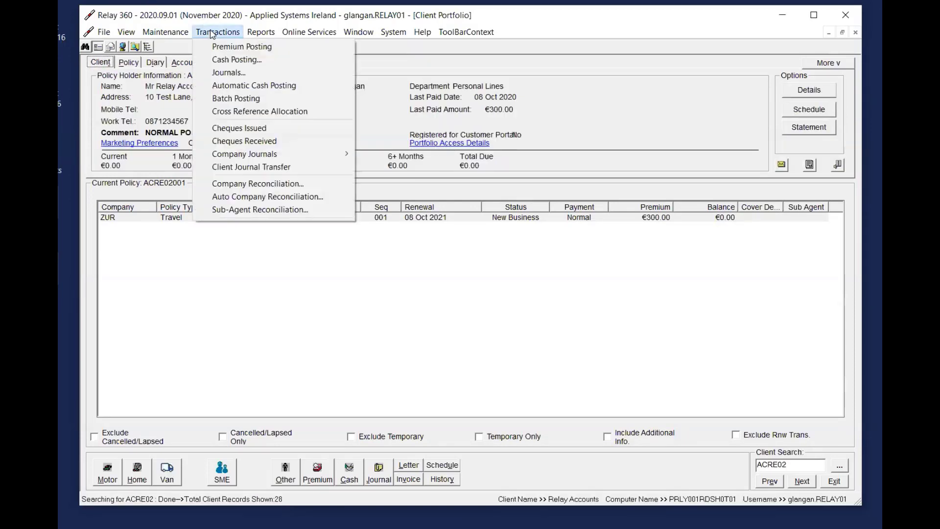
left_click(254, 100)
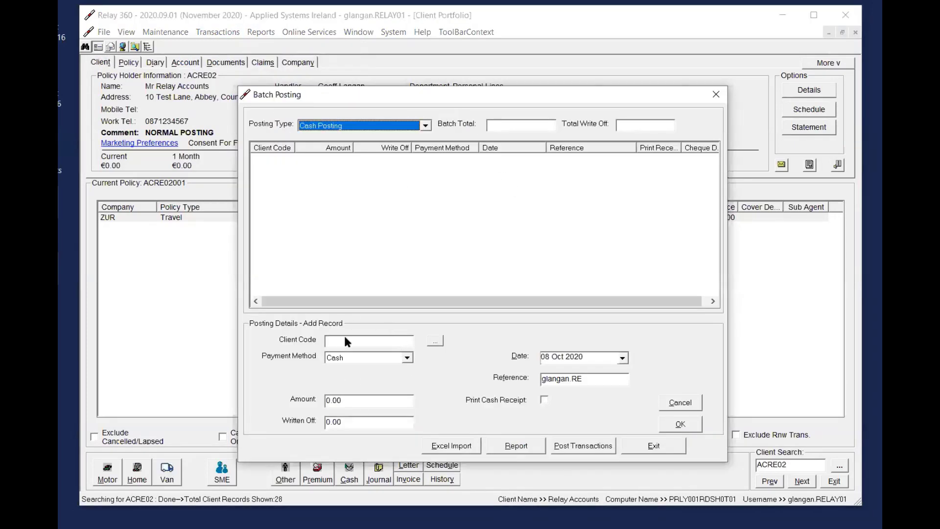
left_click_drag(532, 94, 572, 45)
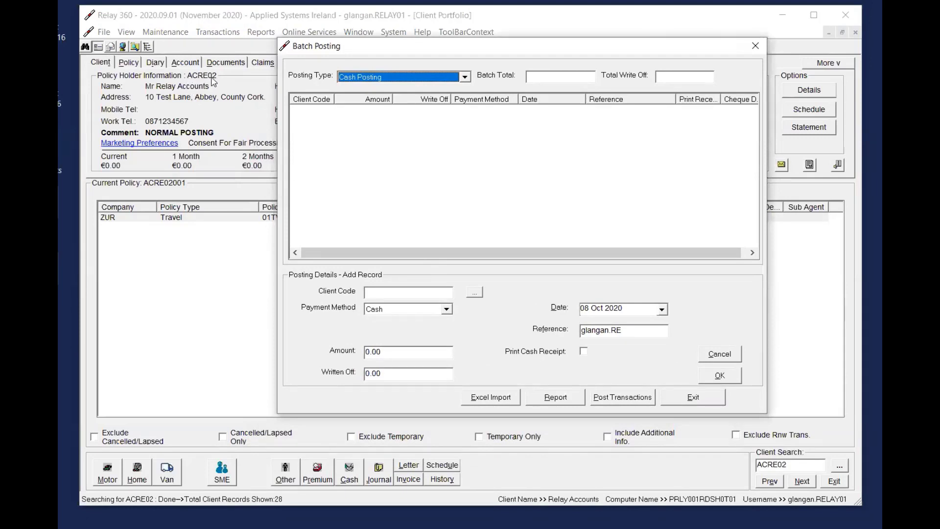
left_click(381, 293)
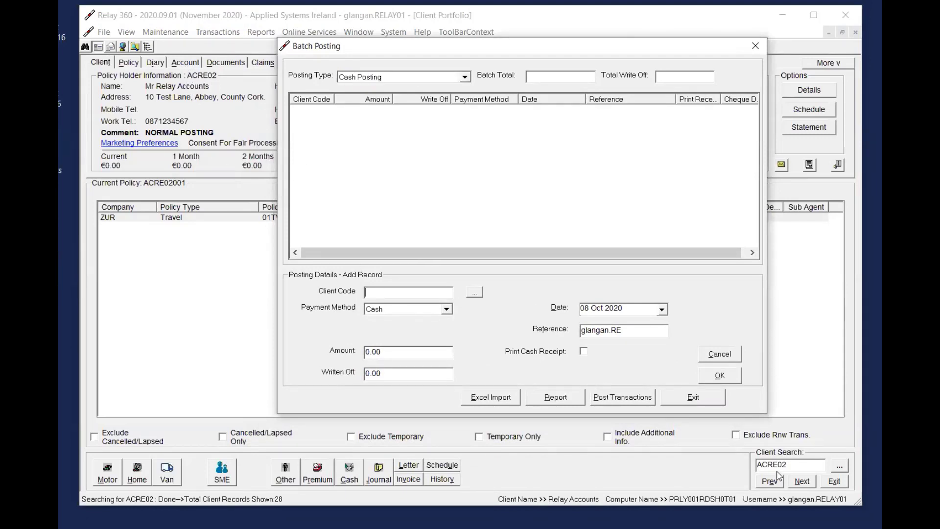
type("ACRE02")
key("Tab")
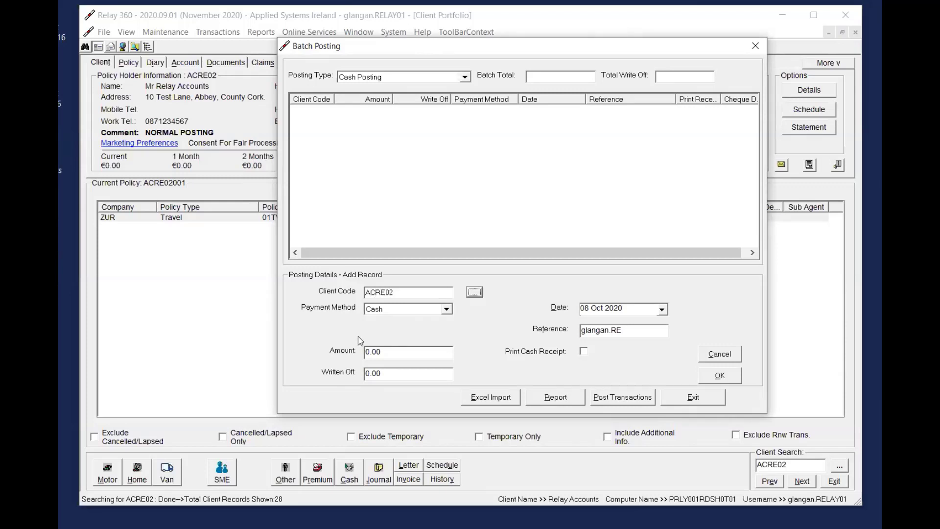
left_click(405, 353)
type("-300")
key("Tab")
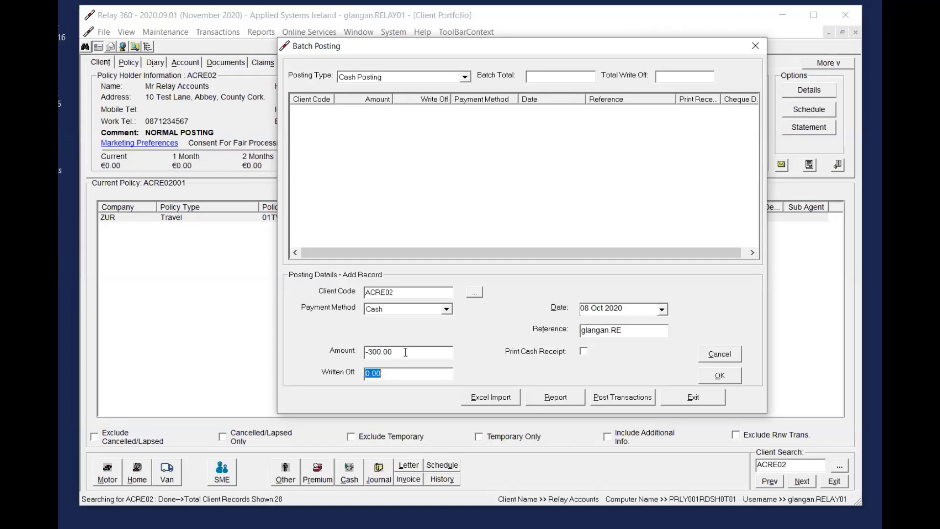
Keep Cash as the payment method and add the -300.00 record to the batch
left_click(378, 311)
left_click(379, 317)
left_click(406, 357)
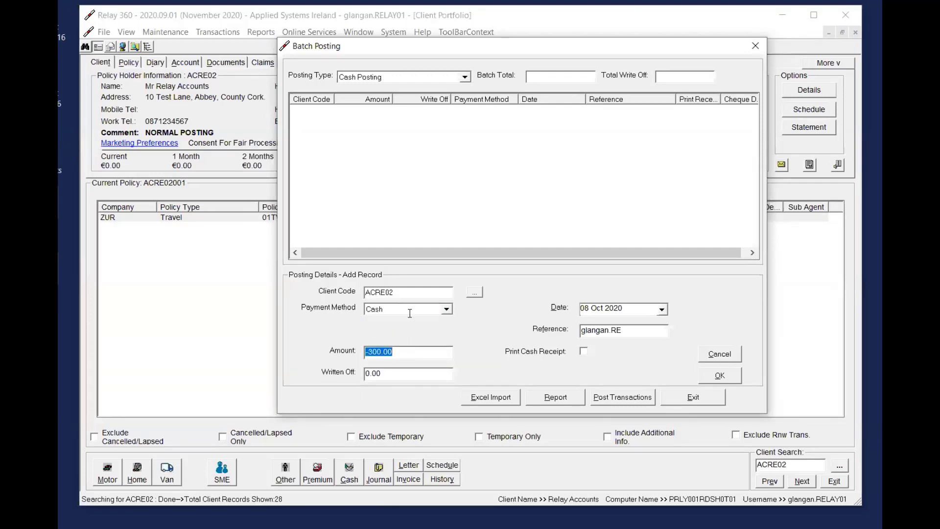
left_click(410, 353)
left_click(392, 311)
left_click(393, 319)
left_click(412, 353)
left_click_drag(428, 356, 355, 354)
left_click(408, 355)
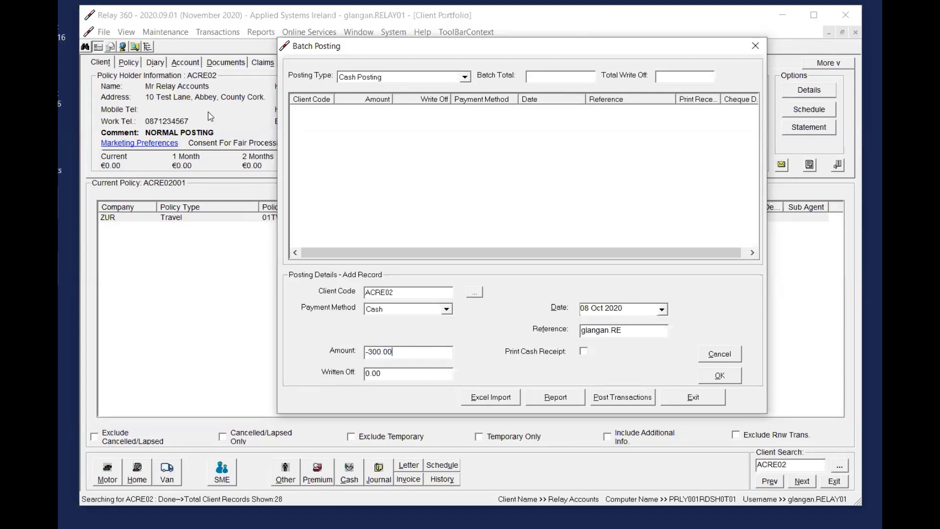
left_click(720, 376)
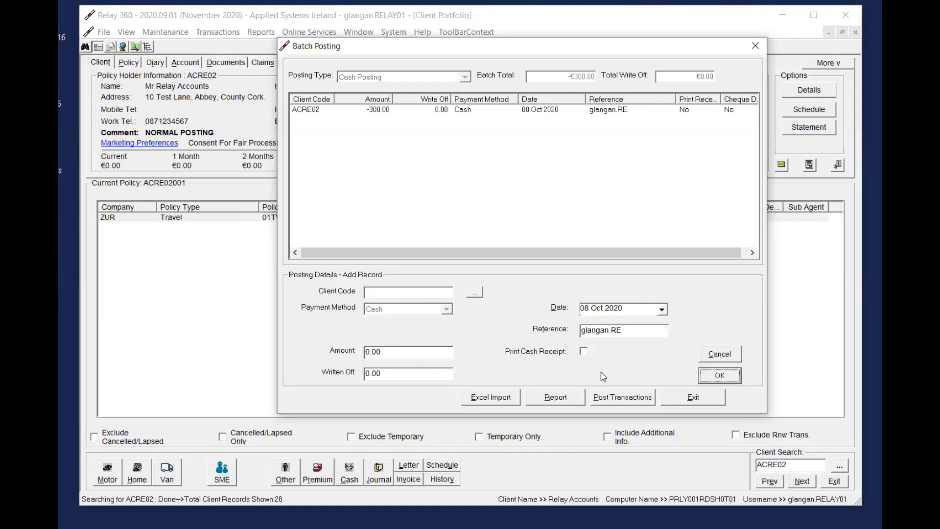
Post the batch to the live accounts without printing the report, and reload the client's record
left_click(632, 398)
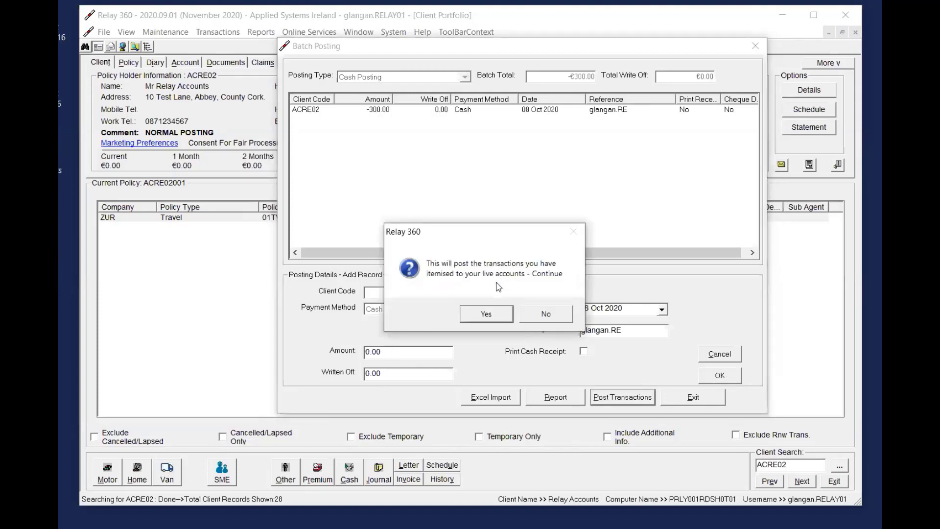
left_click(488, 314)
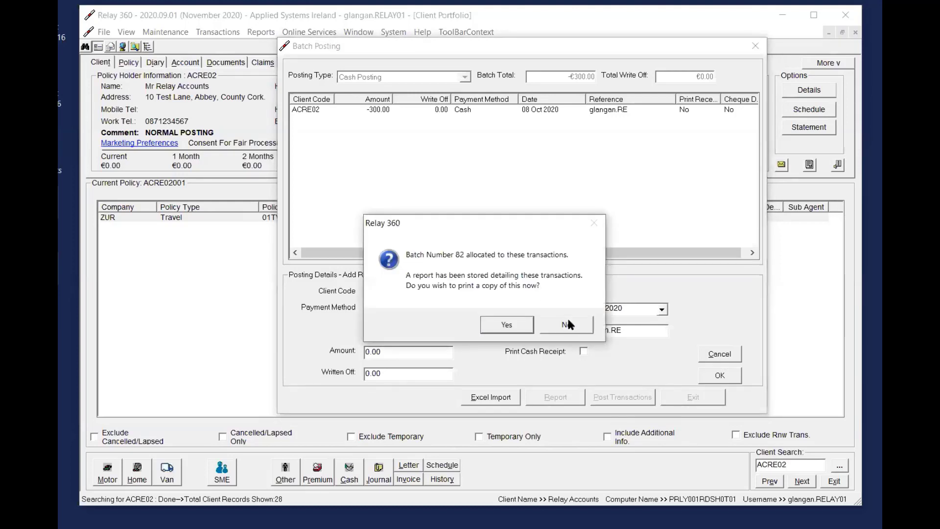
left_click(568, 324)
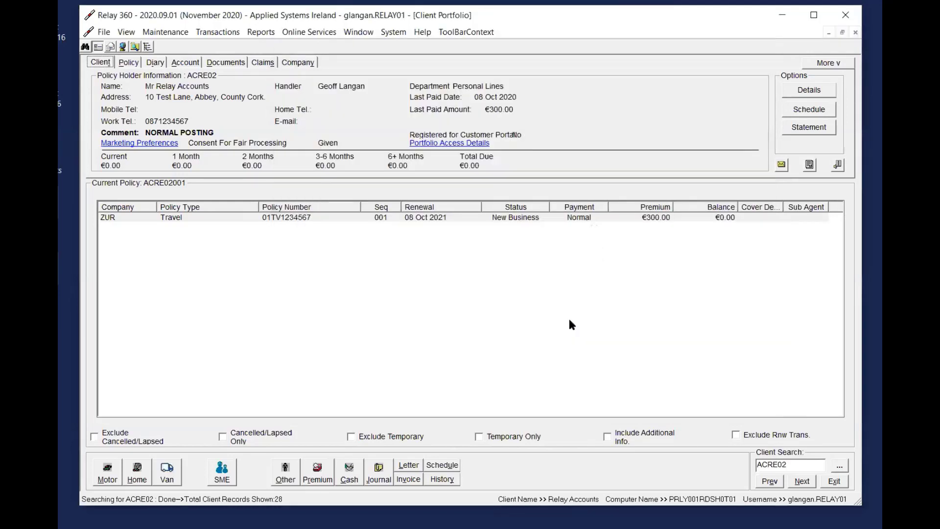
left_click(802, 470)
key("Return")
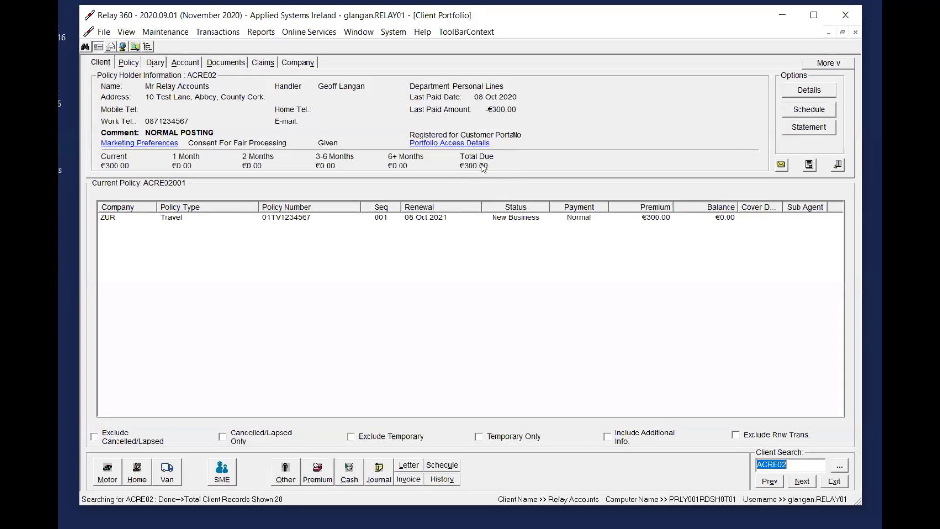
Compare the original and reversing Cash entries in the client's account, and return to the client details
left_click(196, 62)
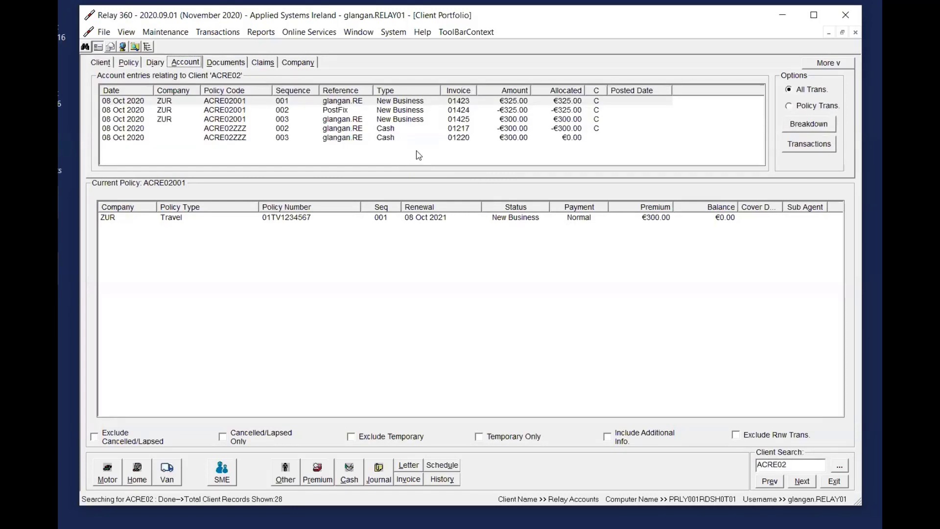
left_click(489, 128)
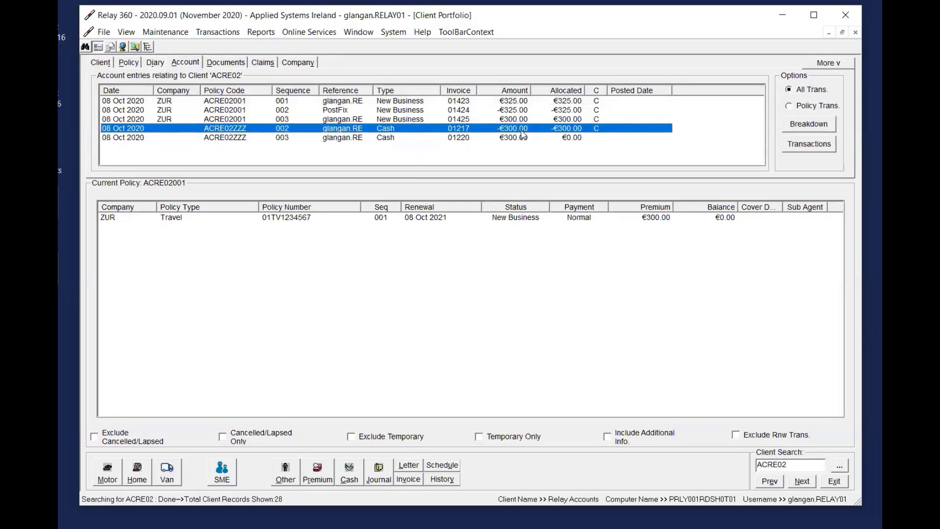
left_click(94, 63)
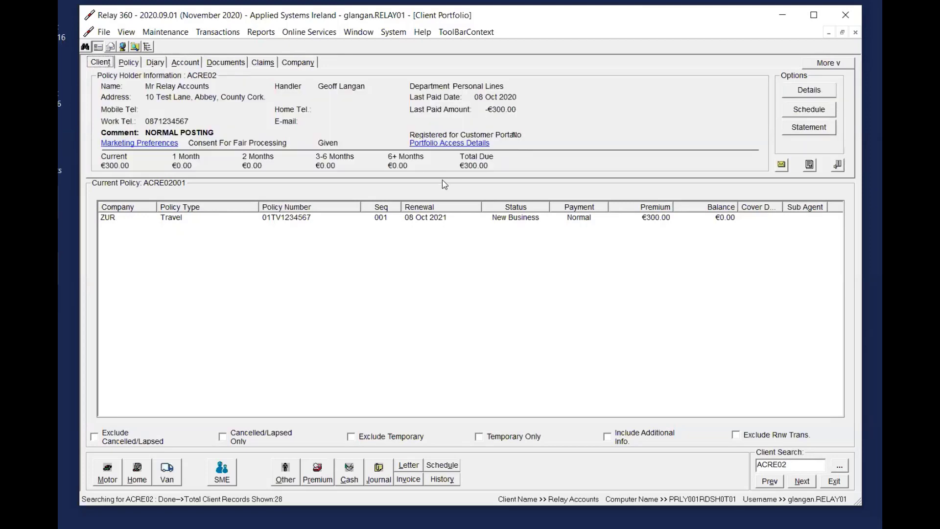
Post a payment of 300.00 on the Travel policy with payment method Cheque, allocating it automatically
left_click(443, 217)
left_click(349, 473)
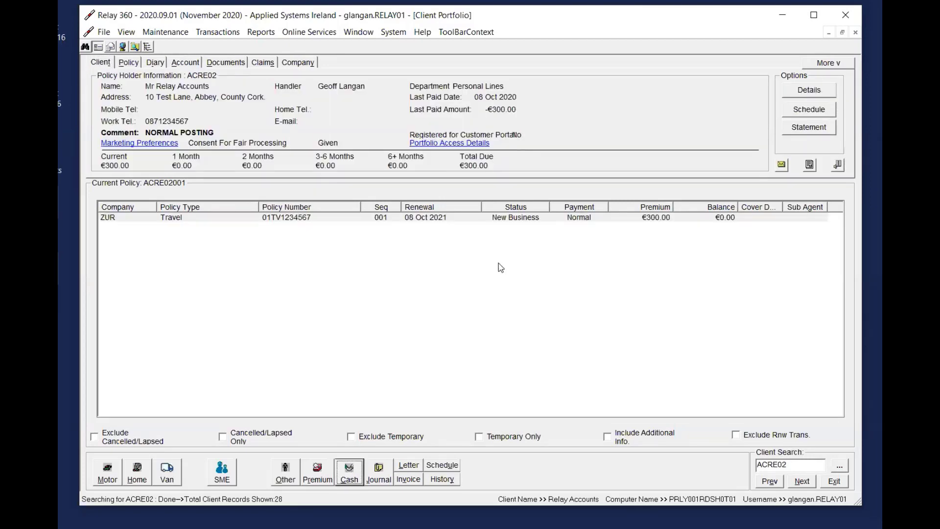
type("300")
key("Tab")
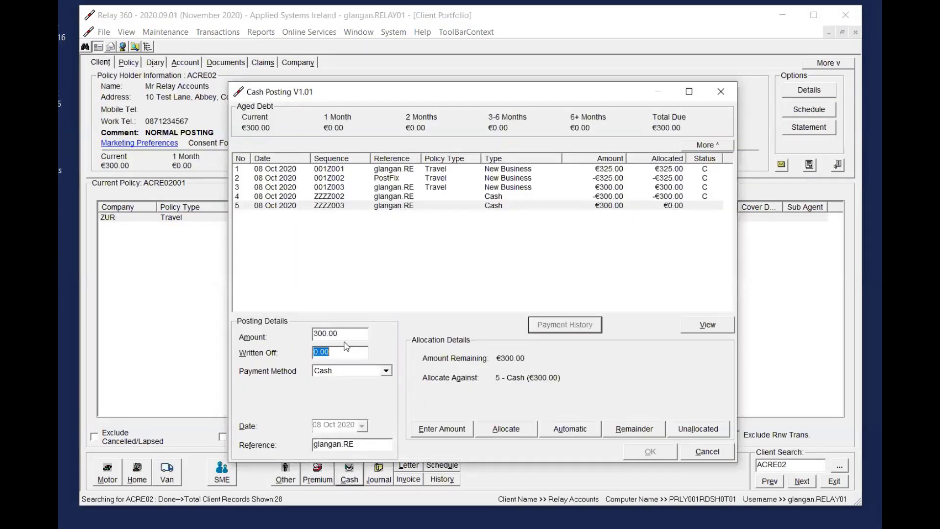
left_click(363, 369)
left_click(344, 391)
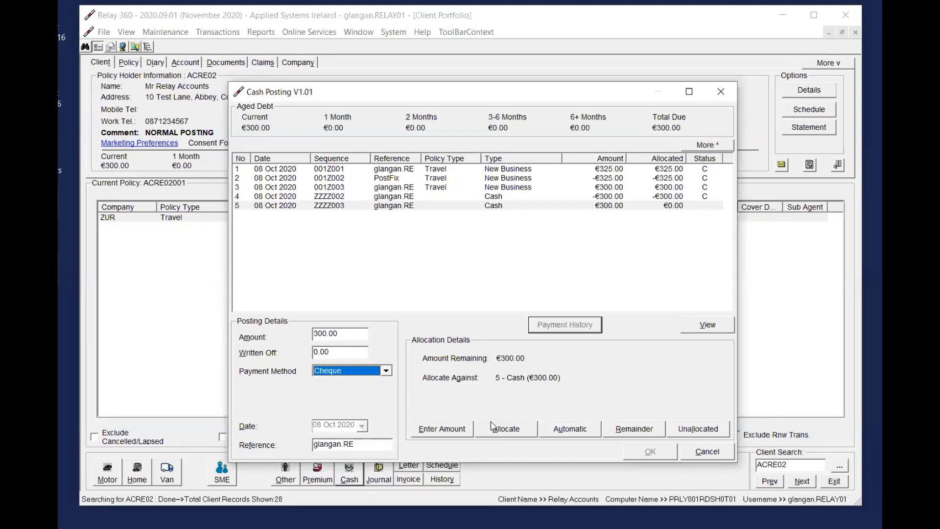
left_click(559, 431)
left_click(651, 448)
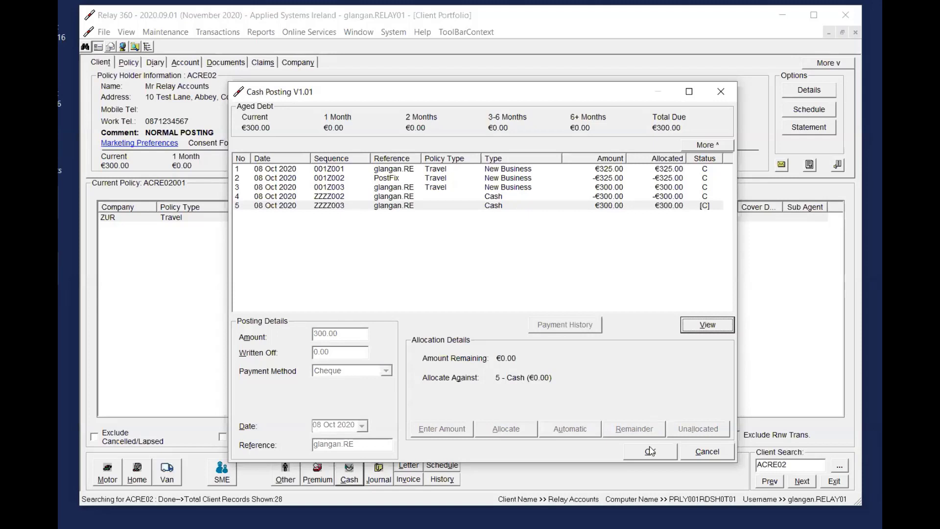
left_click(547, 308)
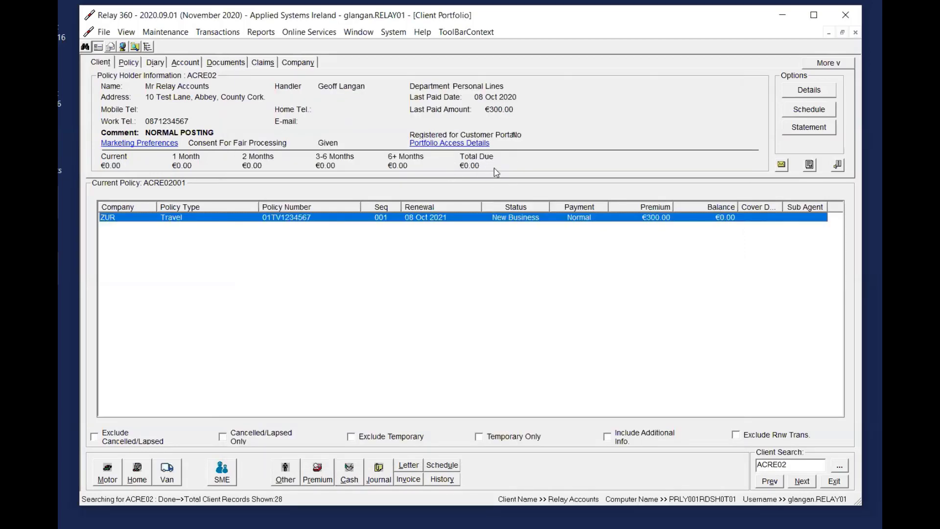
Check the client's account entries, and preview the daily Cash Book report with full details posted on 08/10/2020
left_click(186, 62)
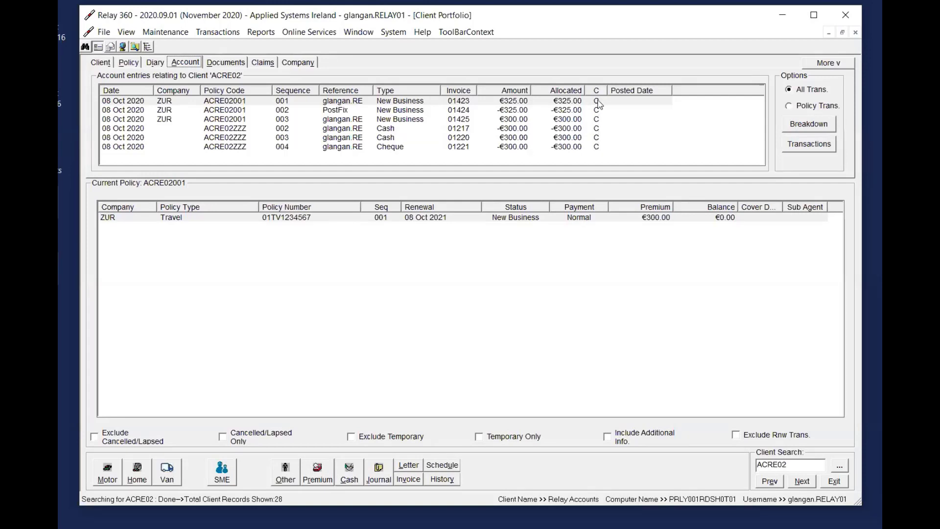
left_click(110, 62)
left_click(261, 32)
mouse_move(332, 88)
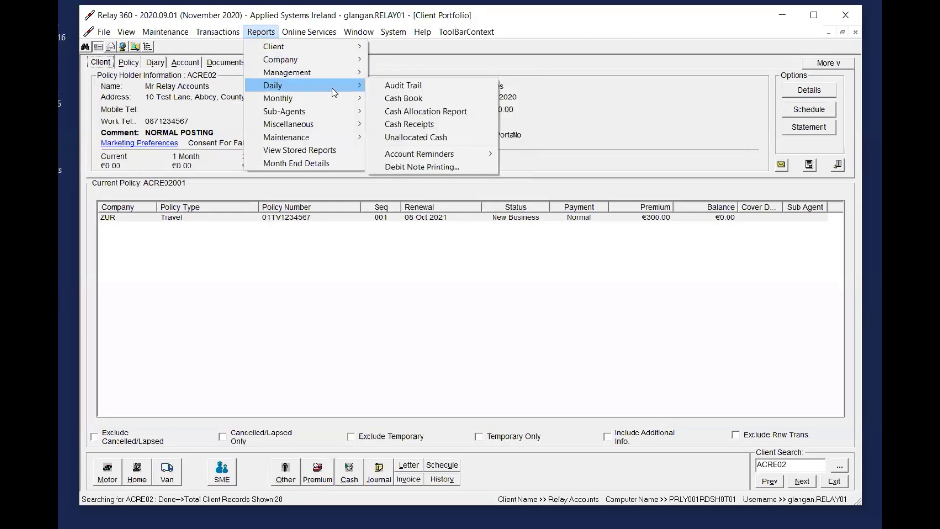
left_click(409, 100)
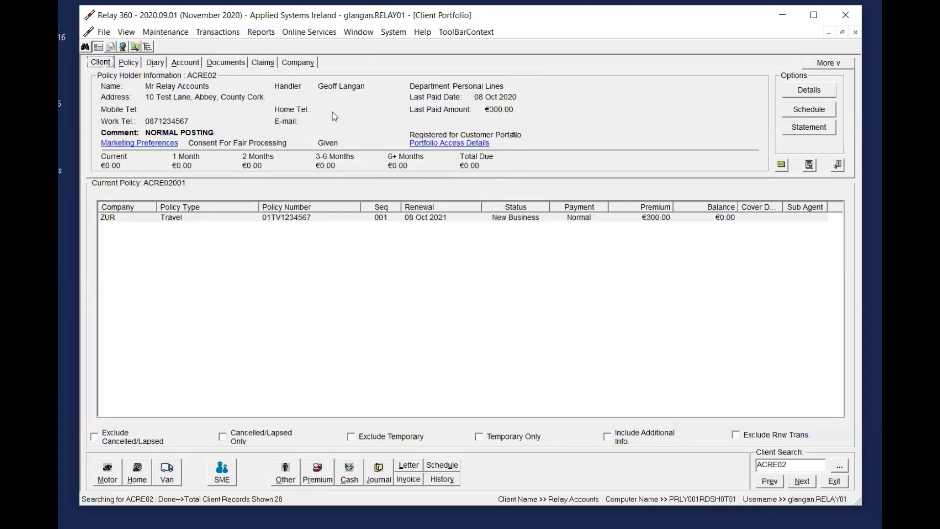
left_click(539, 400)
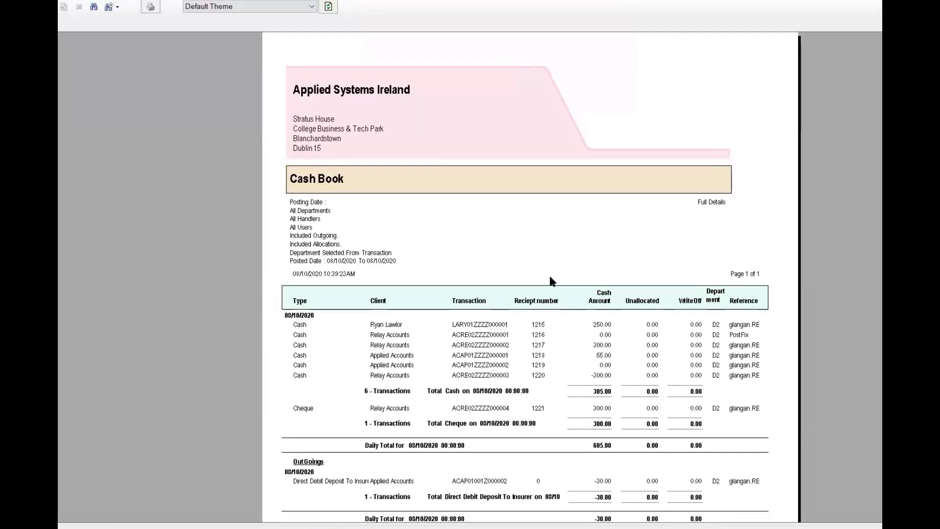
scroll(342, 265, "down", 3)
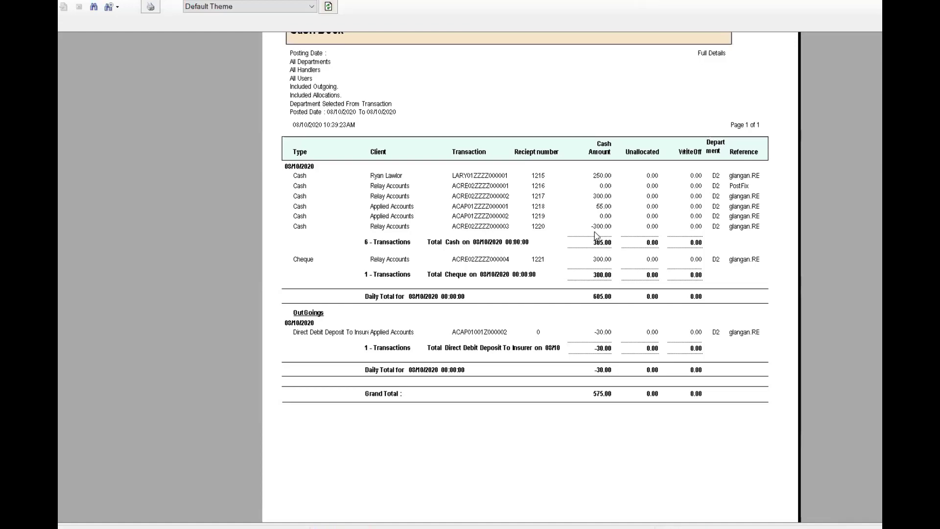
left_click(872, 1)
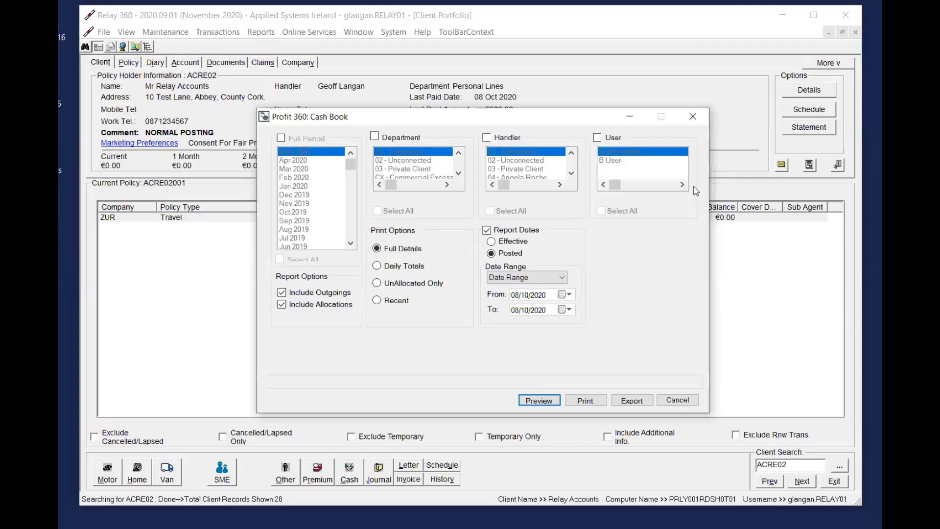
Close the Cash Book report options, review the client's account entries, and return to the client details
left_click(688, 115)
left_click(433, 218)
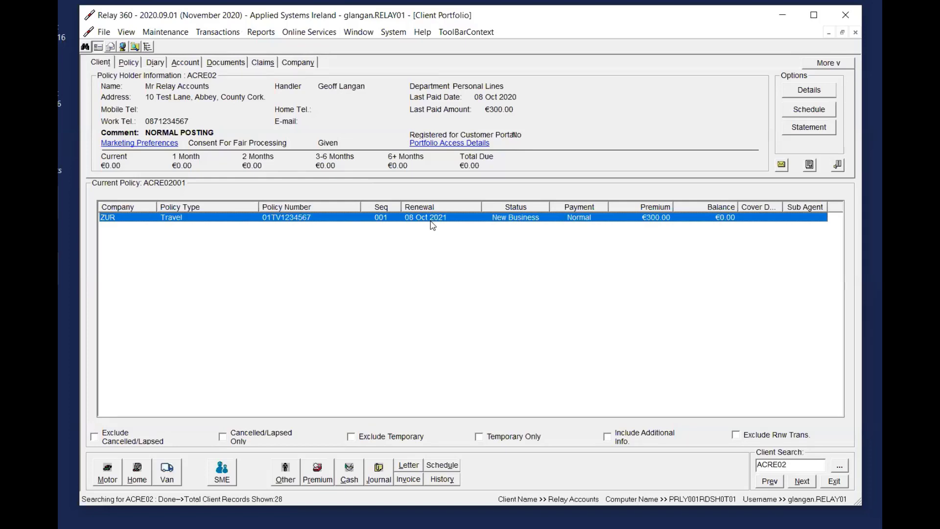
left_click(191, 66)
right_click(408, 101)
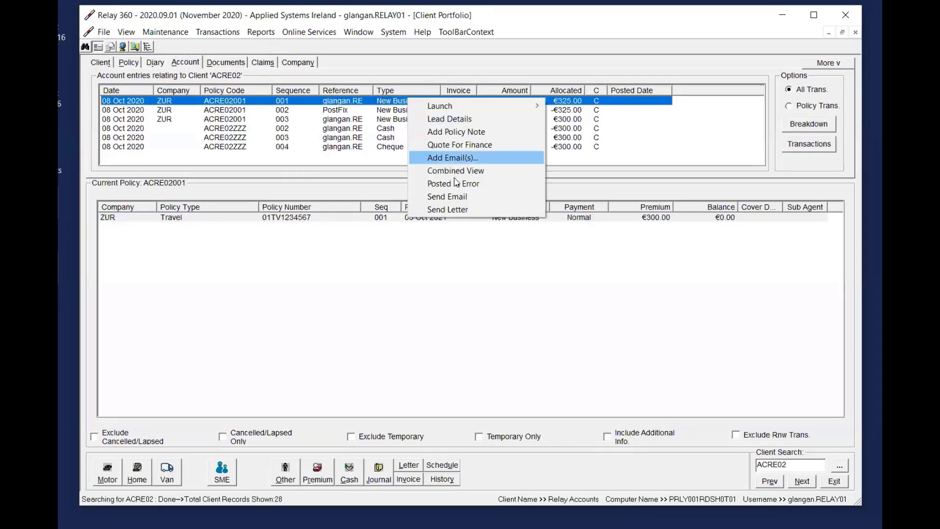
left_click(130, 64)
left_click(108, 63)
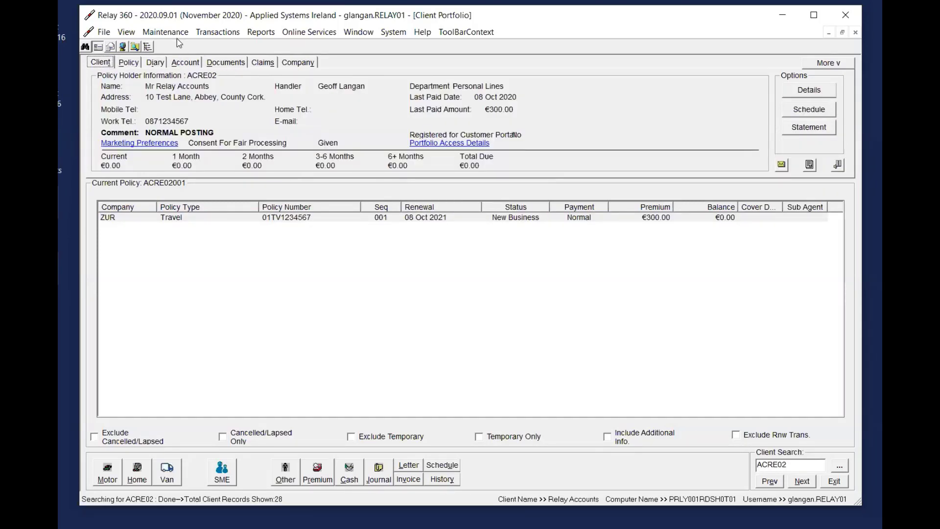
View the Batch Posting form for cash postings, and close it without adding a record
left_click(218, 32)
left_click(439, 309)
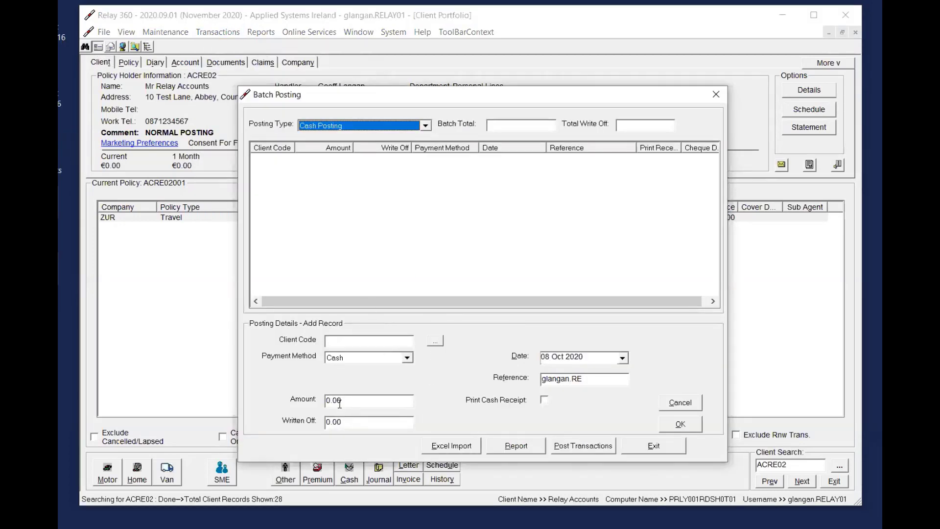
left_click(716, 94)
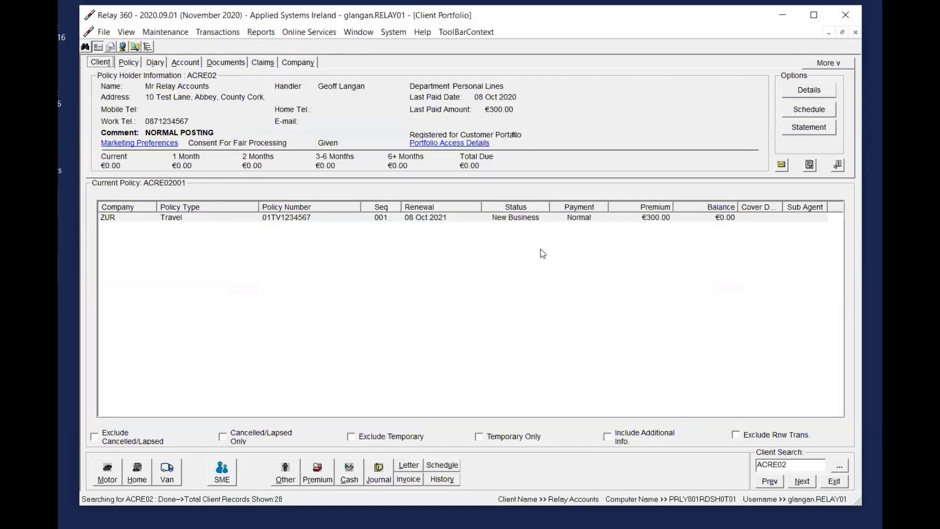
left_click(384, 218)
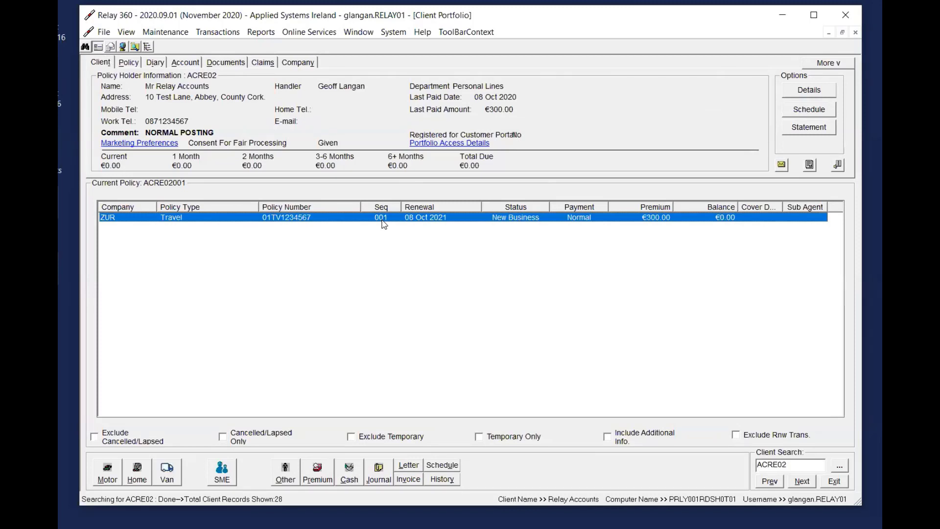
Leave the current client's portfolio and load the fourth client in the list of recently used clients
left_click(835, 481)
double_click(148, 85)
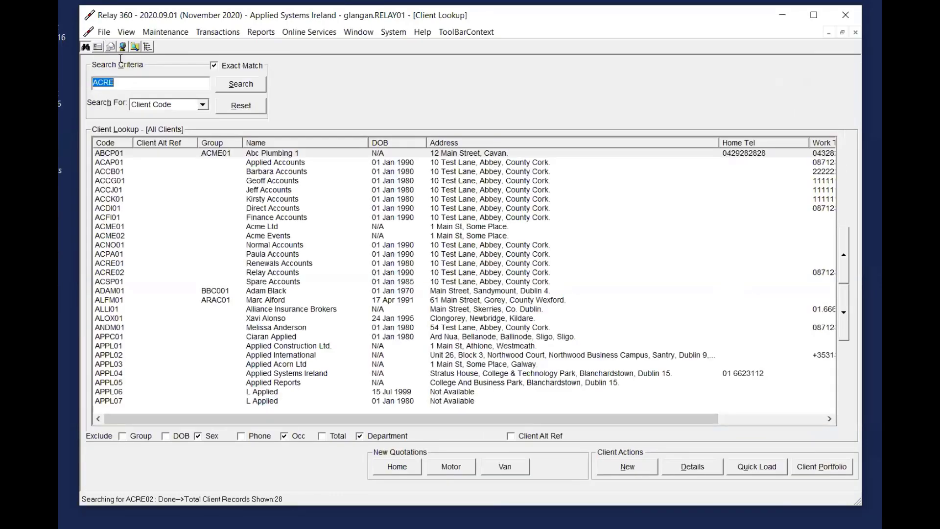
left_click(103, 32)
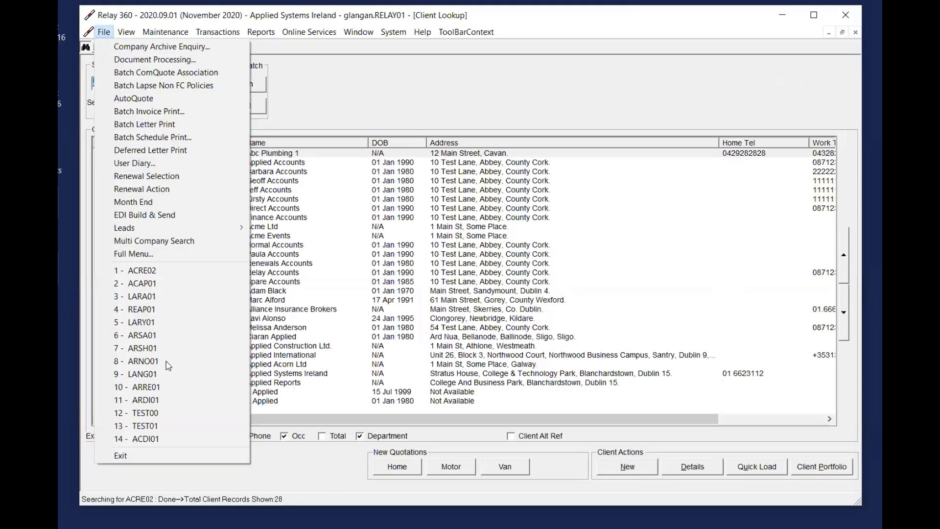
left_click(159, 308)
left_click(131, 311)
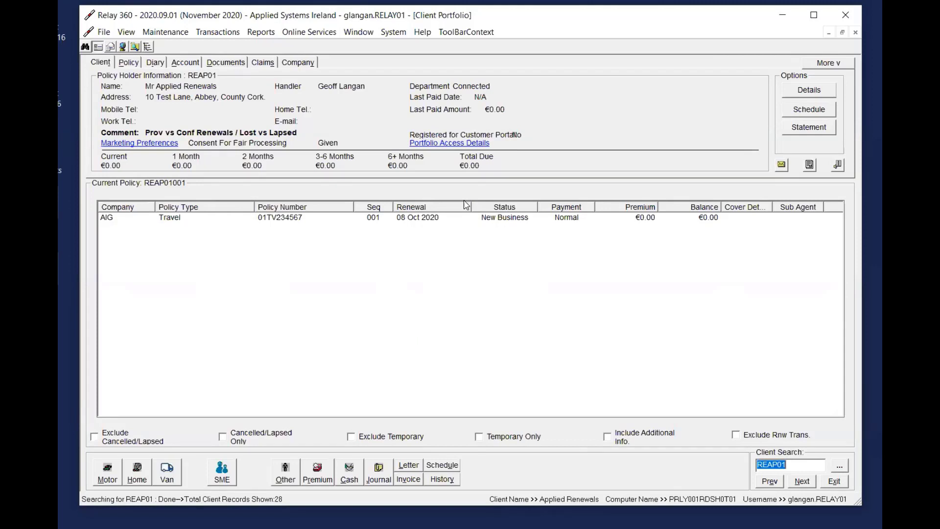
Start a premium posting on the AIG Travel policy with premium type Provisional Renewal
left_click(415, 228)
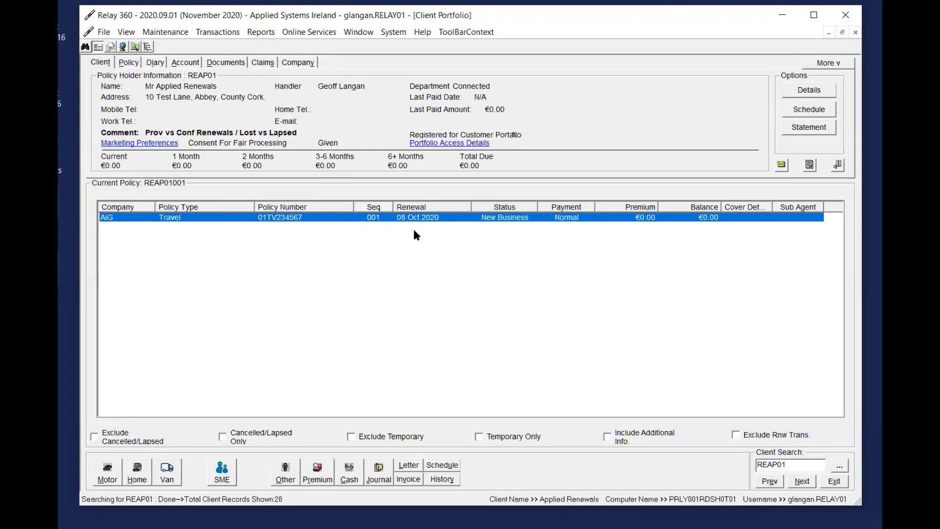
left_click(333, 476)
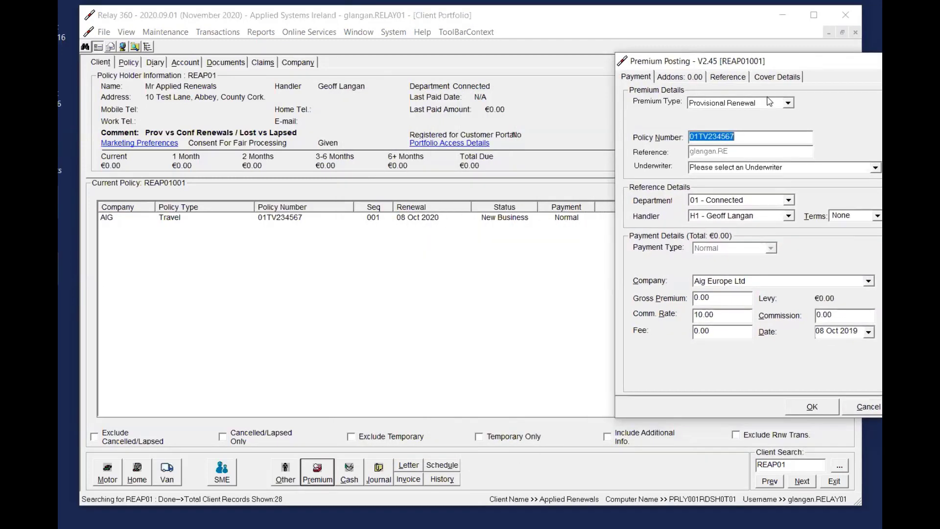
left_click(773, 103)
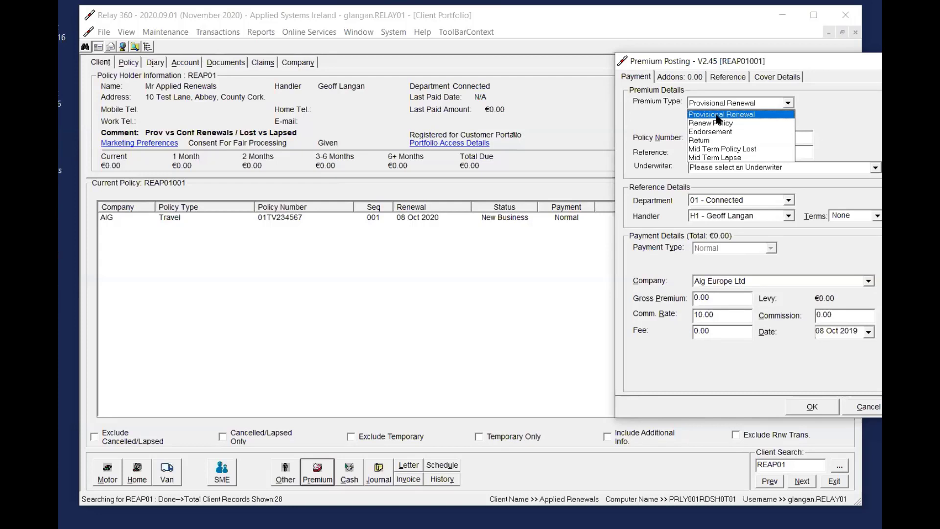
left_click(744, 117)
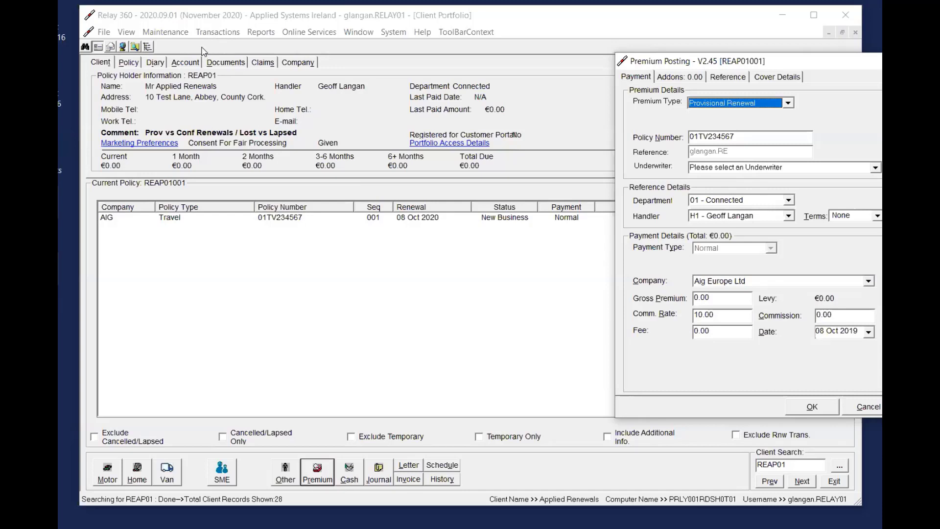
Switch the premium type to Renew Policy for comparison, and set it back to Provisional Renewal
left_click(730, 105)
left_click(730, 122)
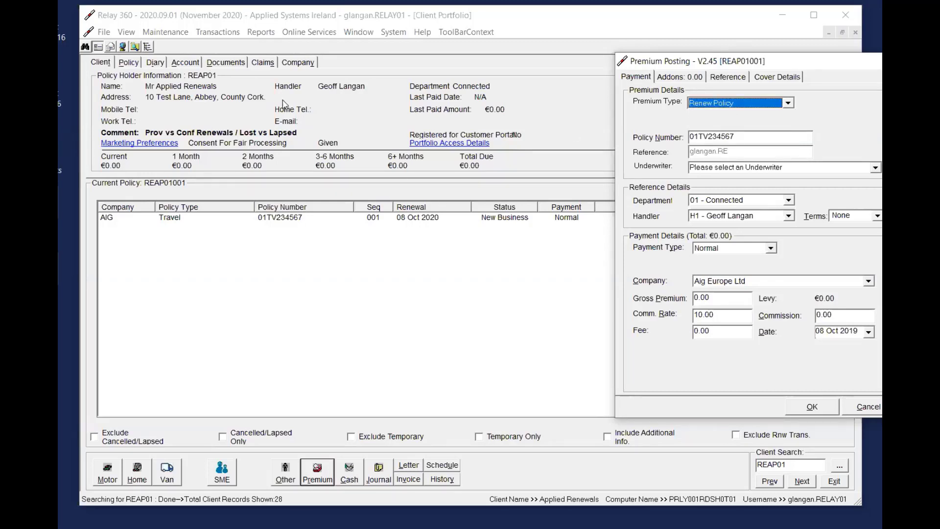
left_click(735, 105)
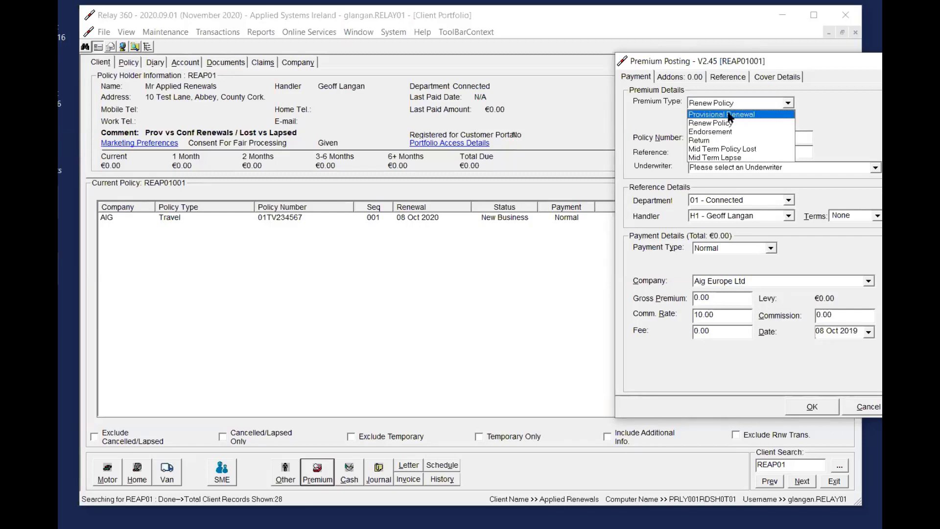
left_click(740, 116)
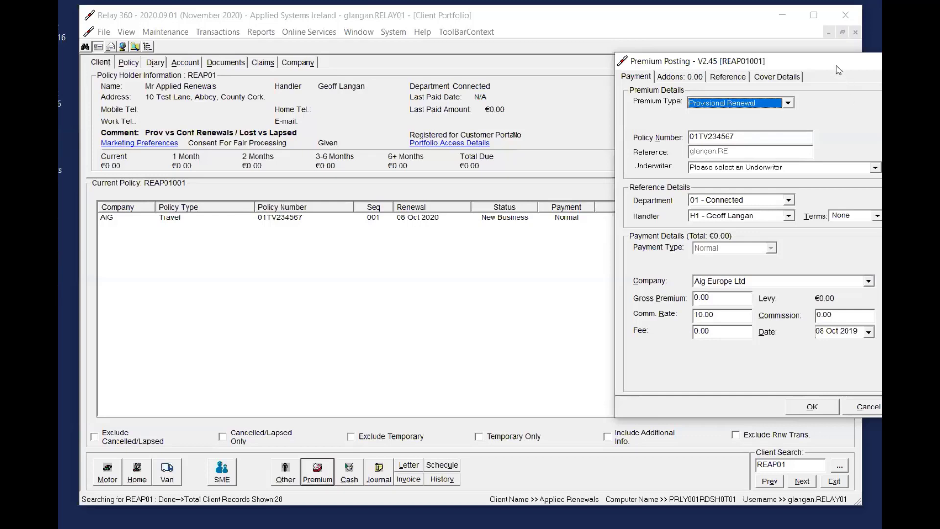
left_click(759, 104)
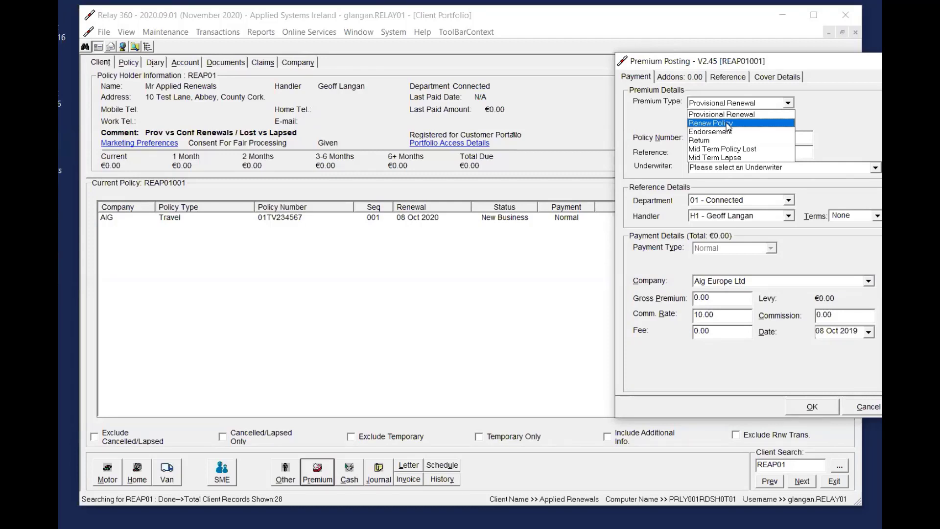
left_click(752, 114)
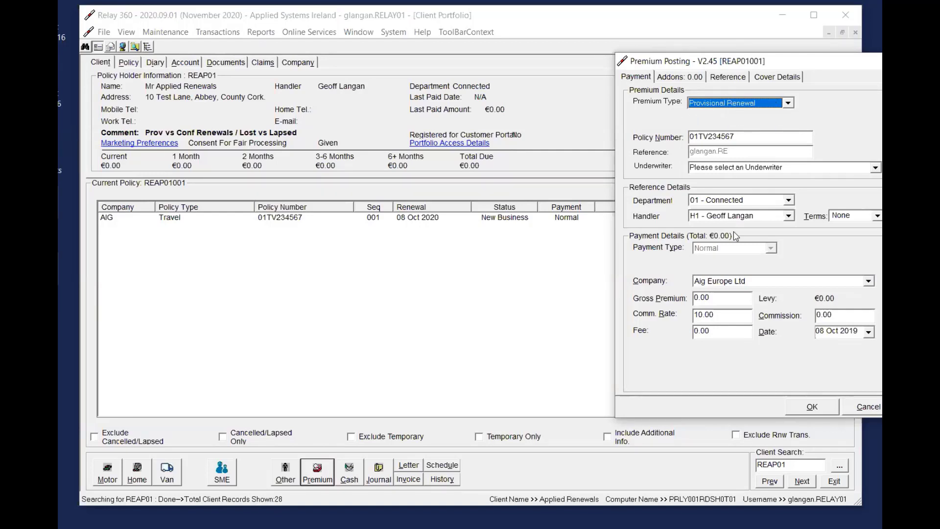
Set the provisional renewal's gross premium to 400.00 and its fee to 25.00, keeping the default commission rate
left_click(730, 300)
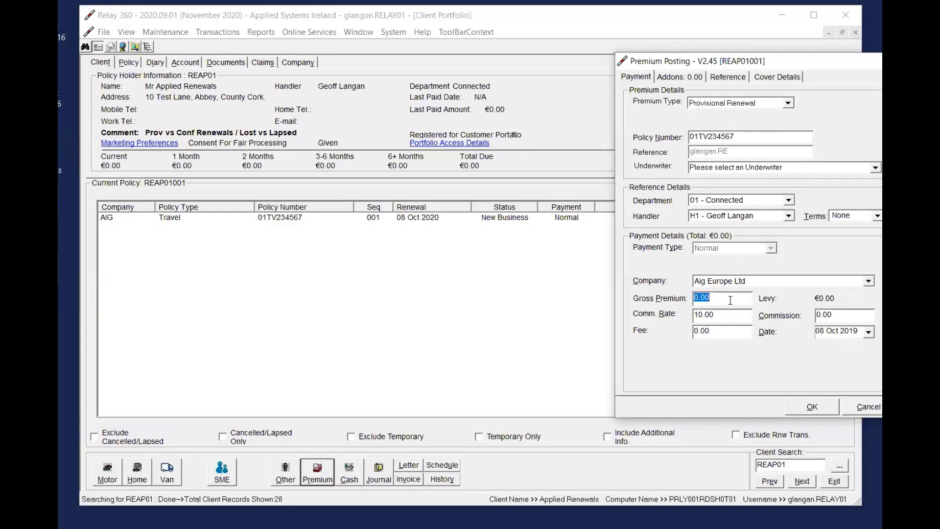
type("400")
key("Tab")
key("Tab")
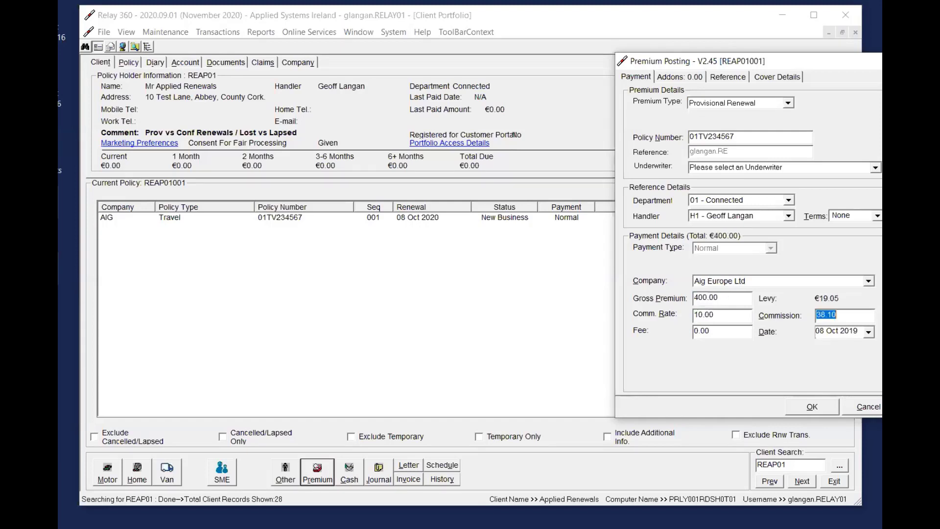
key("Tab")
type("25")
Set the posting date to 08 Oct 2020 and post the provisional renewal
key("Tab")
key("End")
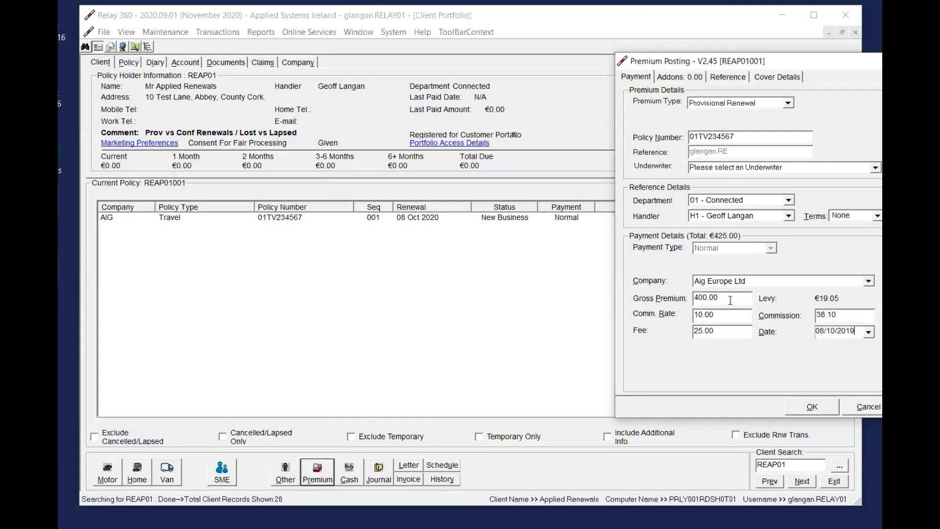
type("20")
key("Tab")
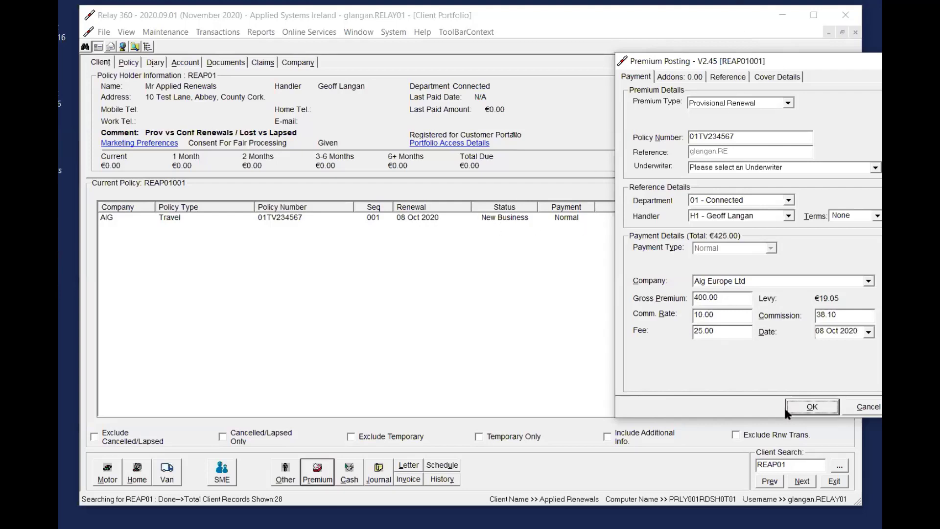
left_click(812, 410)
left_click(850, 271)
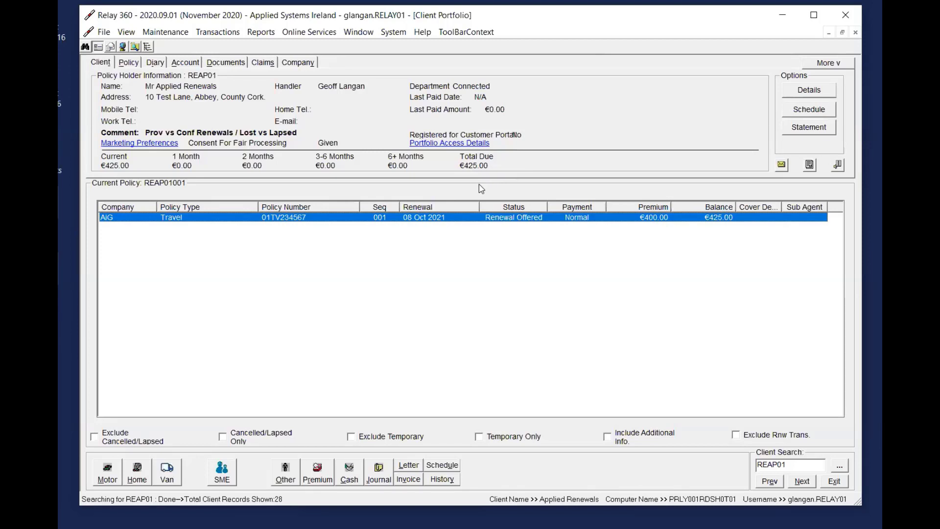
Review the client's account entries with the Type column widened, check the company entries, and return to the client details
left_click(190, 63)
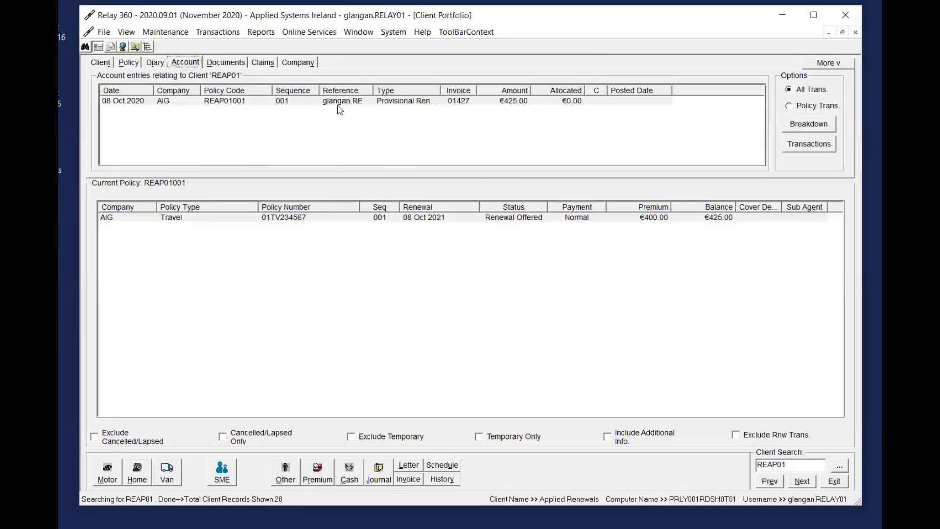
left_click(405, 103)
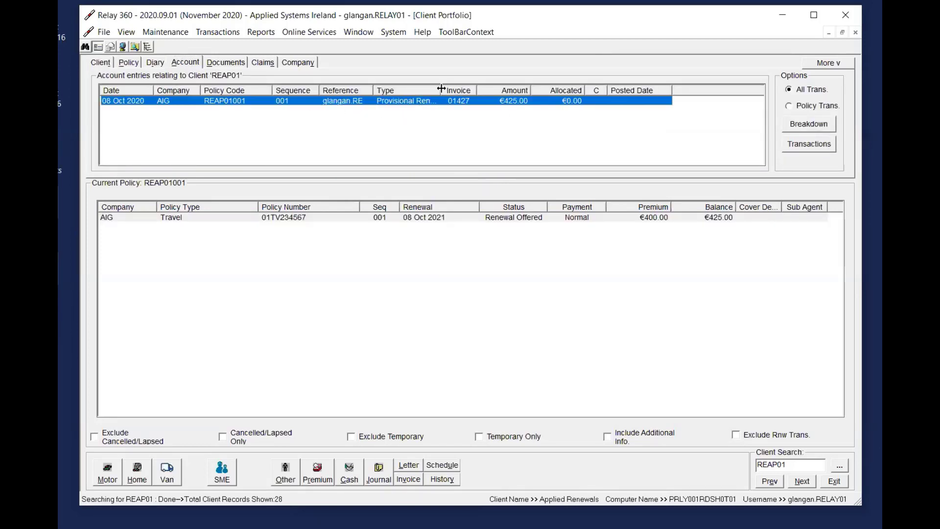
left_click_drag(441, 90, 476, 90)
left_click(298, 64)
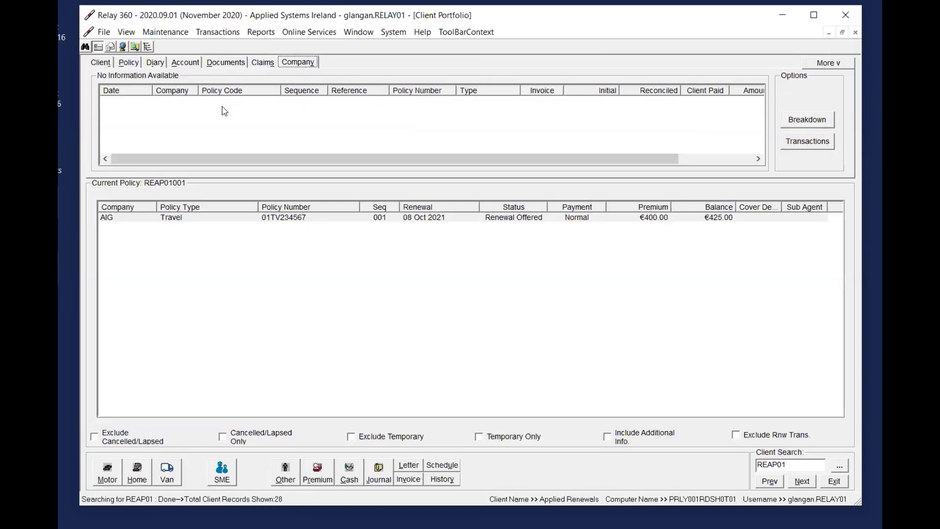
left_click(185, 62)
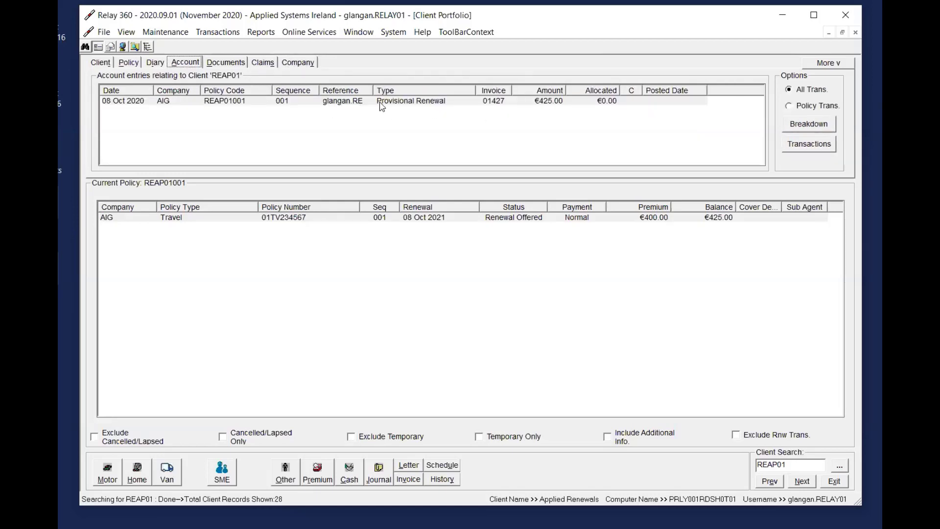
left_click(100, 63)
View the Travel policy's outstanding provisional renewal in Cash Posting, and close it without posting a payment
left_click(493, 221)
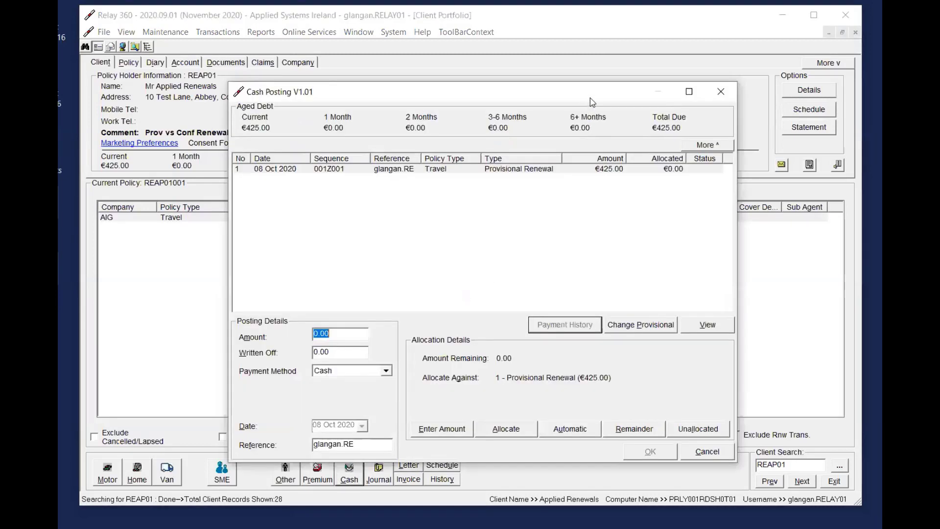
left_click_drag(591, 94, 613, 94)
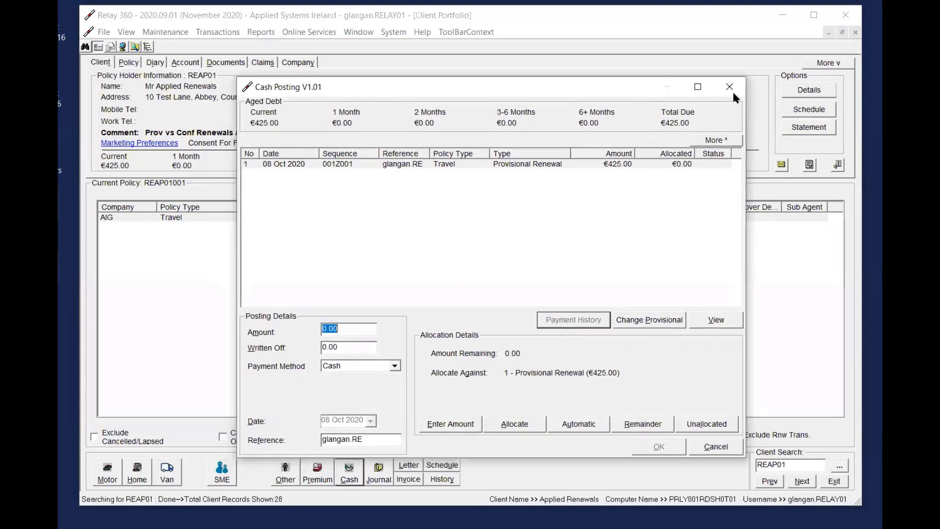
left_click(730, 89)
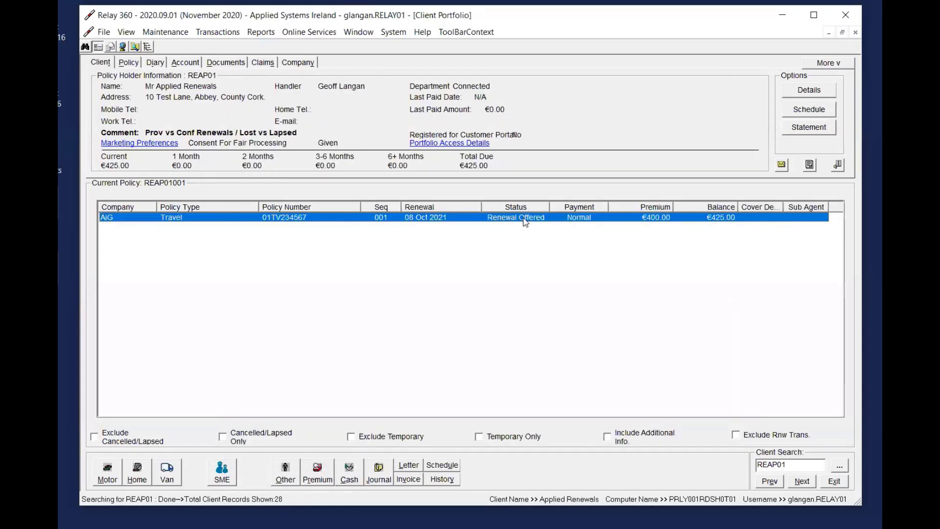
Check the Travel policy's company entries again for the provisional renewal
left_click(301, 63)
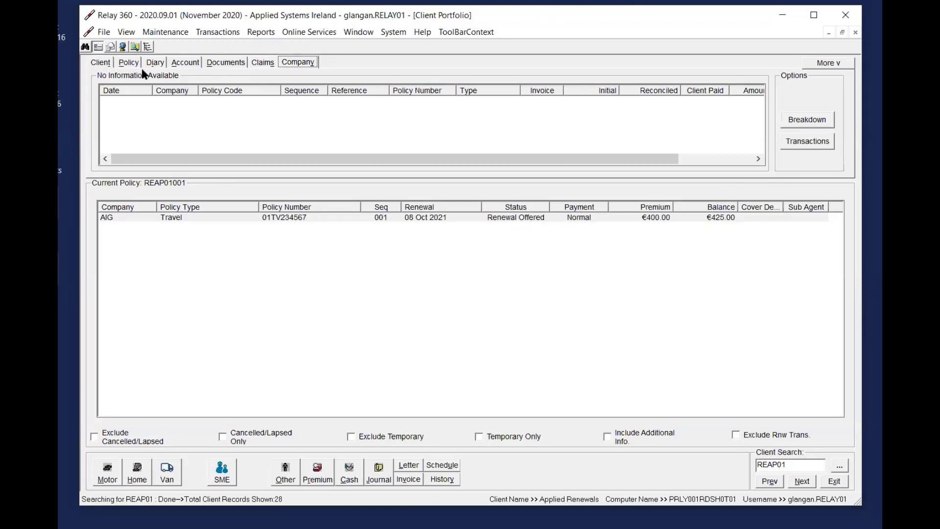
left_click(102, 62)
left_click(457, 217)
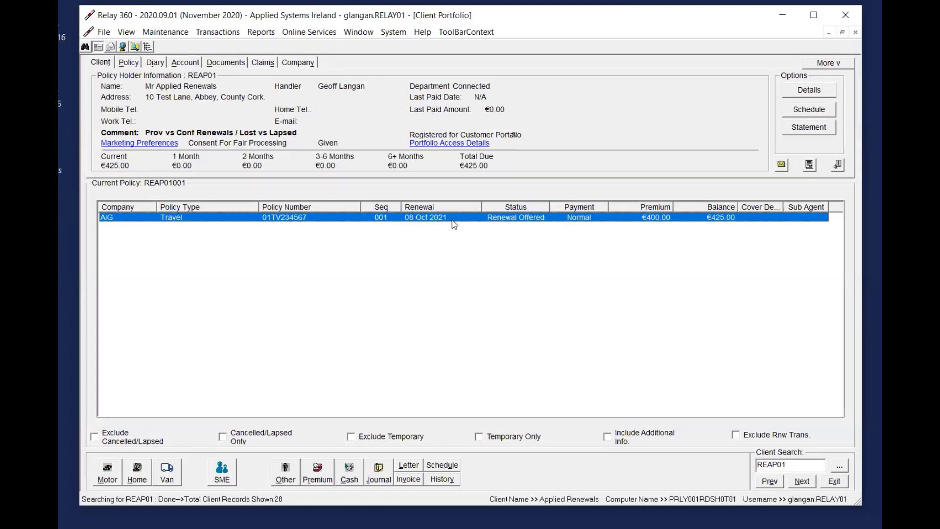
left_click(299, 63)
Return to the client details, look up the Company Reconciliation command, and select the Travel policy
left_click(100, 63)
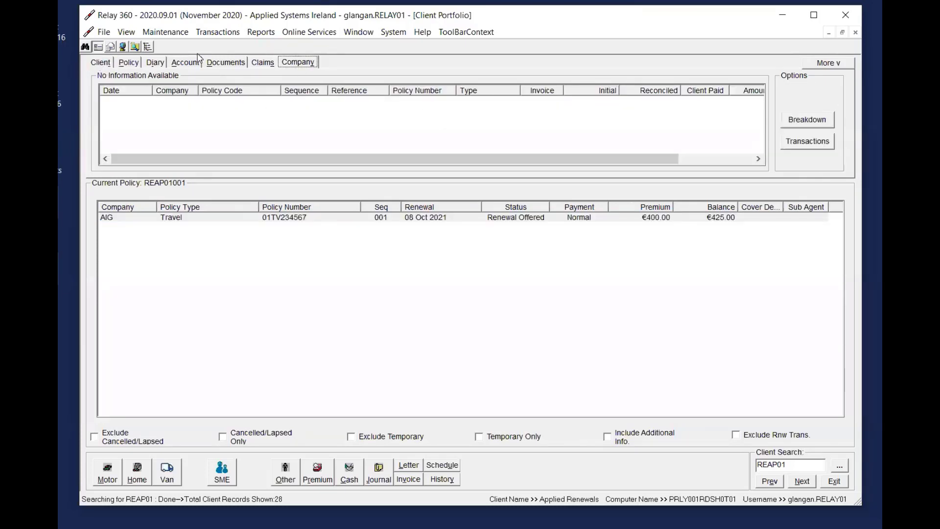
left_click(218, 32)
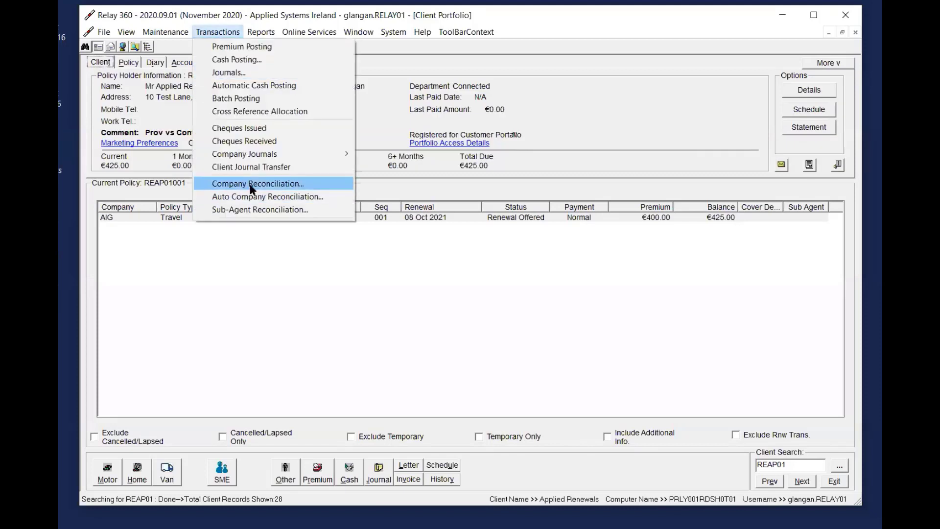
left_click(485, 219)
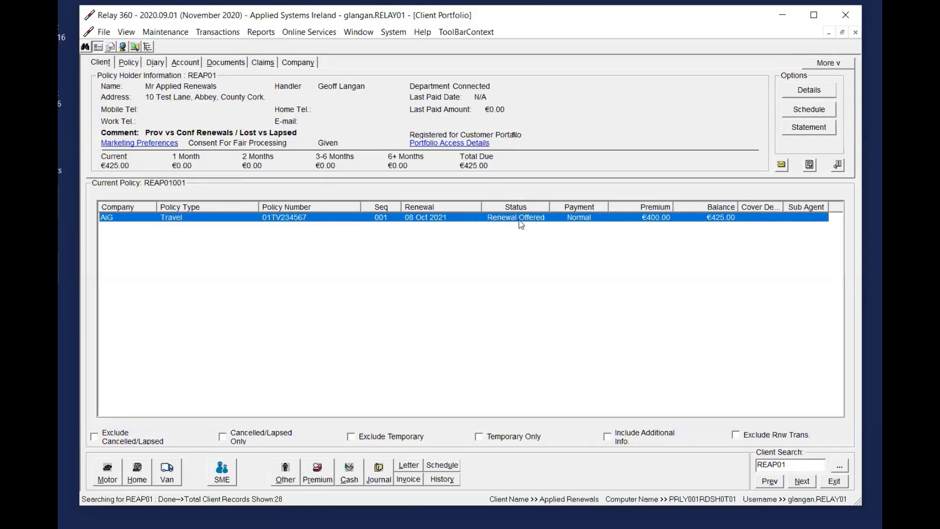
Choose Confirm Renewal as the premium type for the Travel policy, and cancel the premium posting
left_click(317, 473)
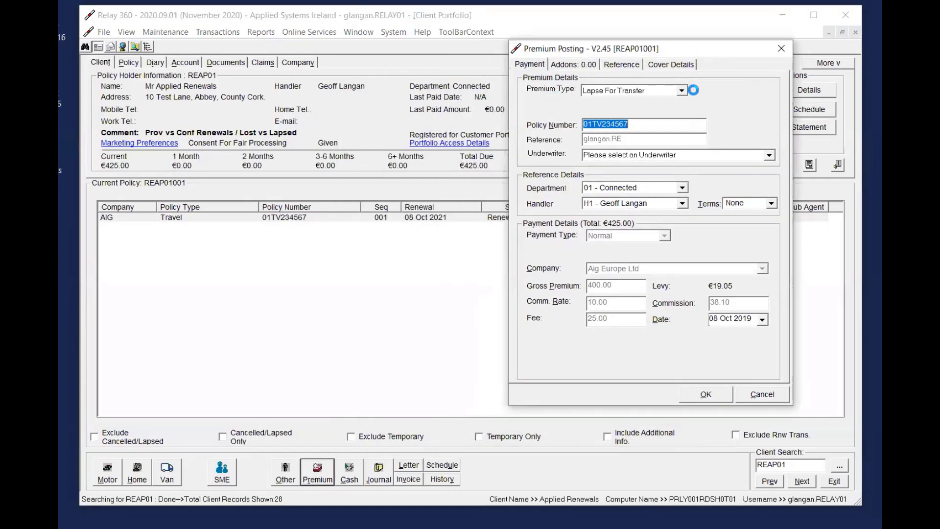
left_click(681, 89)
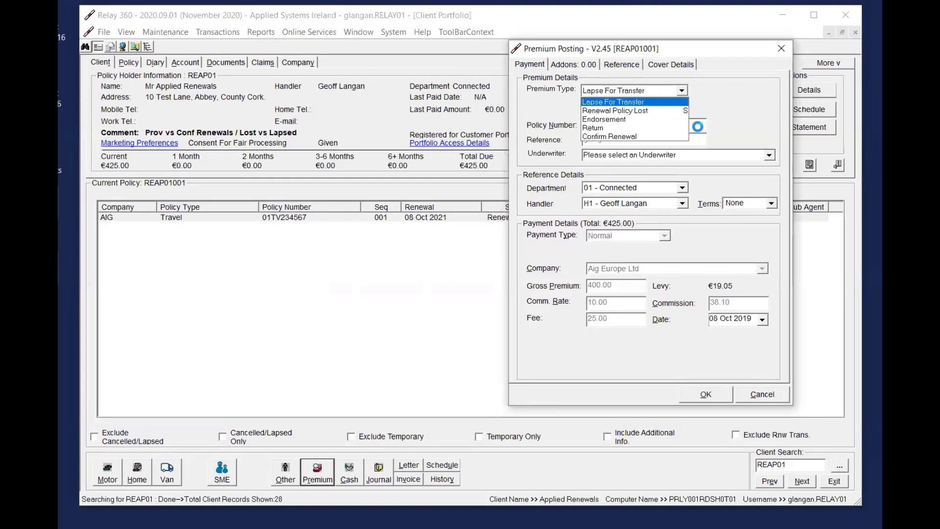
left_click(629, 136)
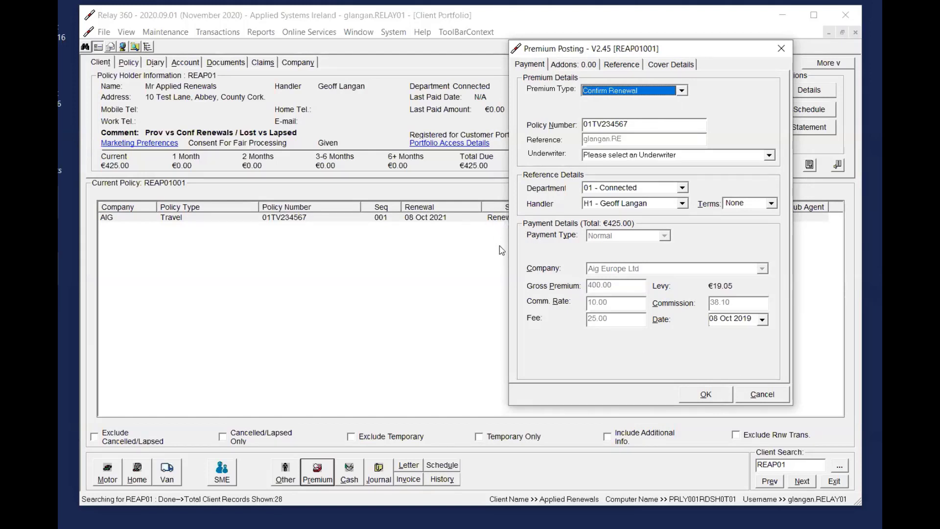
left_click_drag(740, 44, 797, 44)
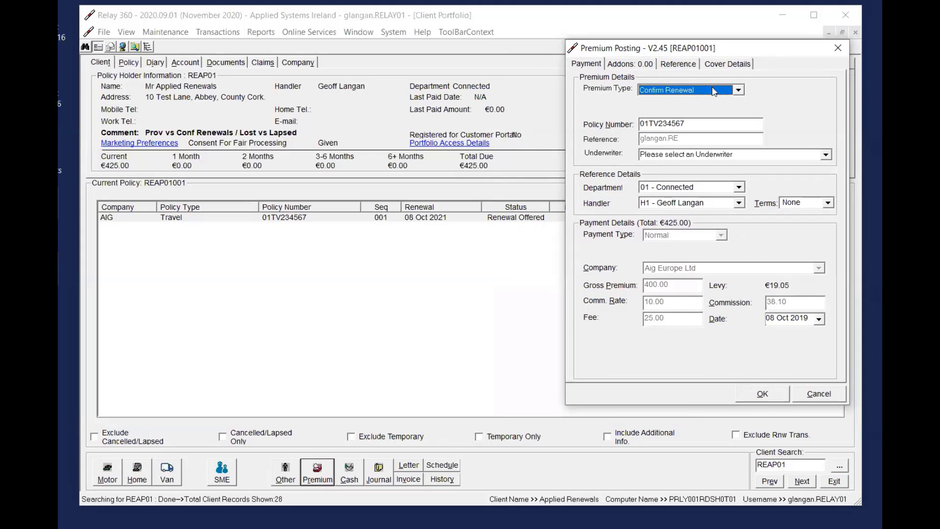
left_click(708, 91)
left_click(678, 137)
left_click(830, 398)
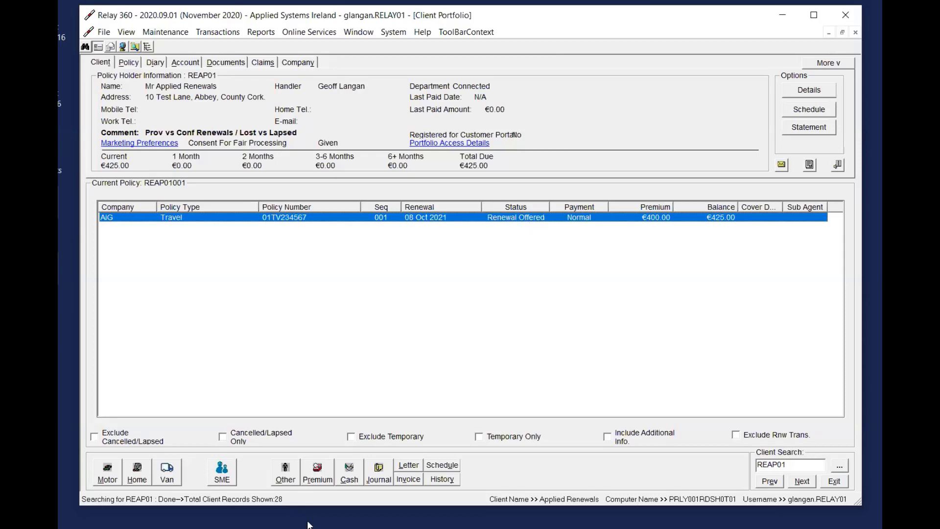
Choose Renewal Policy Lost as the premium type for the Travel policy, and close the premium posting without saving
left_click(318, 471)
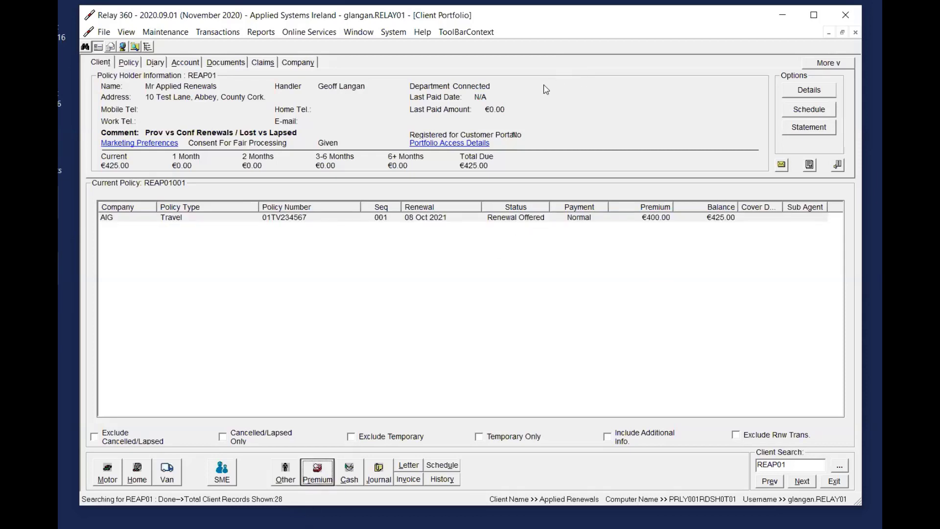
left_click_drag(539, 97, 747, 75)
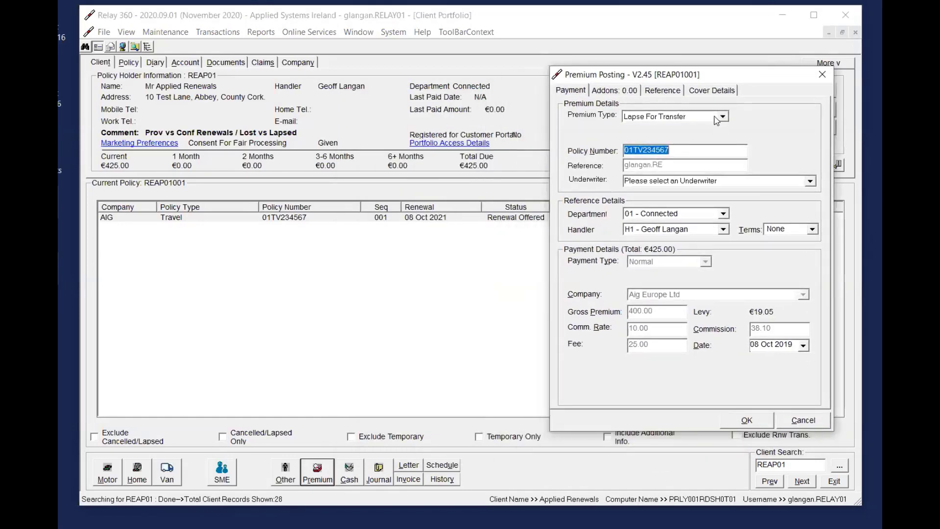
left_click(716, 117)
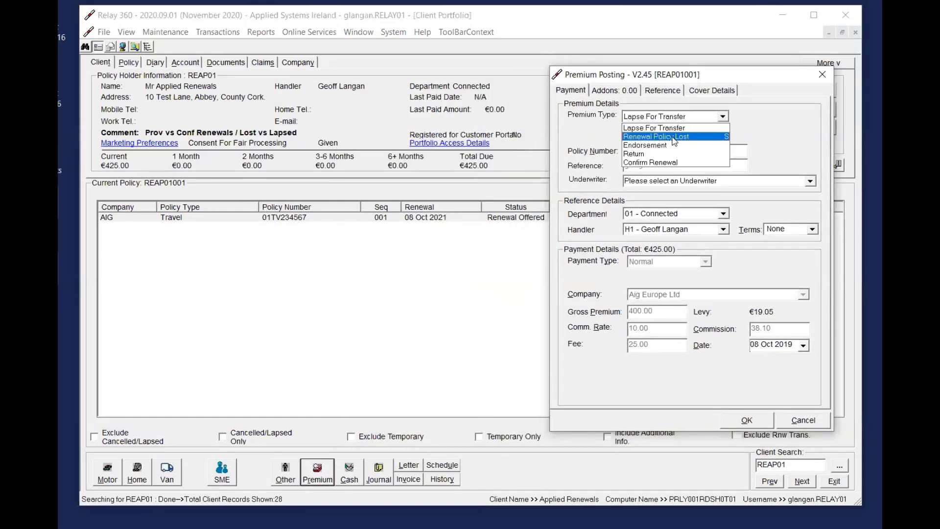
left_click(717, 139)
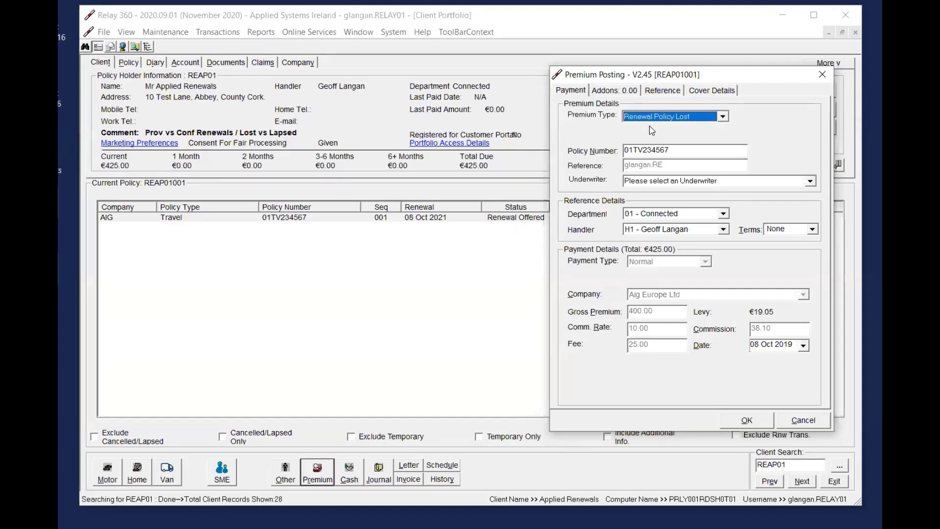
left_click(822, 75)
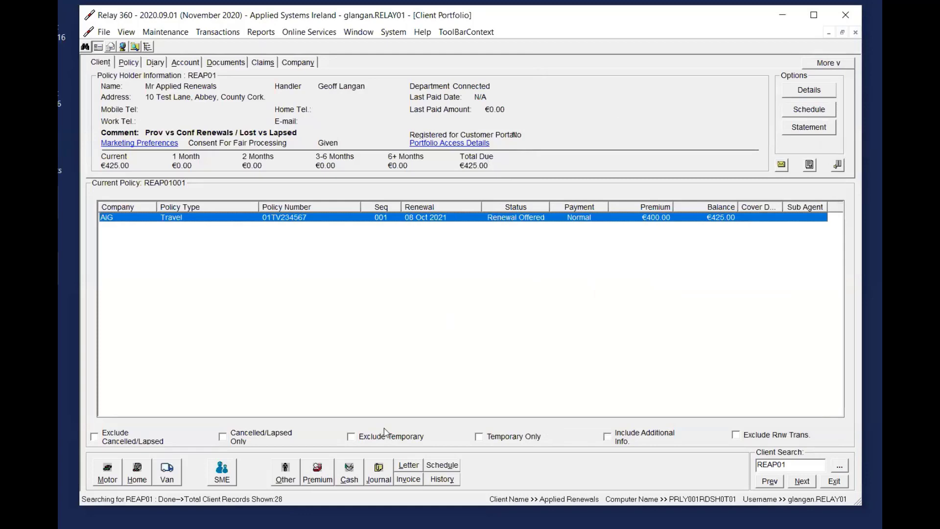
Review the premium types available for the Travel policy's offered renewal, and close Premium Posting without posting anything
left_click(322, 477)
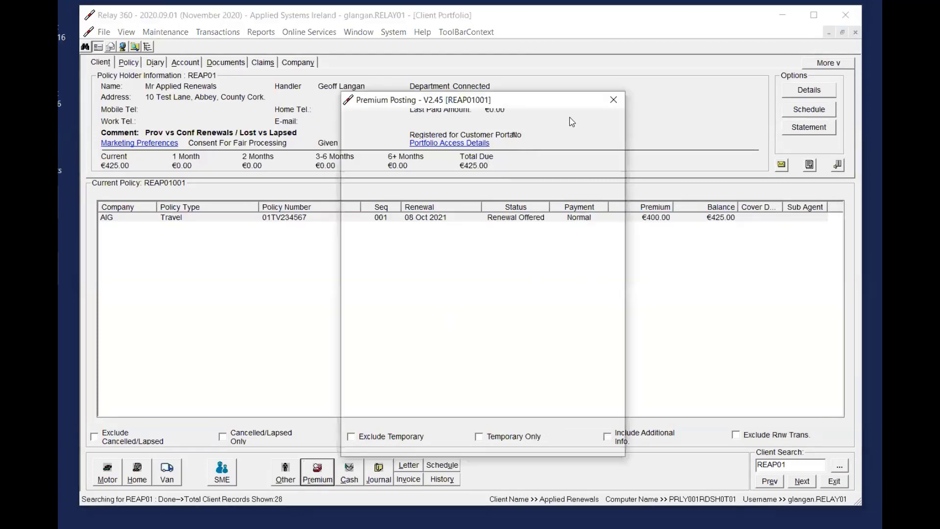
left_click(713, 131)
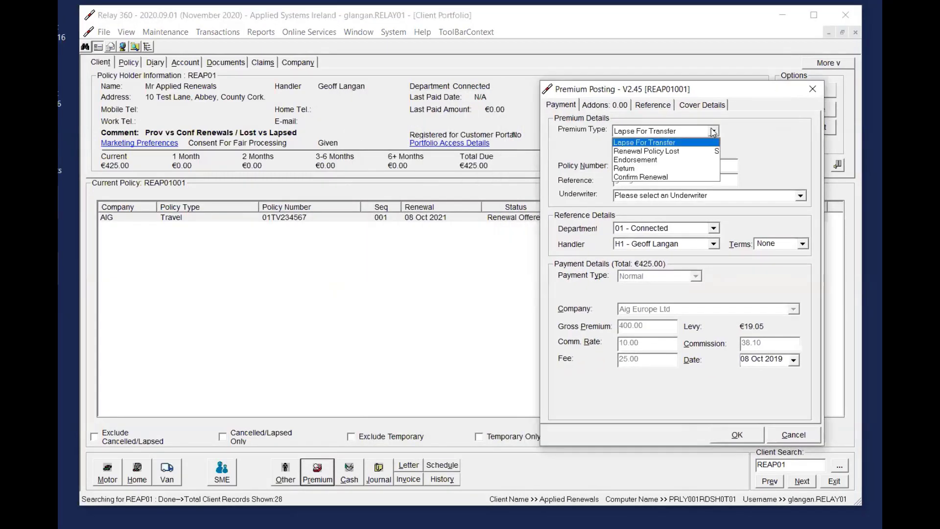
left_click(771, 134)
left_click(813, 88)
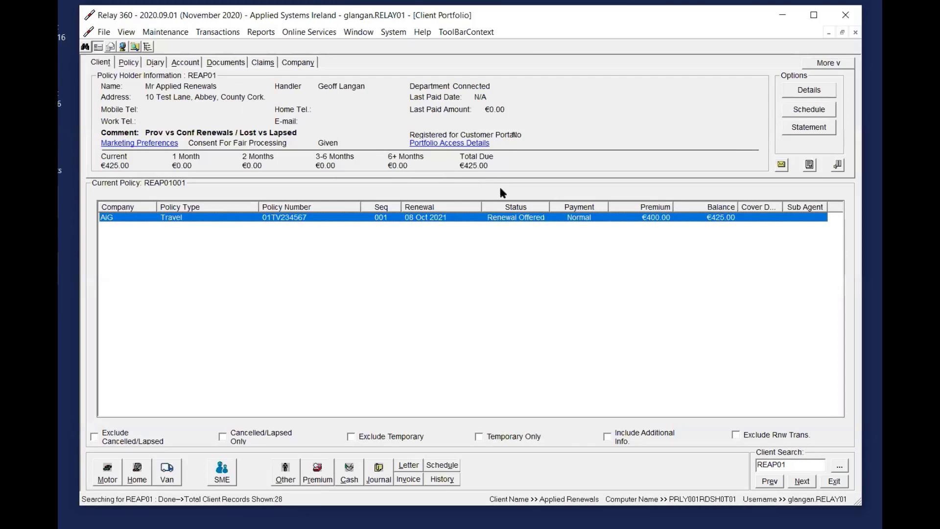
left_click(317, 472)
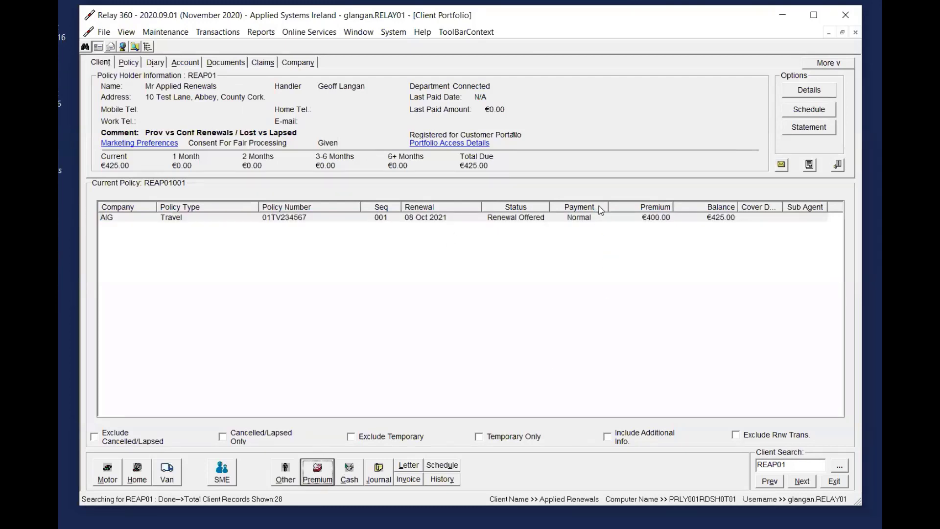
left_click(495, 143)
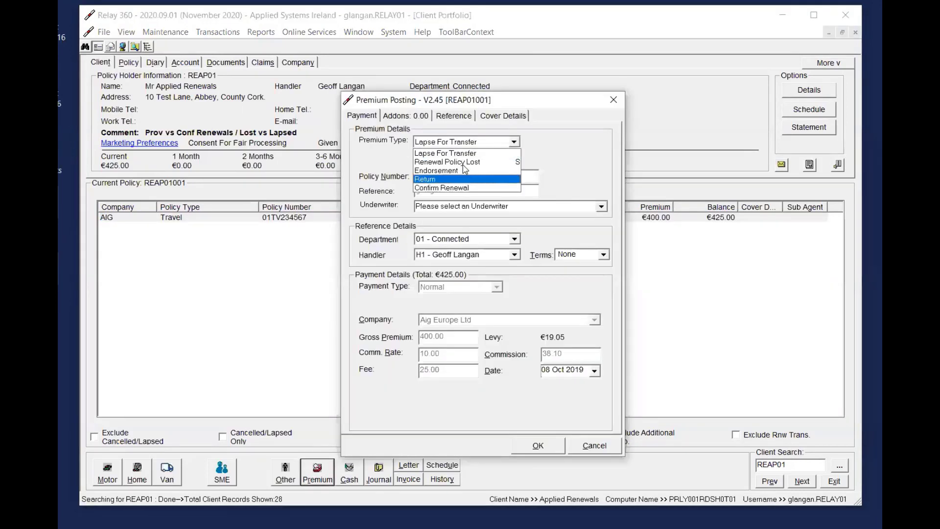
left_click(614, 100)
left_click(613, 99)
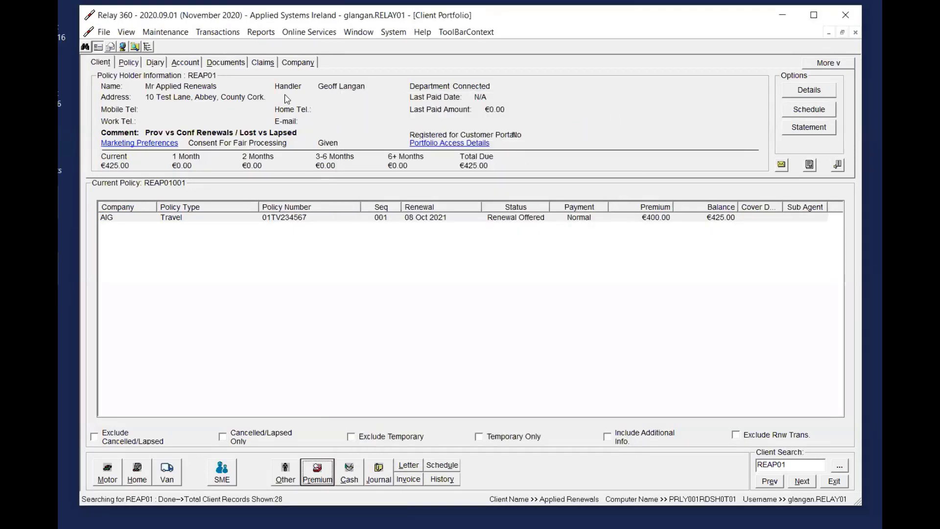
Try the Posted In Error option on the provisional renewal in the client's account entries
left_click(180, 64)
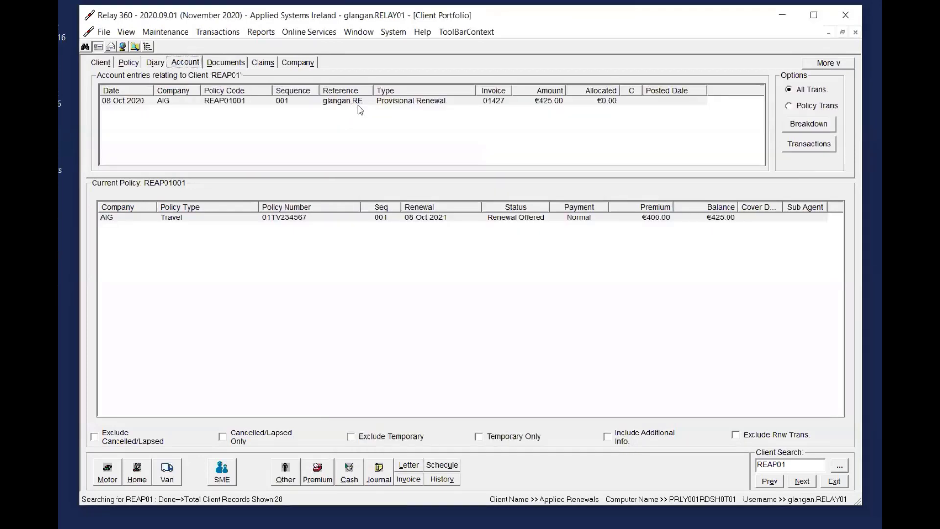
left_click(462, 102)
right_click(511, 171)
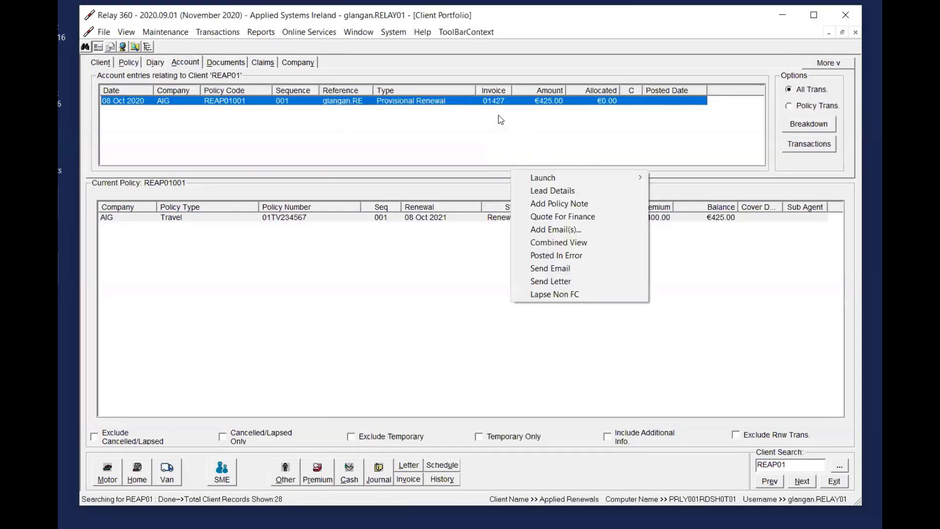
left_click(559, 256)
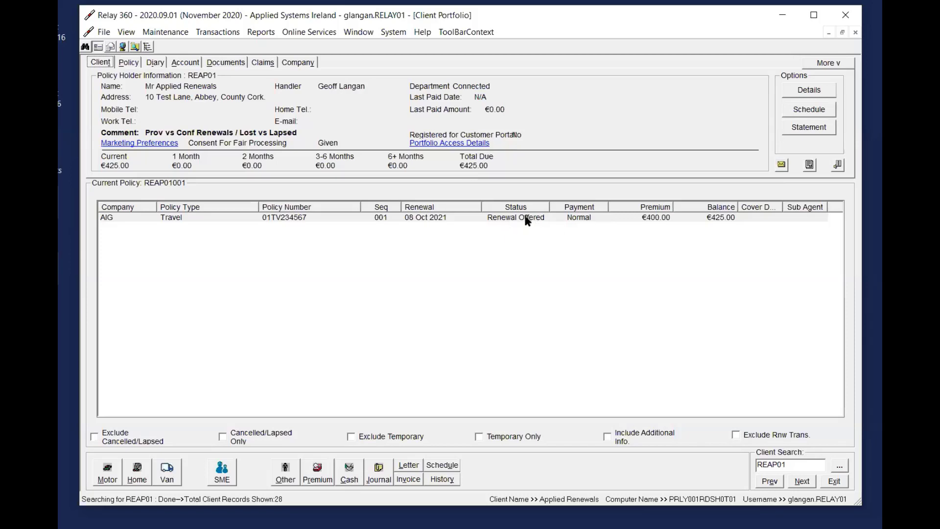
Check the Renewal Policy Lost option again in the Travel policy's premium posting, and close it without posting
left_click(318, 471)
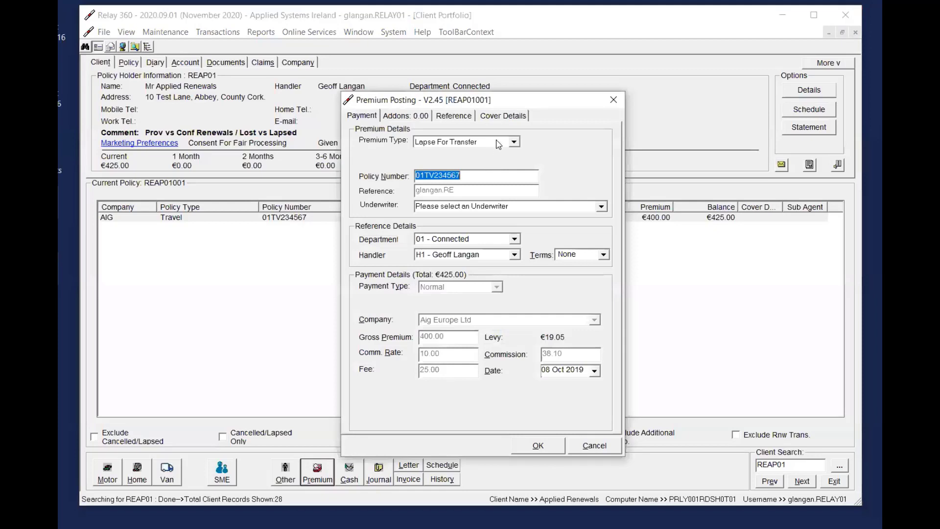
left_click(499, 143)
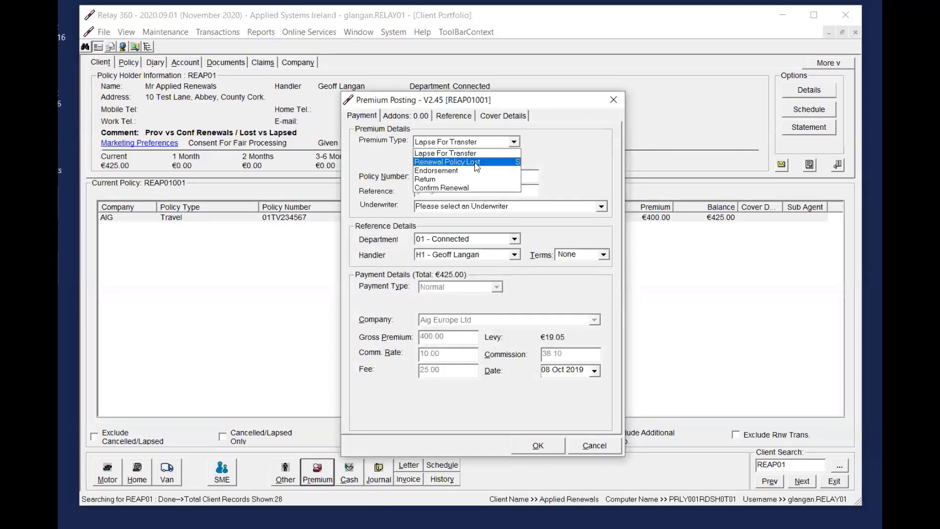
left_click(544, 169)
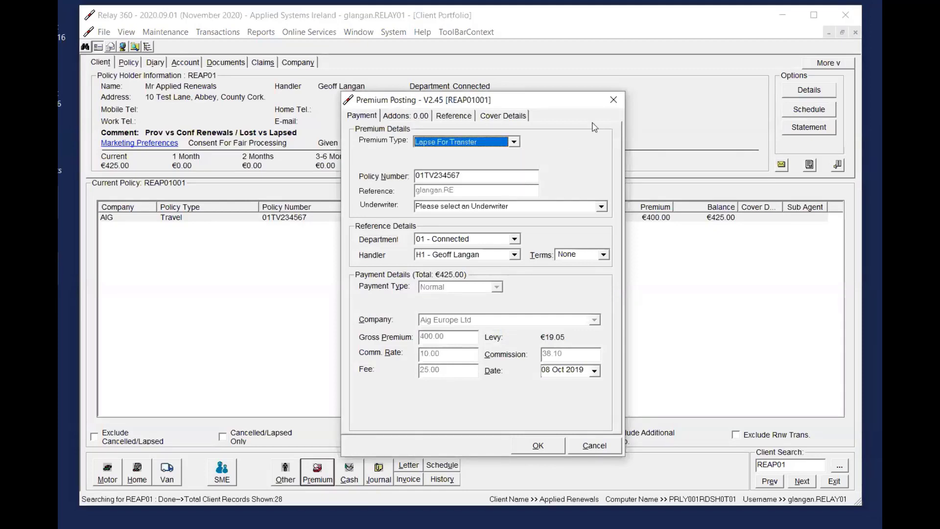
left_click(614, 100)
Make a copy of the AIG Travel policy in the client's portfolio
left_click(552, 218)
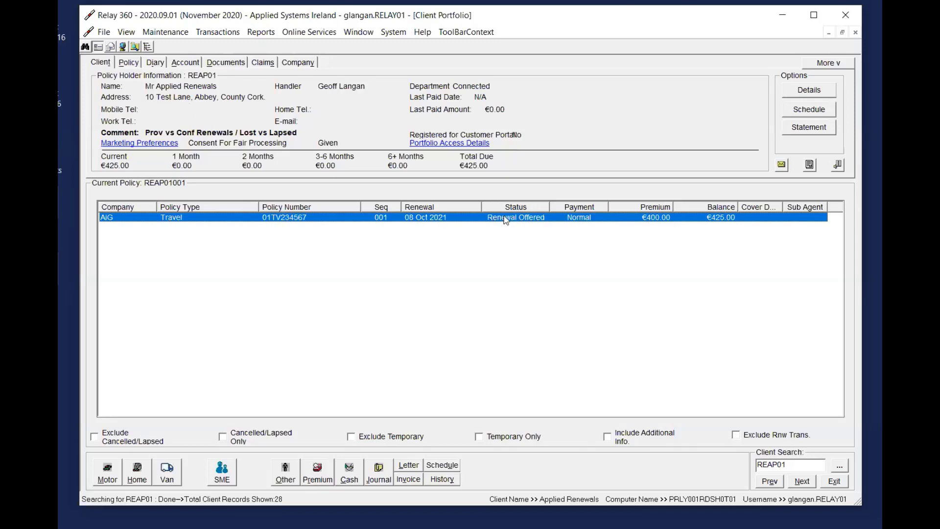
right_click(532, 221)
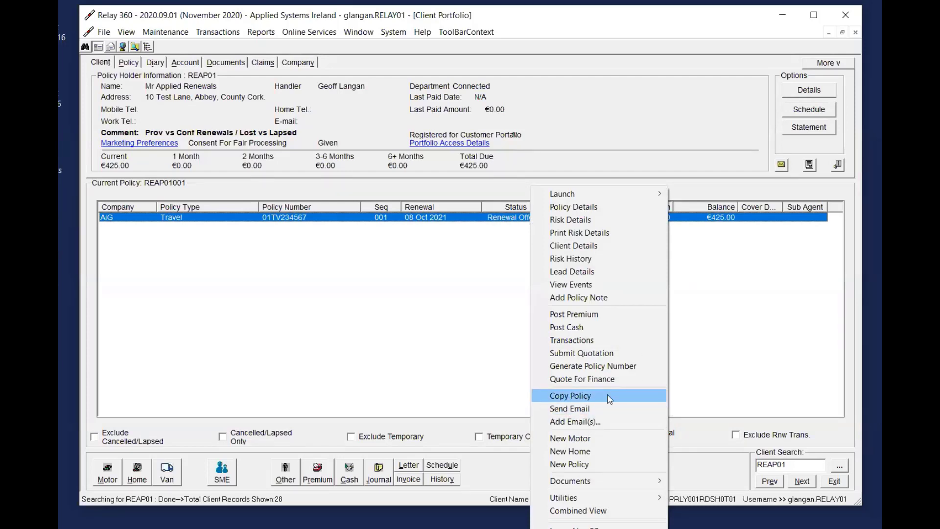
left_click(595, 394)
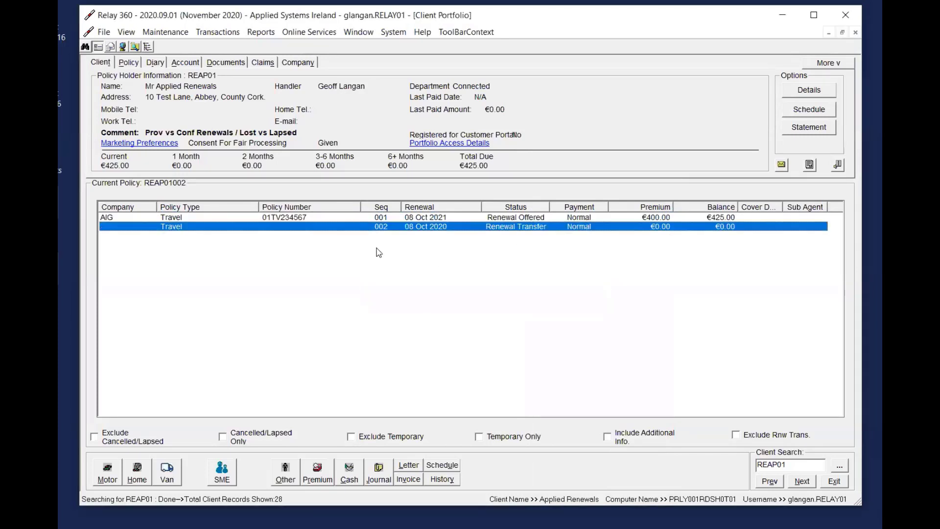
Compare the copied Travel policy's renewal date and status with those of the original AIG policy
right_click(490, 230)
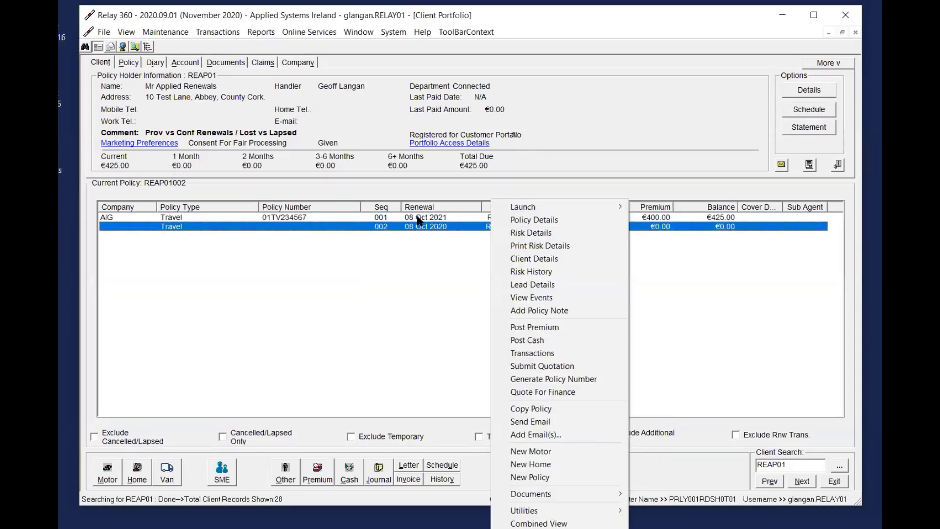
left_click(420, 219)
left_click(506, 228)
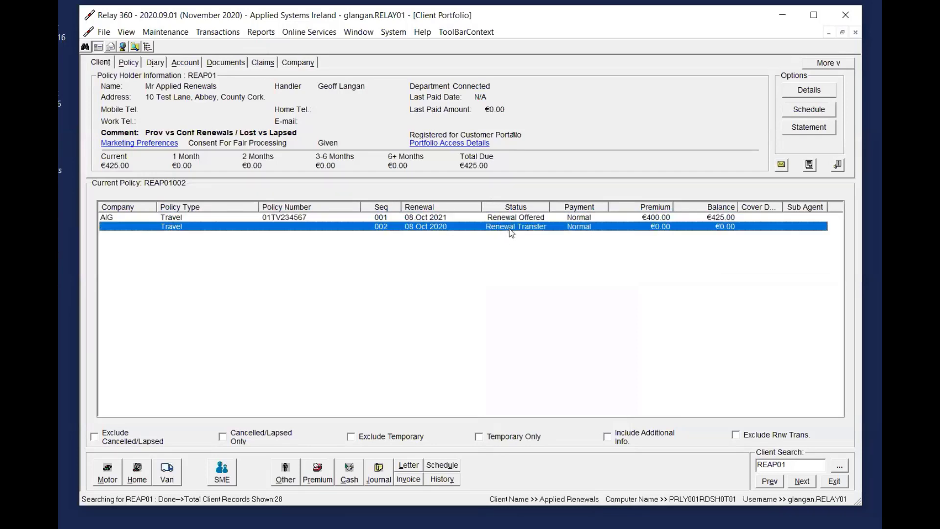
right_click(509, 229)
left_click(470, 219)
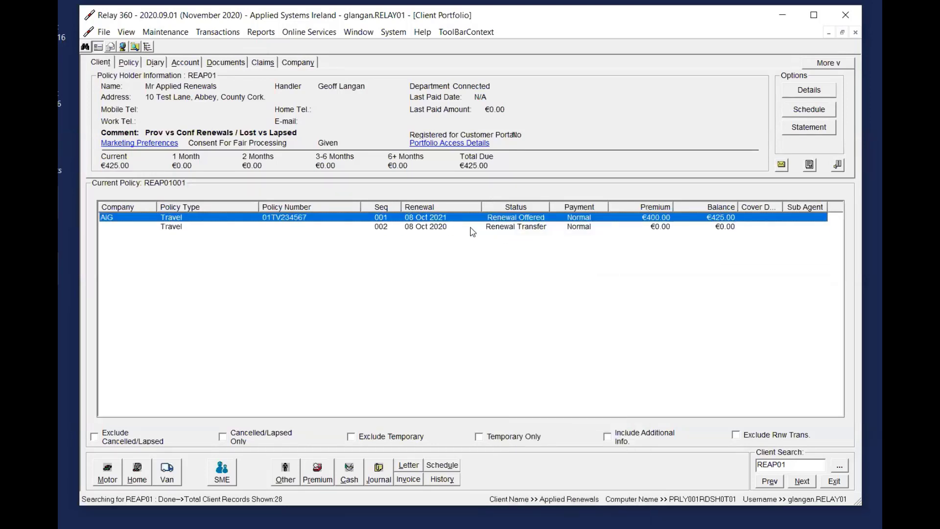
left_click(532, 228)
Post a Lapse For Transfer premium on the original AIG Travel policy
left_click(535, 218)
left_click(325, 468)
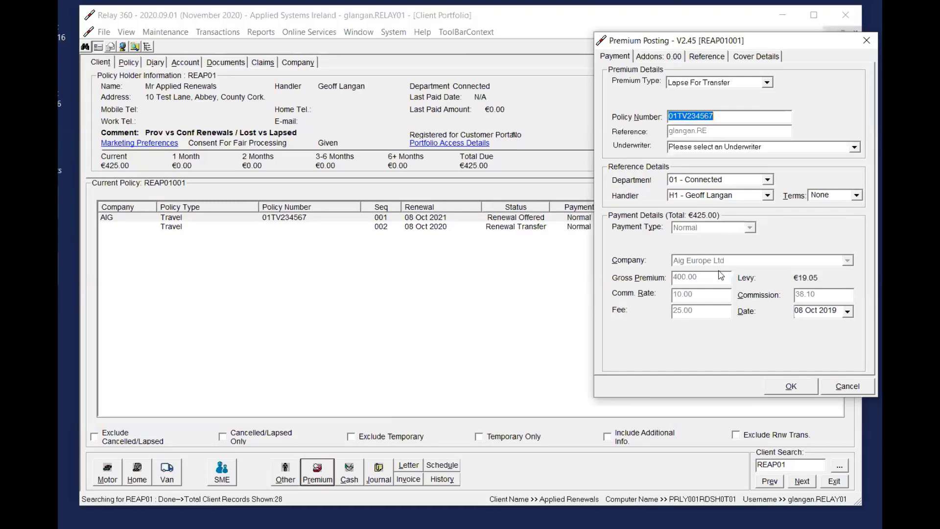
left_click(730, 84)
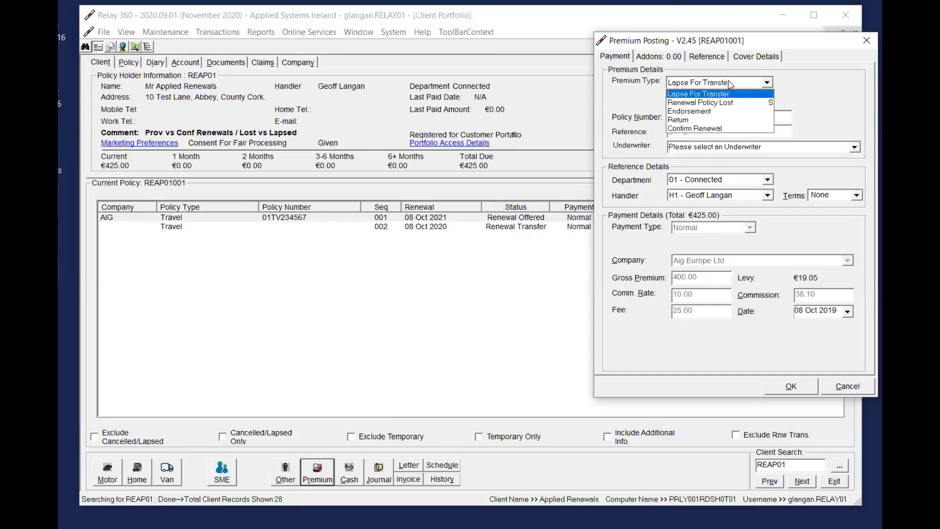
left_click(698, 93)
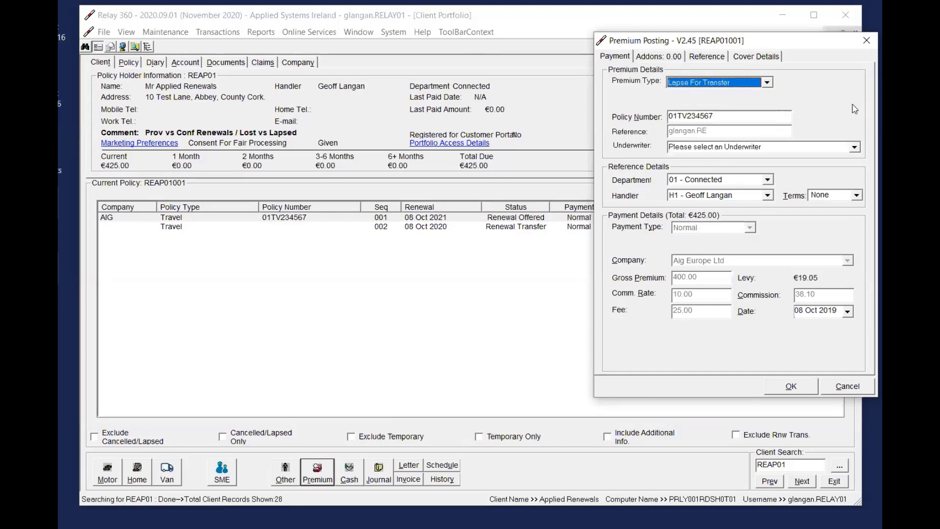
left_click(791, 386)
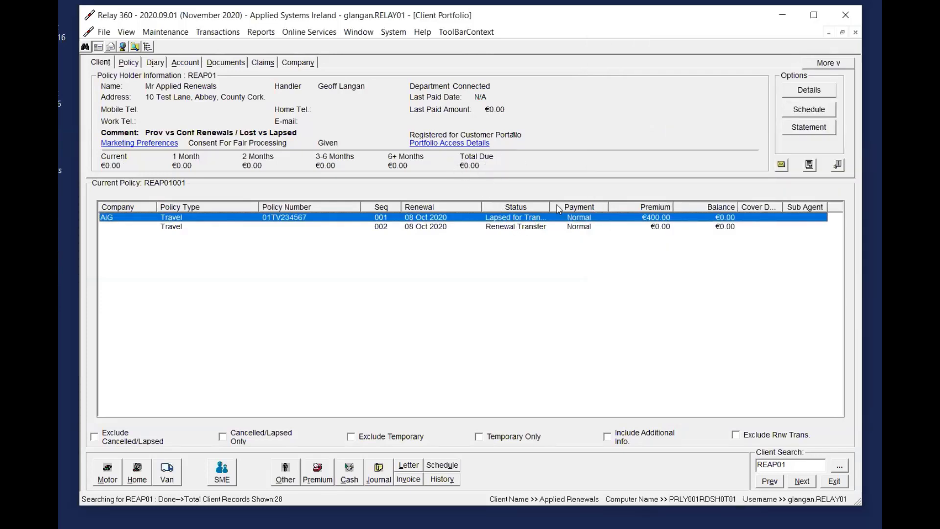
Start a Transfer premium on the copied Travel policy, entering its new policy number and choosing Zurich Insurance Ireland Ltd as the company
left_click_drag(550, 208, 573, 212)
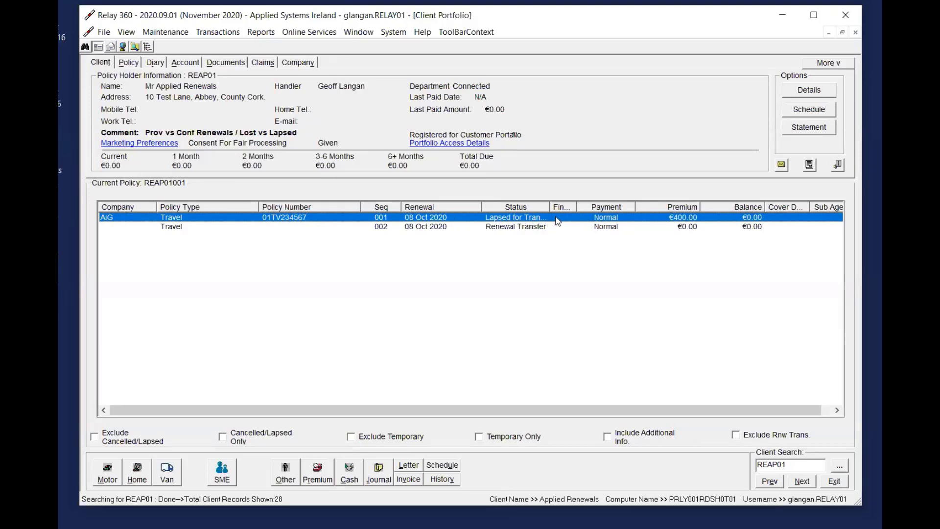
left_click(521, 228)
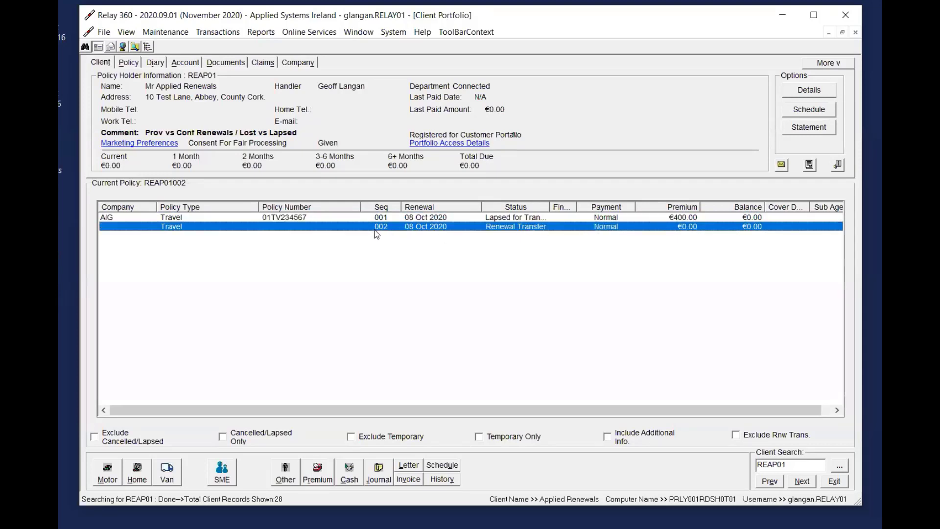
left_click(316, 474)
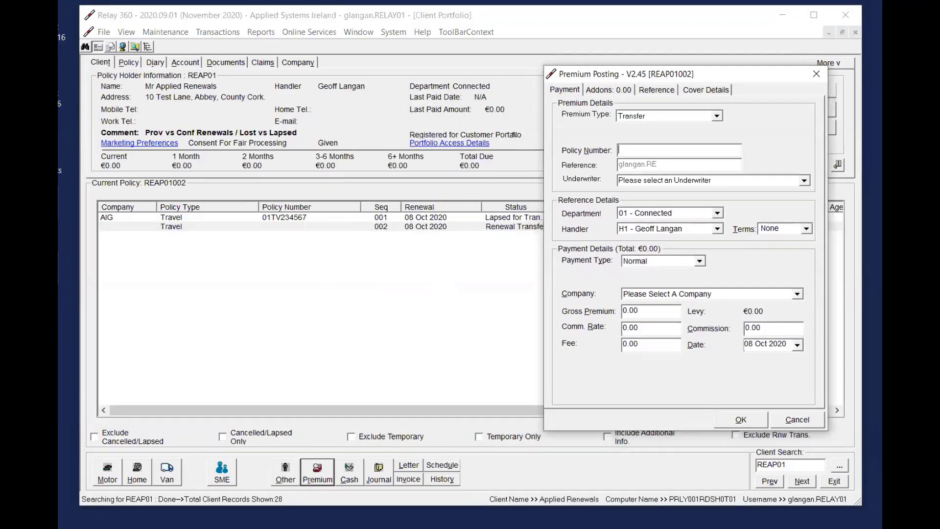
type("01TV3456789")
left_click(662, 295)
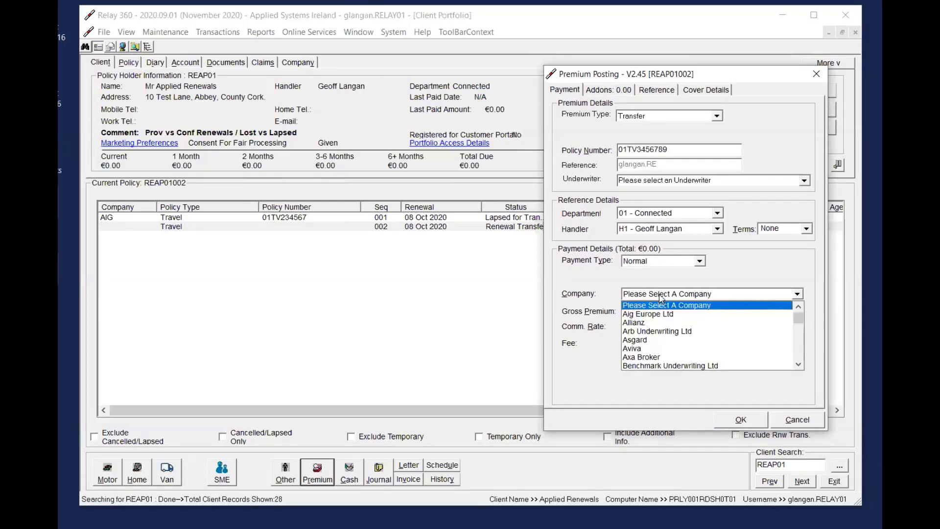
key("z")
key("Return")
key("z")
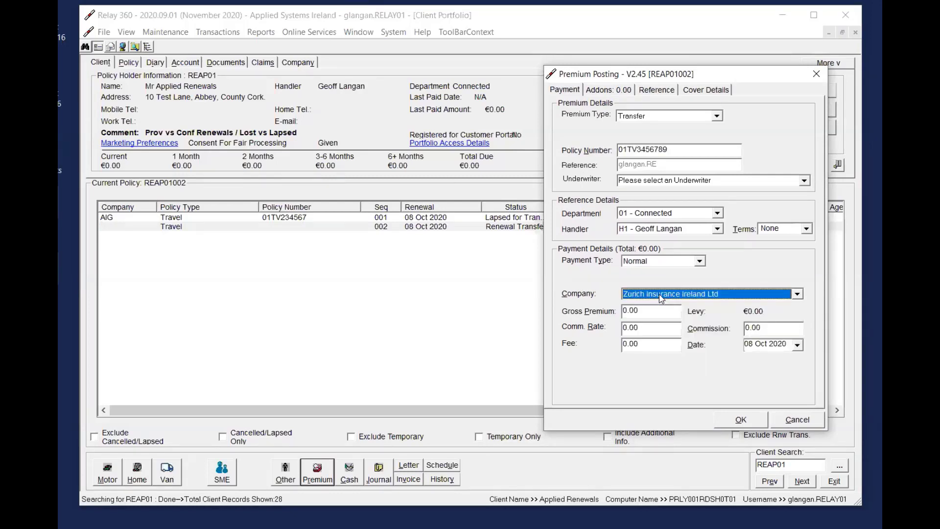
Set a gross premium of 300 and a fee of 25 on the Transfer premium, and post it
left_click(661, 314)
type("300")
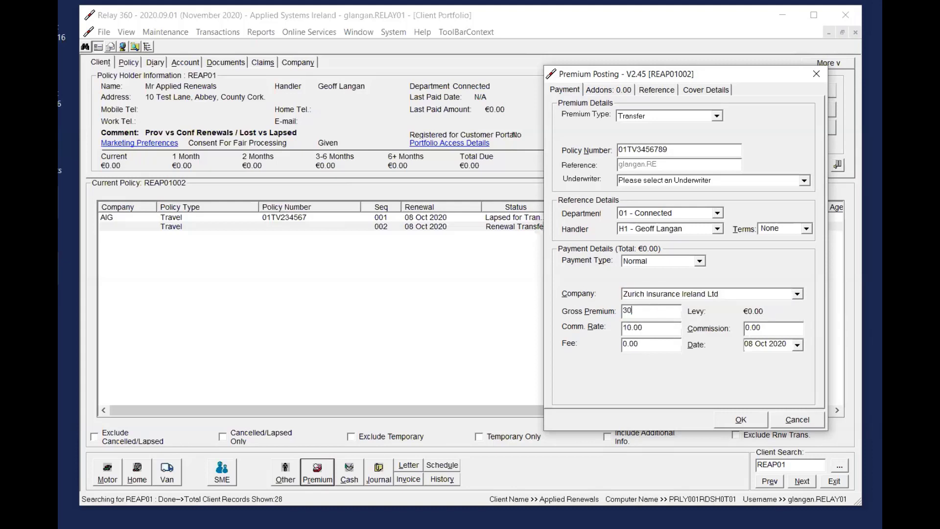
key("Tab")
key("Tab")
key("Tab")
type("25")
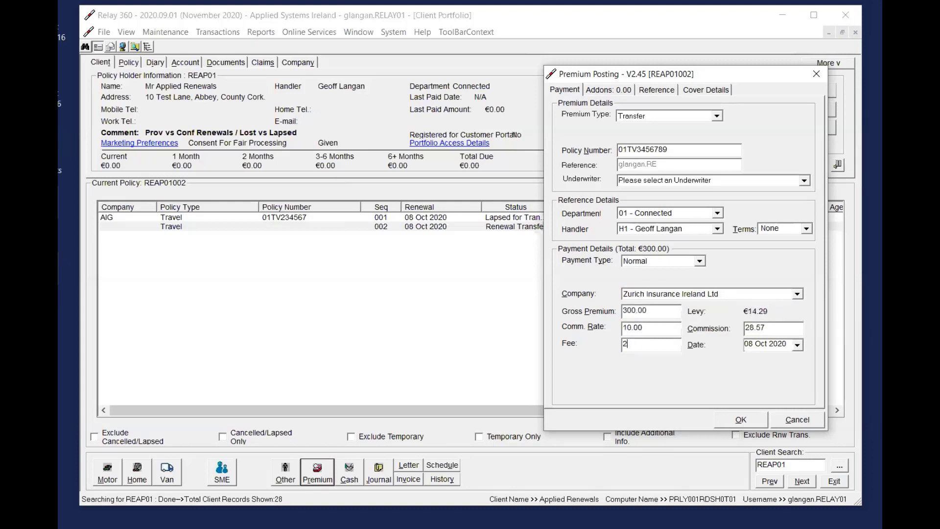
key("Tab")
left_click(752, 417)
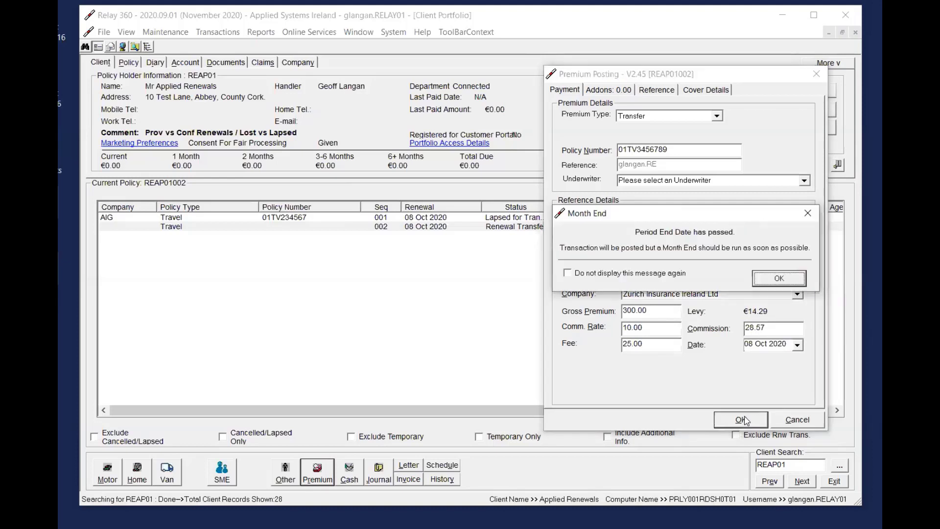
left_click(779, 278)
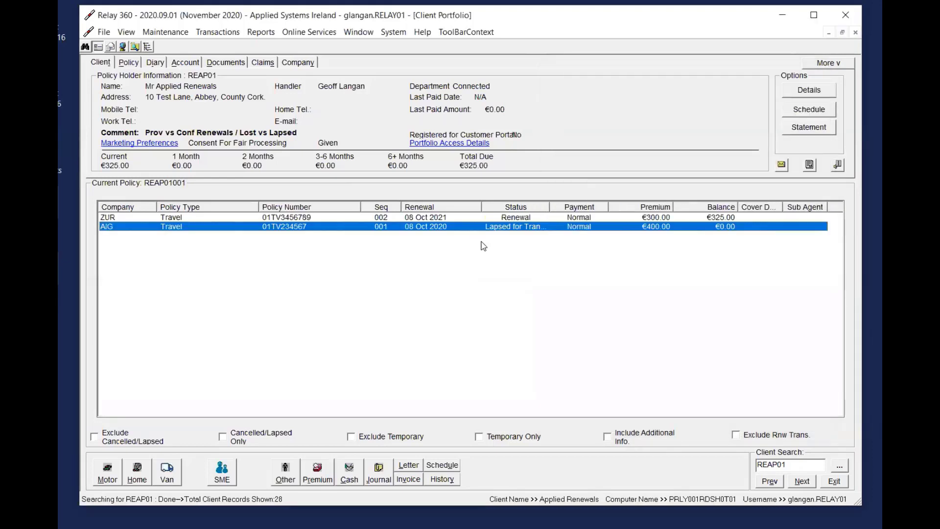
Order the policies by sequence and compare the status and balance of the Zurich and AIG Travel policies
left_click(485, 218)
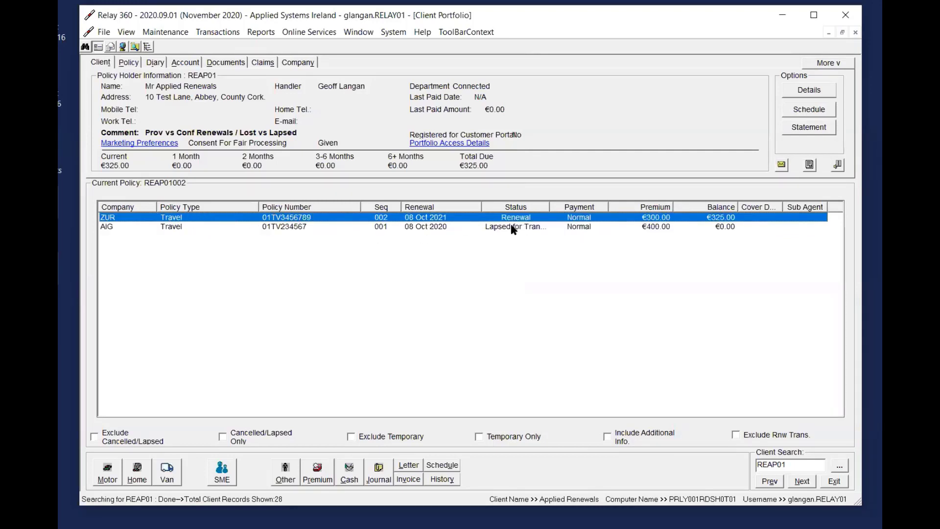
left_click(387, 207)
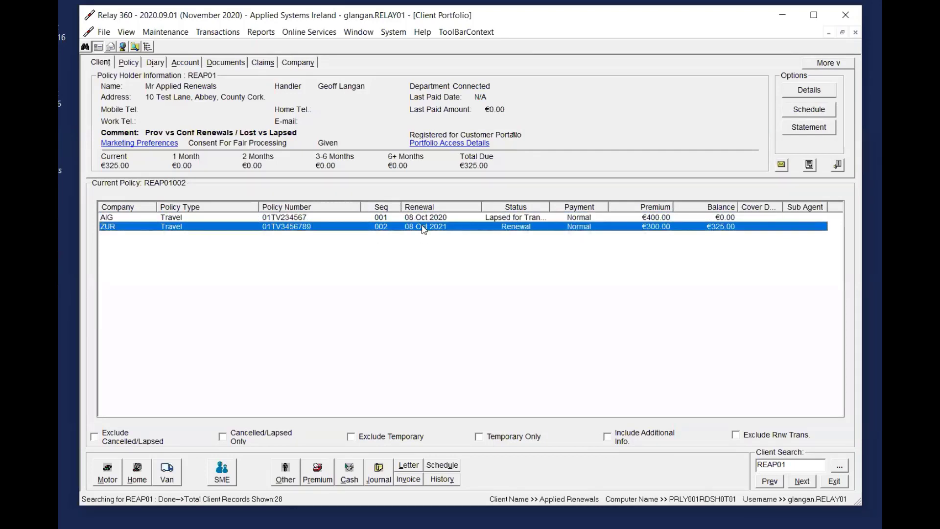
left_click(502, 218)
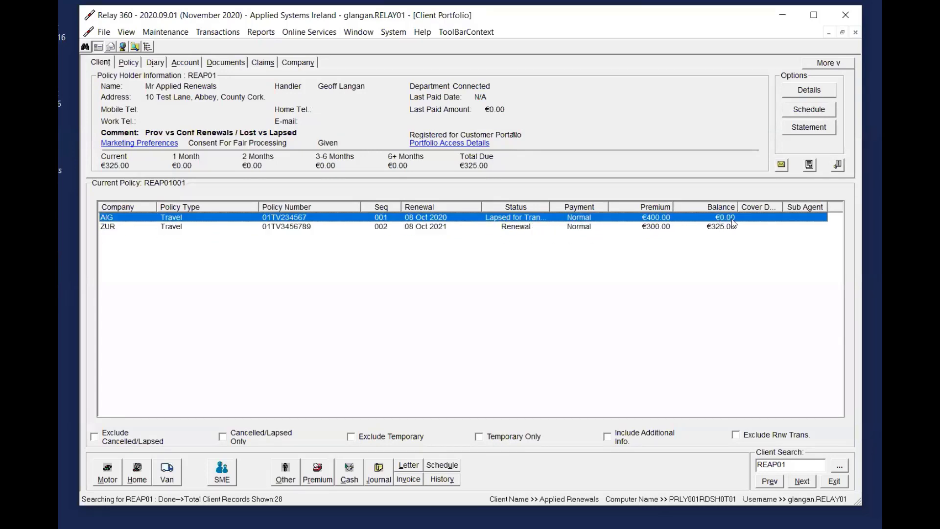
Post a cash payment of 325 on the Zurich Travel policy, allocated automatically against the Transfer premium
left_click(562, 229)
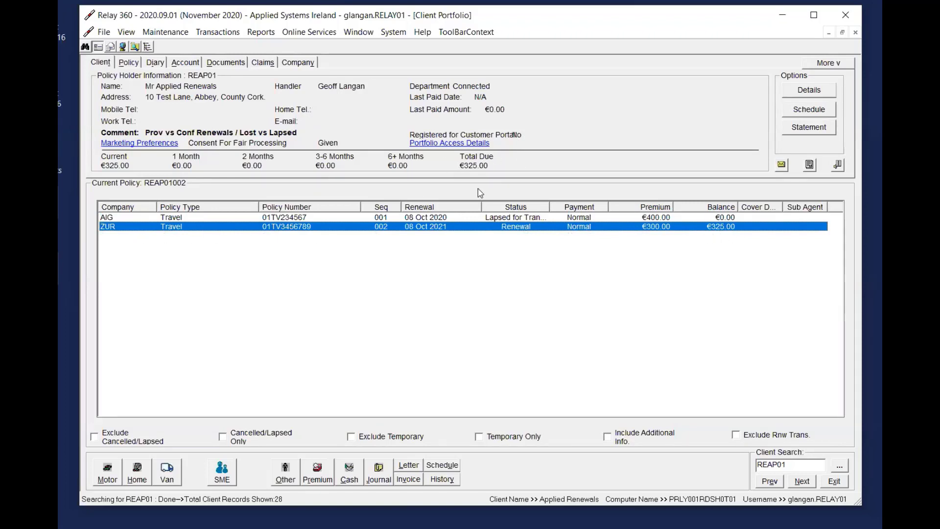
left_click(359, 471)
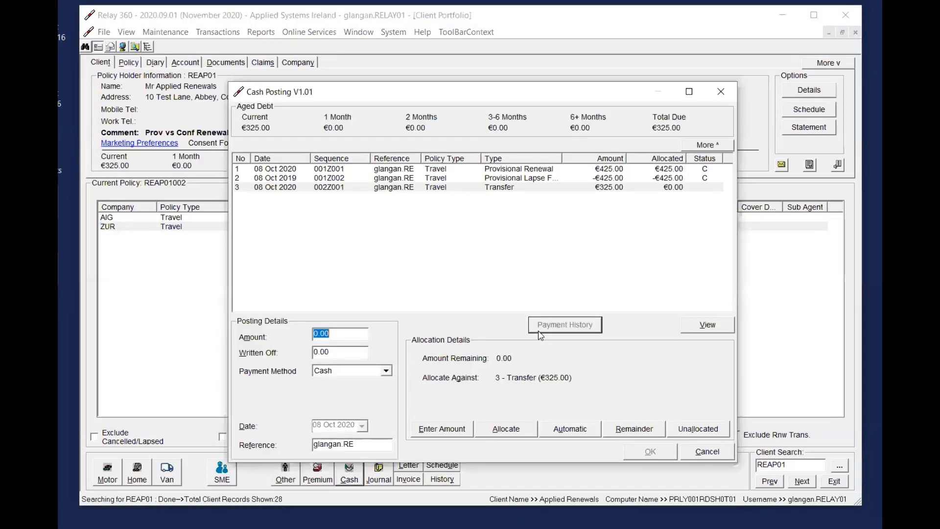
type("325")
left_click(581, 430)
left_click(660, 450)
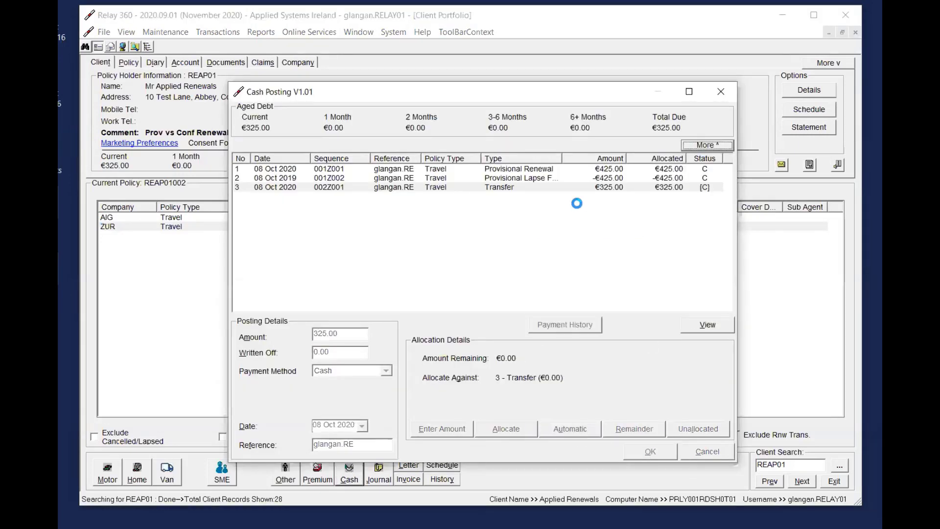
left_click(539, 314)
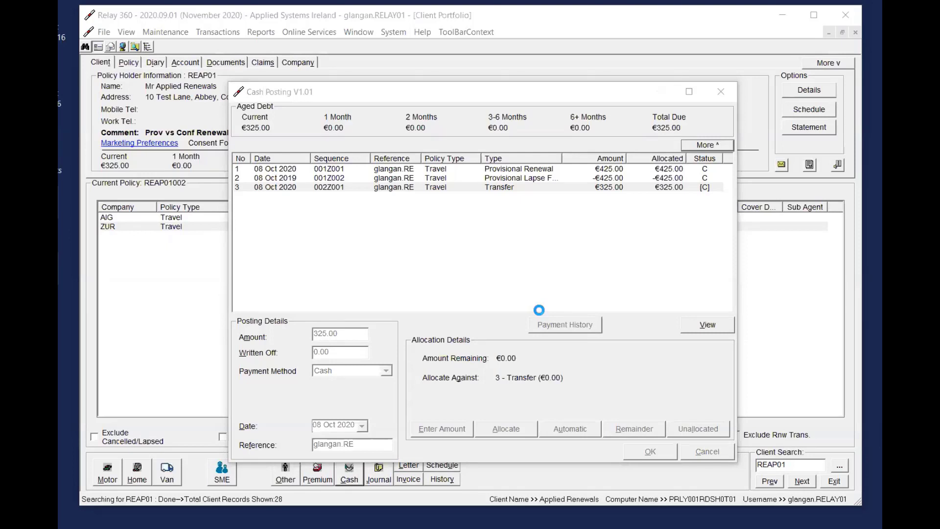
Look through the available management reports, including Business Analysis, without running one
left_click(262, 33)
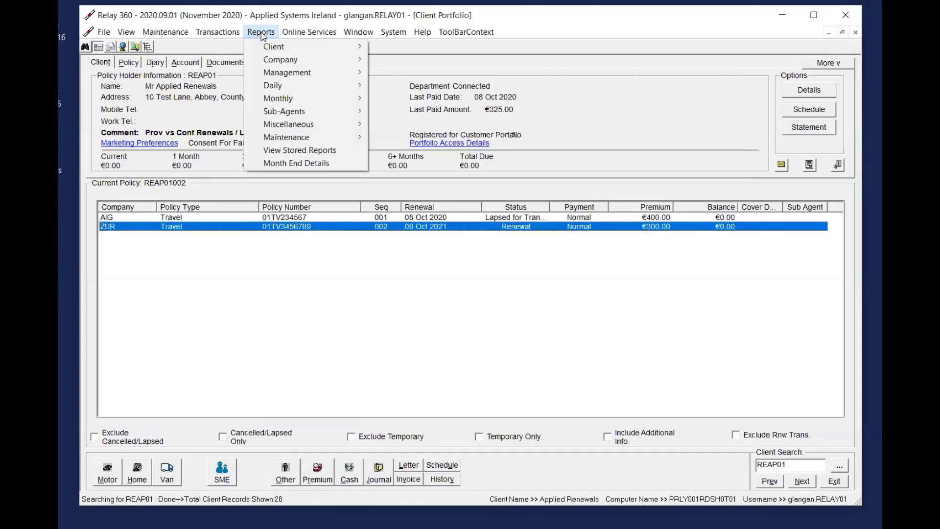
mouse_move(282, 76)
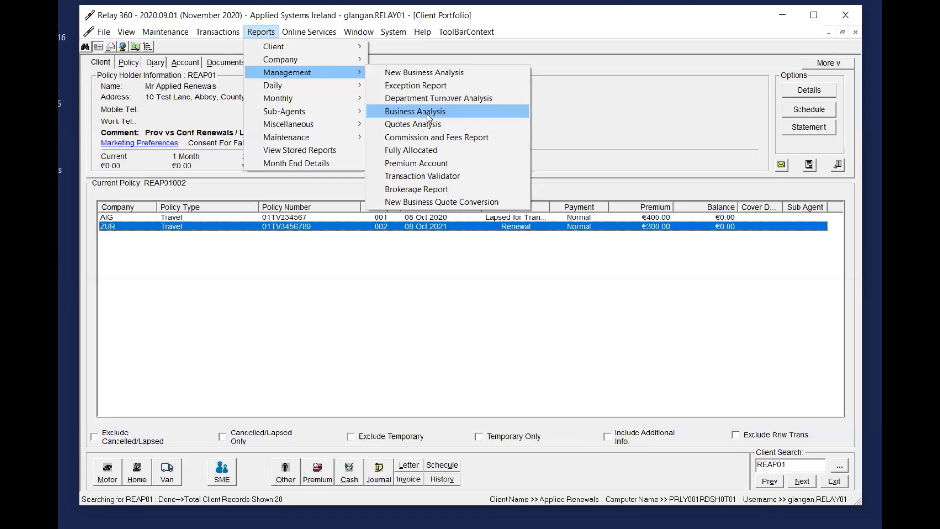
left_click(636, 125)
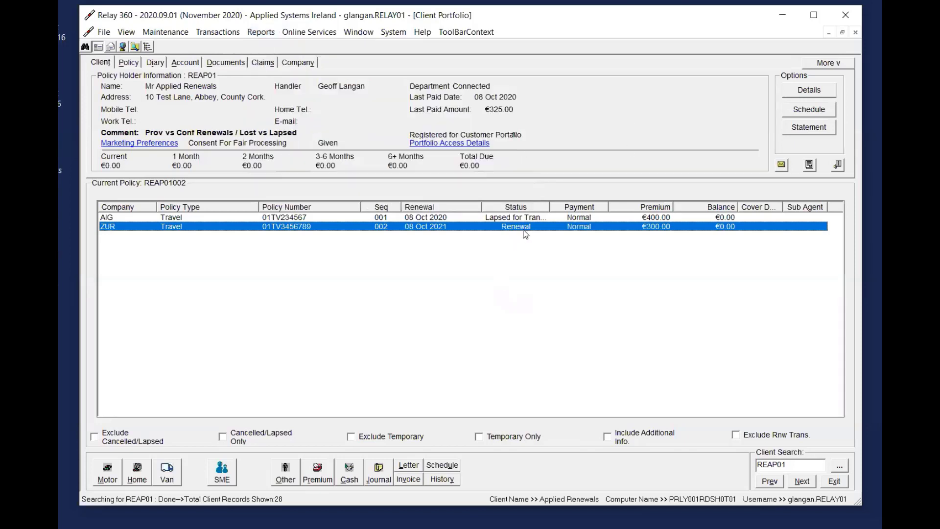
Review the premium types and the gross premium and fee fields for the Zurich Travel policy, and close the posting without saving
left_click(317, 472)
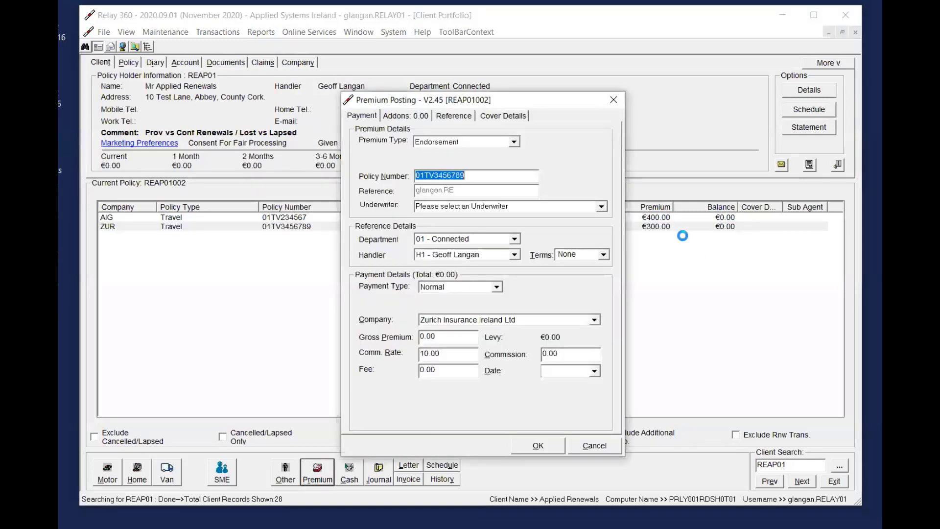
left_click_drag(520, 102, 768, 80)
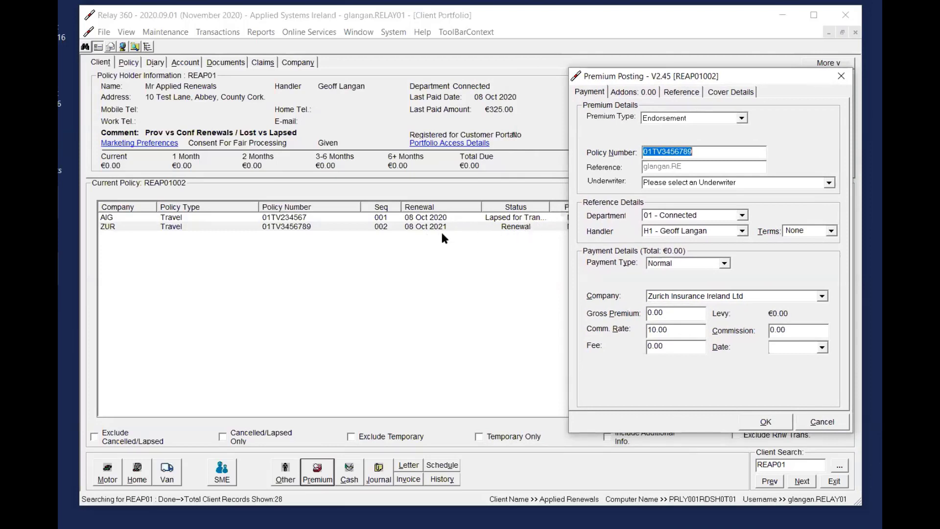
left_click(730, 118)
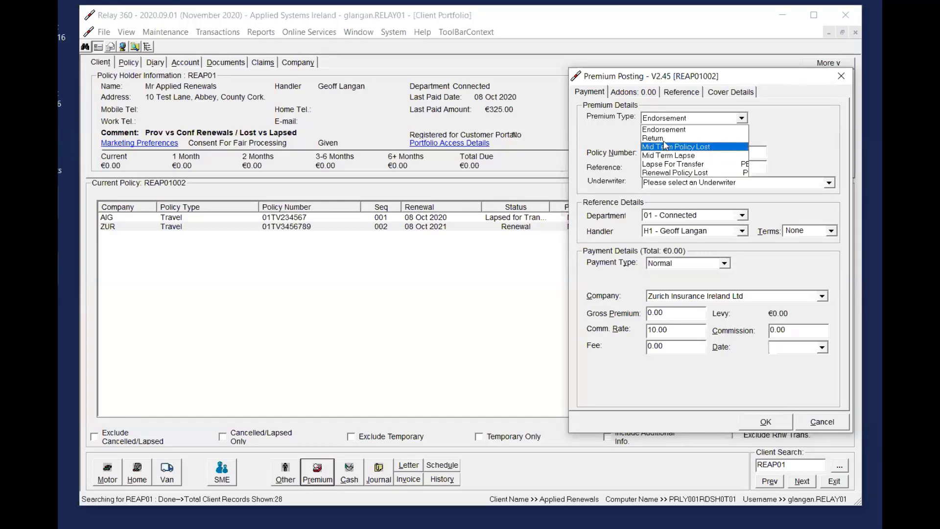
double_click(659, 315)
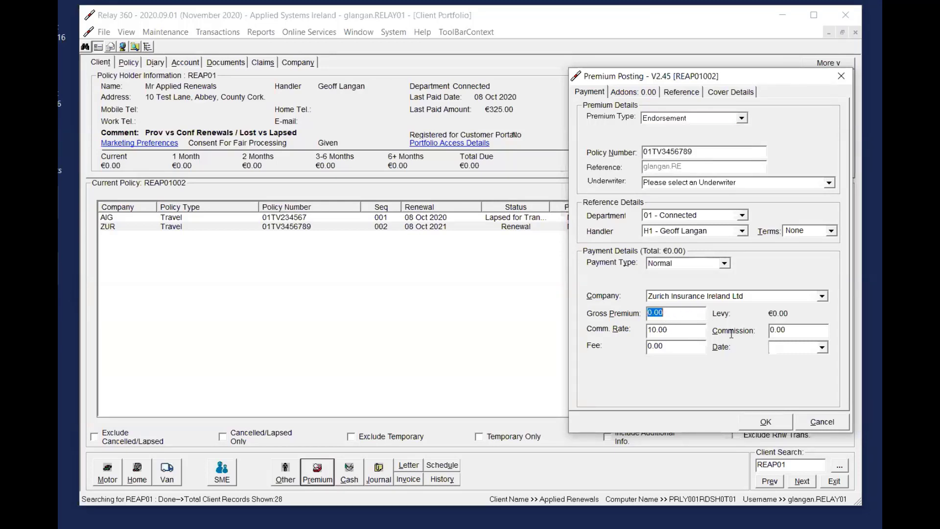
double_click(674, 348)
left_click(827, 422)
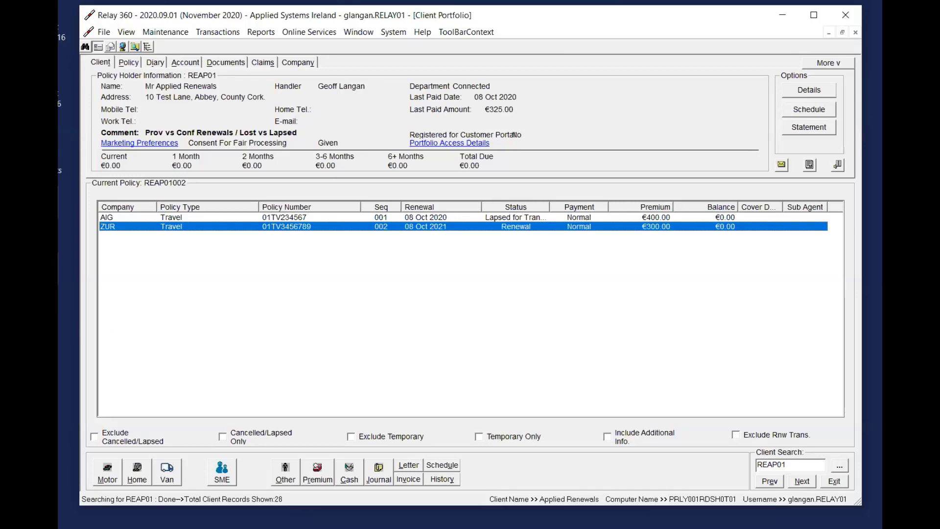
Look up by client code the portfolio of the client commented Cancel and Transfer Credit
left_click(791, 463)
type("LARY01")
key("Return")
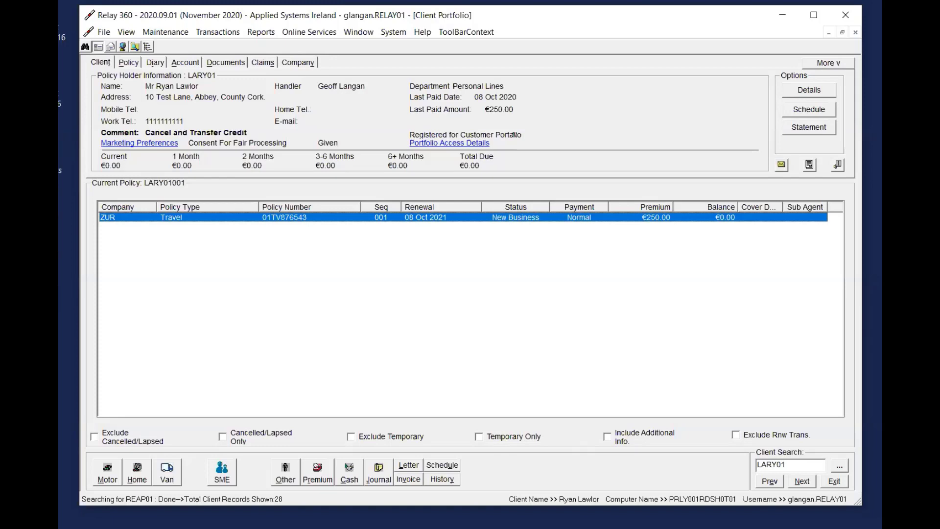
Look up the client commented Home Premium Outstanding by client code and examine the Home policy's balance
left_click(807, 465)
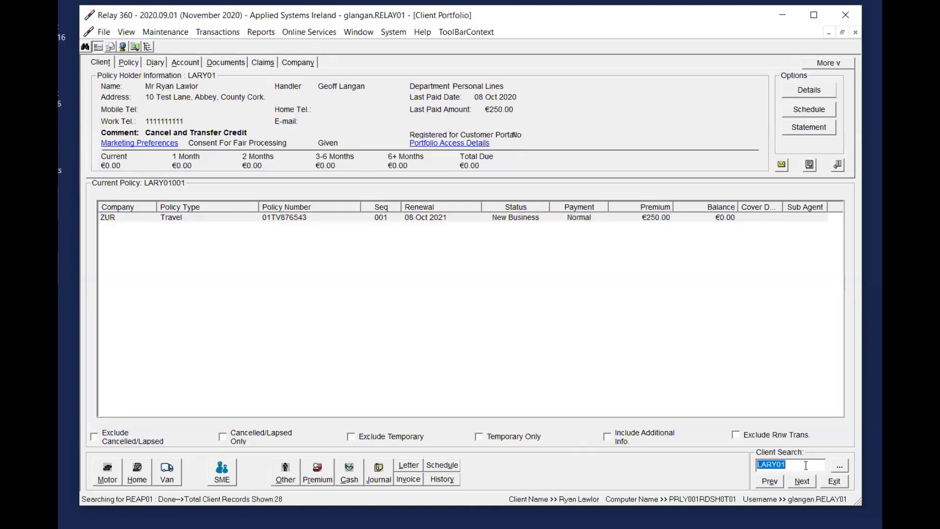
type("LARA01")
key("Return")
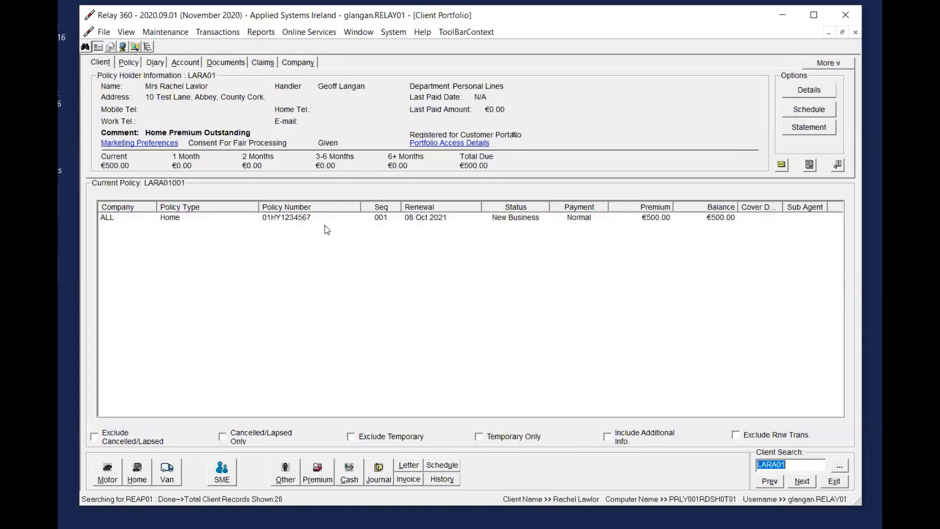
left_click(277, 217)
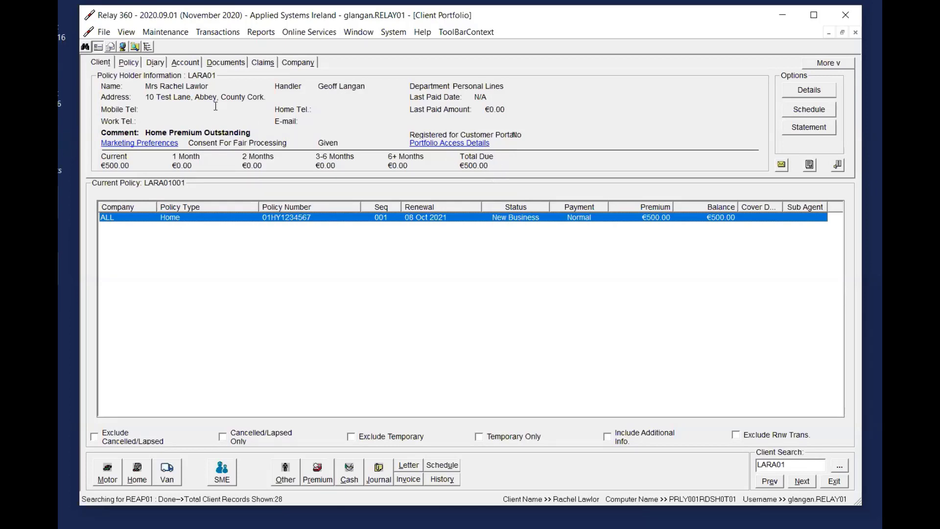
left_click(800, 464)
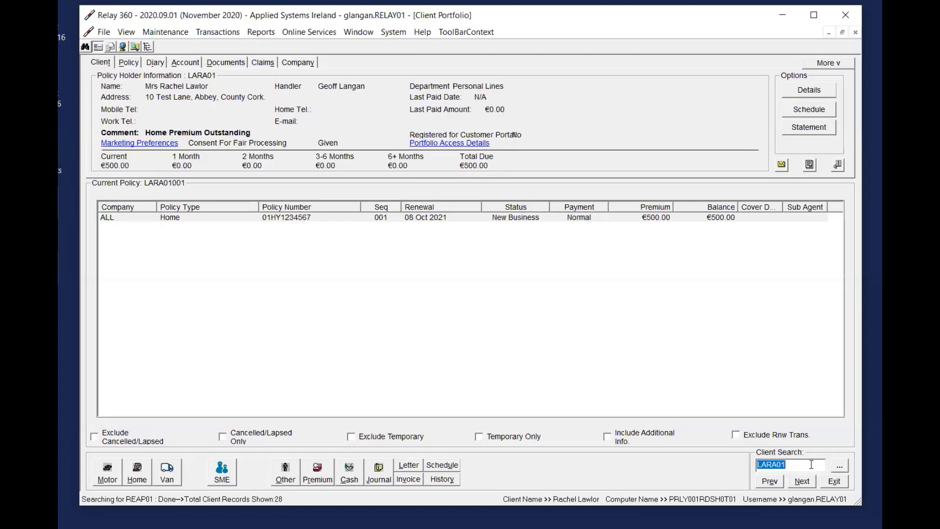
Return to the Cancel and Transfer Credit client and review the account's New Business and Cash entries
left_click(103, 32)
left_click(165, 282)
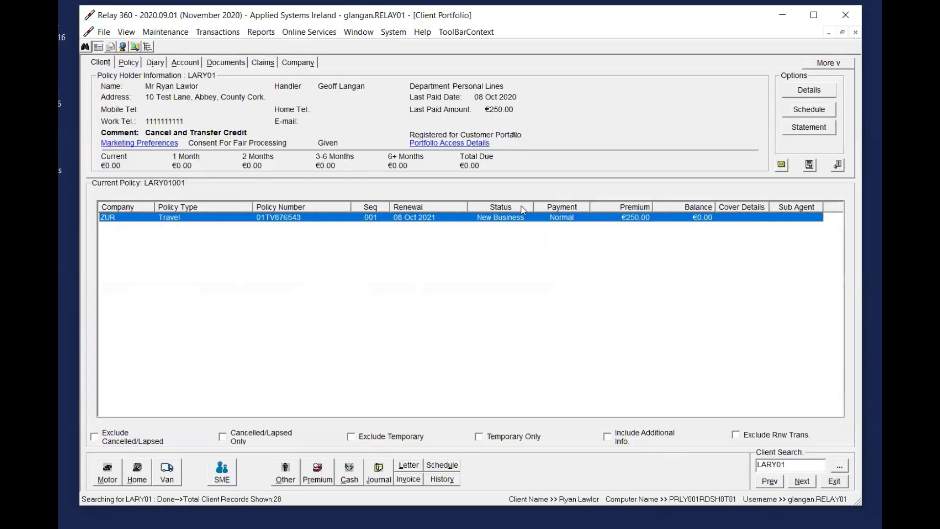
left_click(186, 63)
left_click(436, 101)
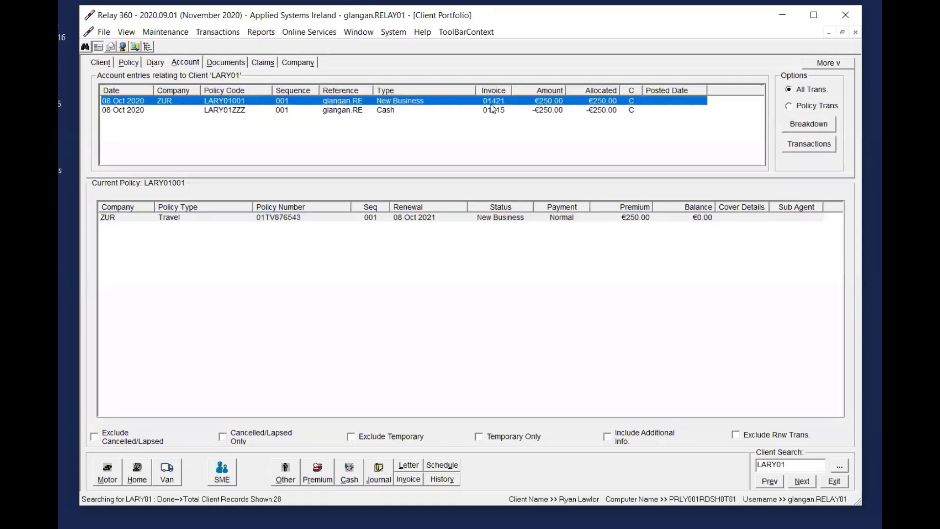
left_click(560, 110)
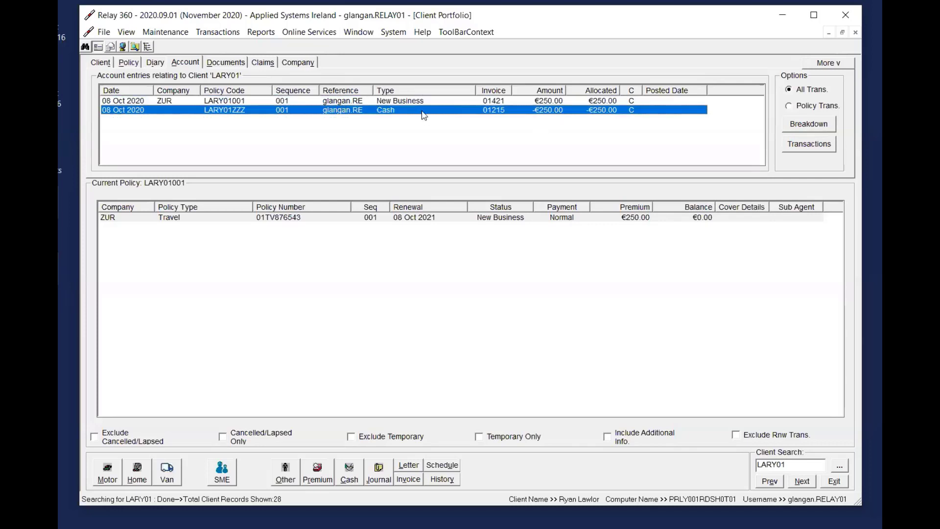
left_click(104, 62)
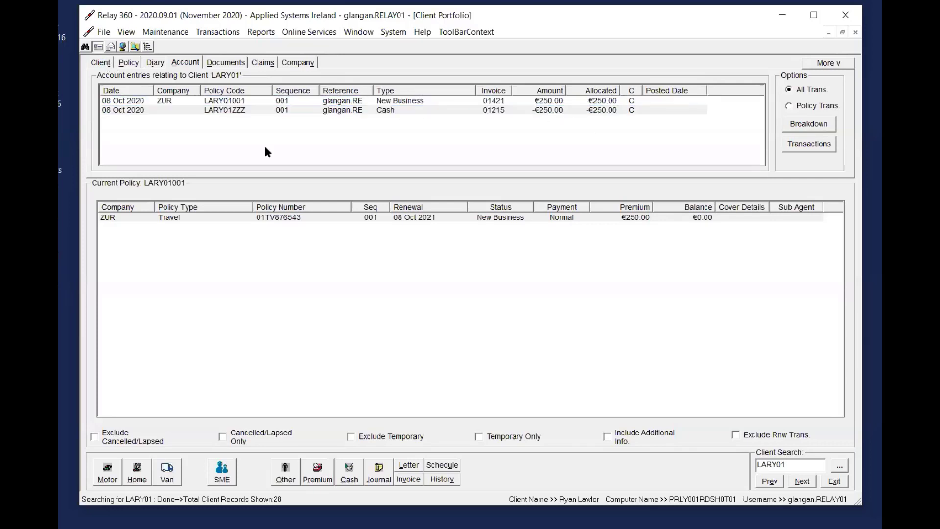
Start a premium posting for the Zurich Travel policy with premium type NB Not Taken Up, and check the transaction lookup
left_click(463, 218)
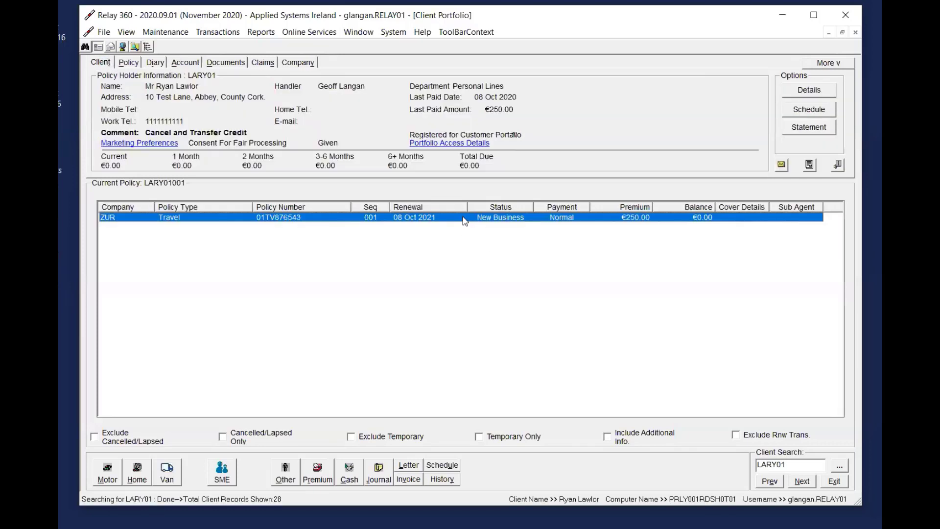
left_click(321, 477)
left_click_drag(552, 103, 804, 71)
left_click(730, 112)
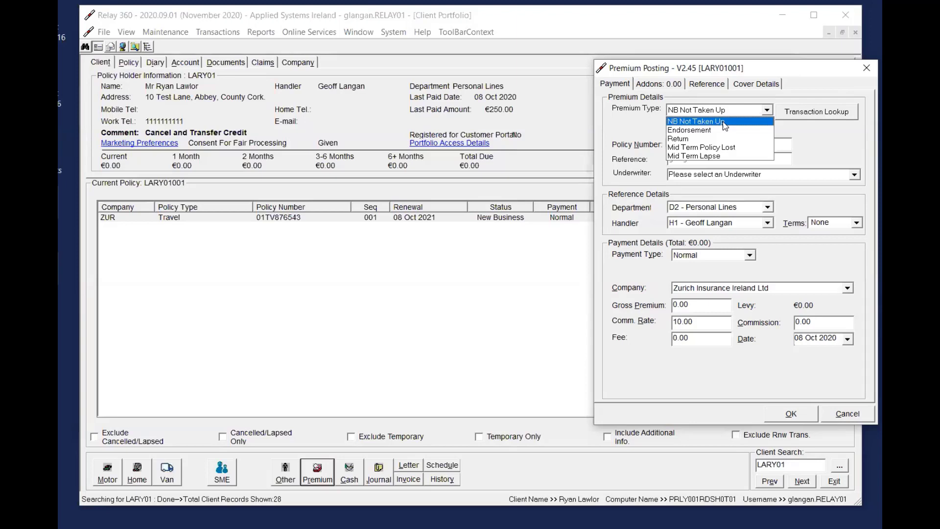
left_click(709, 123)
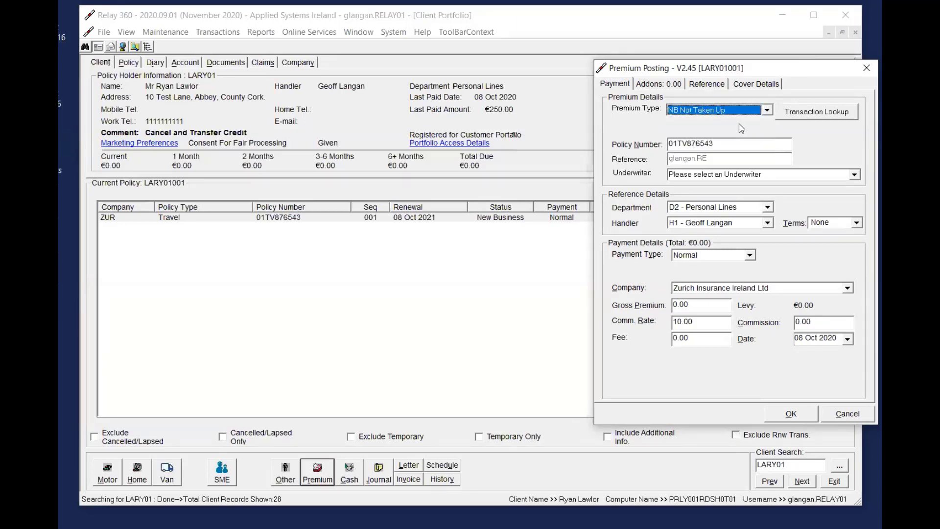
left_click(789, 115)
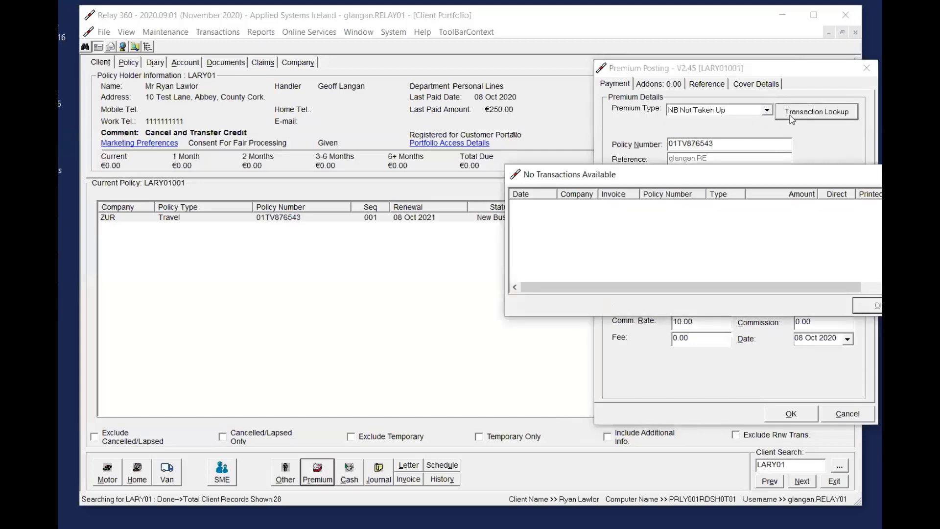
key("Escape")
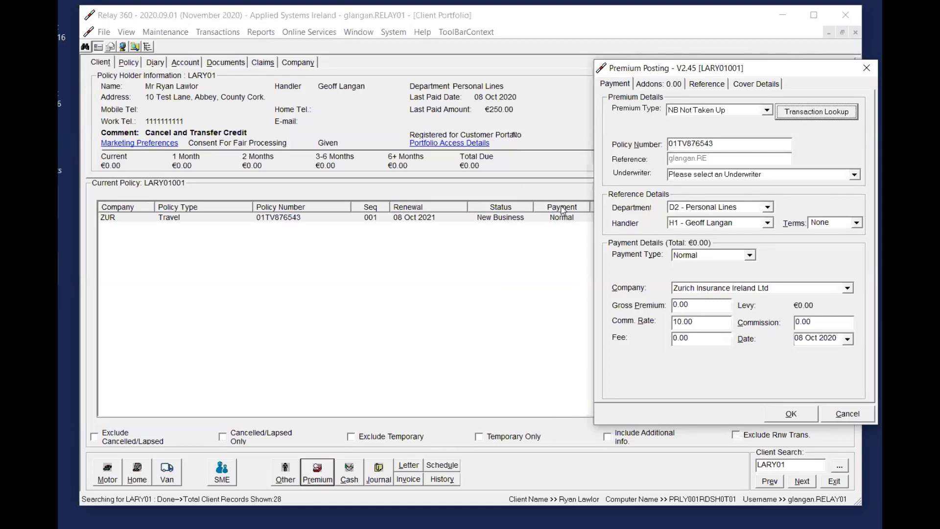
Set the posting's gross premium to 250.00
left_click(705, 303)
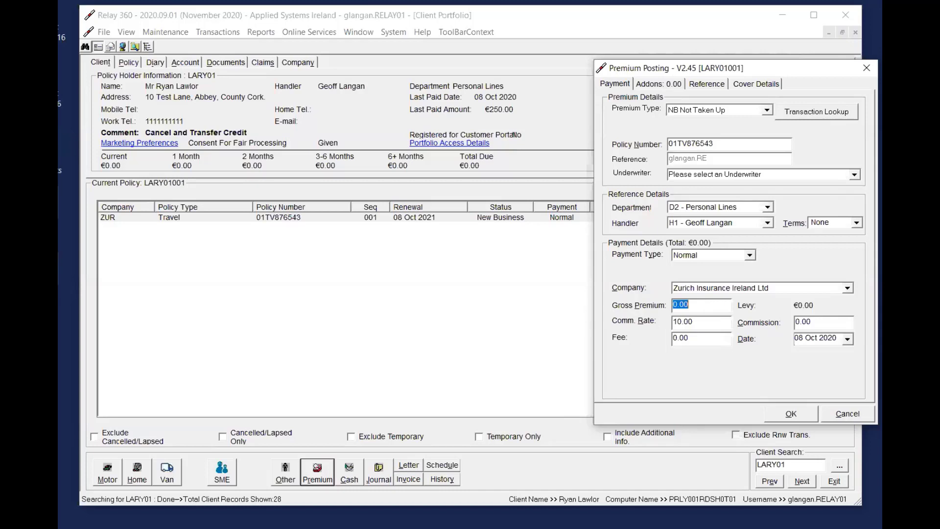
type("250")
key("Tab")
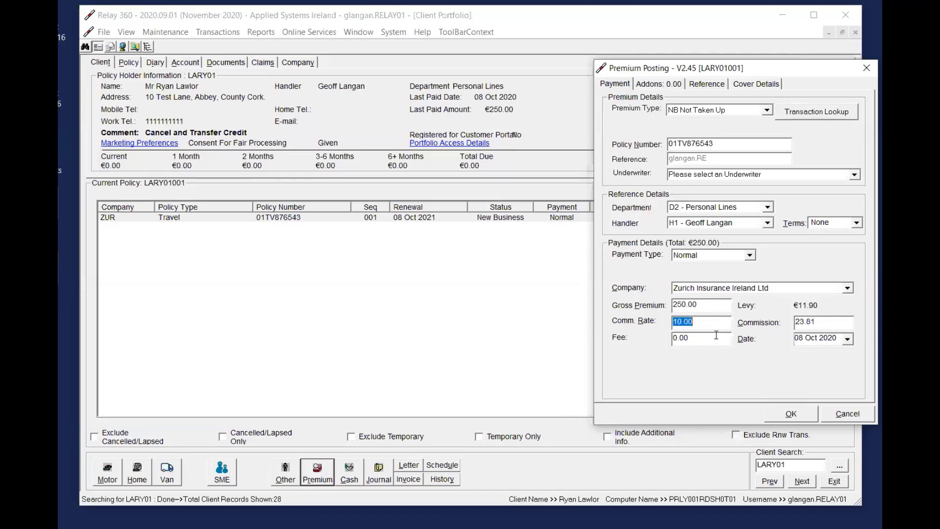
Try a fee of -25.00 on the posting and reset the fee to 0.00
key("Tab")
type("-25")
key("Tab")
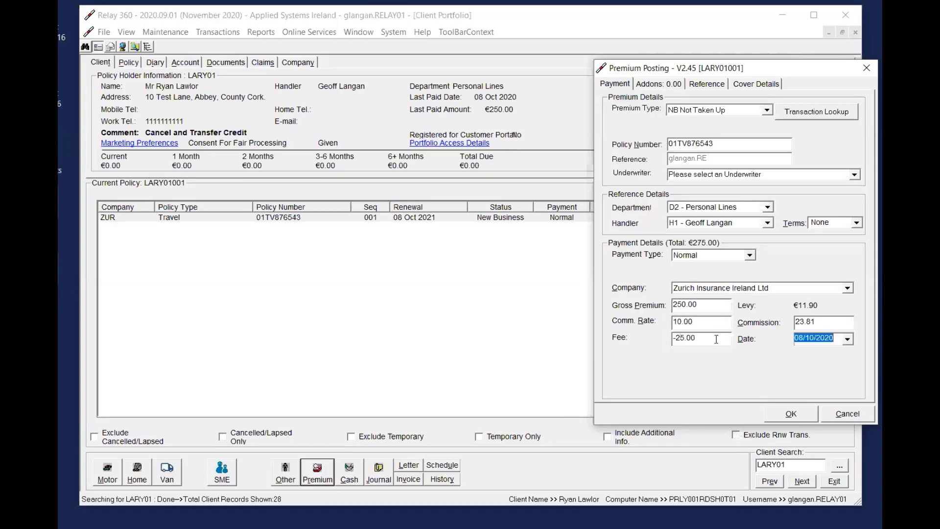
key("shift+Tab")
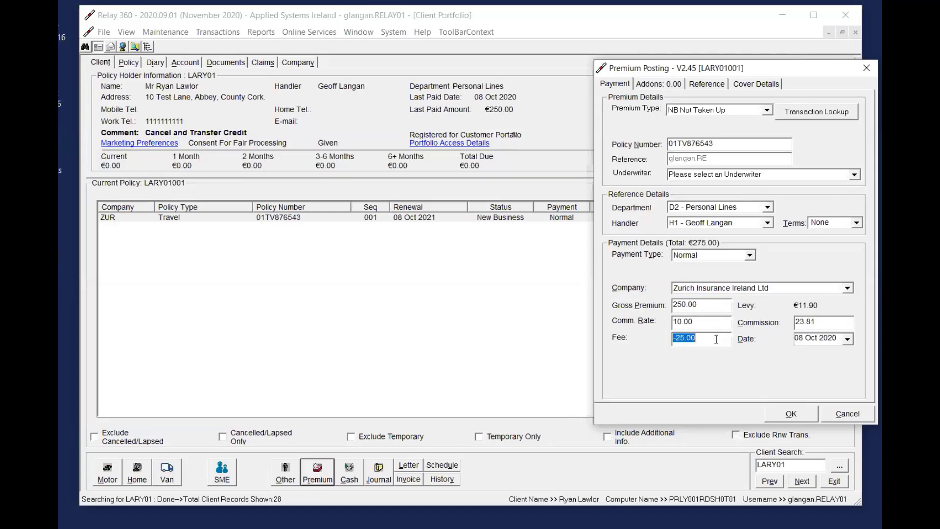
type("0.00")
key("Tab")
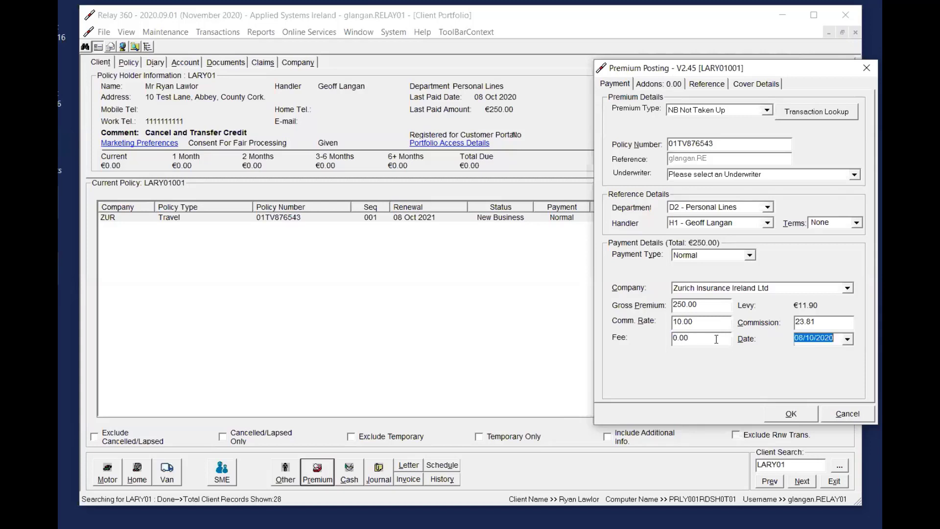
left_click(722, 304)
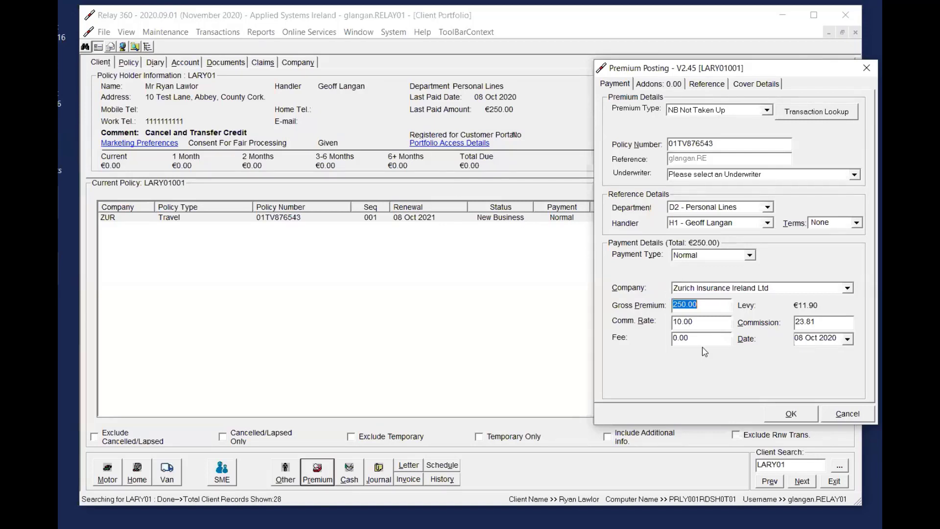
left_click(714, 306)
Enter "Cancelled and transfer to spouse account" as the posting's temporary cover details
left_click(765, 84)
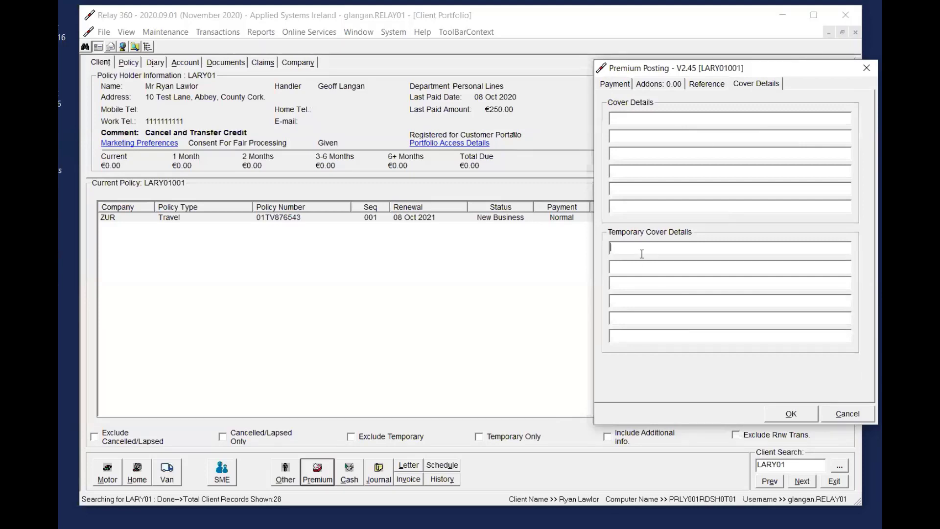
type("Cancelled and transfer to spouse account")
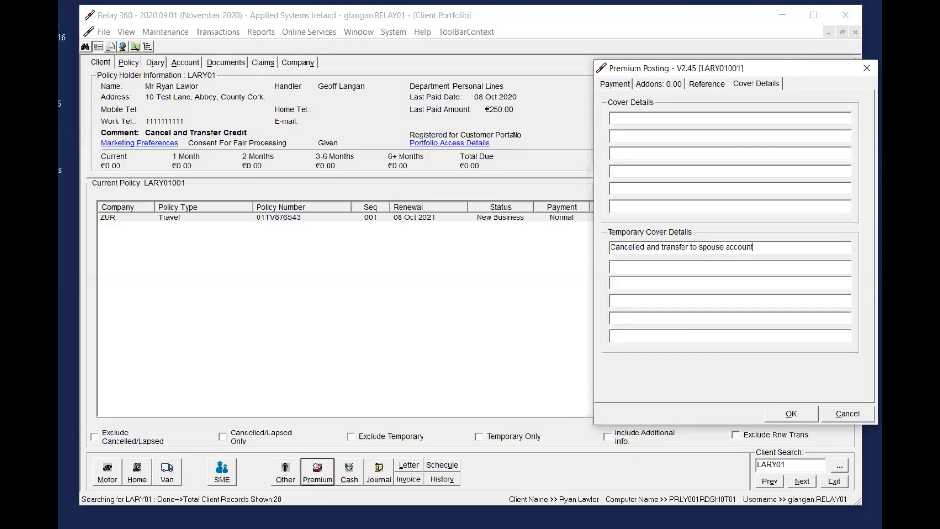
Recheck the payment and cover details, post the NB Not Taken Up premium, and widen the policy list's Status column
left_click(613, 84)
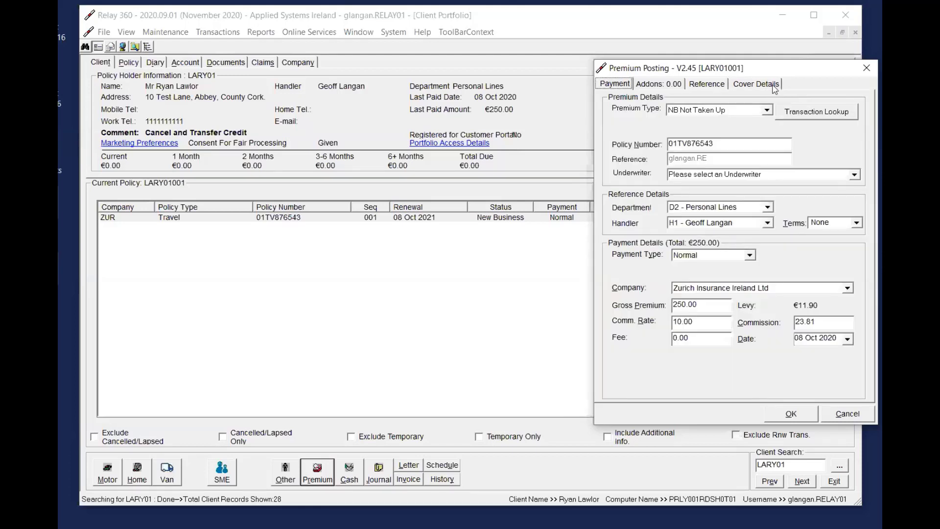
left_click(746, 86)
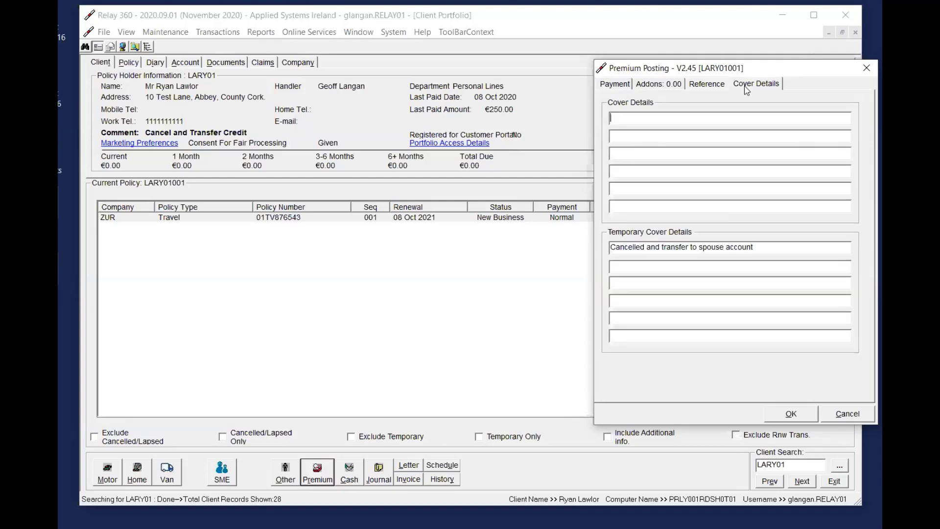
left_click(618, 88)
left_click(796, 415)
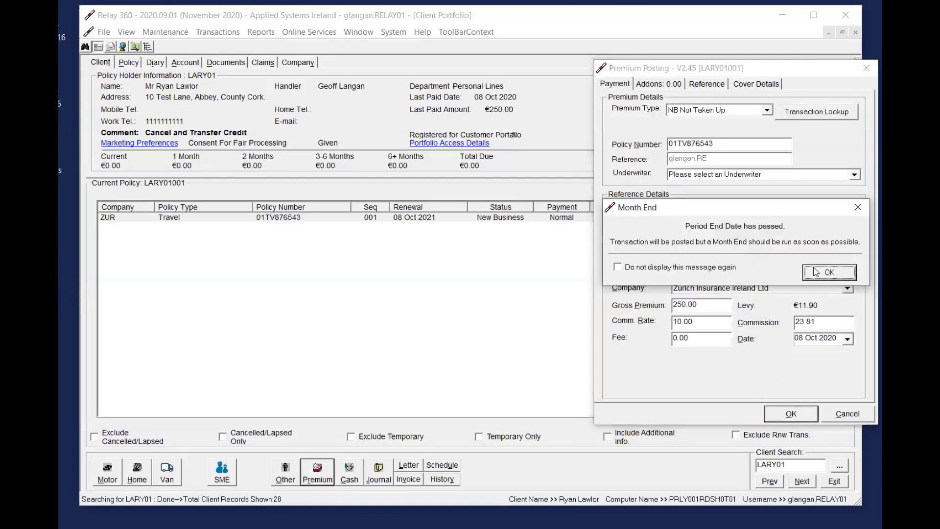
left_click(810, 270)
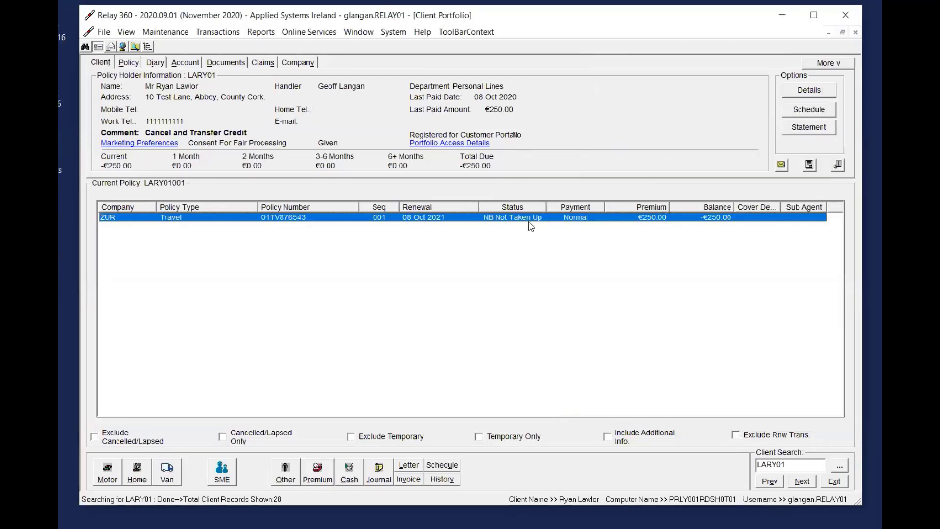
left_click_drag(546, 207, 568, 208)
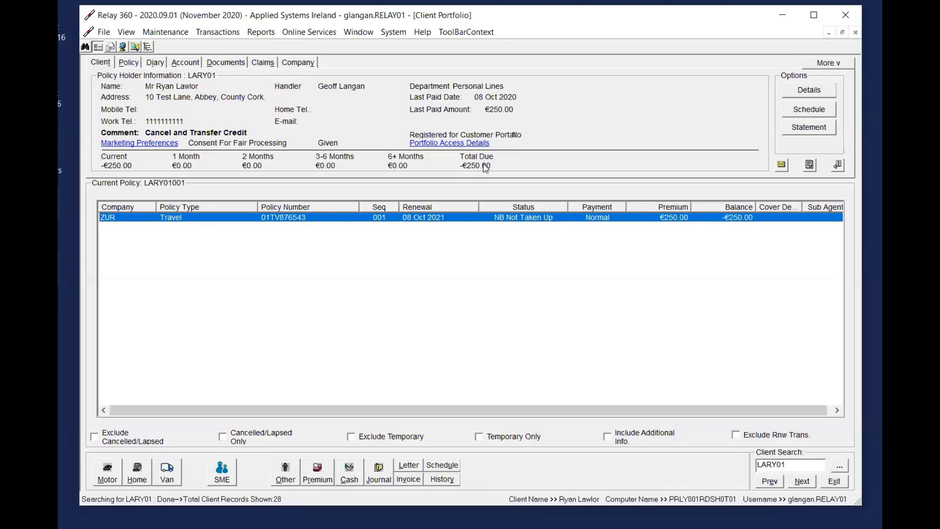
Start a Client Journal Transfer and add a journal for the current client with narrative Credit and premium 250.00
left_click(217, 33)
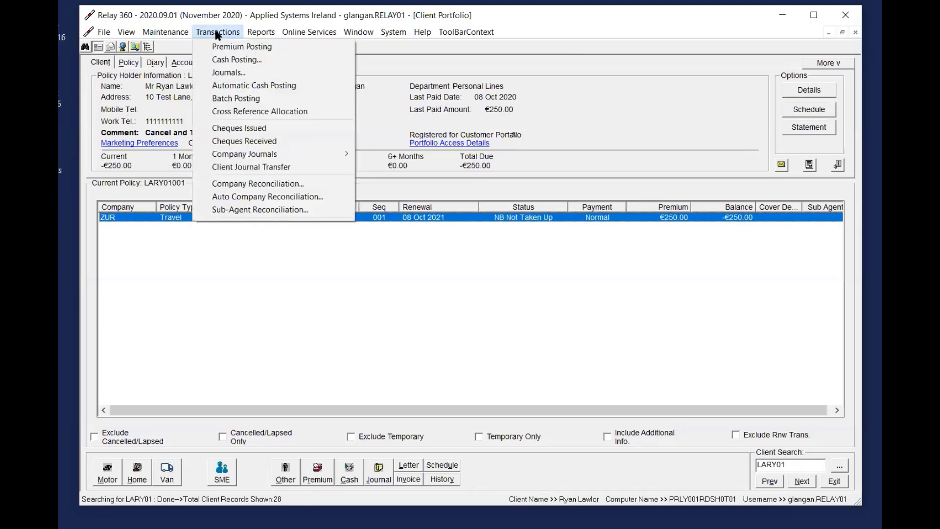
left_click(288, 169)
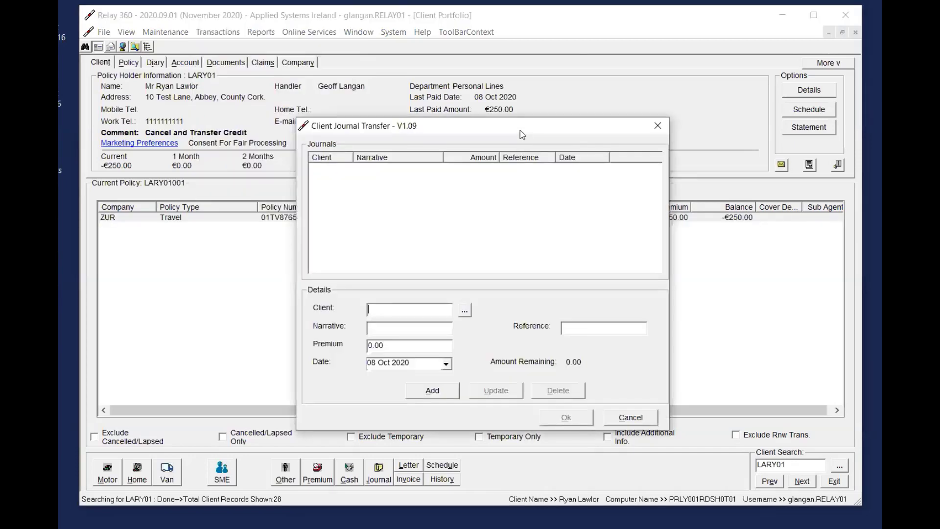
left_click_drag(520, 130, 565, 131)
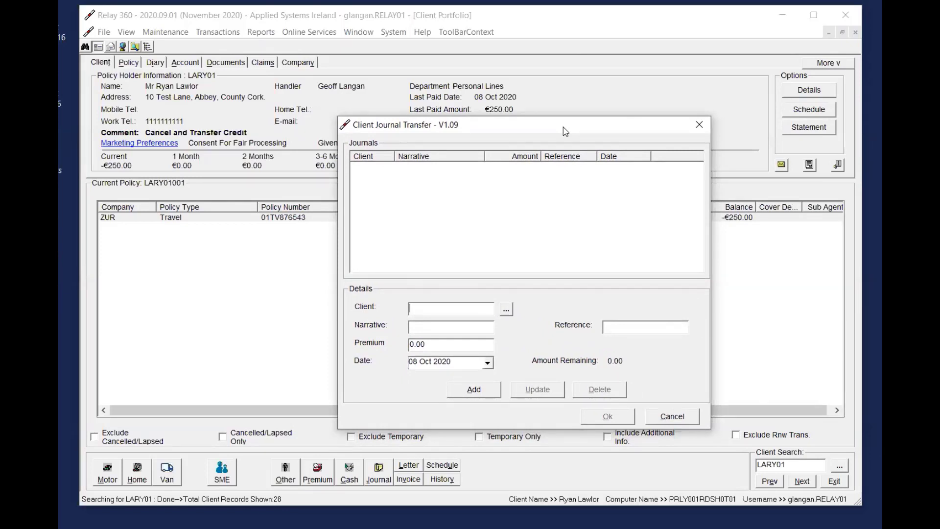
left_click_drag(564, 127, 560, 116)
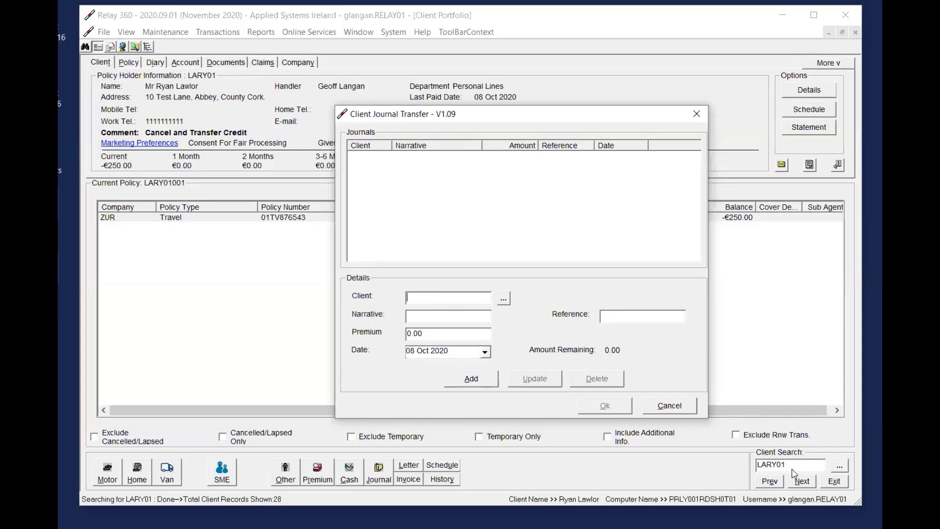
type("LARY0")
key("Tab")
key("Tab")
type("Cr")
left_click(446, 333)
type("250")
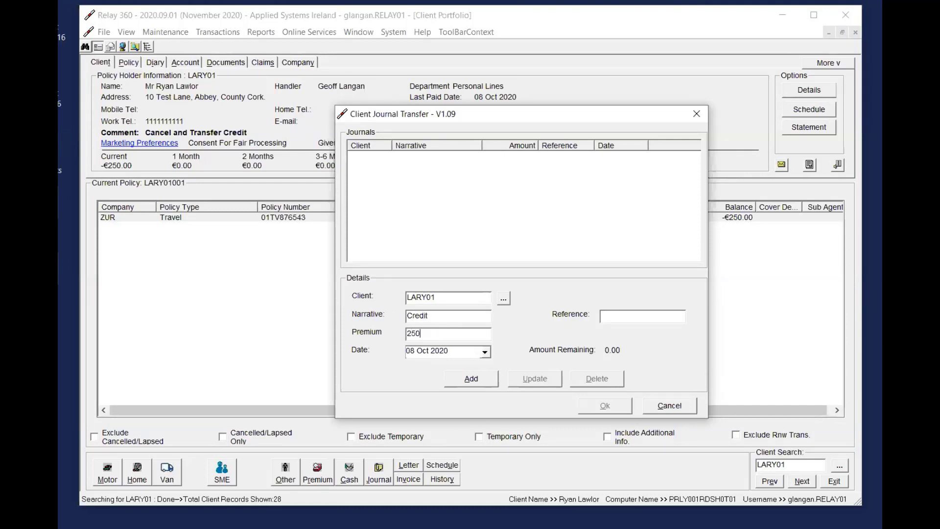
key("Tab")
left_click(463, 377)
Enter the spouse's client code and the narrative Transfer for a second journal based on the Credit entry
left_click(479, 158)
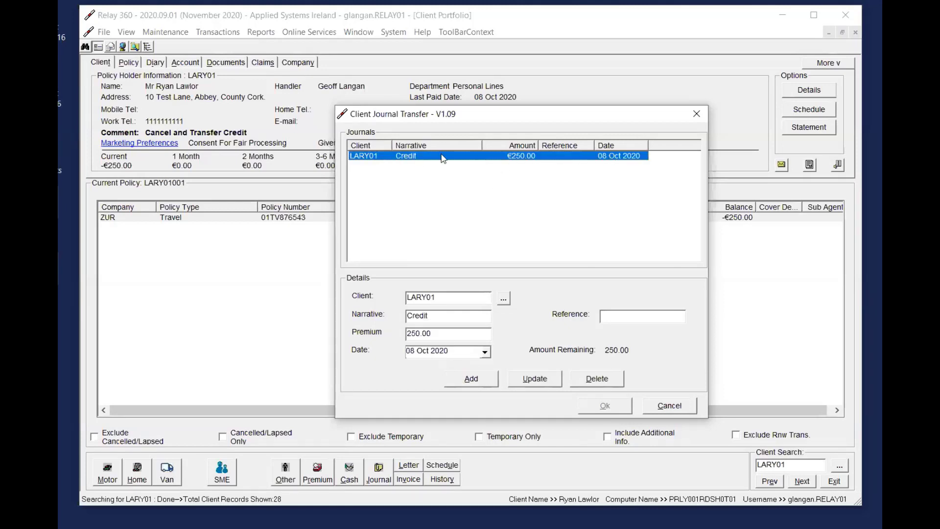
left_click(465, 298)
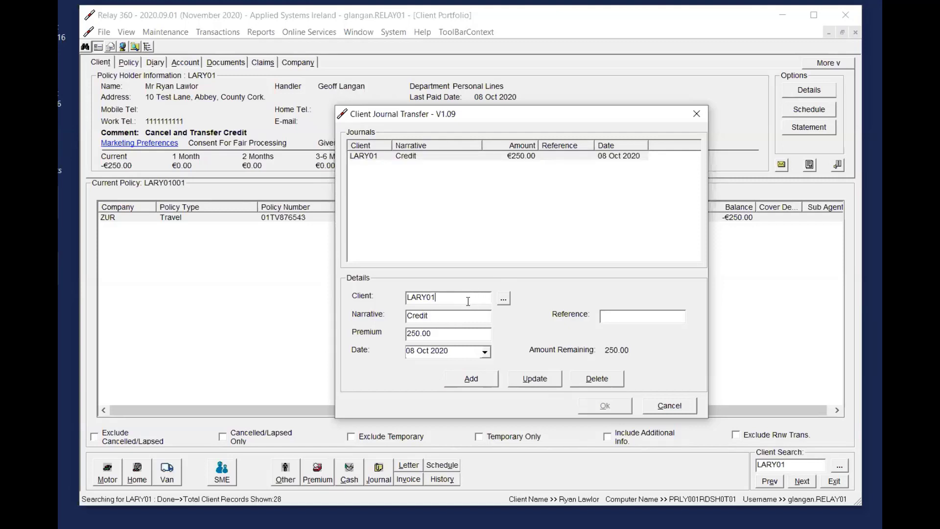
left_click_drag(468, 302, 375, 301)
type("lara01")
key("BackSpace")
key("BackSpace")
key("BackSpace")
key("BackSpace")
type("LARA")
key("Tab")
key("Tab")
type("Transfe")
Set the second journal's premium to -250.00 and add it to the transfer
key("Tab")
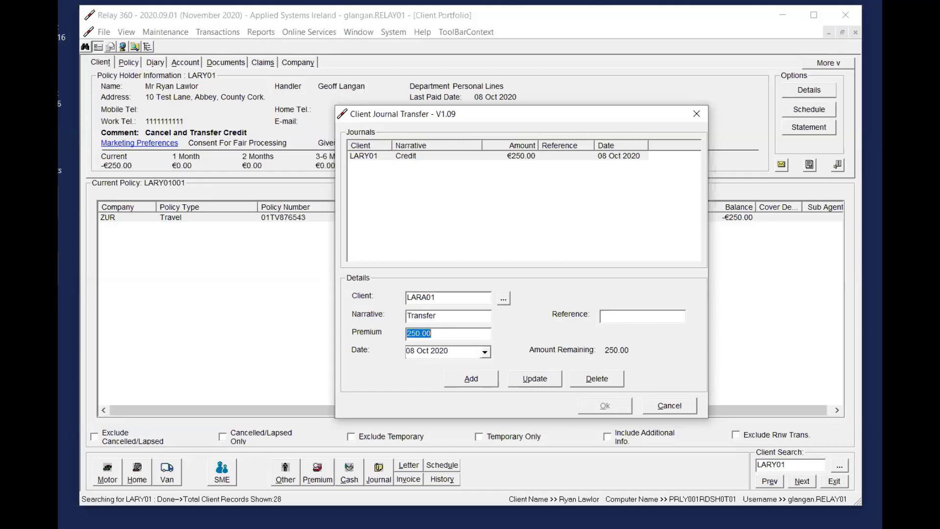
type("-250.00")
key("Tab")
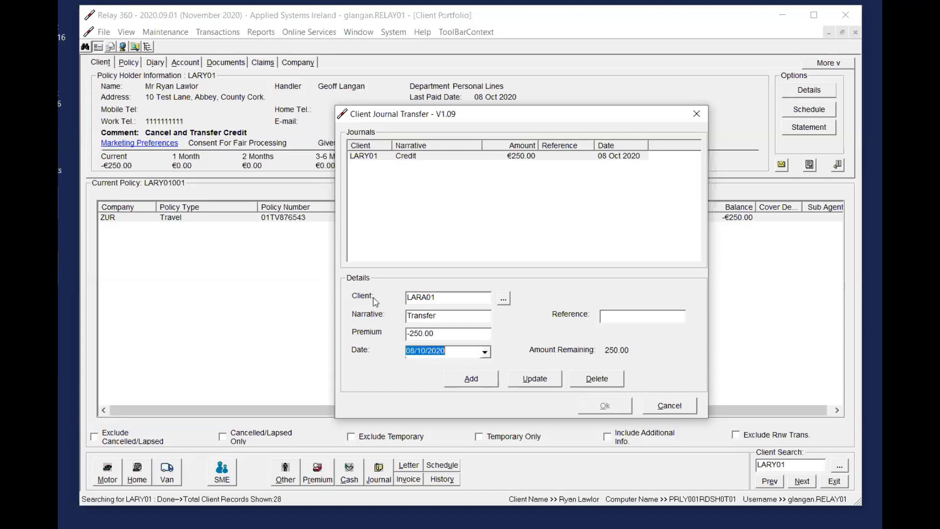
left_click(466, 381)
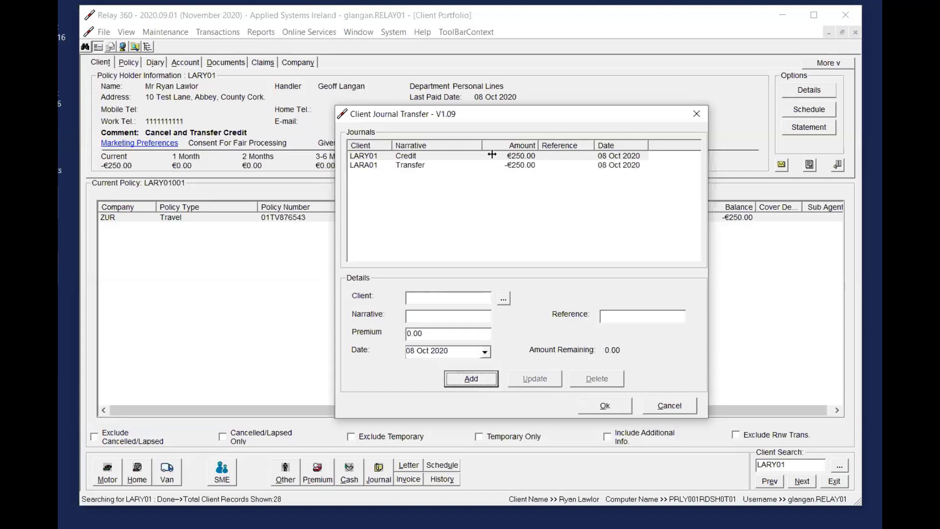
Compare the Credit and Transfer journals and post both
left_click(468, 156)
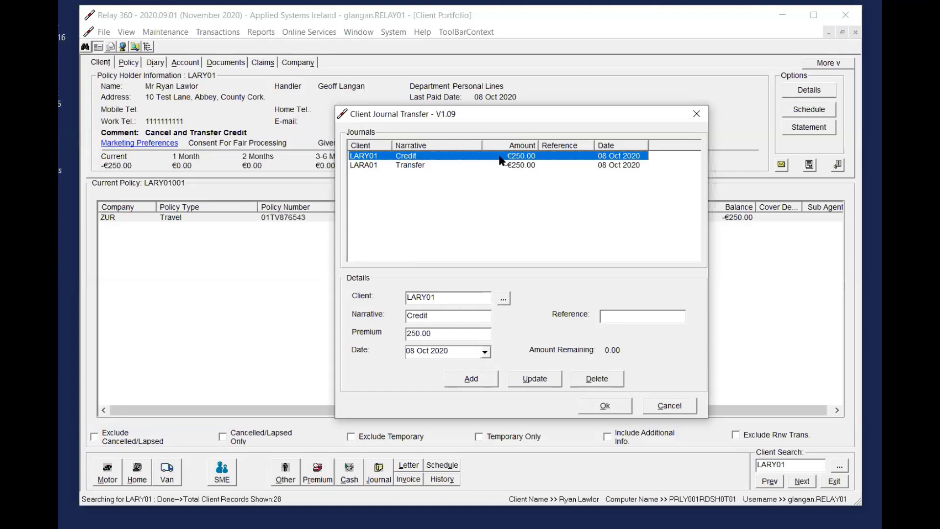
left_click(464, 167)
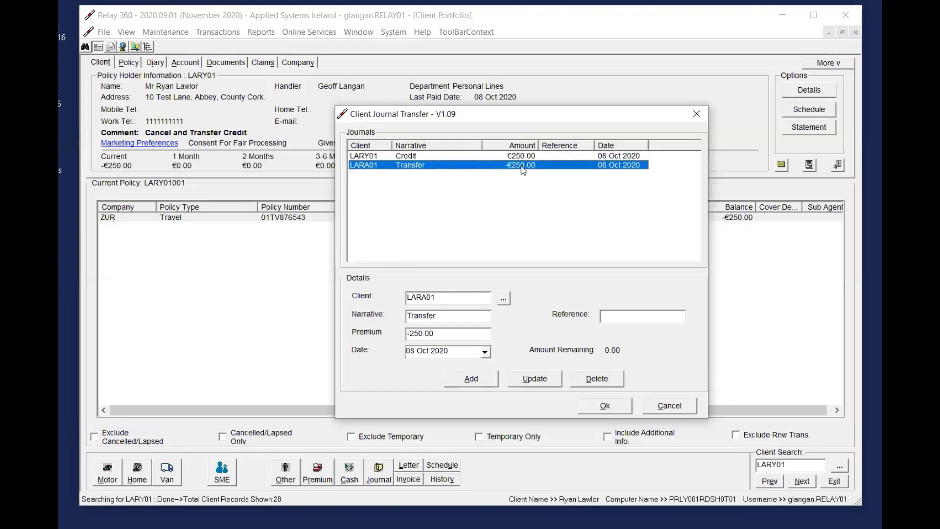
left_click(387, 158)
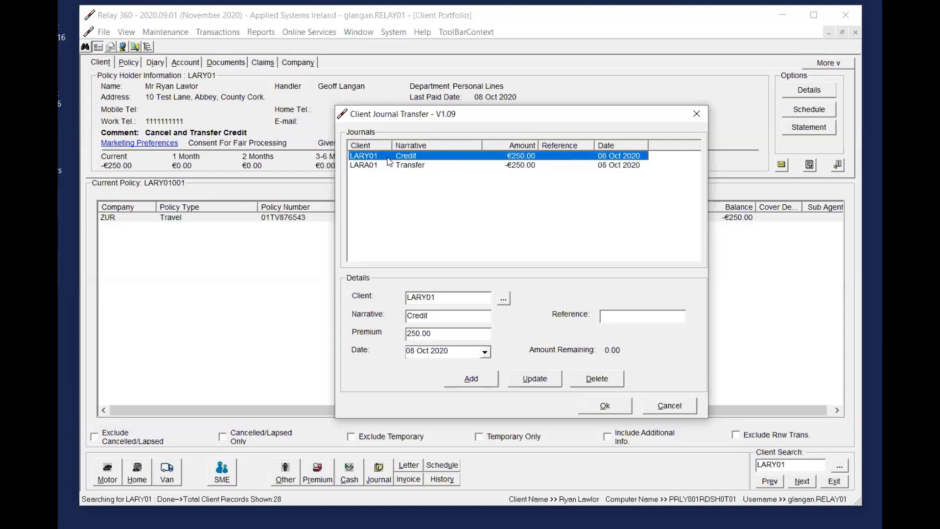
left_click(522, 164)
left_click(487, 155)
left_click(424, 166)
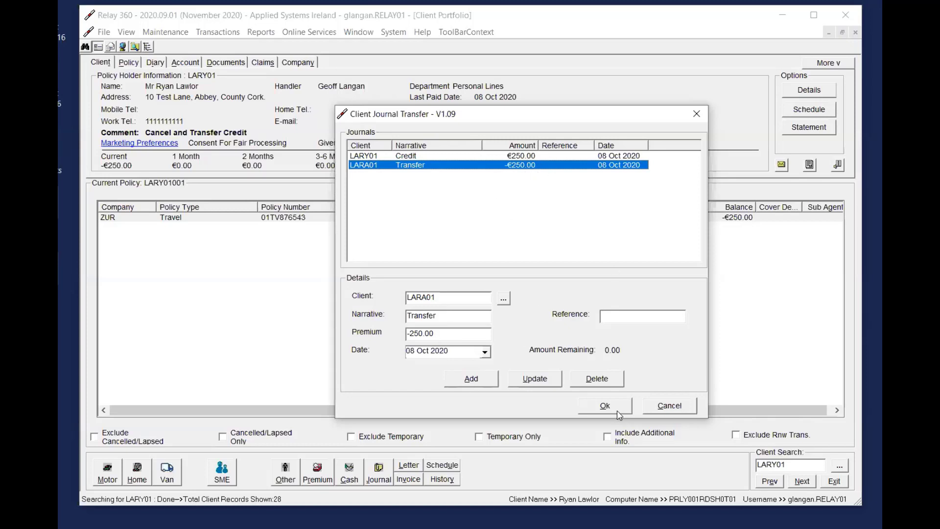
left_click(604, 405)
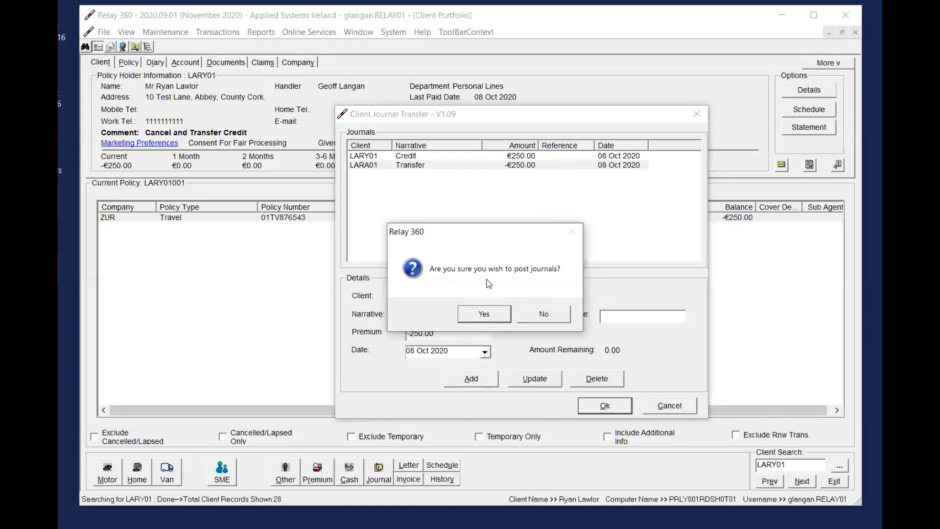
left_click(484, 314)
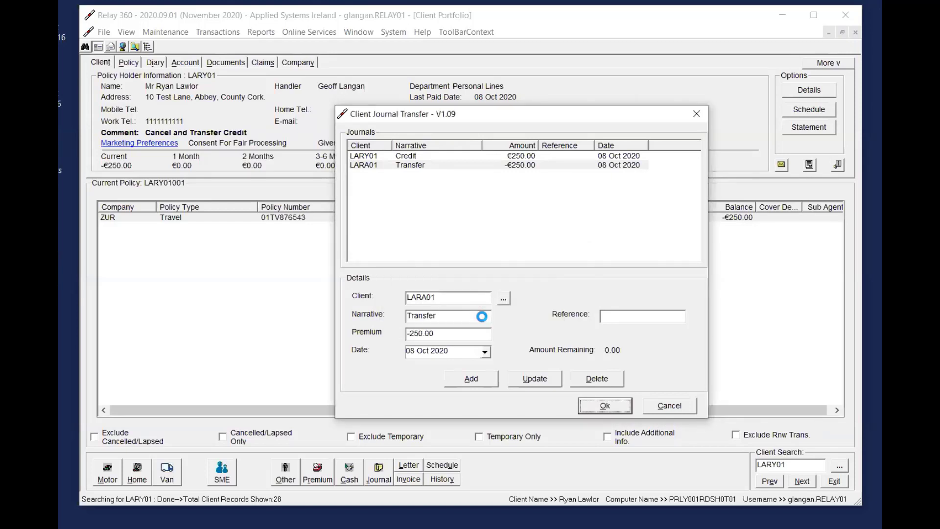
Reload the current client's portfolio and examine the aged debt totals and account entries after the journal transfer
double_click(792, 466)
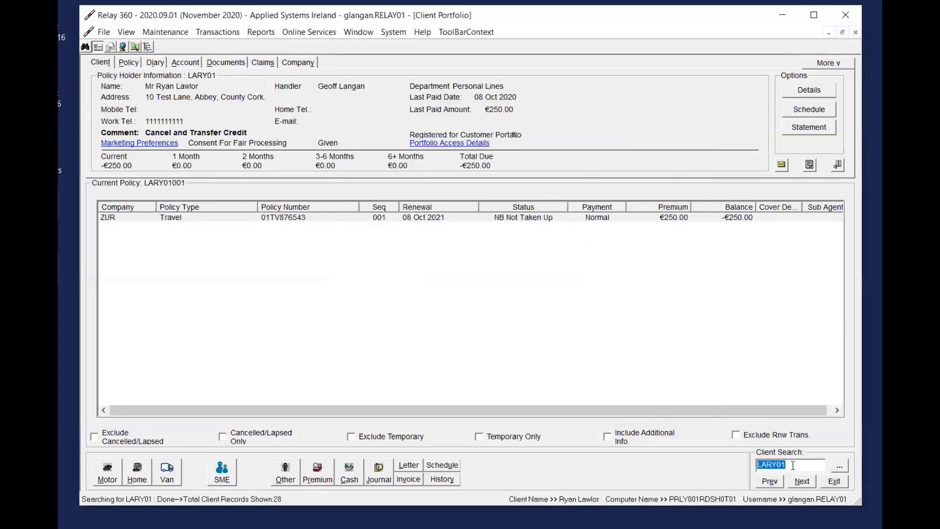
key("Return")
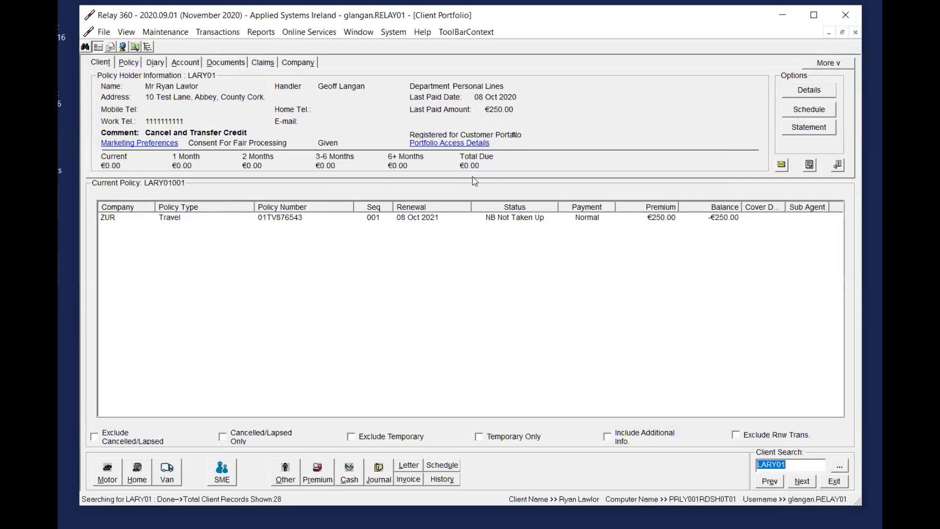
left_click(193, 63)
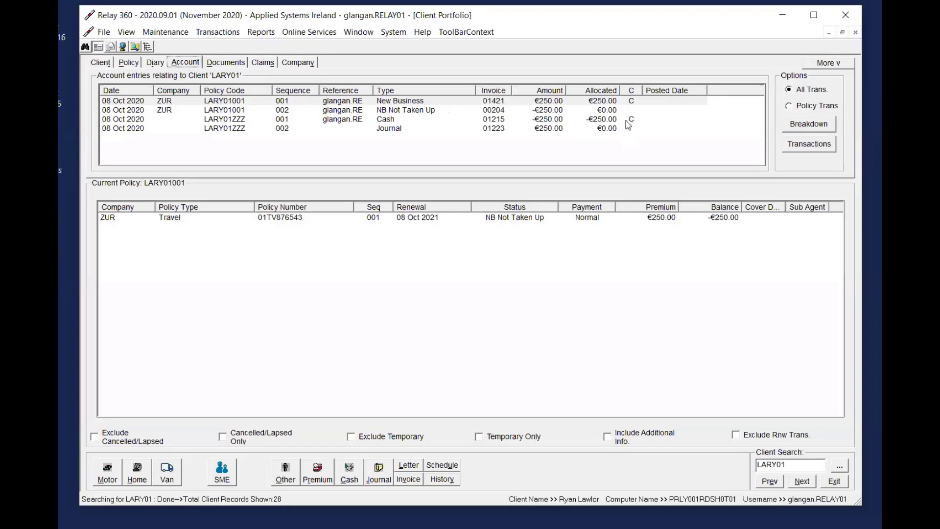
left_click(100, 63)
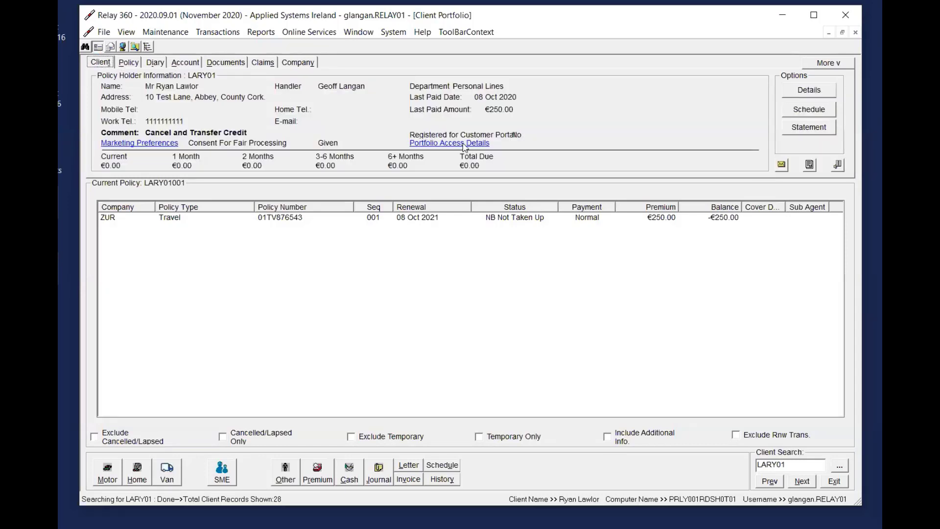
Automatically allocate the client's Journal entry against the NB Not Taken Up entry in Cash Posting and post the allocation
left_click(348, 471)
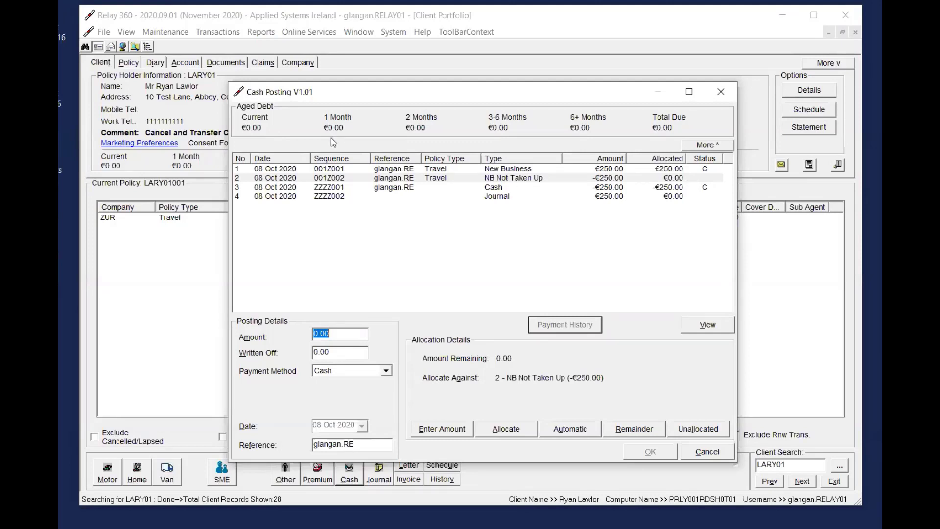
left_click(570, 430)
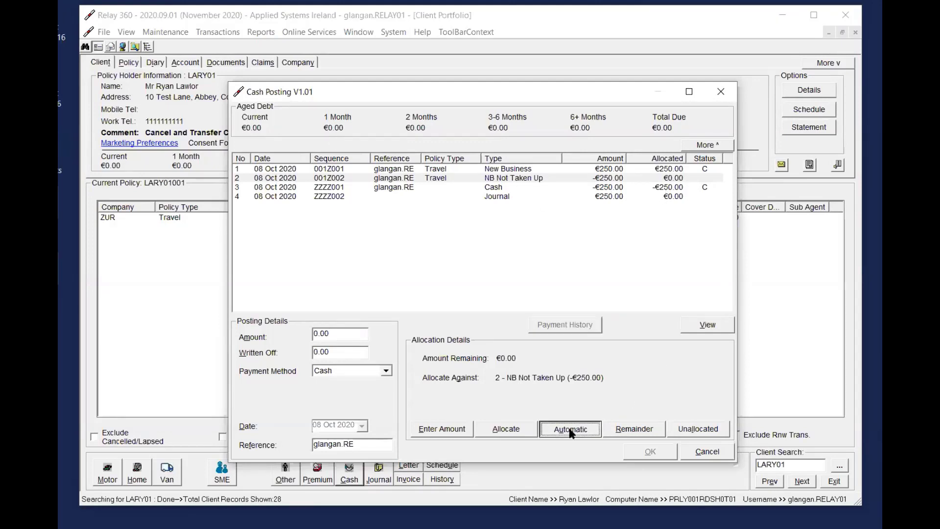
left_click(643, 447)
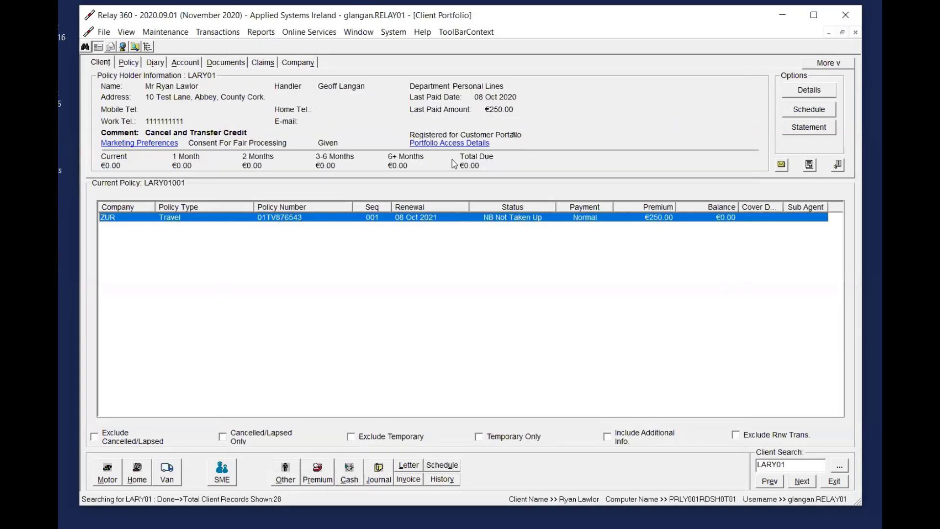
Reopen the client's Cash Posting to review the allocation and status of each entry, then close it
left_click(225, 34)
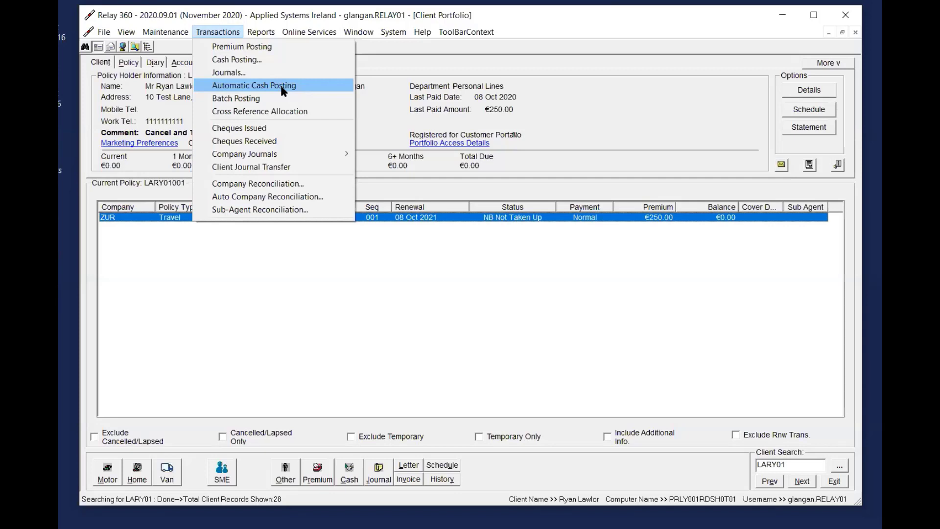
left_click(424, 115)
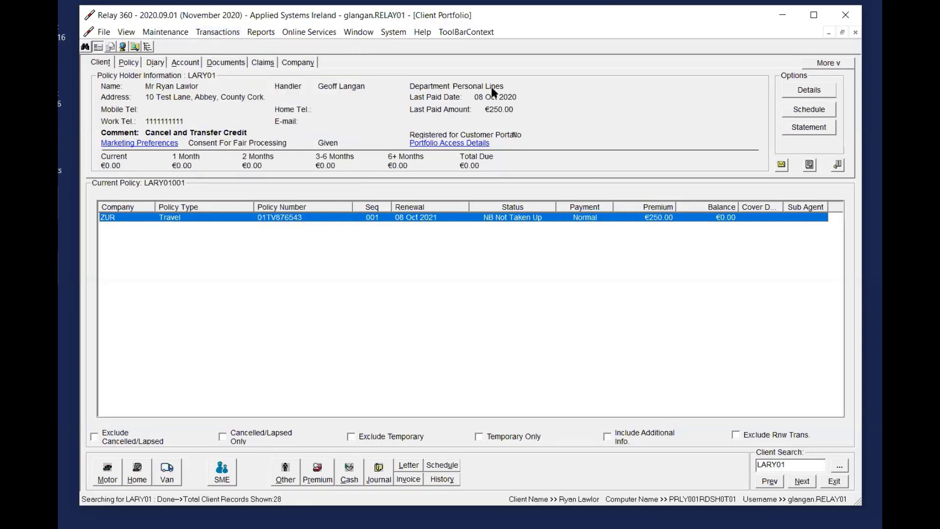
left_click(348, 480)
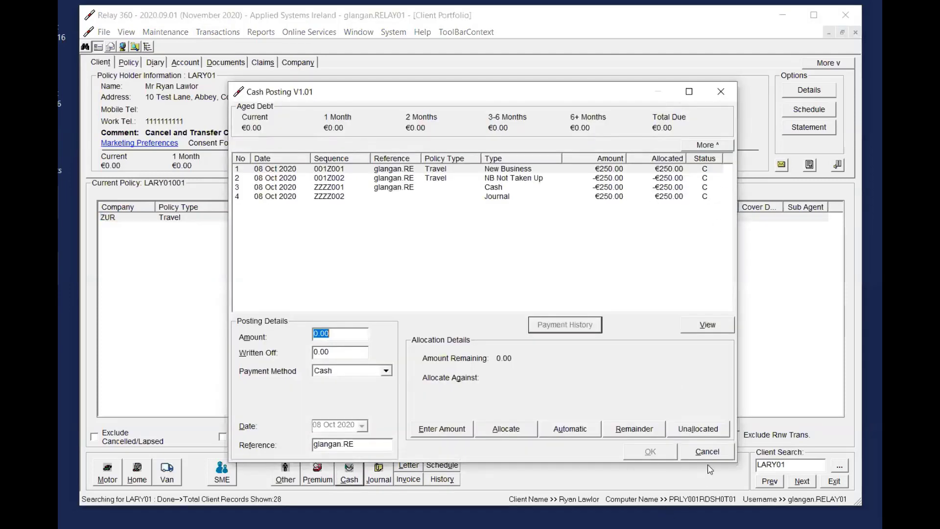
left_click(712, 453)
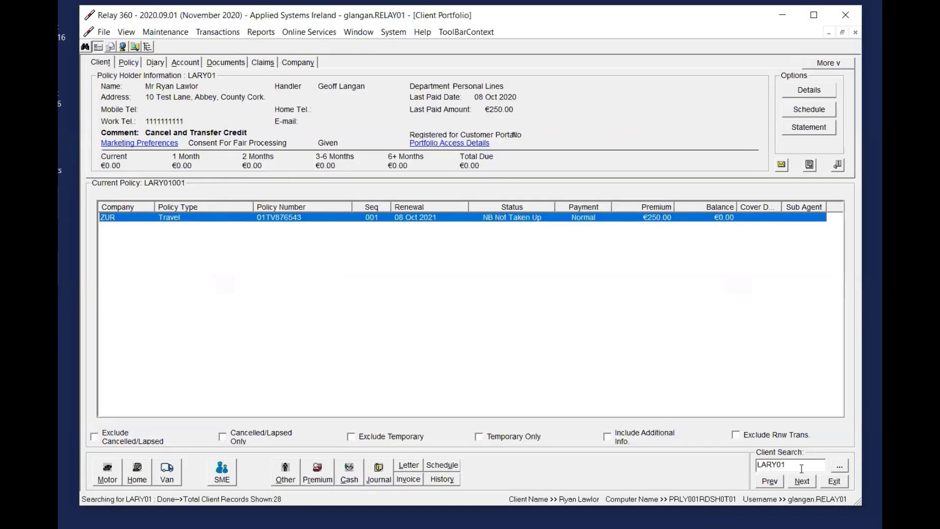
Open the spouse's portfolio from the recent clients and examine the transferred journal and the total due
left_click(101, 32)
left_click(170, 280)
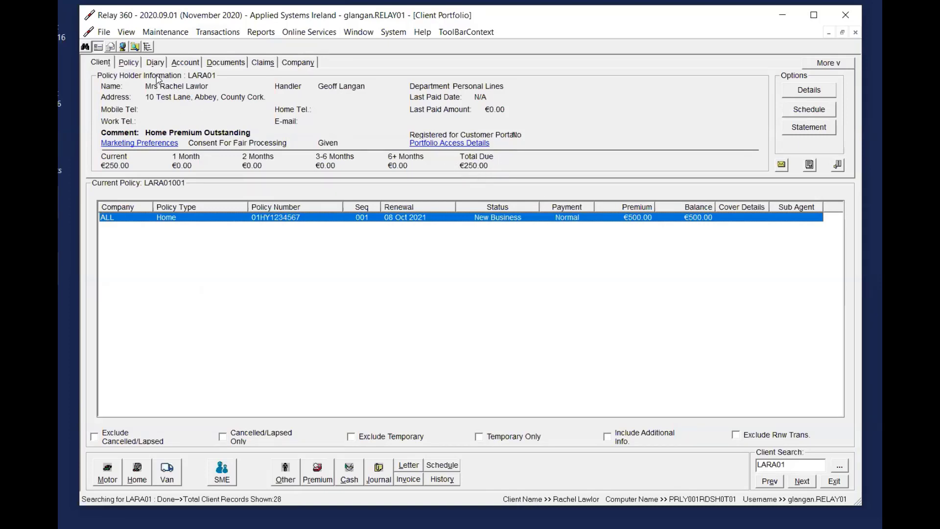
left_click(185, 64)
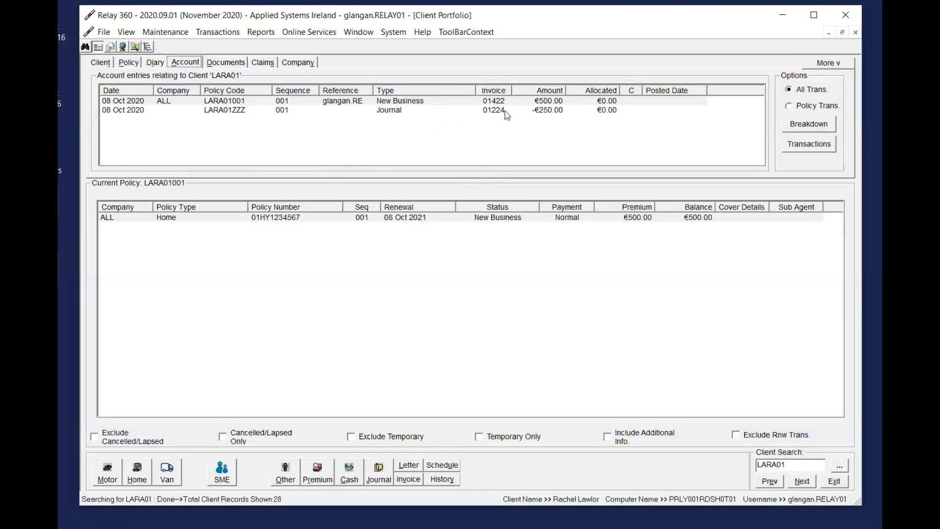
left_click(598, 112)
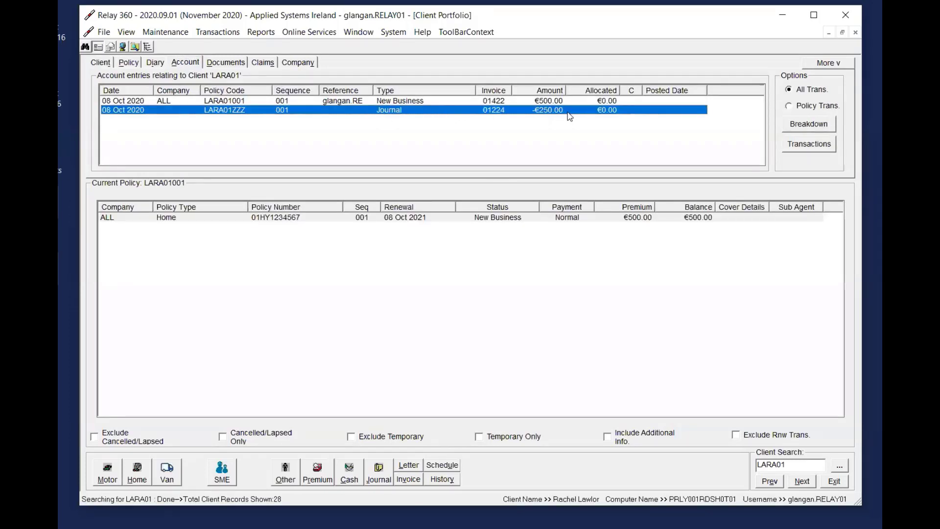
left_click(114, 64)
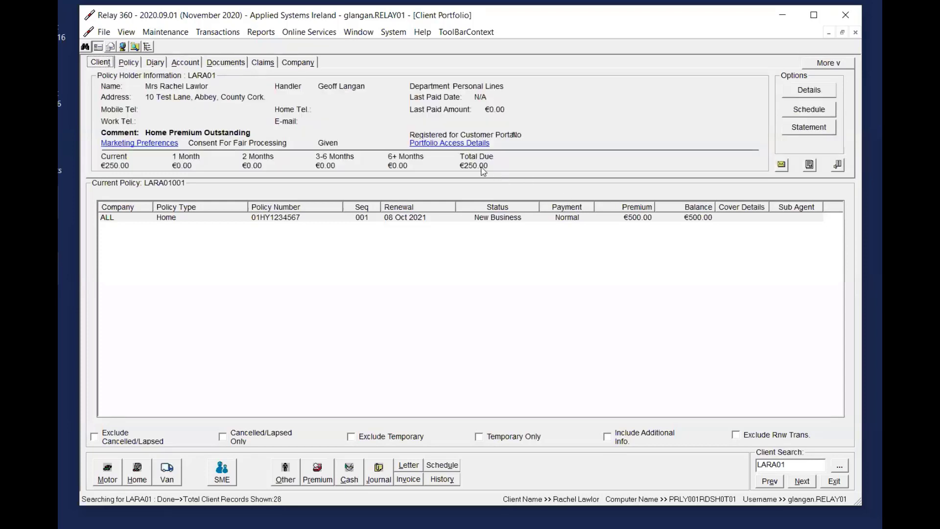
Start a cash posting for the spouse's Home policy with amount 250.00 and payment method Bank Transfer
left_click(496, 217)
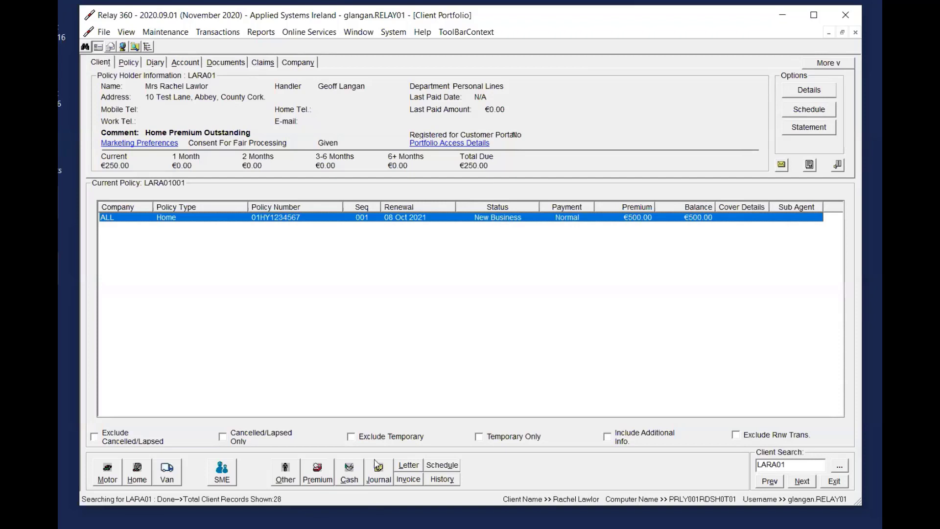
left_click(349, 473)
type("25")
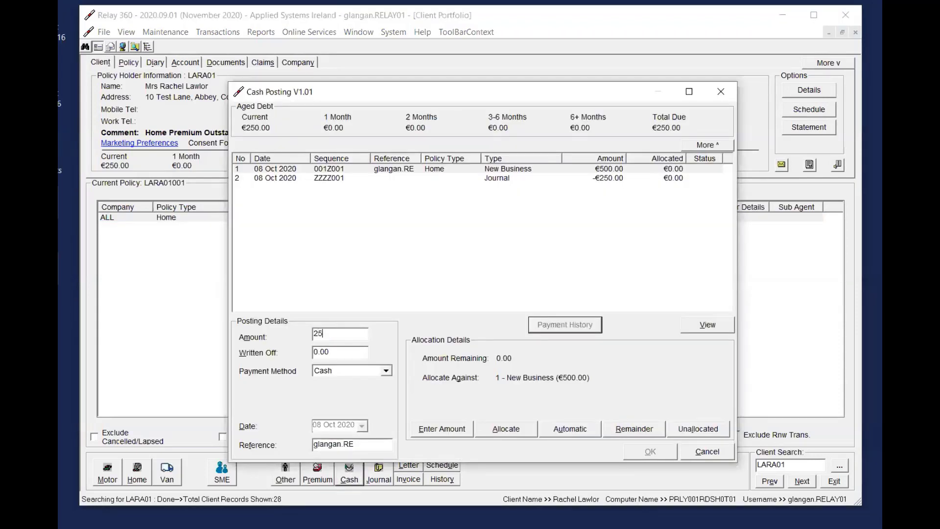
type("0")
key("Tab")
left_click(345, 370)
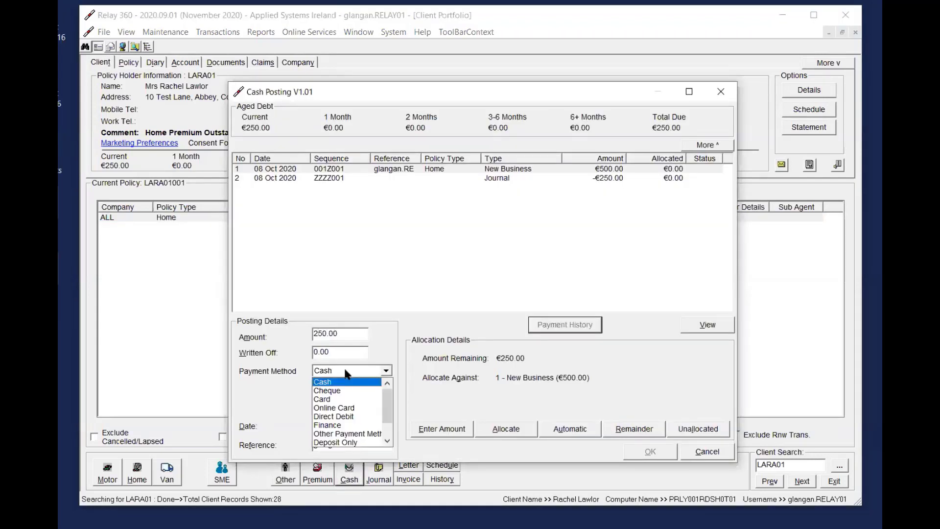
scroll(372, 416, "down", 1)
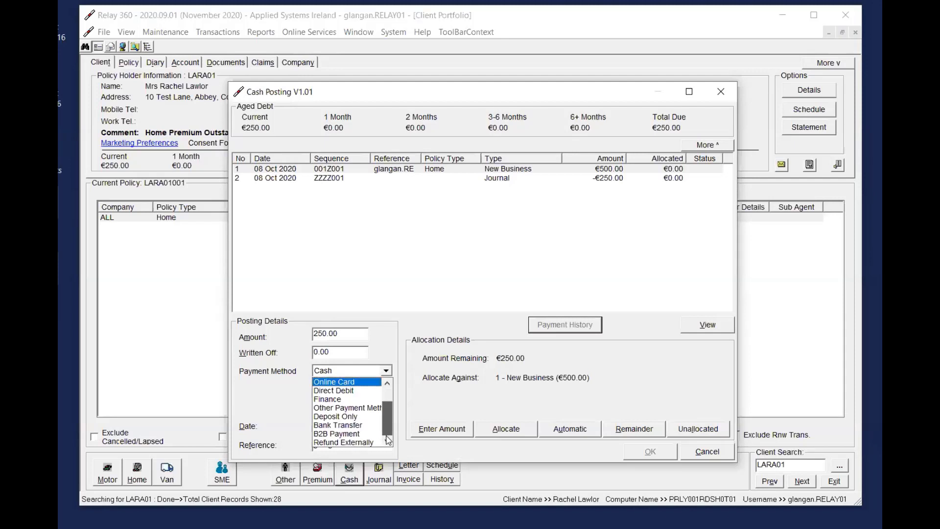
left_click(349, 425)
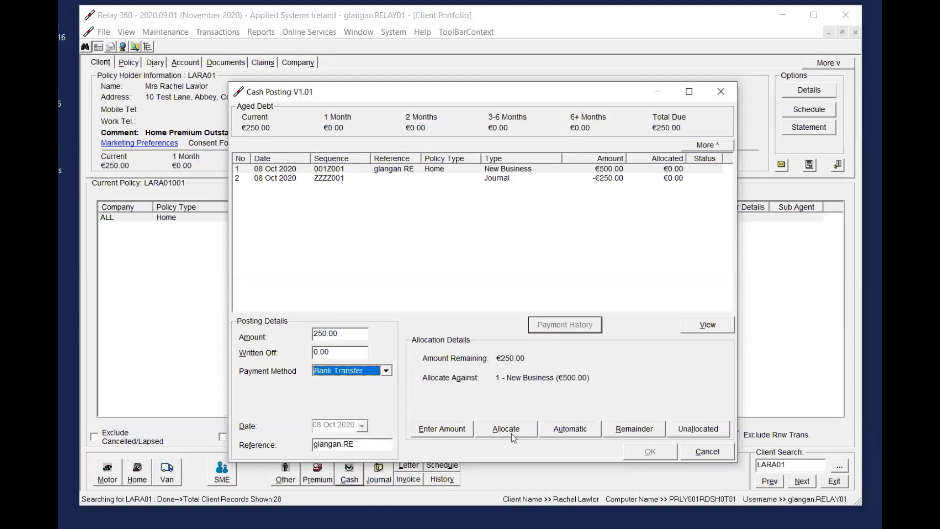
Automatically allocate the payment and journal against the New Business entry and post it without printing a cash receipt
left_click(580, 431)
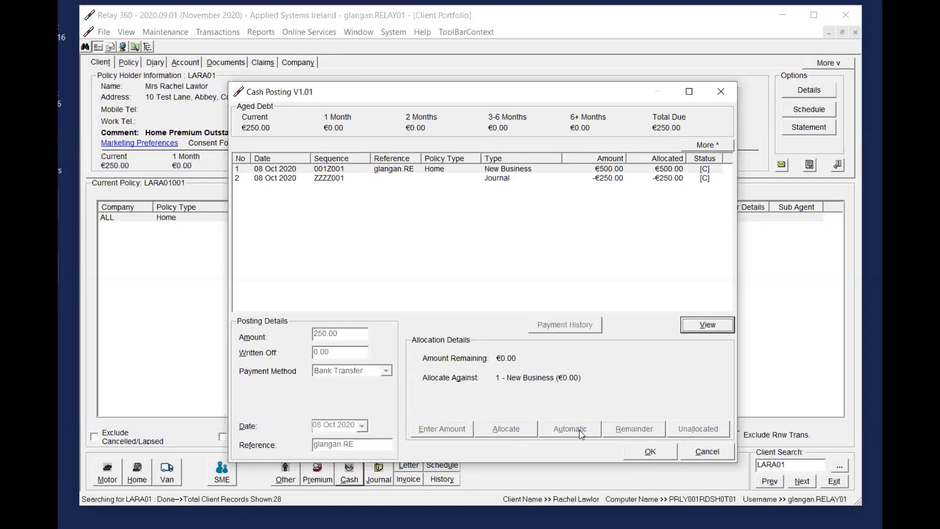
left_click(644, 459)
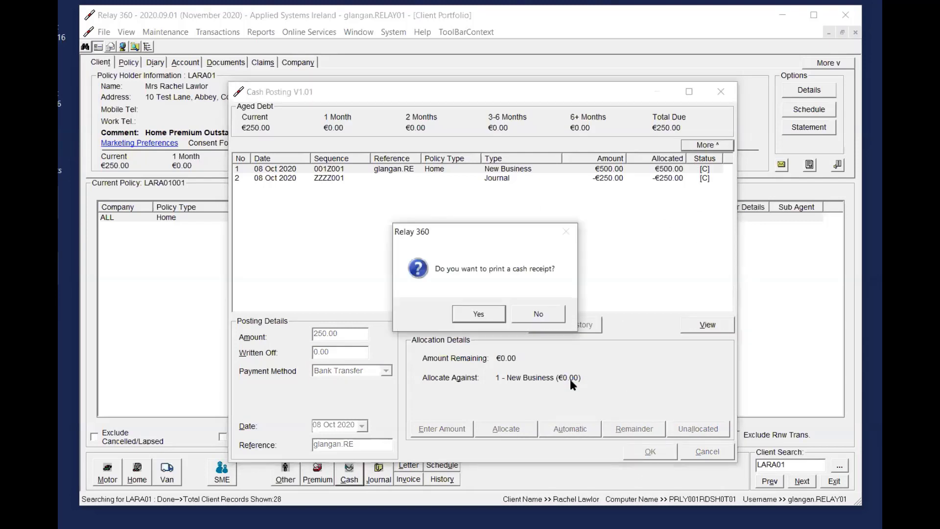
left_click(537, 312)
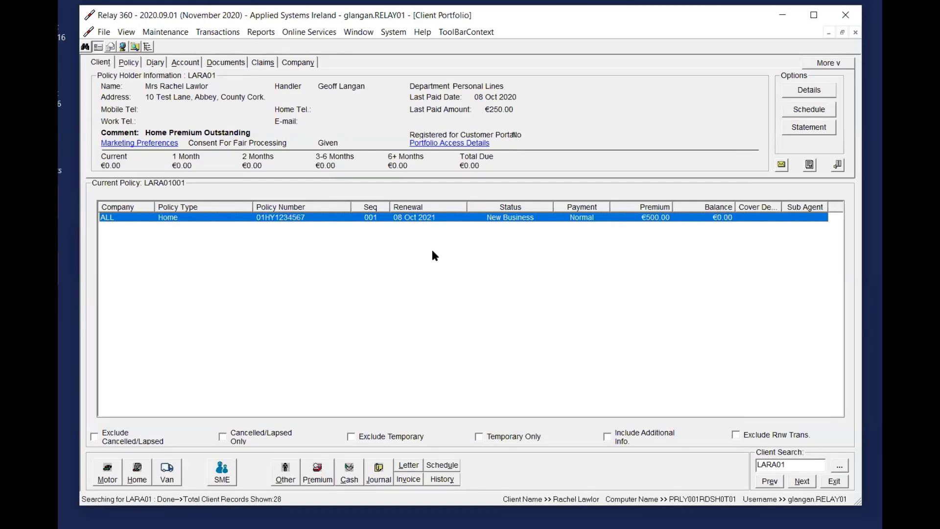
left_click(217, 32)
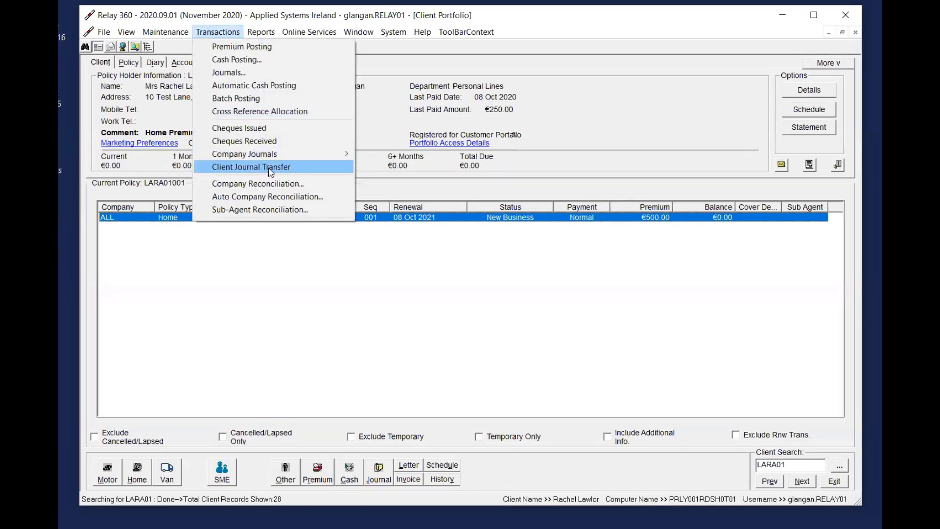
left_click(601, 185)
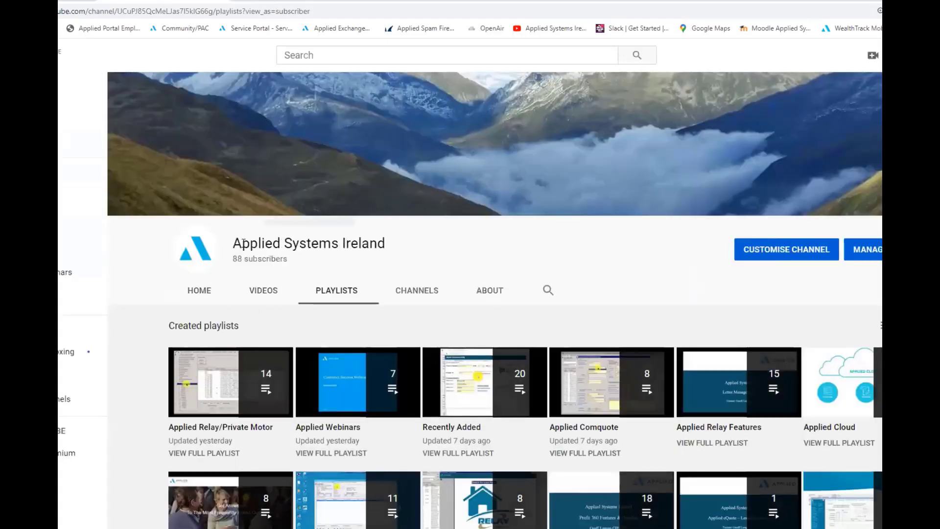
Open the Applied Accounts playlist on the Applied Systems Ireland YouTube channel and look through its videos
scroll(674, 268, "down", 2)
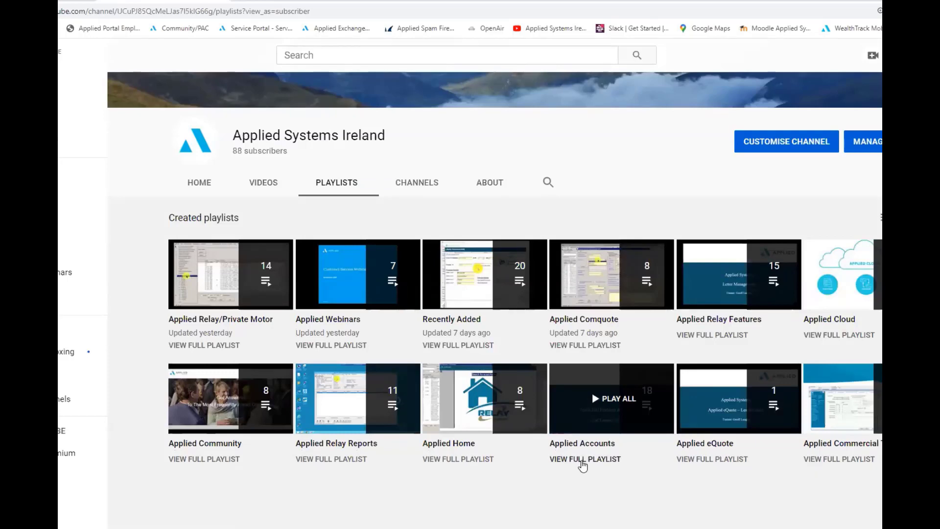
left_click(583, 459)
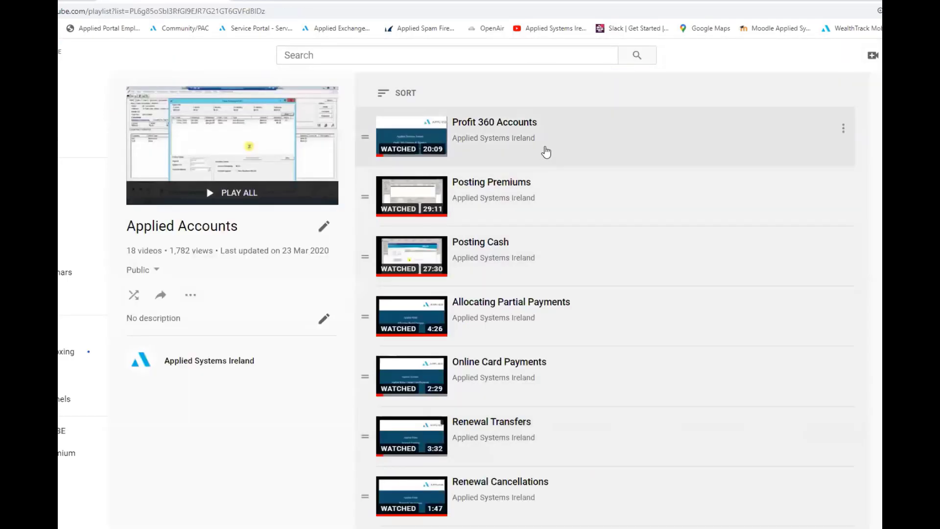
scroll(571, 233, "down", 2)
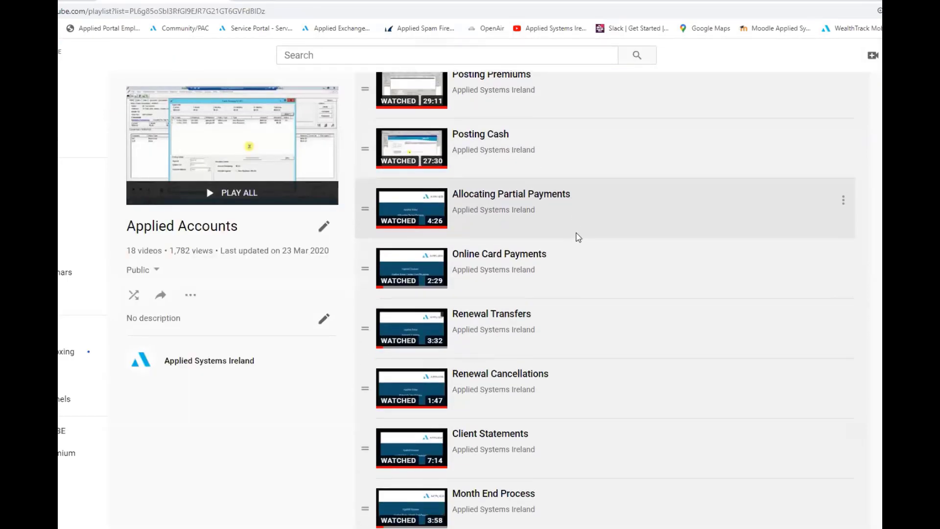
scroll(578, 237, "down", 10)
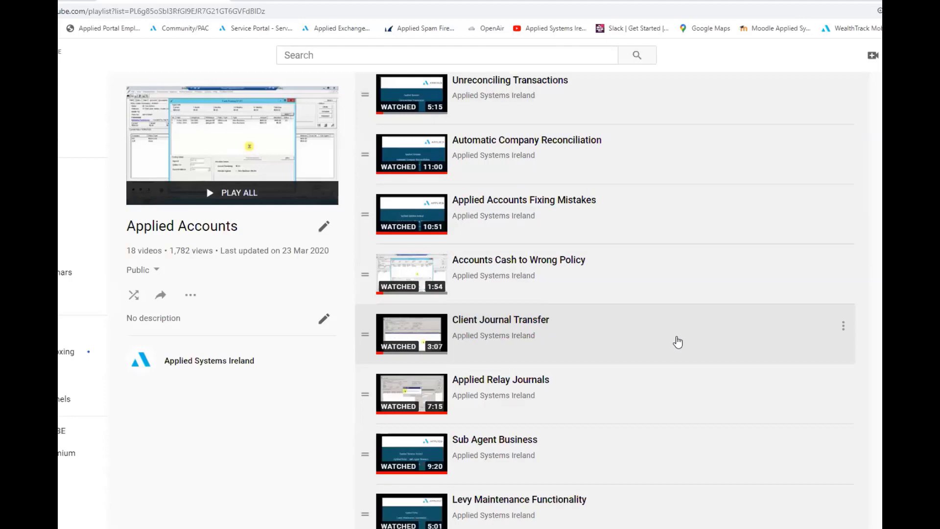
scroll(678, 342, "up", 12)
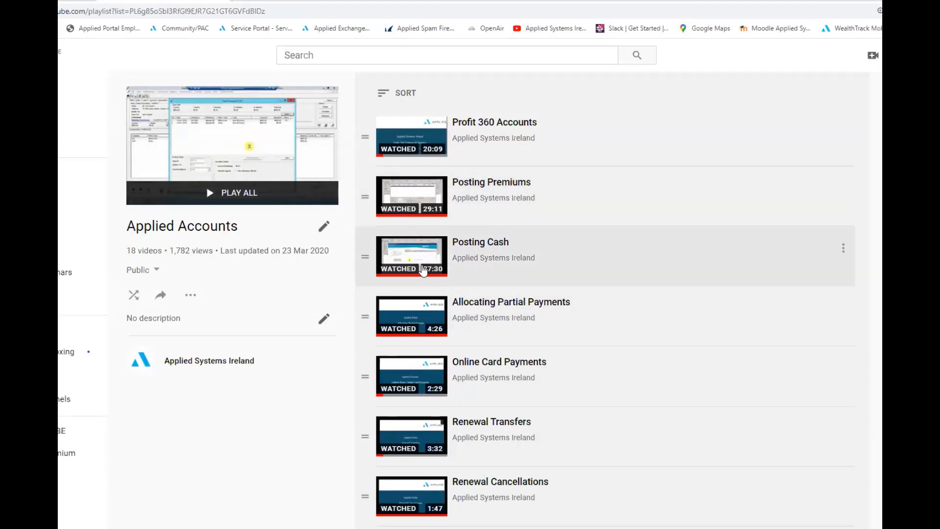
Return to the channel's playlist overview and open the Applied Webinars playlist
key("alt+Left")
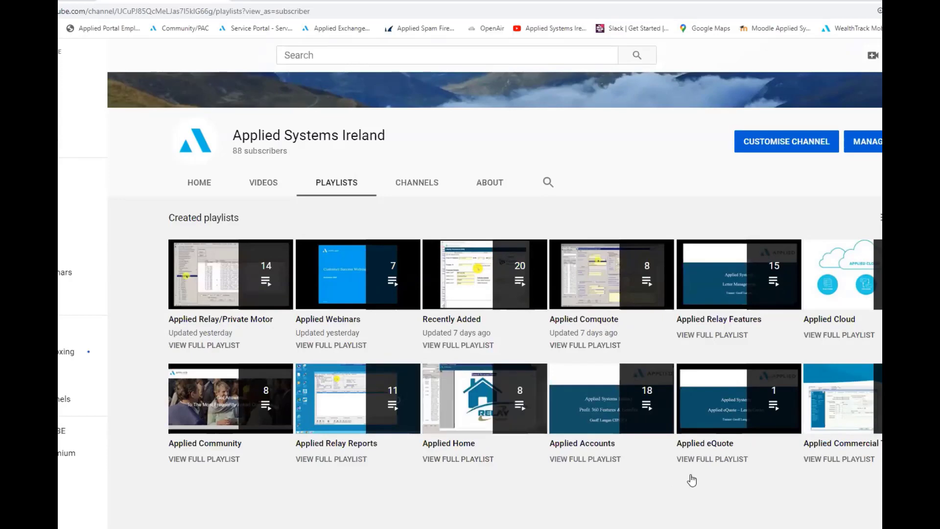
scroll(695, 478, "up", 2)
scroll(694, 482, "down", 2)
left_click(347, 346)
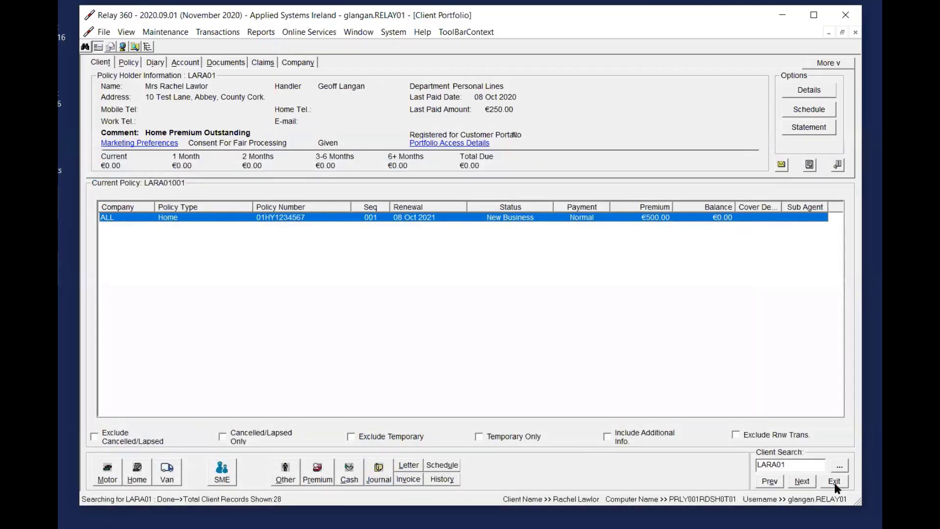
Exit the client portfolio and review the fee correction, NB Not Taken Up and mid-term lost and lapsed scenarios in the Posted in Error Word document
left_click(835, 483)
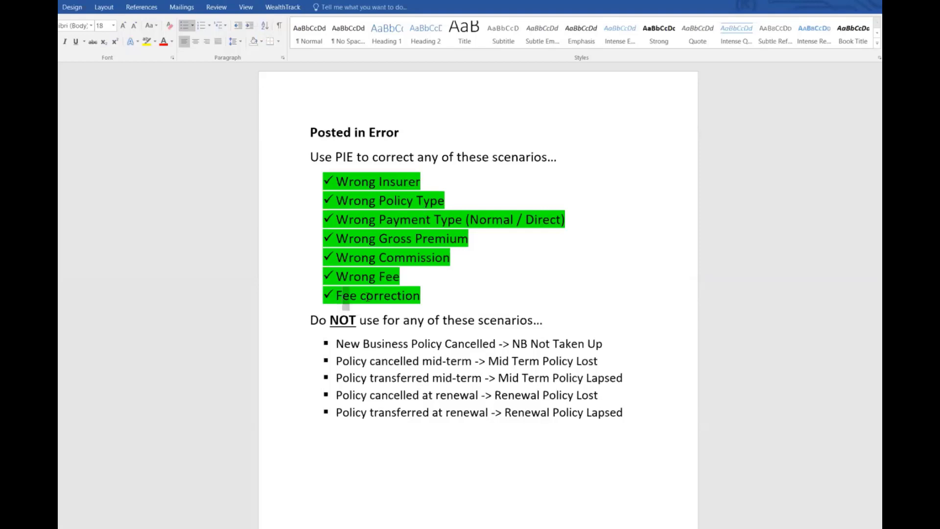
left_click_drag(343, 296, 393, 294)
left_click(495, 300)
left_click_drag(514, 344, 604, 344)
left_click_drag(500, 361, 598, 361)
left_click_drag(499, 377, 623, 378)
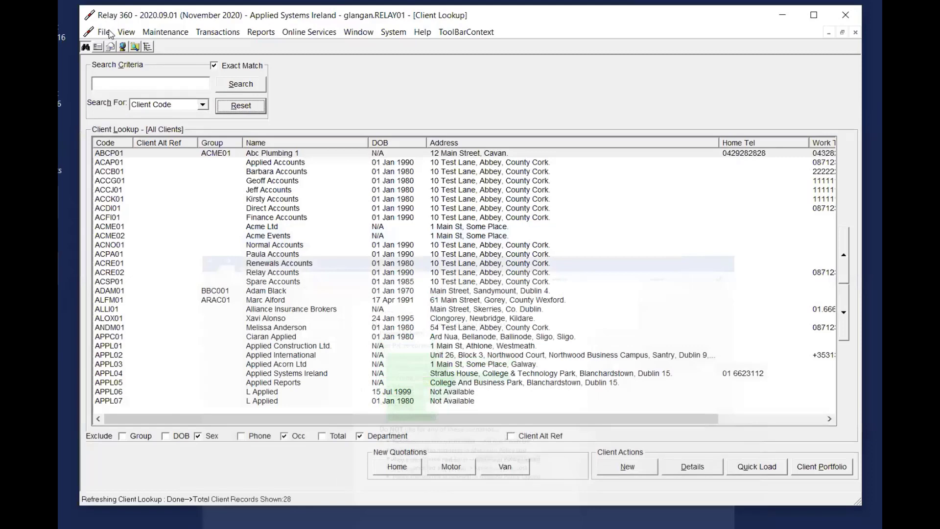
Open the portfolio of the fourth recently used client, inspect the Zurich travel policy's status and company options, and cancel the policy details
left_click(103, 32)
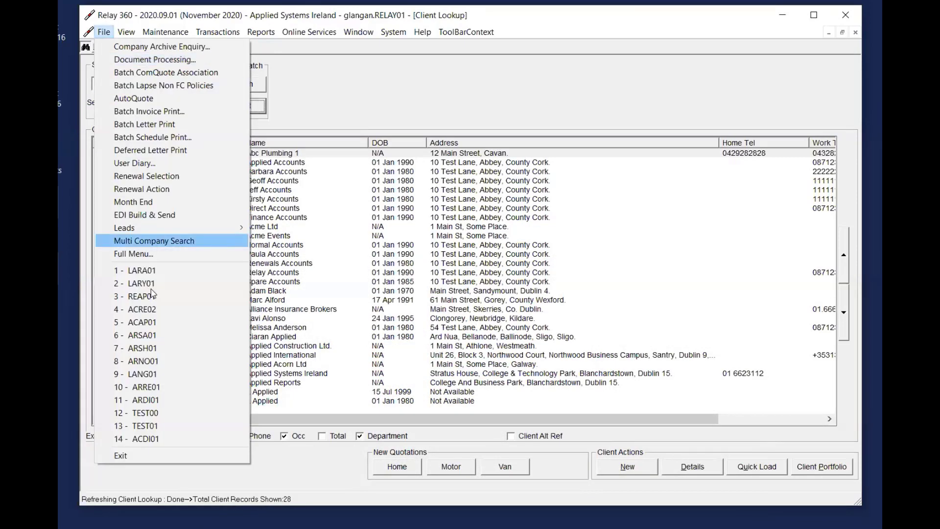
left_click(163, 313)
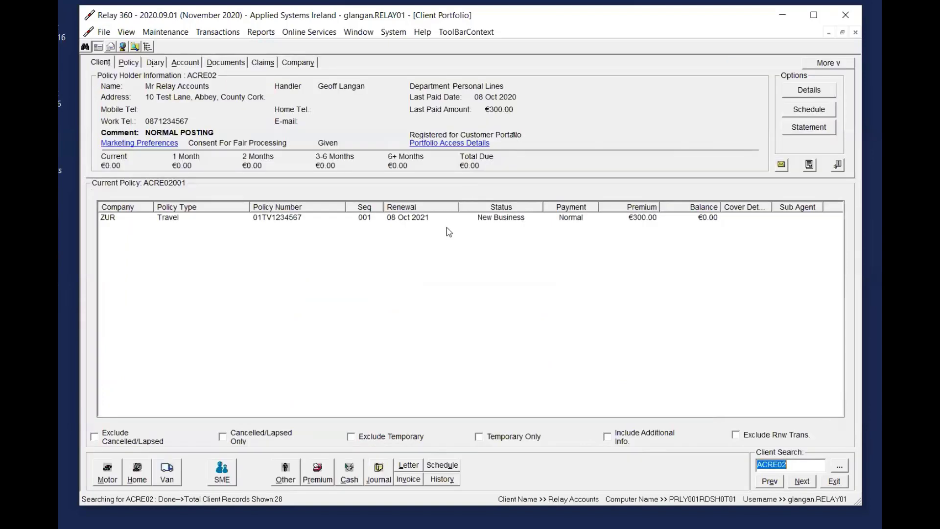
left_click(505, 217)
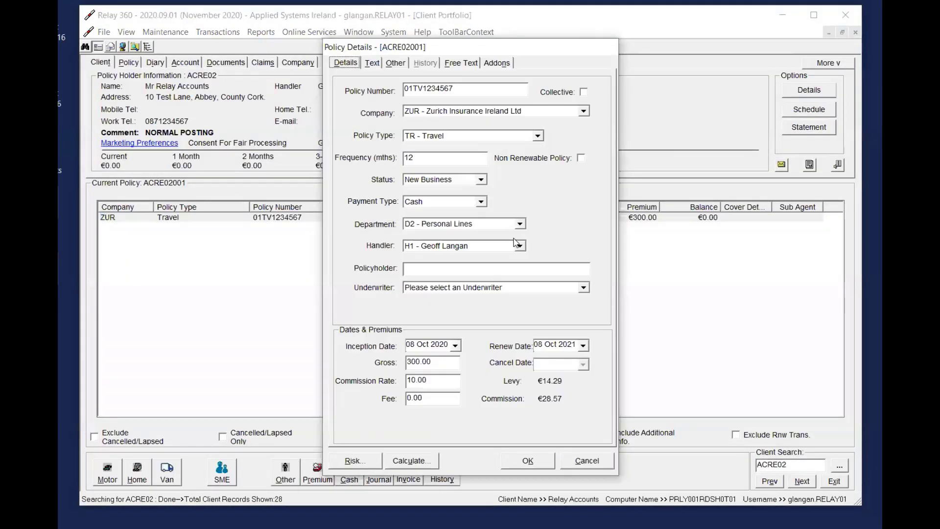
left_click(463, 181)
left_click(463, 180)
left_click(495, 111)
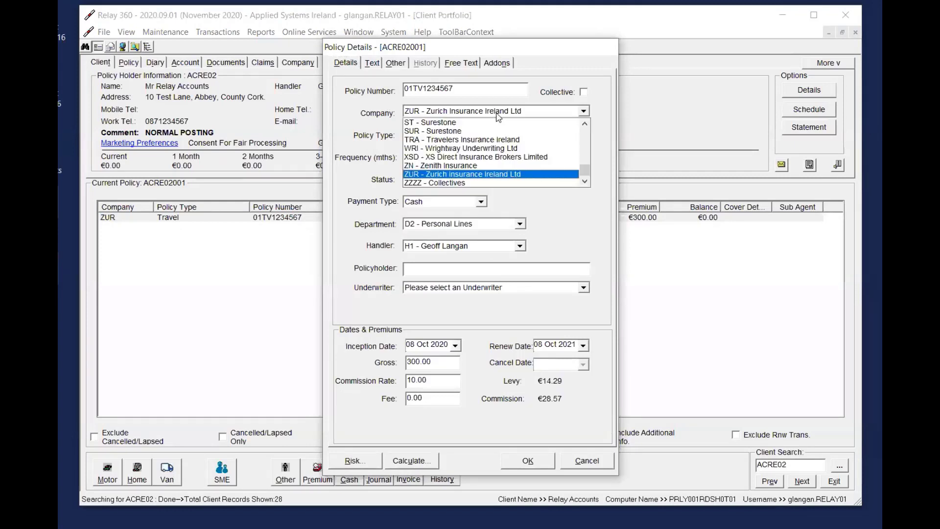
left_click(495, 112)
left_click(588, 461)
left_click(464, 218)
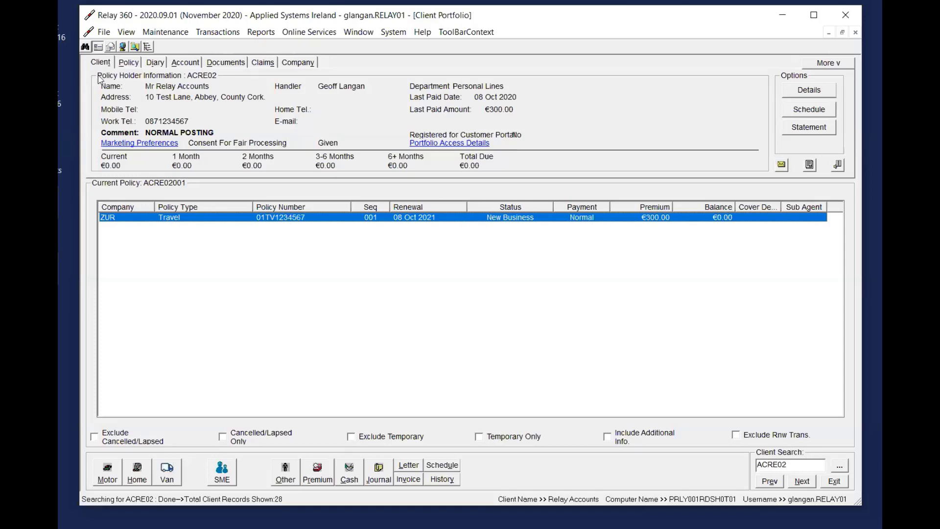
left_click(810, 165)
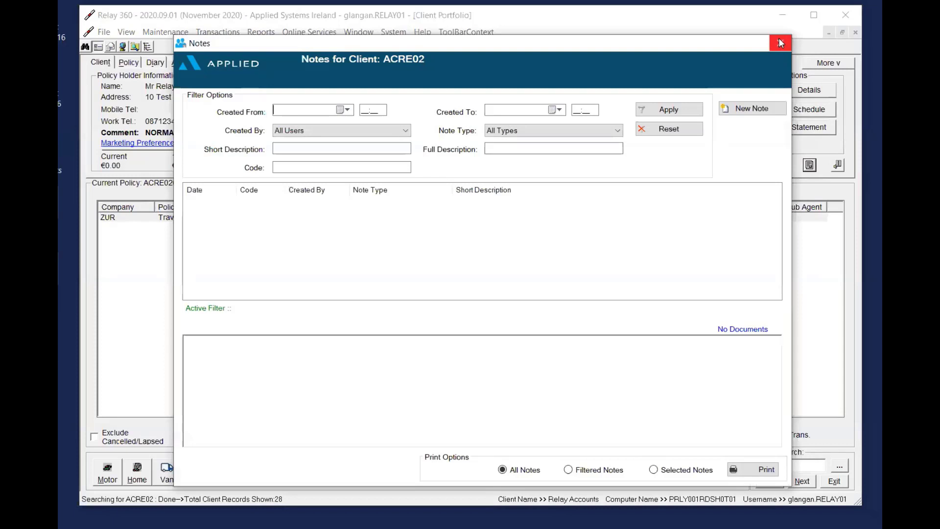
left_click(781, 43)
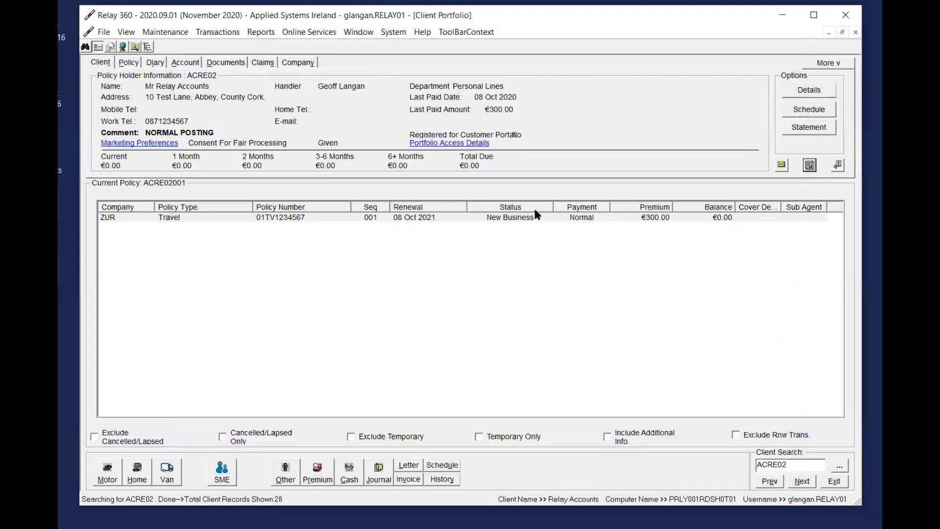
right_click(451, 218)
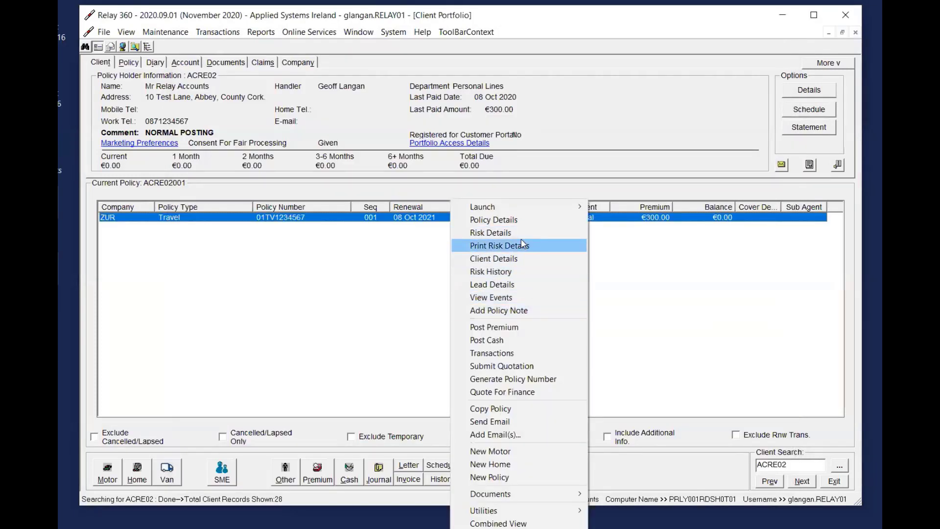
left_click(387, 222)
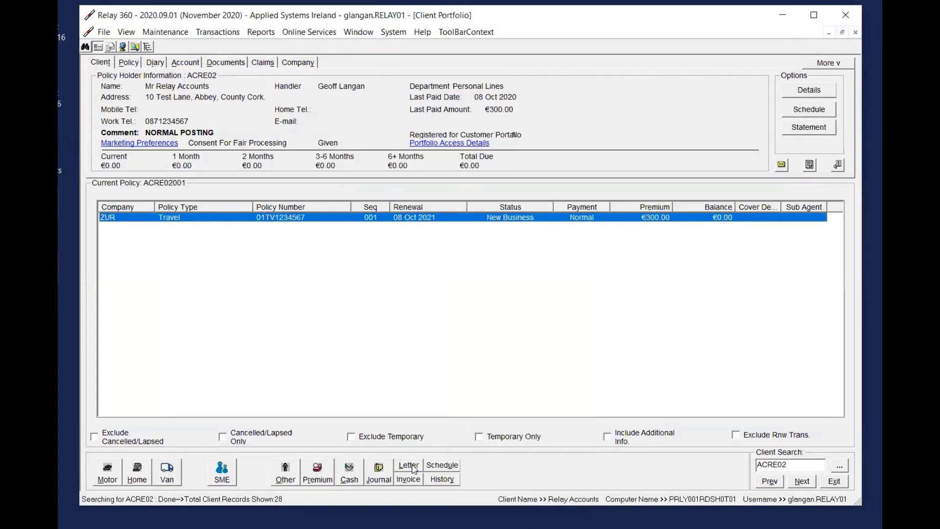